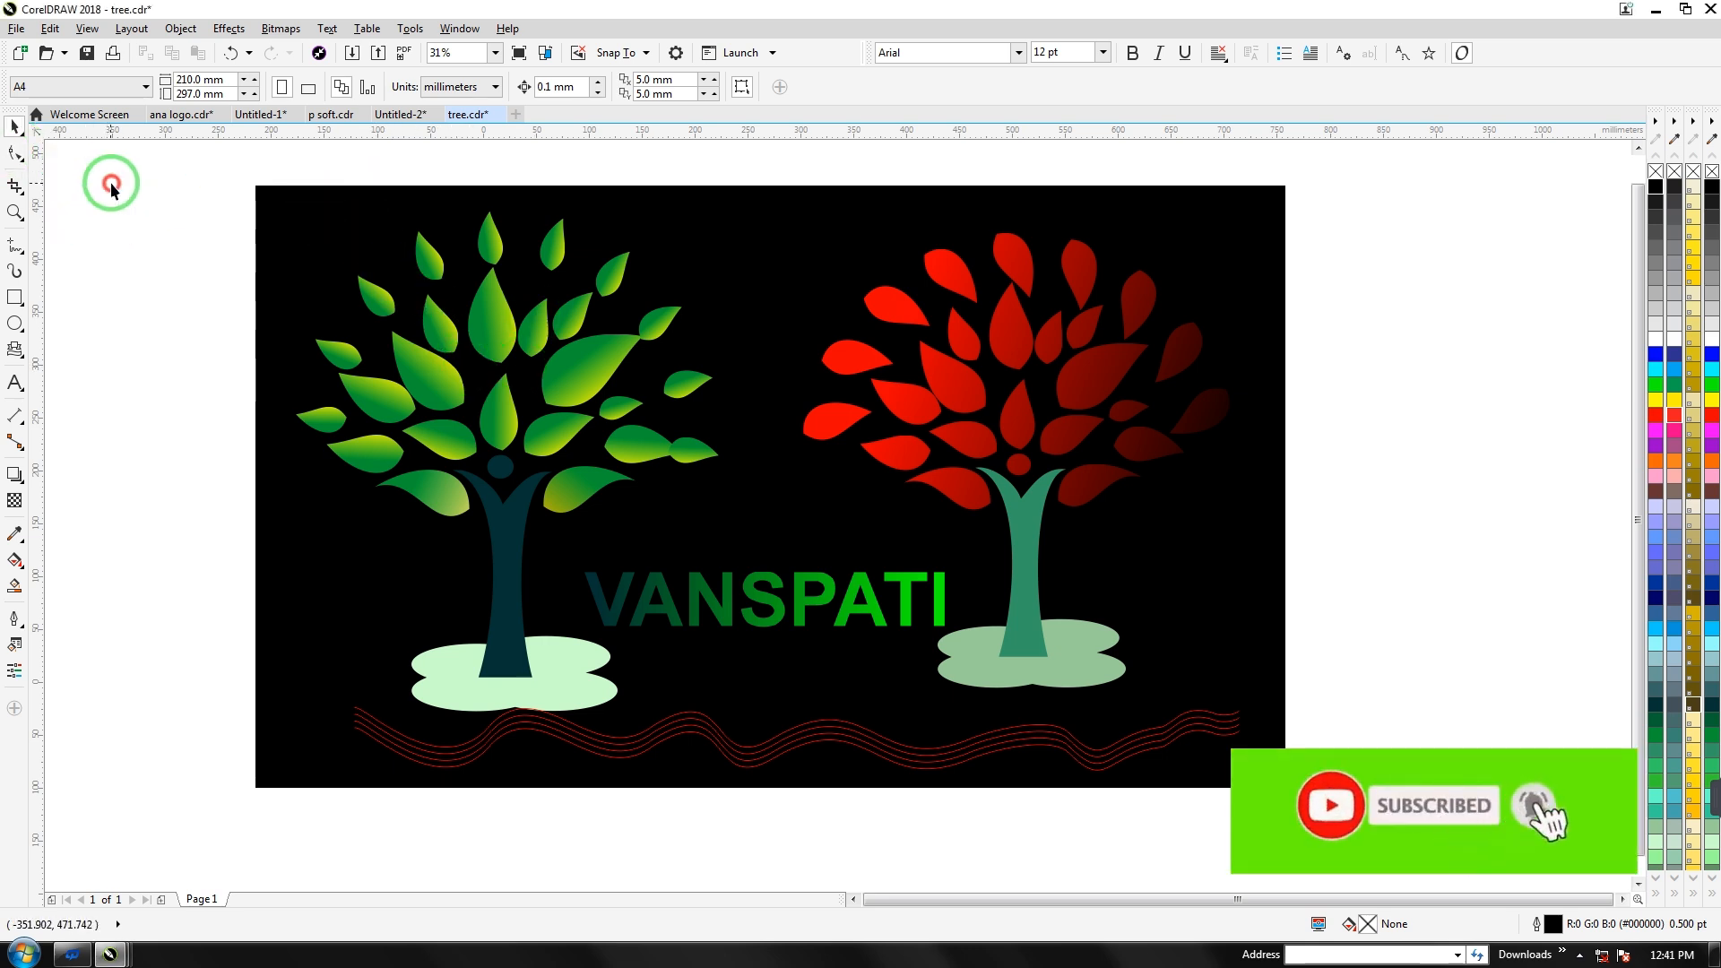
# Drag the green tree group to a new spot on the black background
pyautogui.moveTo(181, 155); pyautogui.dragTo(1342, 832)
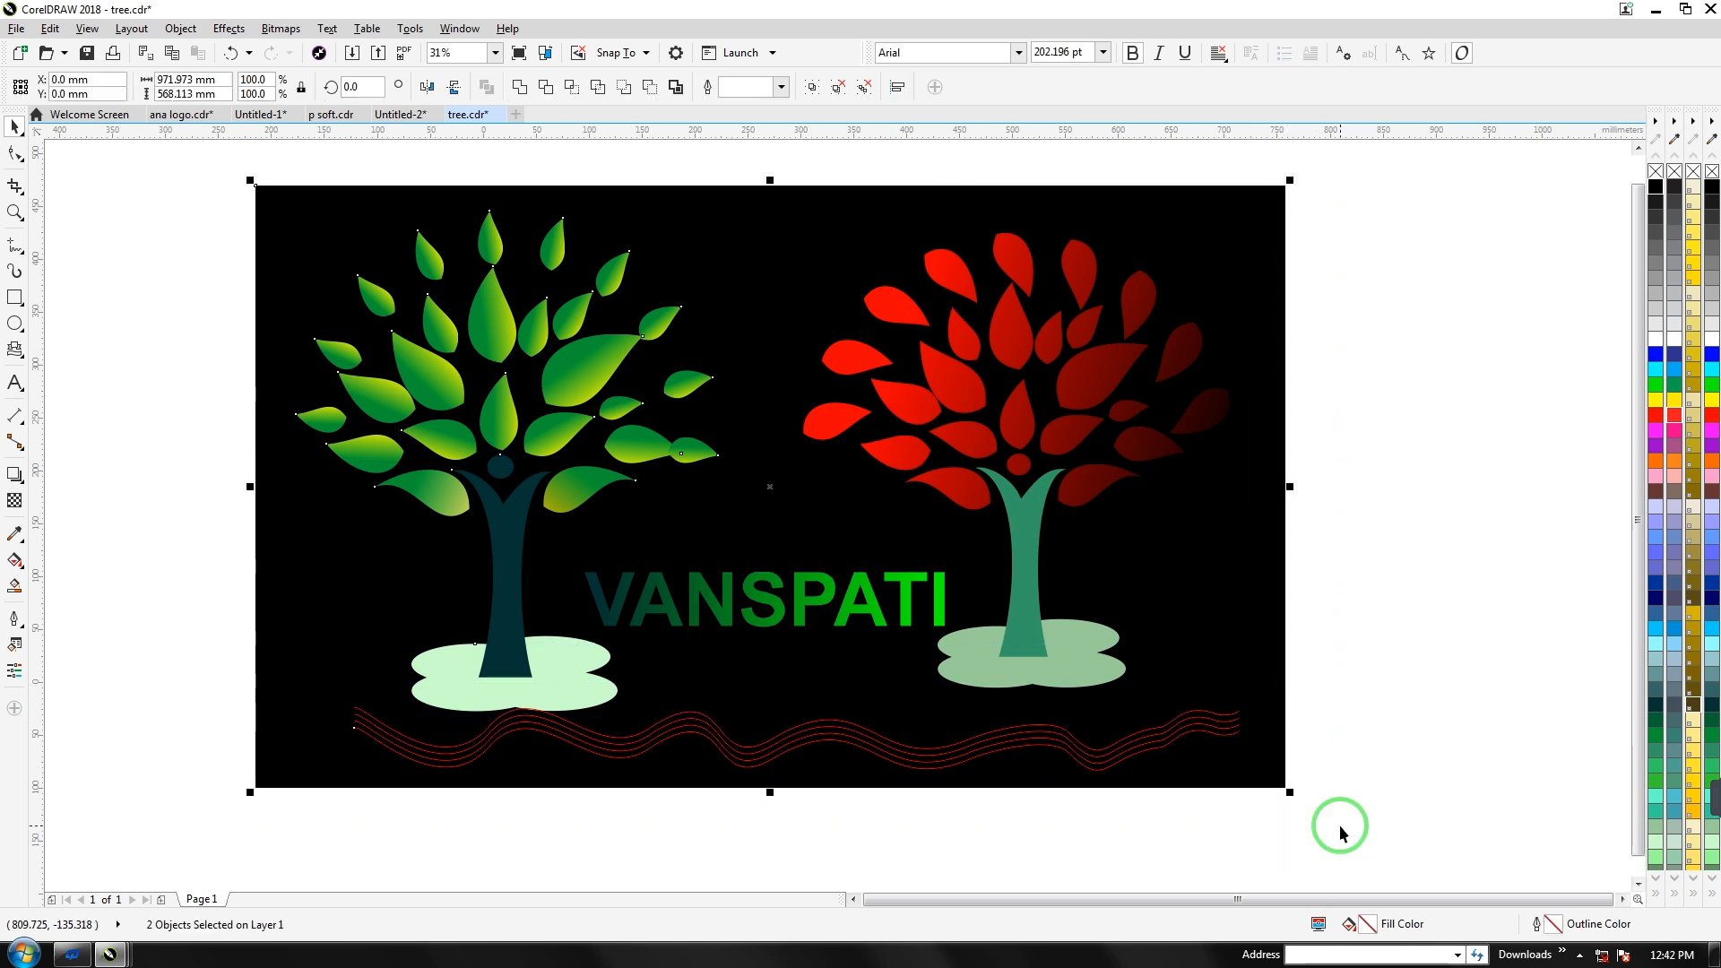
pyautogui.click(1425, 407)
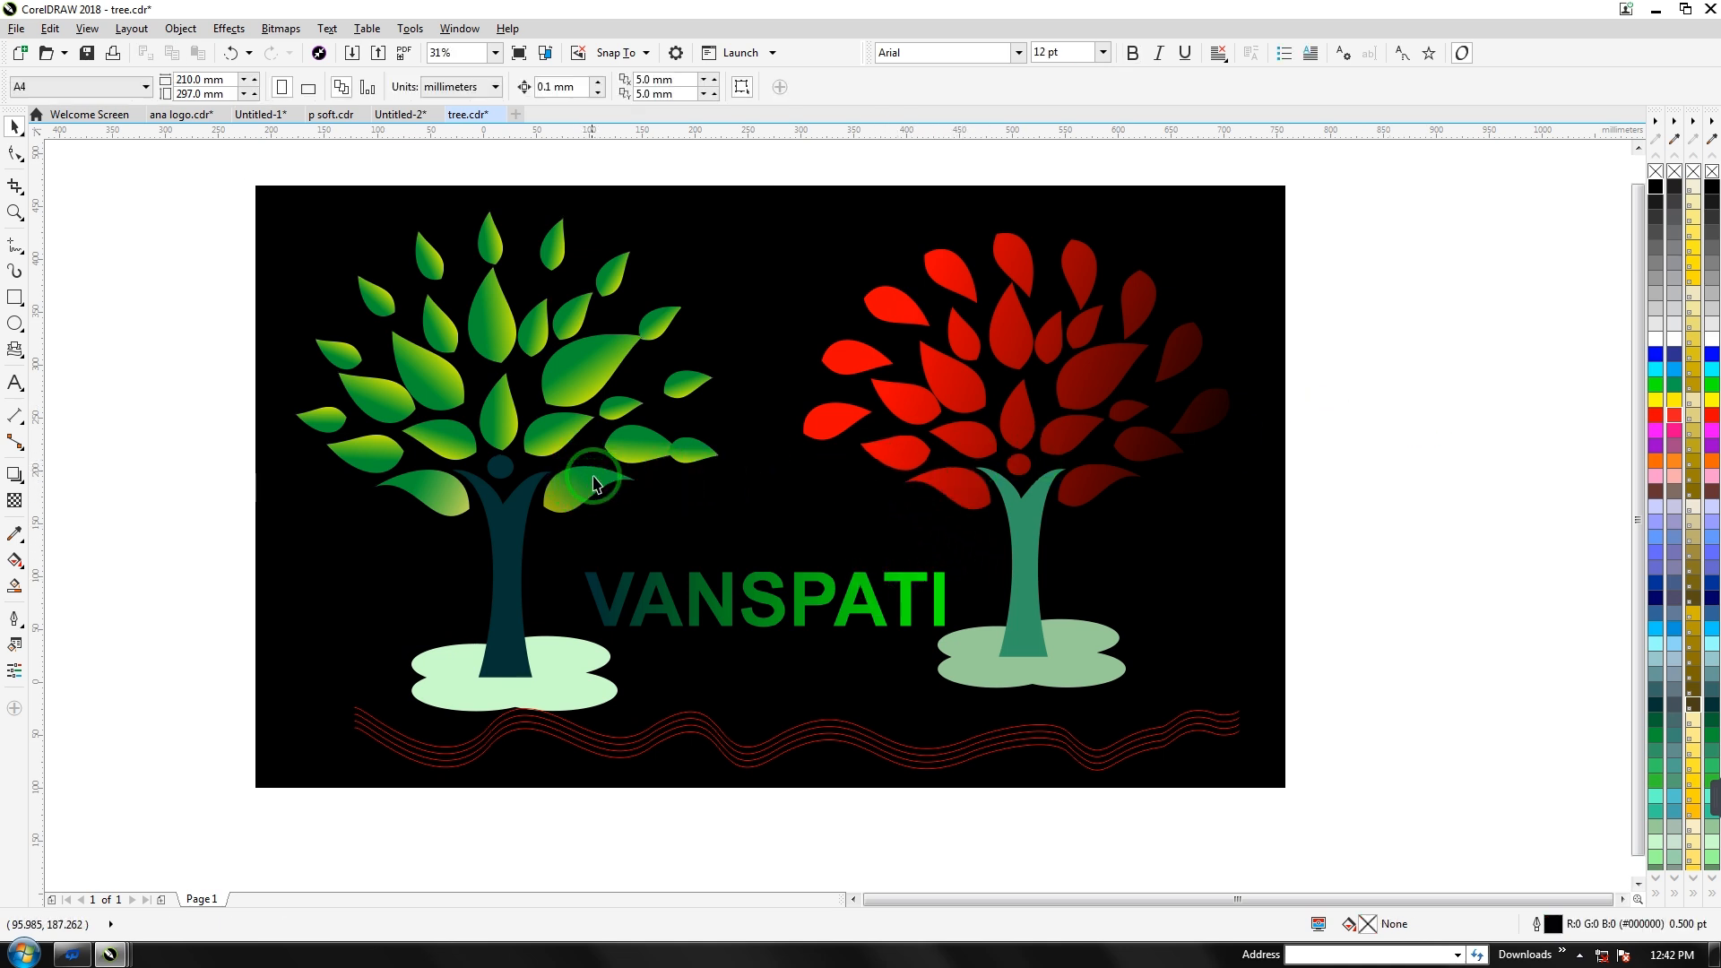
pyautogui.click(644, 483)
pyautogui.moveTo(644, 484); pyautogui.dragTo(605, 407)
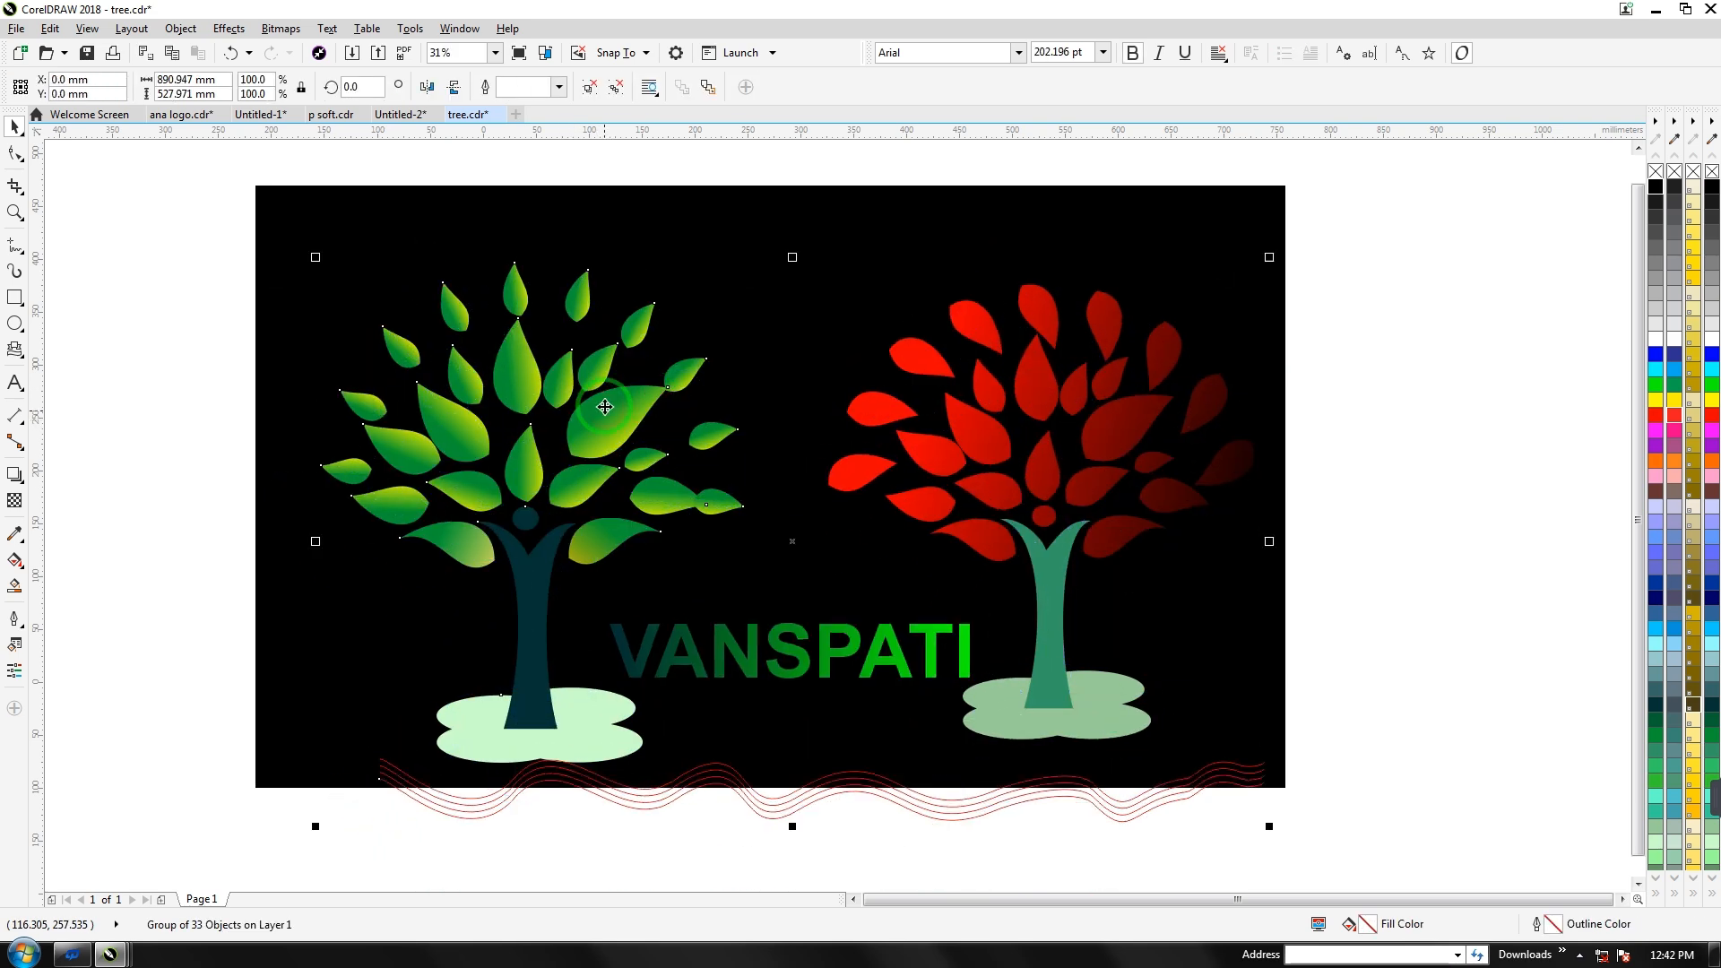
# In a new document, draw a tall rectangle and convert it to curves
pyautogui.click(517, 117)
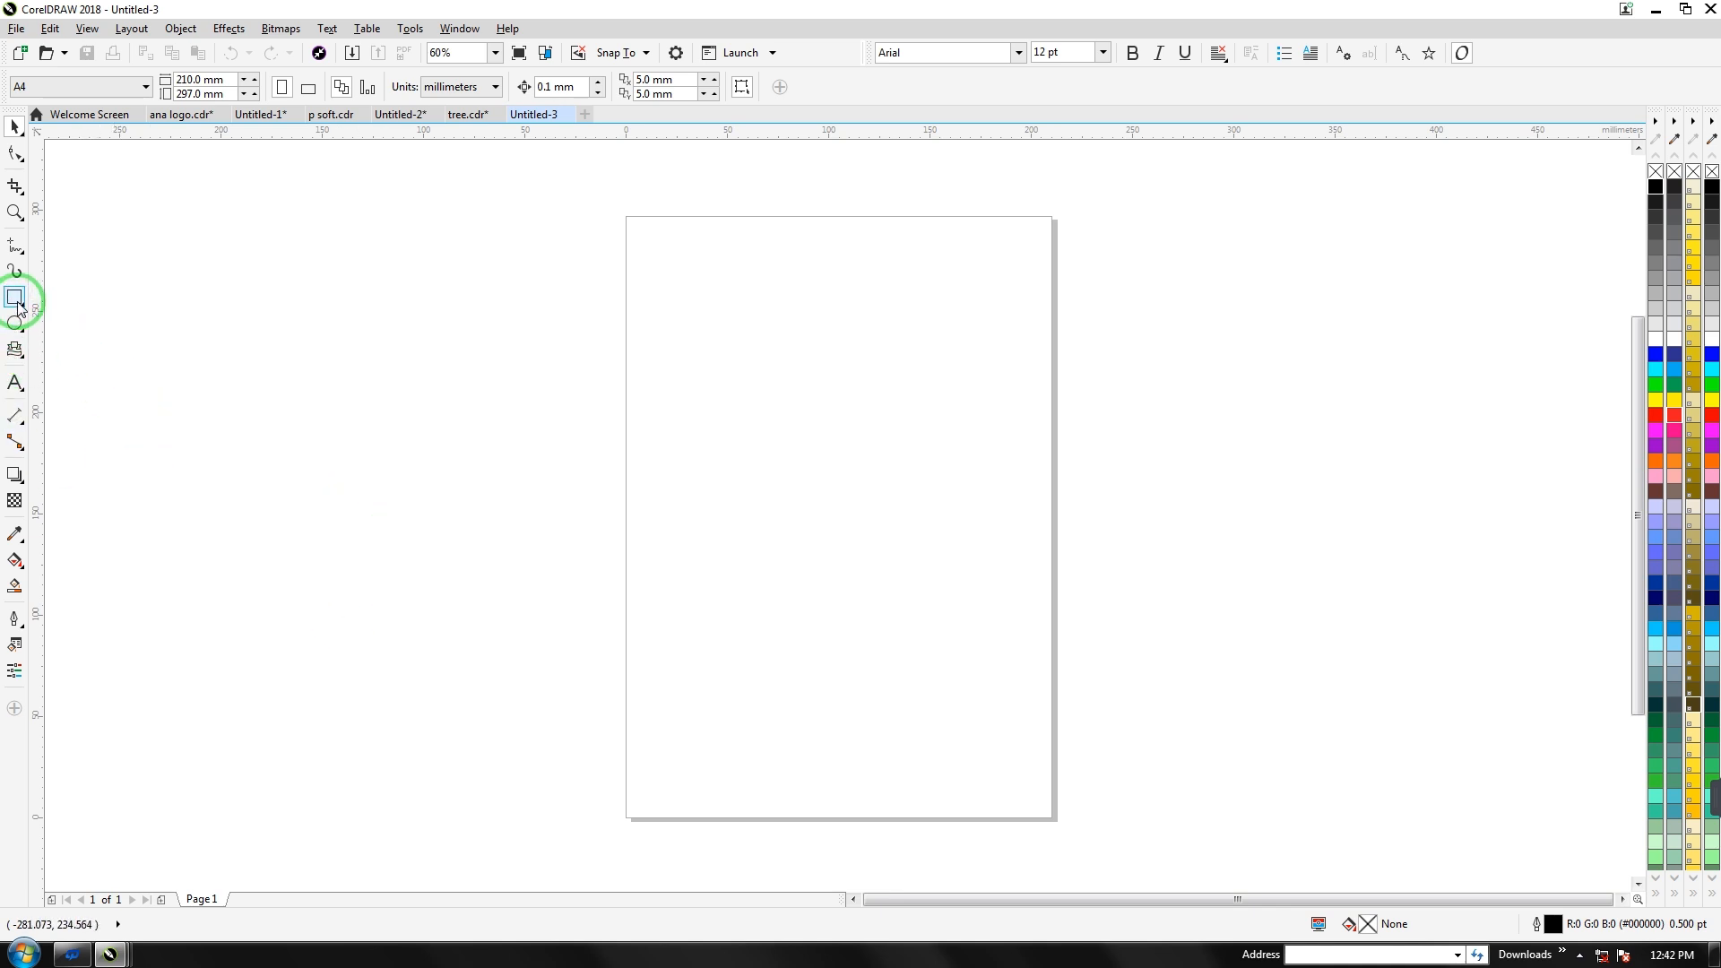
pyautogui.click(15, 297)
pyautogui.moveTo(778, 344); pyautogui.dragTo(895, 798)
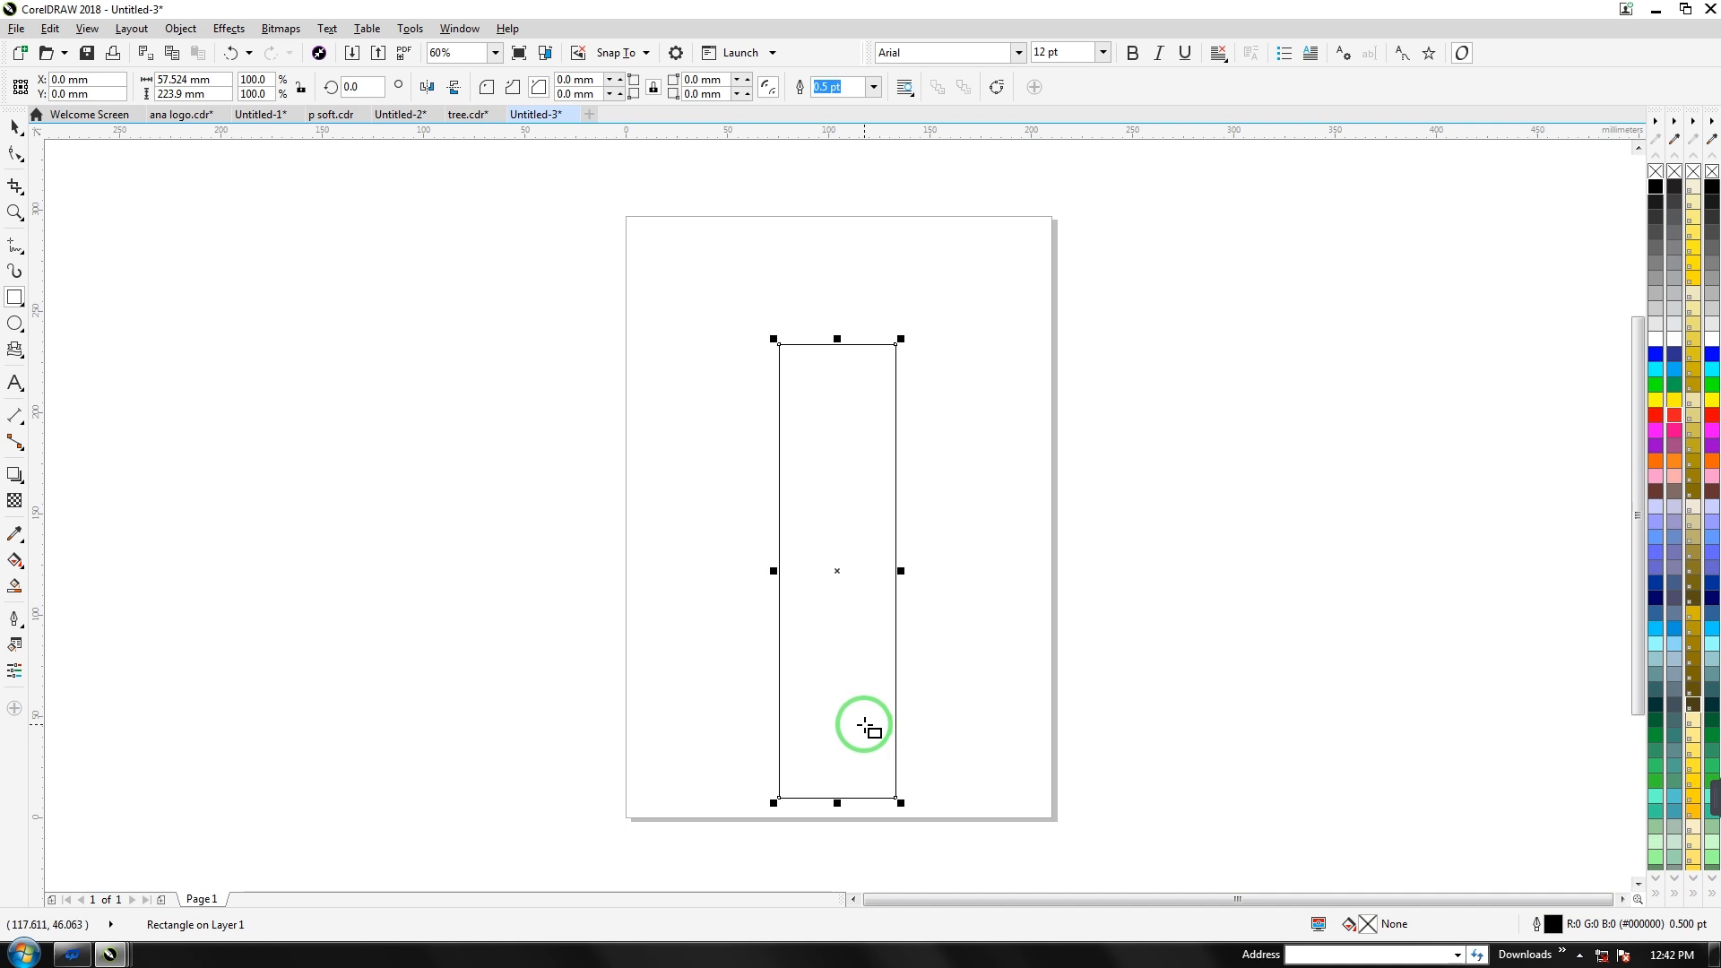
pyautogui.hotkey('ctrl', 'q')
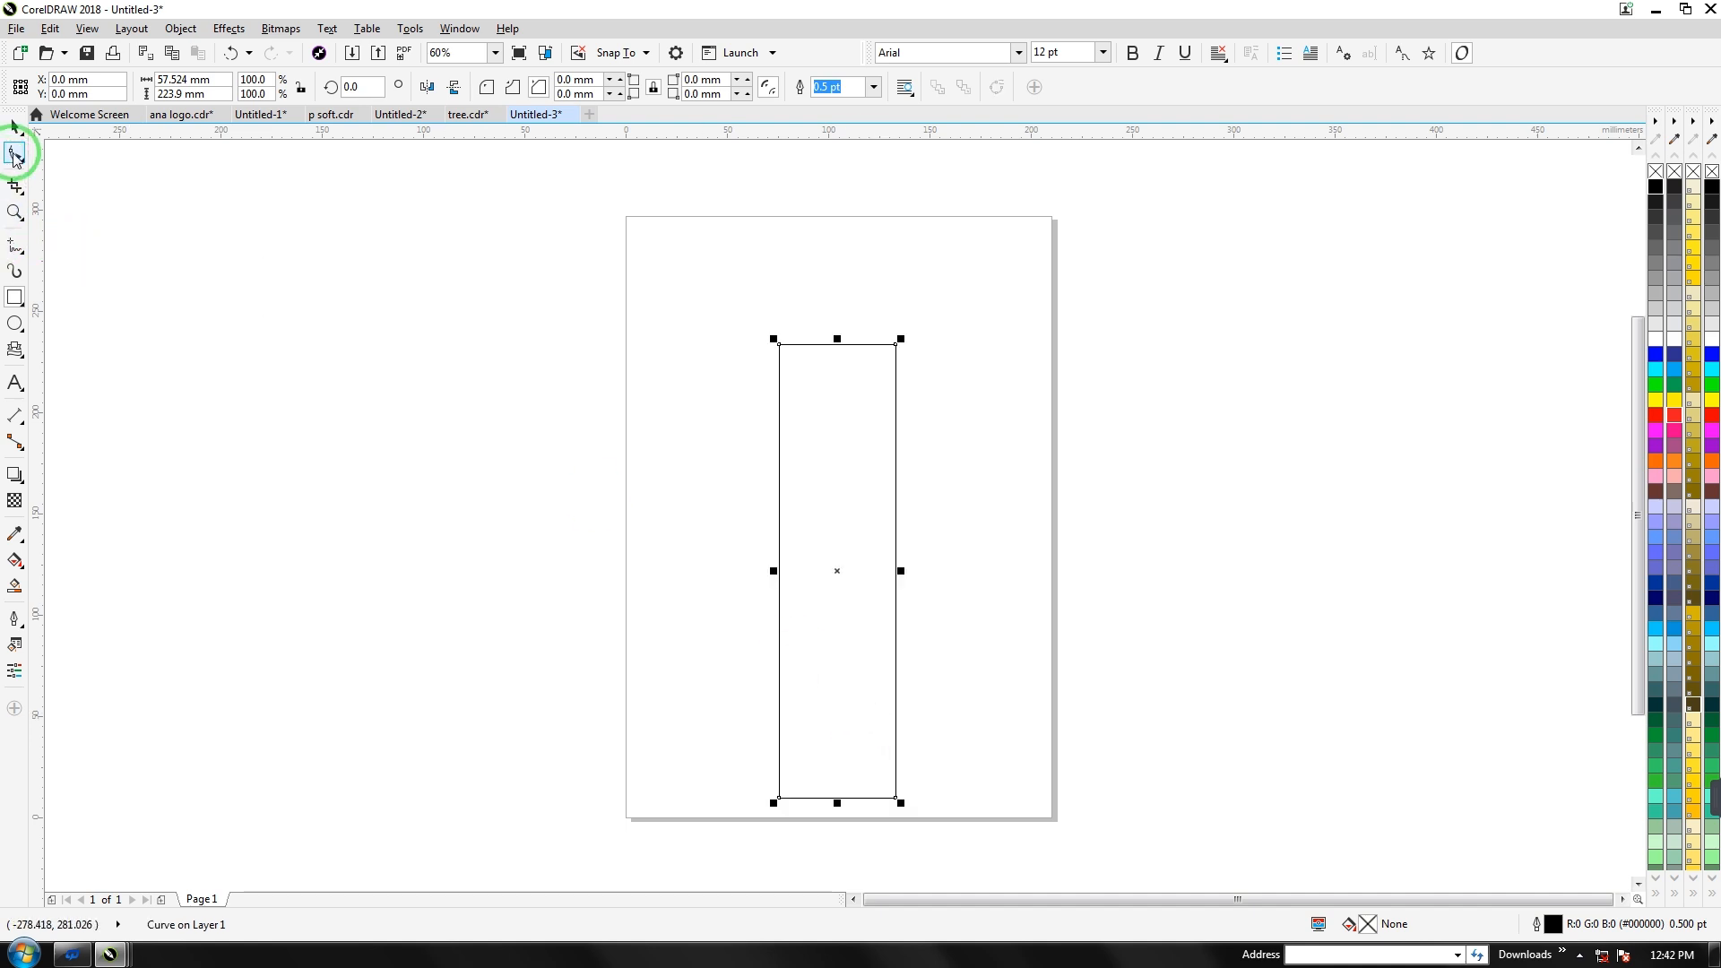
# Add a node mid-top and pull it down into a V notch, then select all five nodes
pyautogui.click(15, 155)
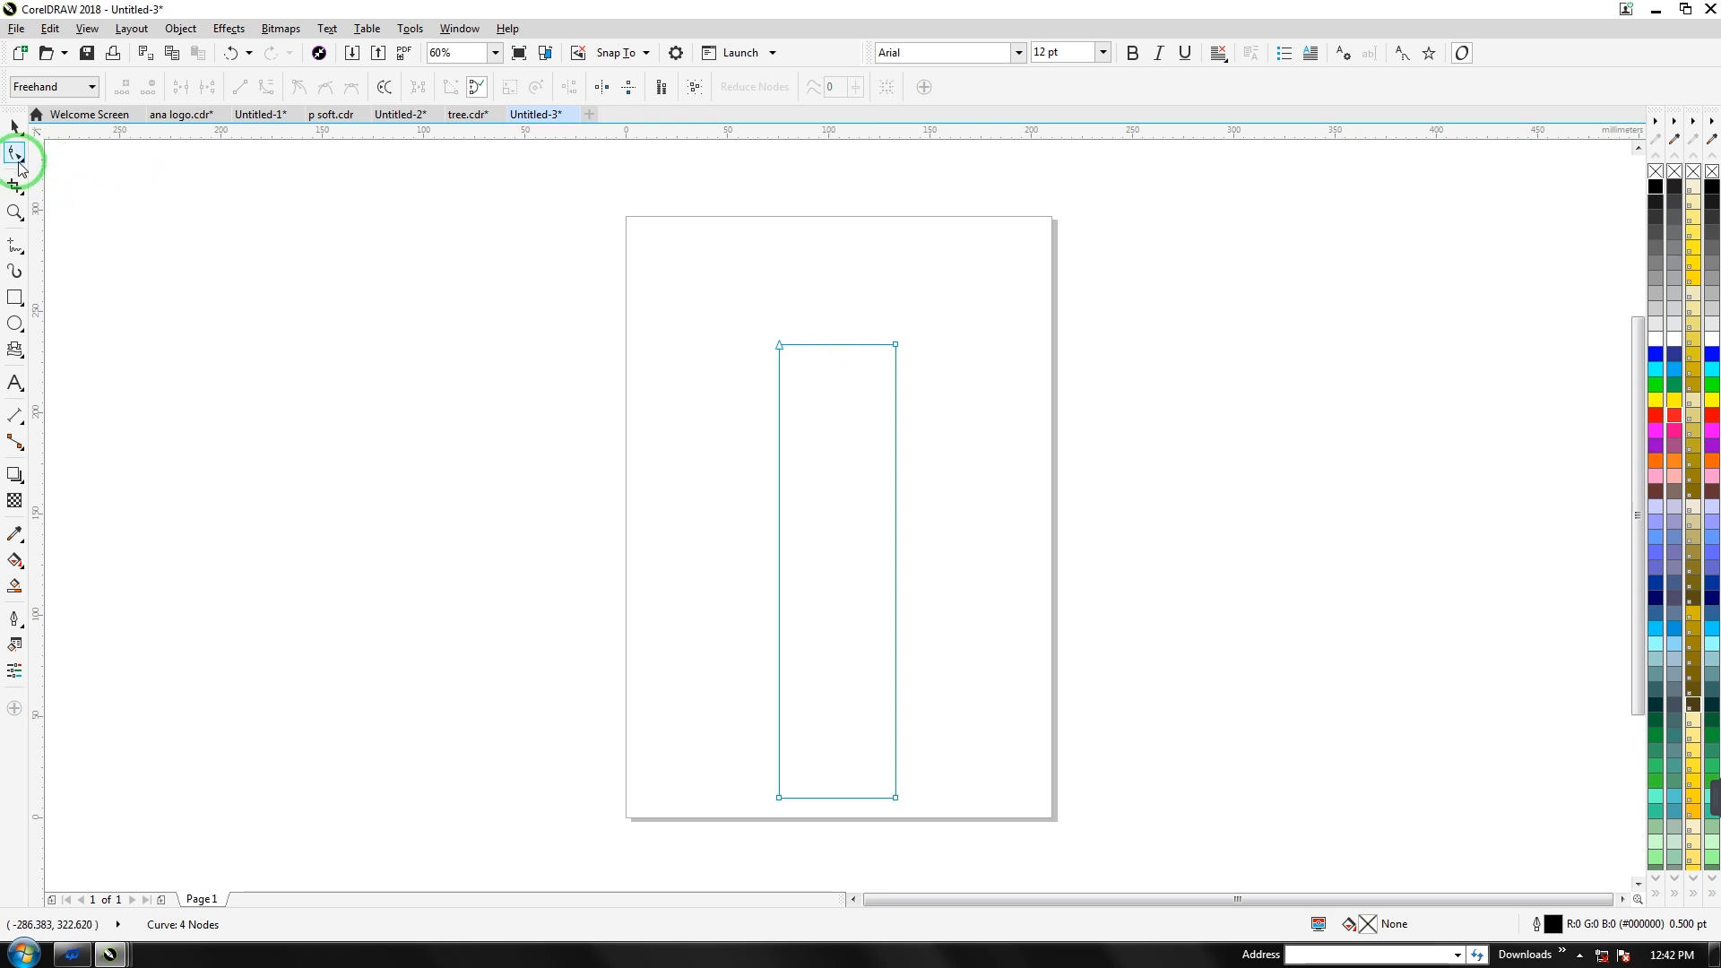
pyautogui.rightClick(835, 346)
pyautogui.click(852, 354)
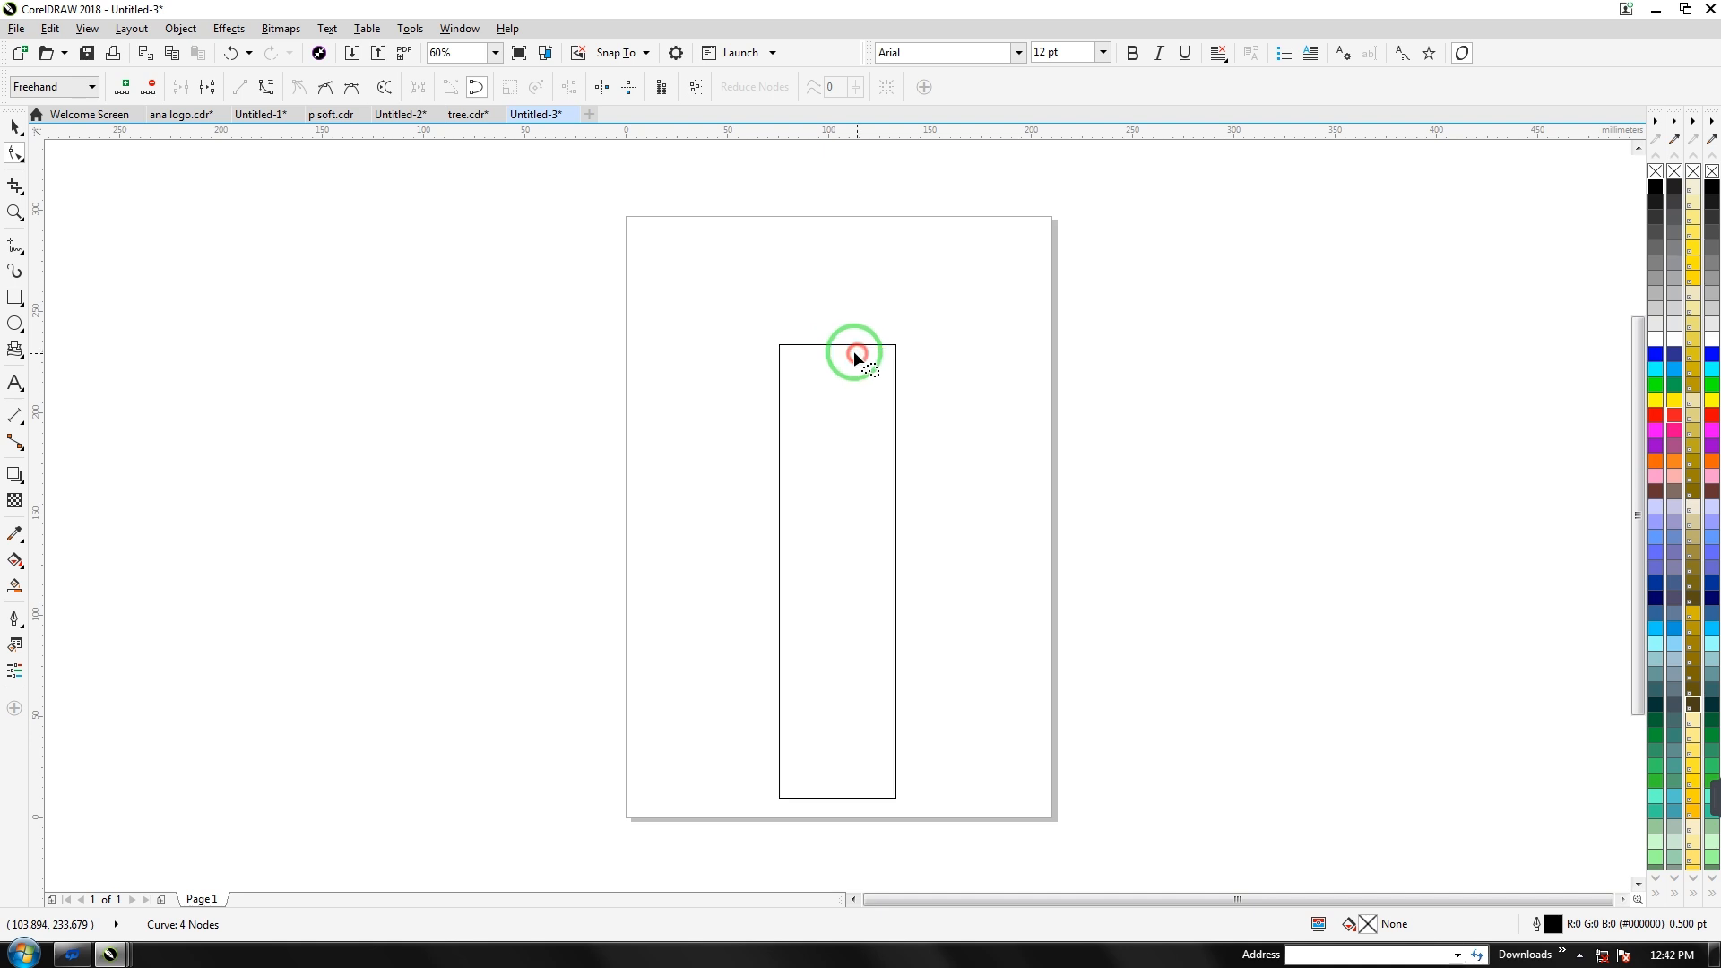
pyautogui.moveTo(838, 350); pyautogui.dragTo(837, 476)
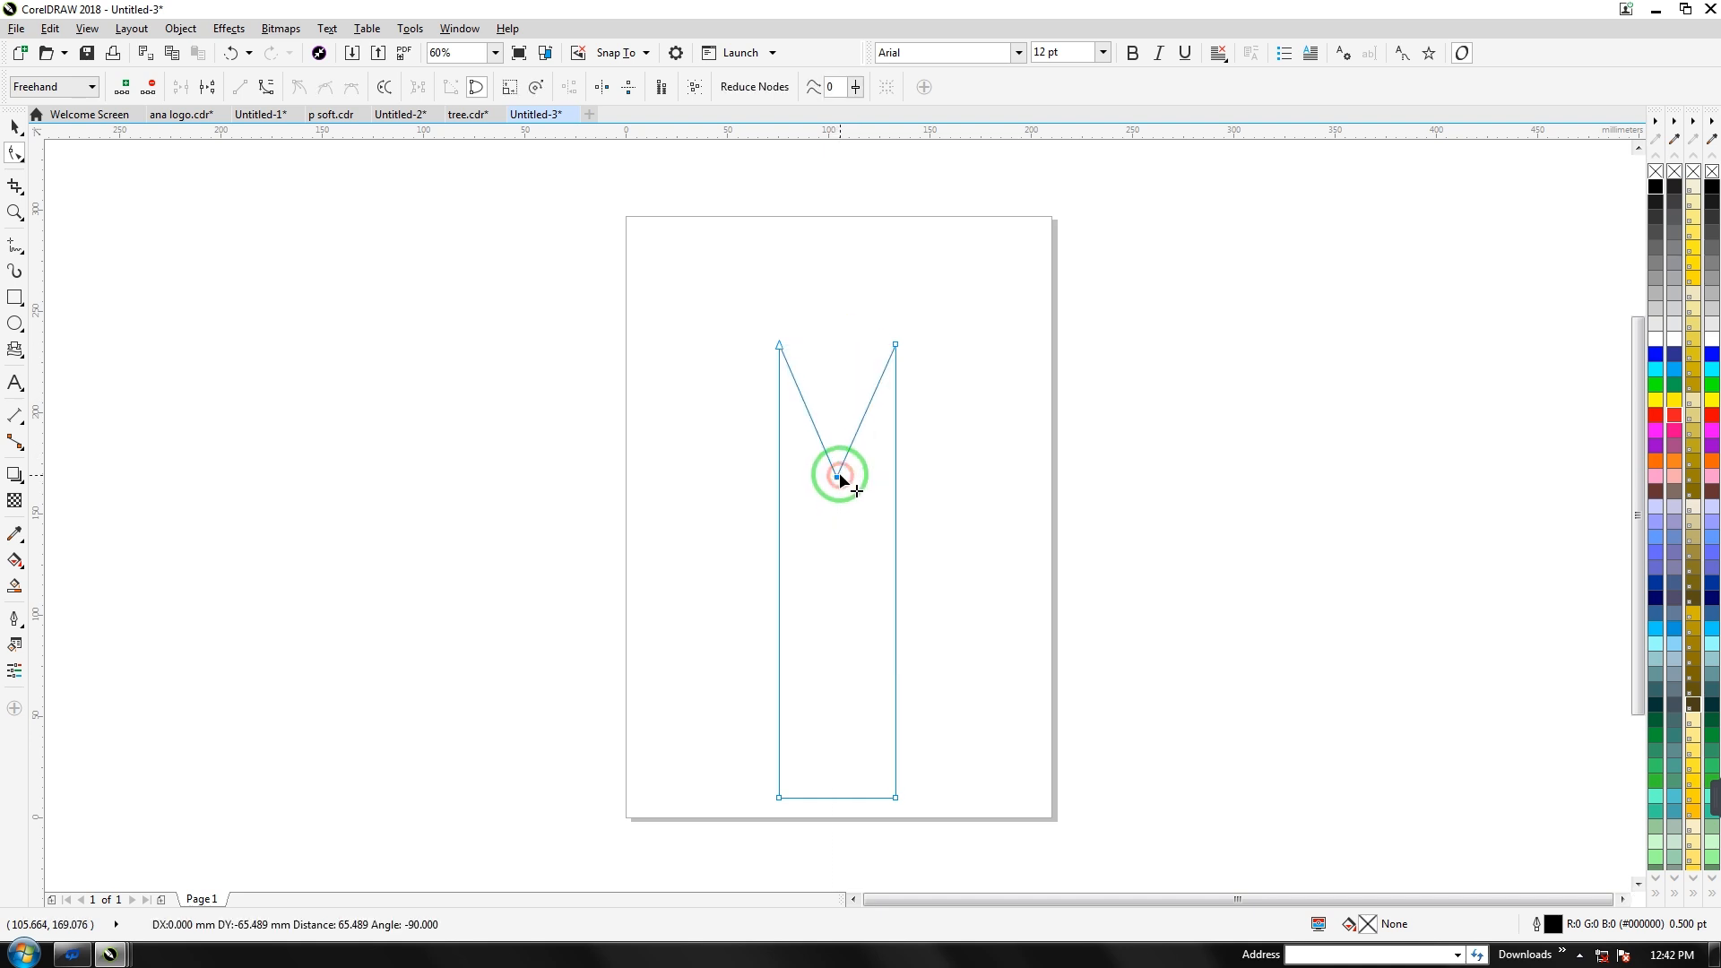
pyautogui.moveTo(684, 311)
pyautogui.mouseDown()
pyautogui.moveTo(678, 630)
pyautogui.moveTo(747, 794)
pyautogui.moveTo(919, 873)
pyautogui.moveTo(987, 712)
pyautogui.moveTo(902, 473)
pyautogui.moveTo(904, 316)
pyautogui.mouseUp()
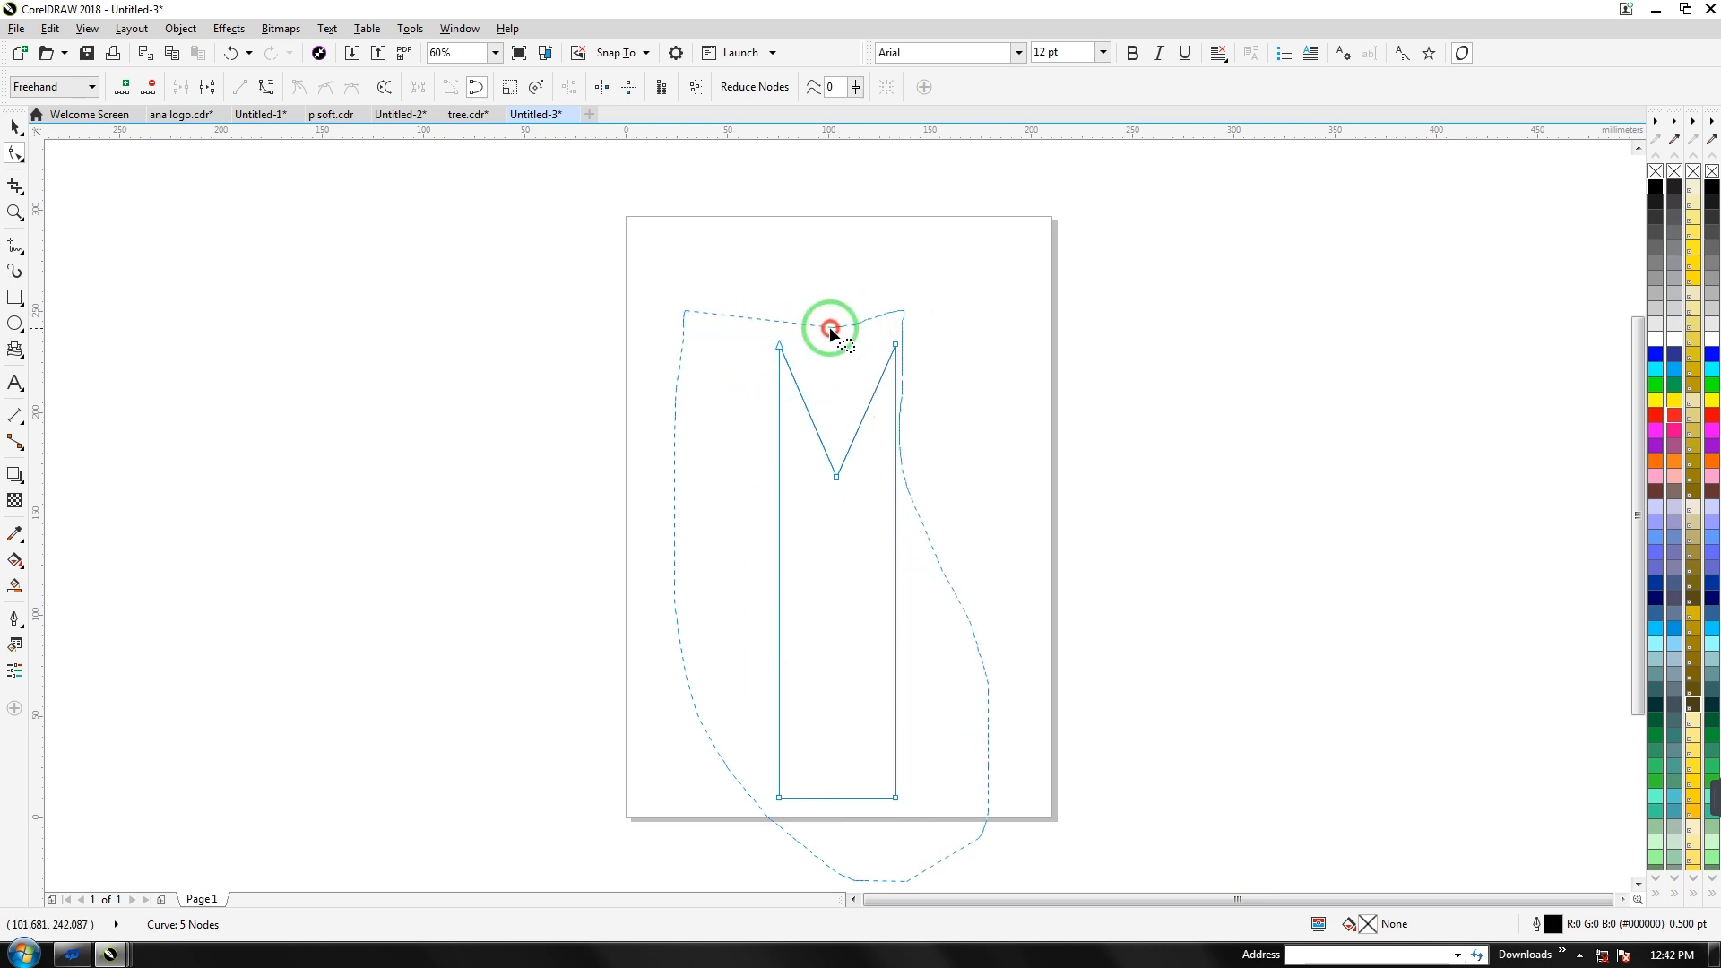
pyautogui.moveTo(789, 330); pyautogui.dragTo(789, 330)
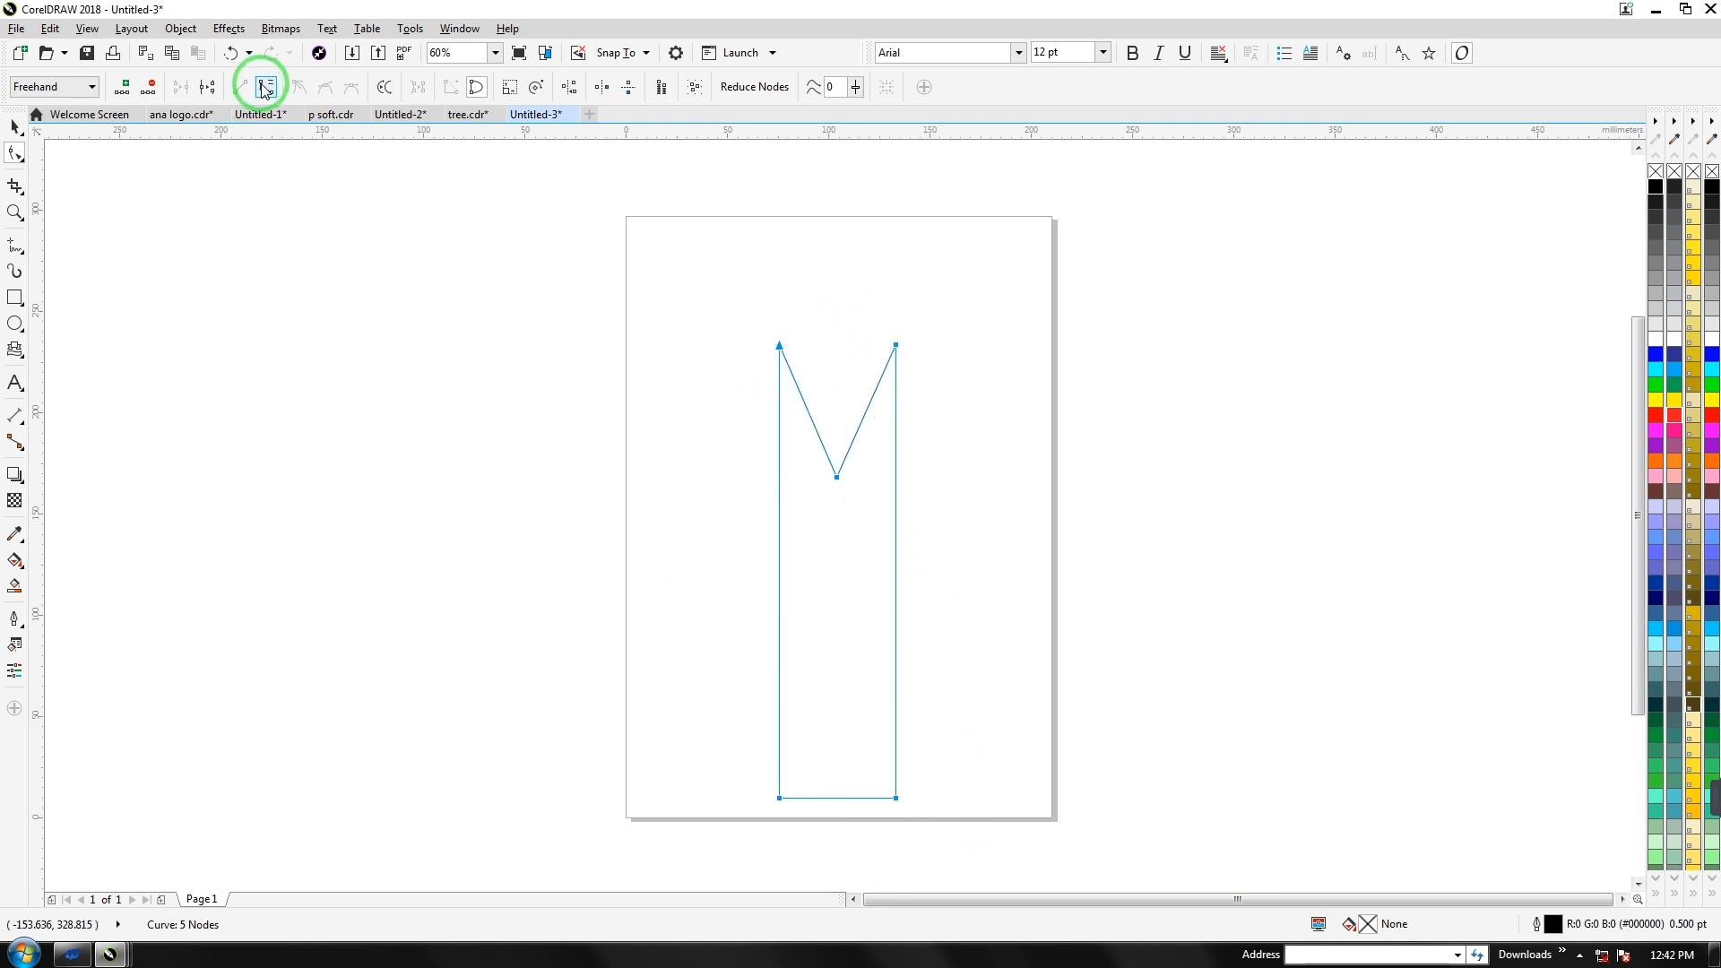
# Make the sides curves, bend them inward and spread both branch tips outward
pyautogui.click(348, 249)
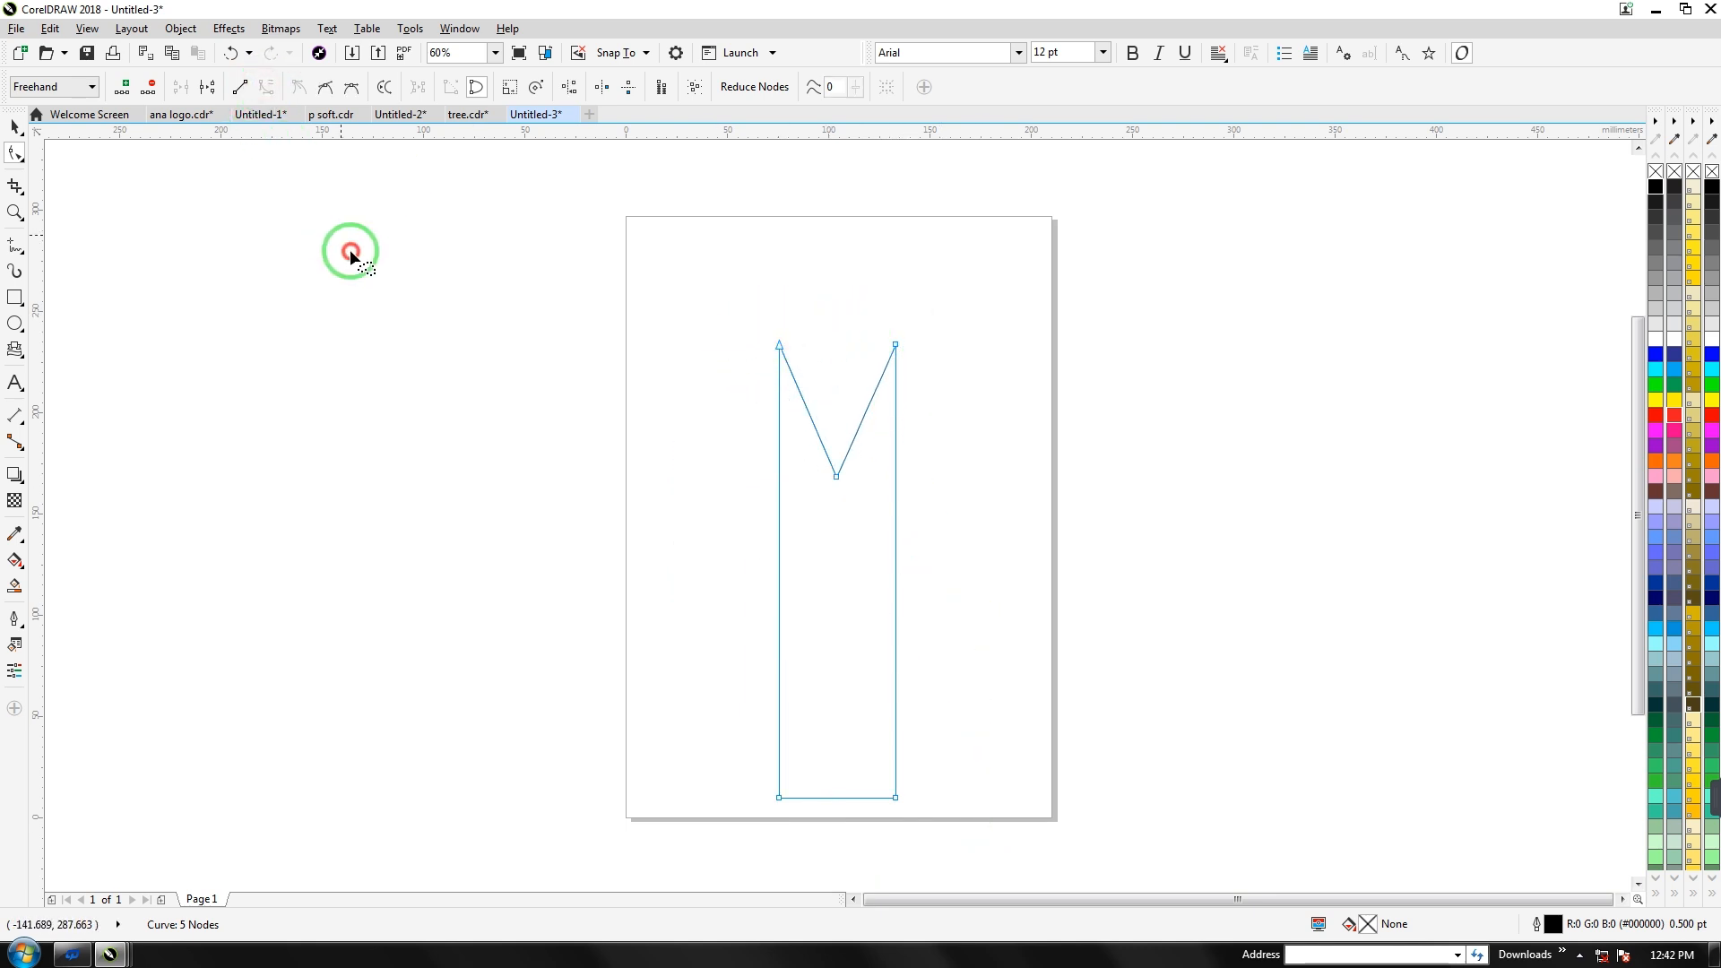
pyautogui.click(896, 345)
pyautogui.moveTo(896, 592); pyautogui.dragTo(812, 570)
pyautogui.click(778, 344)
pyautogui.moveTo(896, 347); pyautogui.dragTo(934, 358)
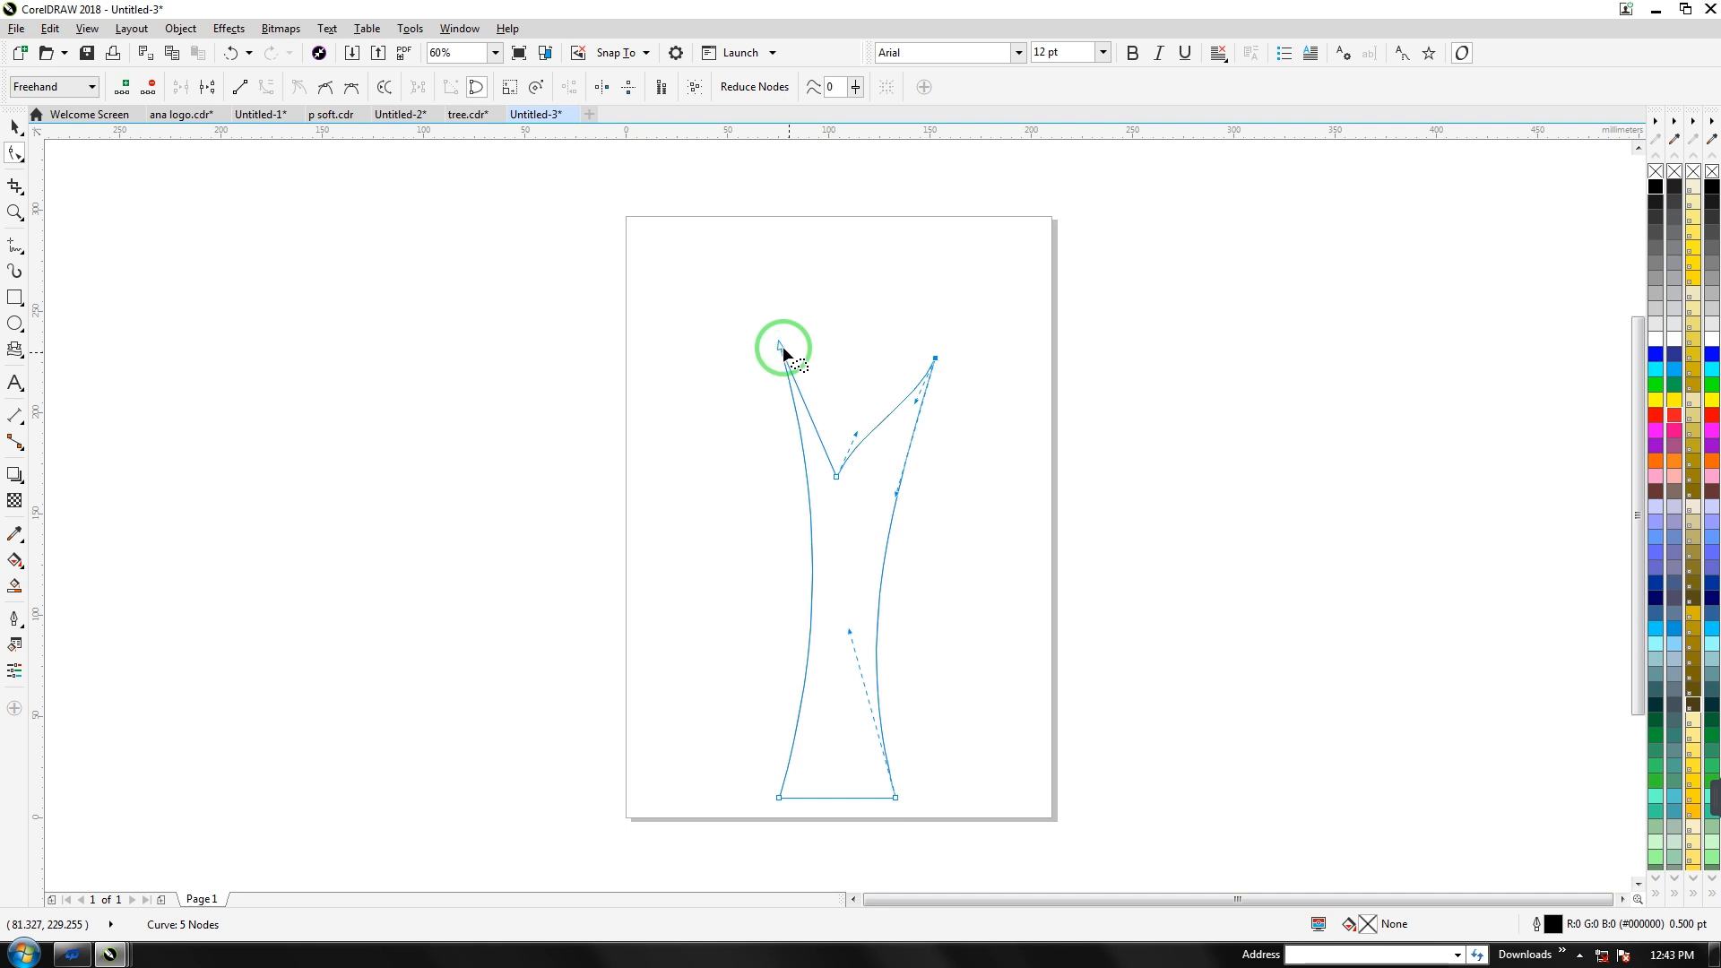
pyautogui.moveTo(763, 356); pyautogui.dragTo(796, 383)
# Refine the branch curves and the trunk's right side into smooth pointed forks
pyautogui.click(750, 353)
pyautogui.moveTo(796, 501); pyautogui.dragTo(836, 443)
pyautogui.click(911, 372)
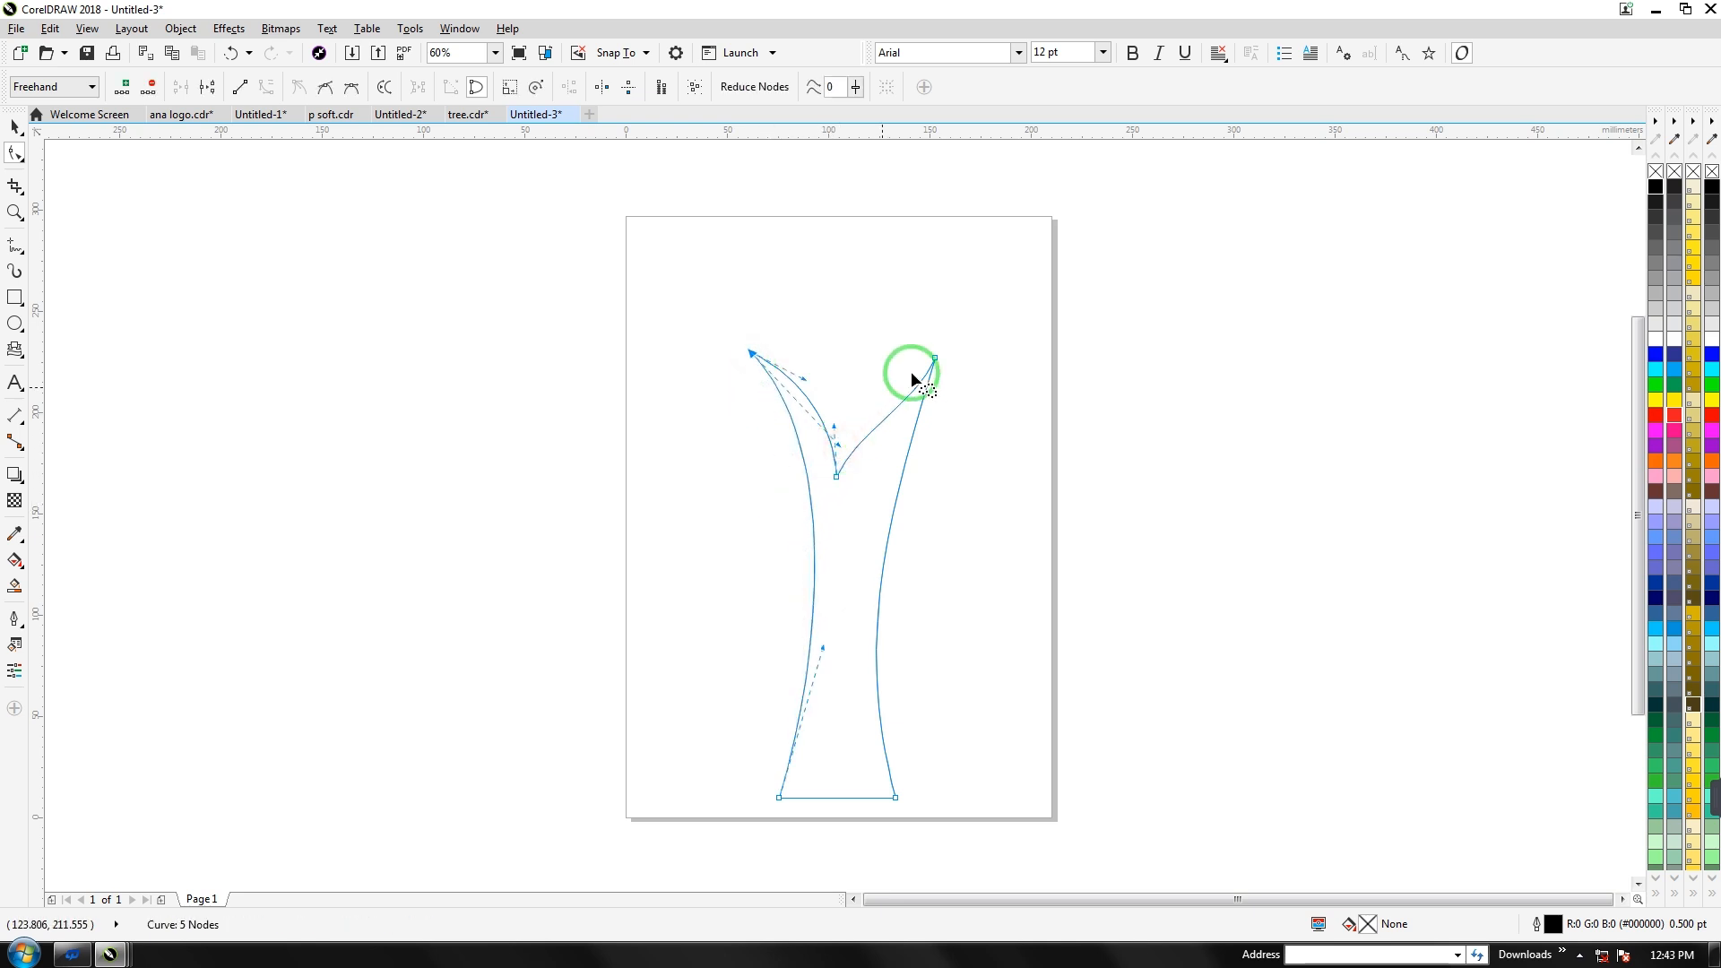
pyautogui.click(935, 359)
pyautogui.moveTo(918, 400); pyautogui.dragTo(877, 358)
pyautogui.click(924, 363)
pyautogui.moveTo(897, 495); pyautogui.dragTo(948, 357)
pyautogui.click(937, 358)
pyautogui.click(747, 351)
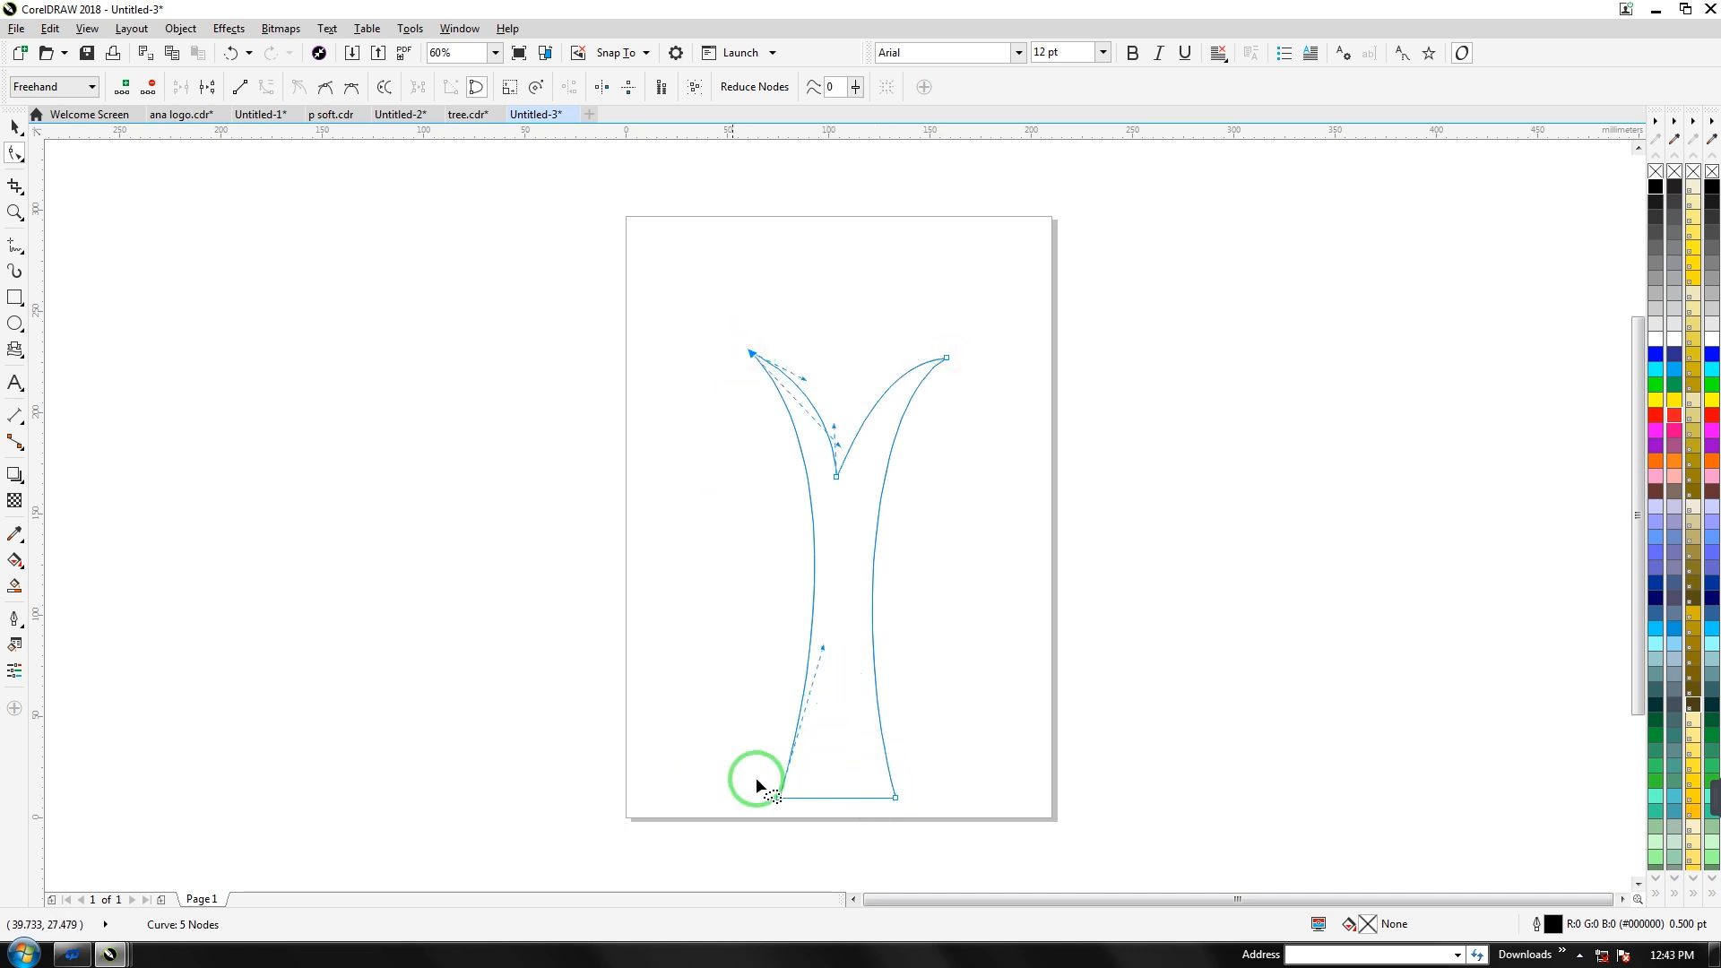
pyautogui.click(896, 798)
pyautogui.moveTo(848, 629); pyautogui.dragTo(842, 655)
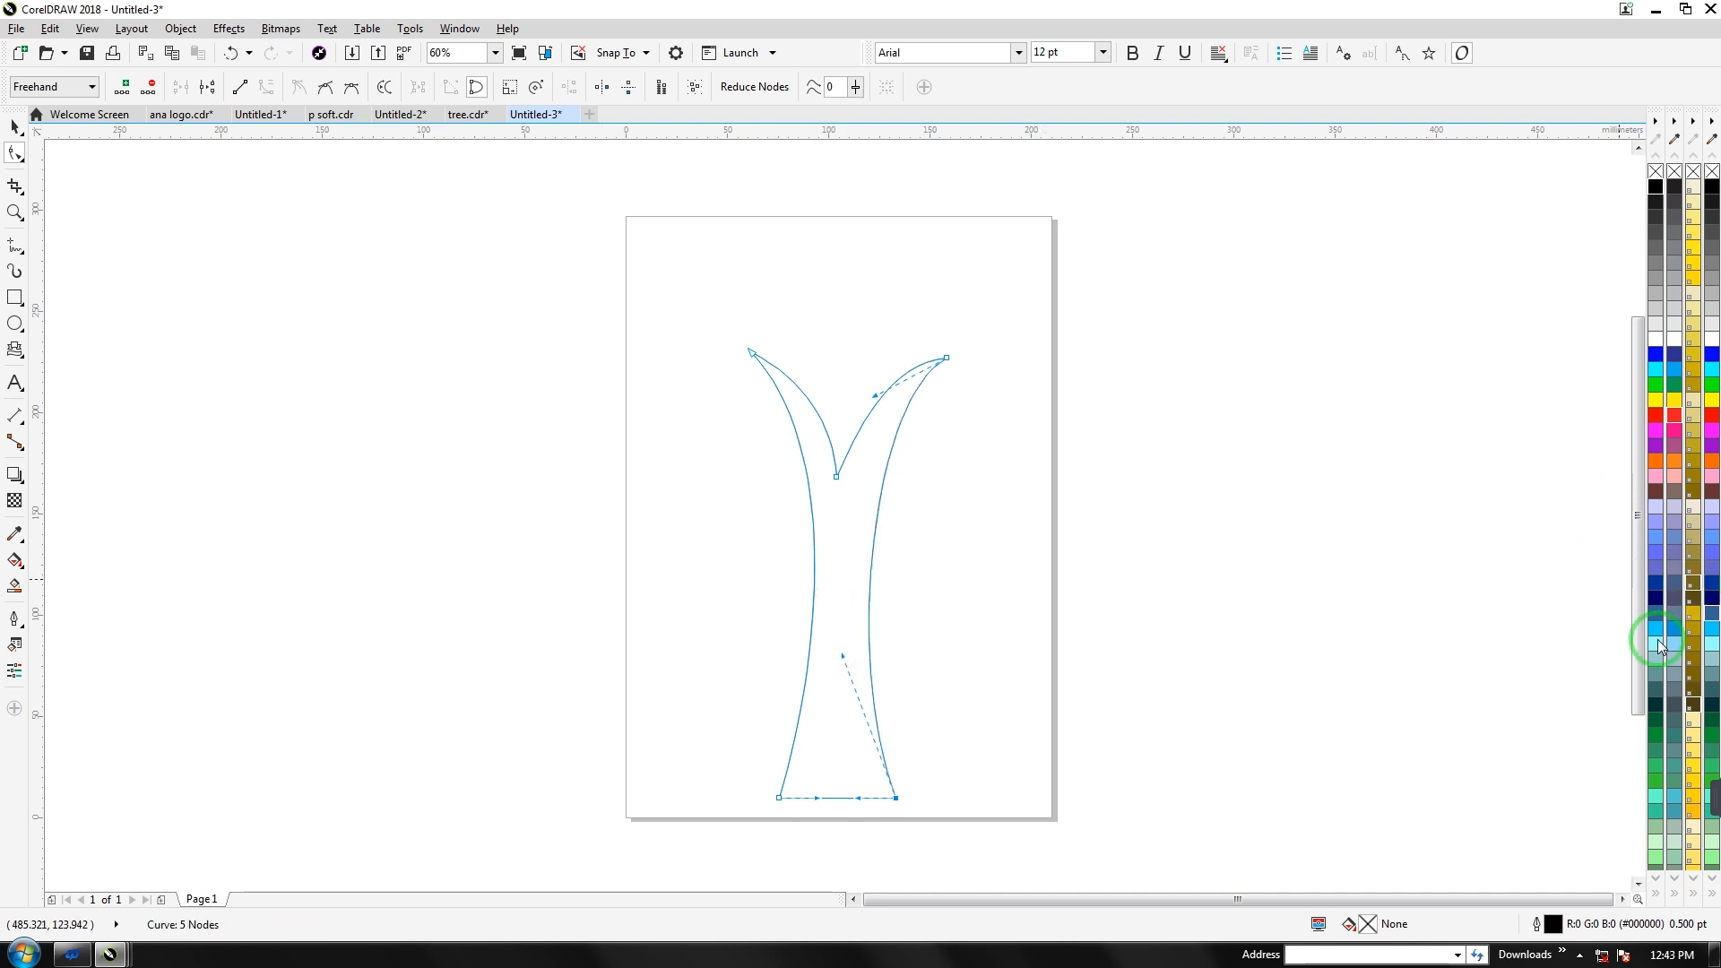
# Fill the trunk dark teal and add a dark teal ellipse above the fork
pyautogui.click(1655, 704)
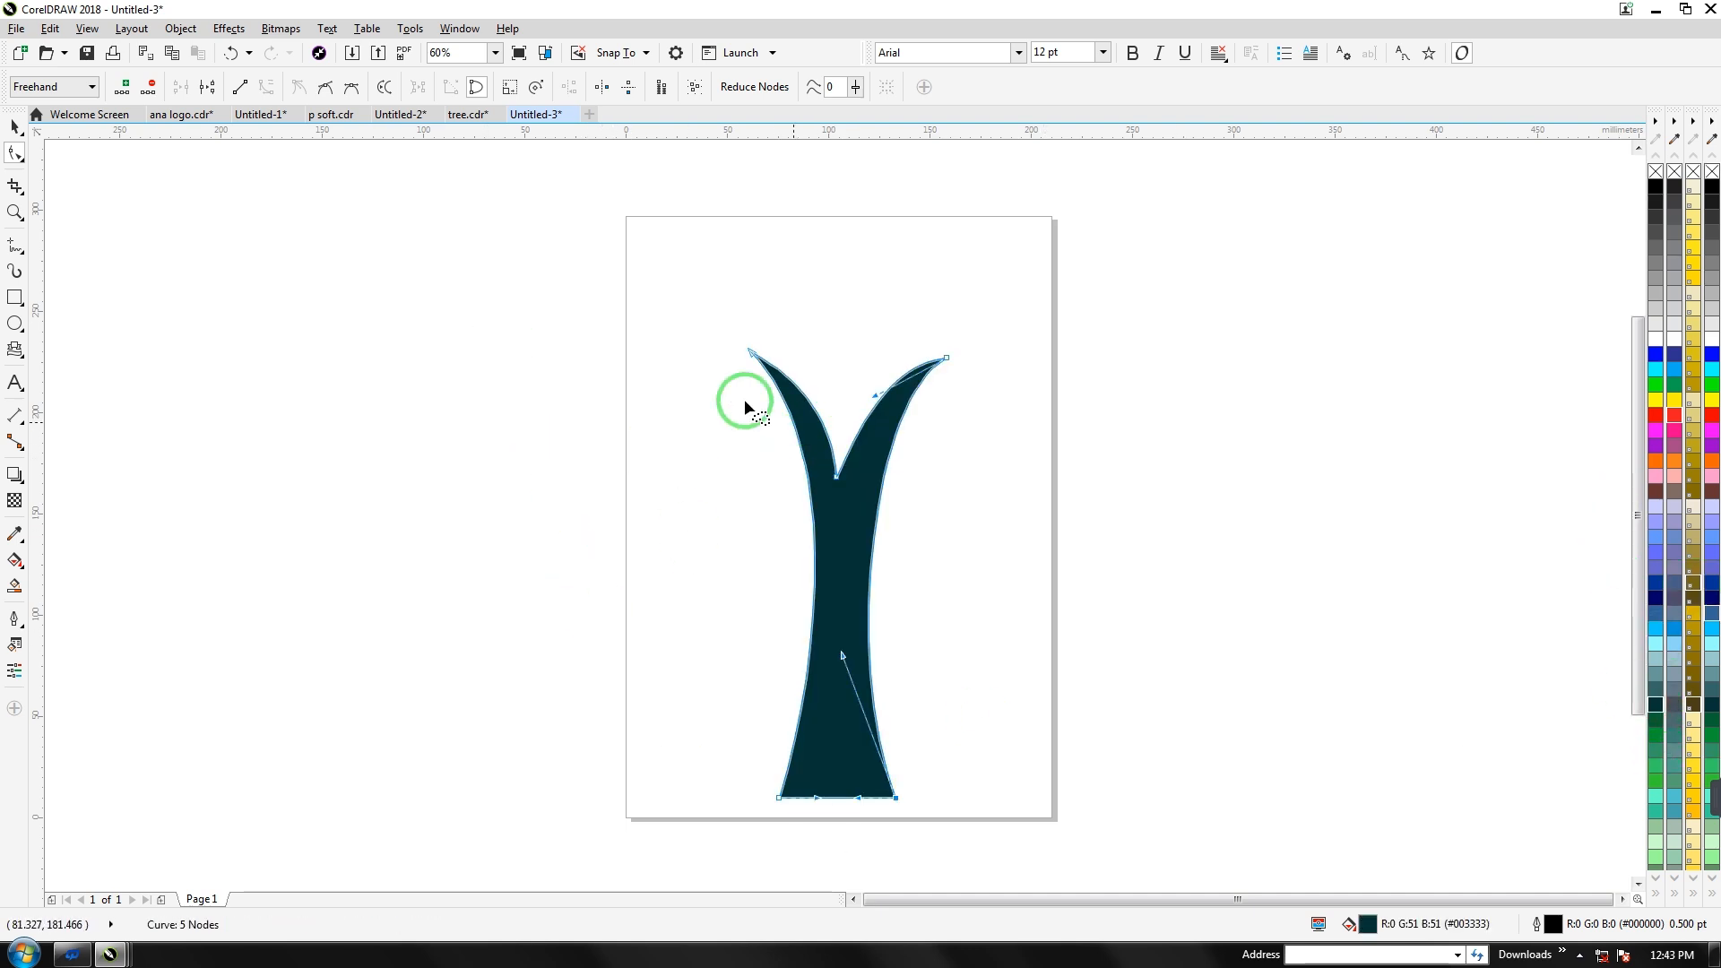
pyautogui.click(15, 322)
pyautogui.moveTo(821, 335); pyautogui.dragTo(858, 370)
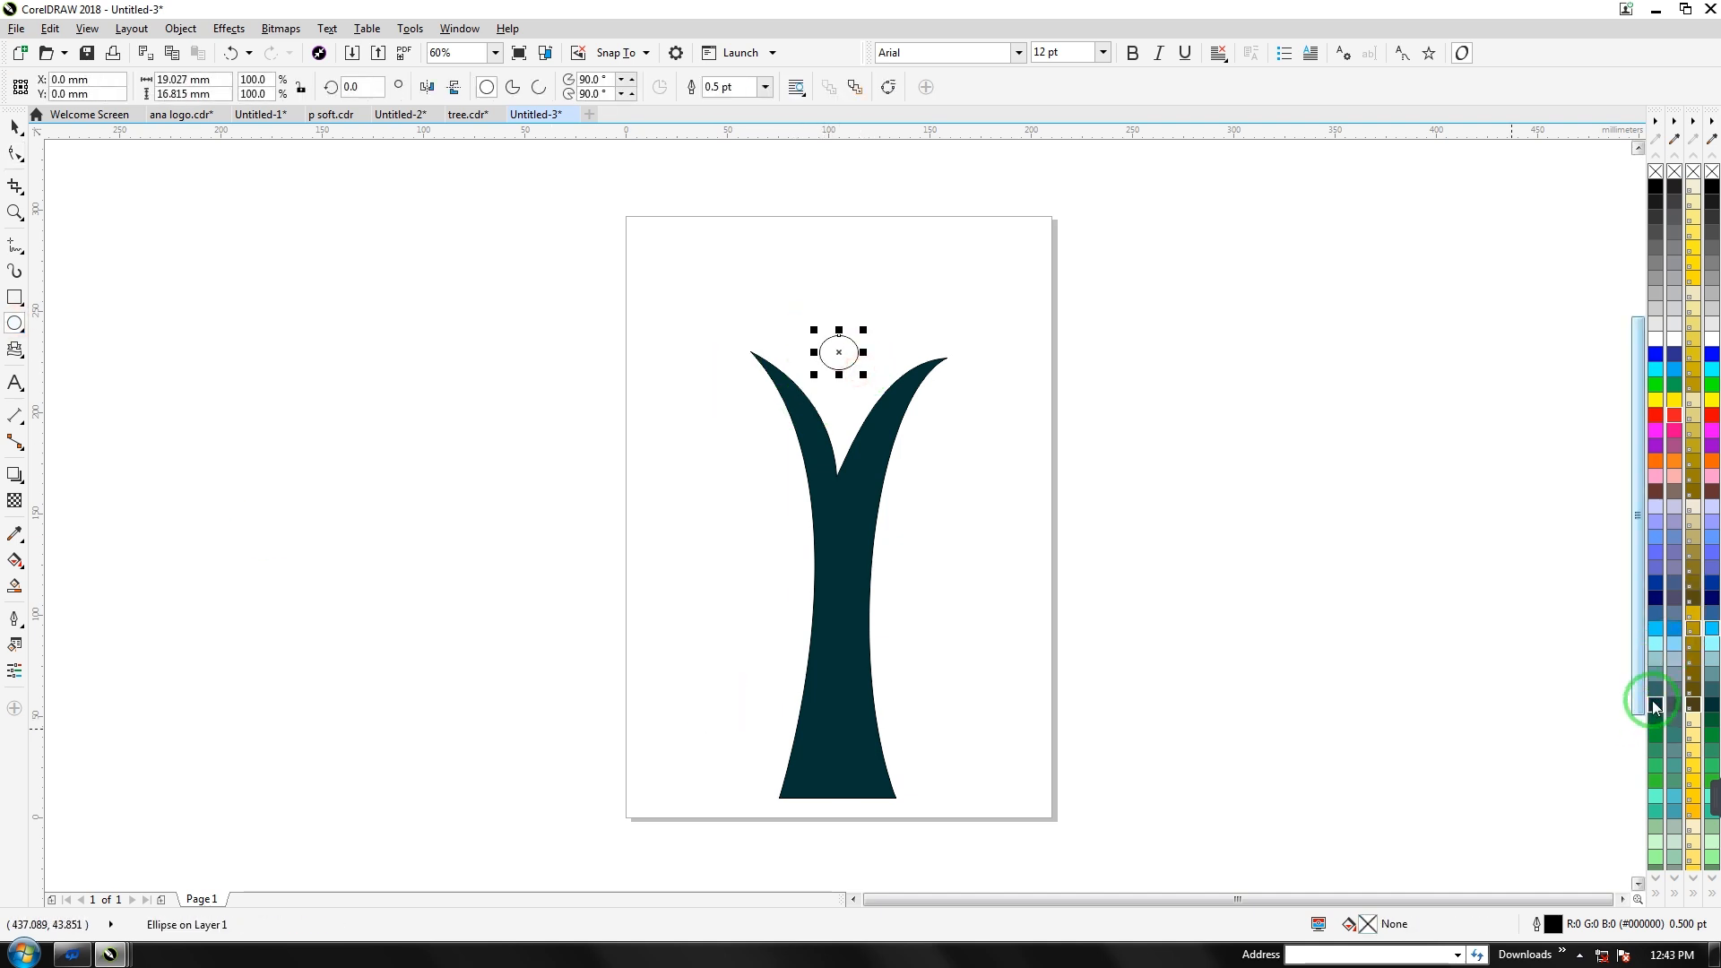
pyautogui.click(1655, 705)
# Set the outline width of the trunk and dot to None
pyautogui.click(16, 125)
pyautogui.click(497, 331)
pyautogui.moveTo(741, 280); pyautogui.dragTo(1012, 820)
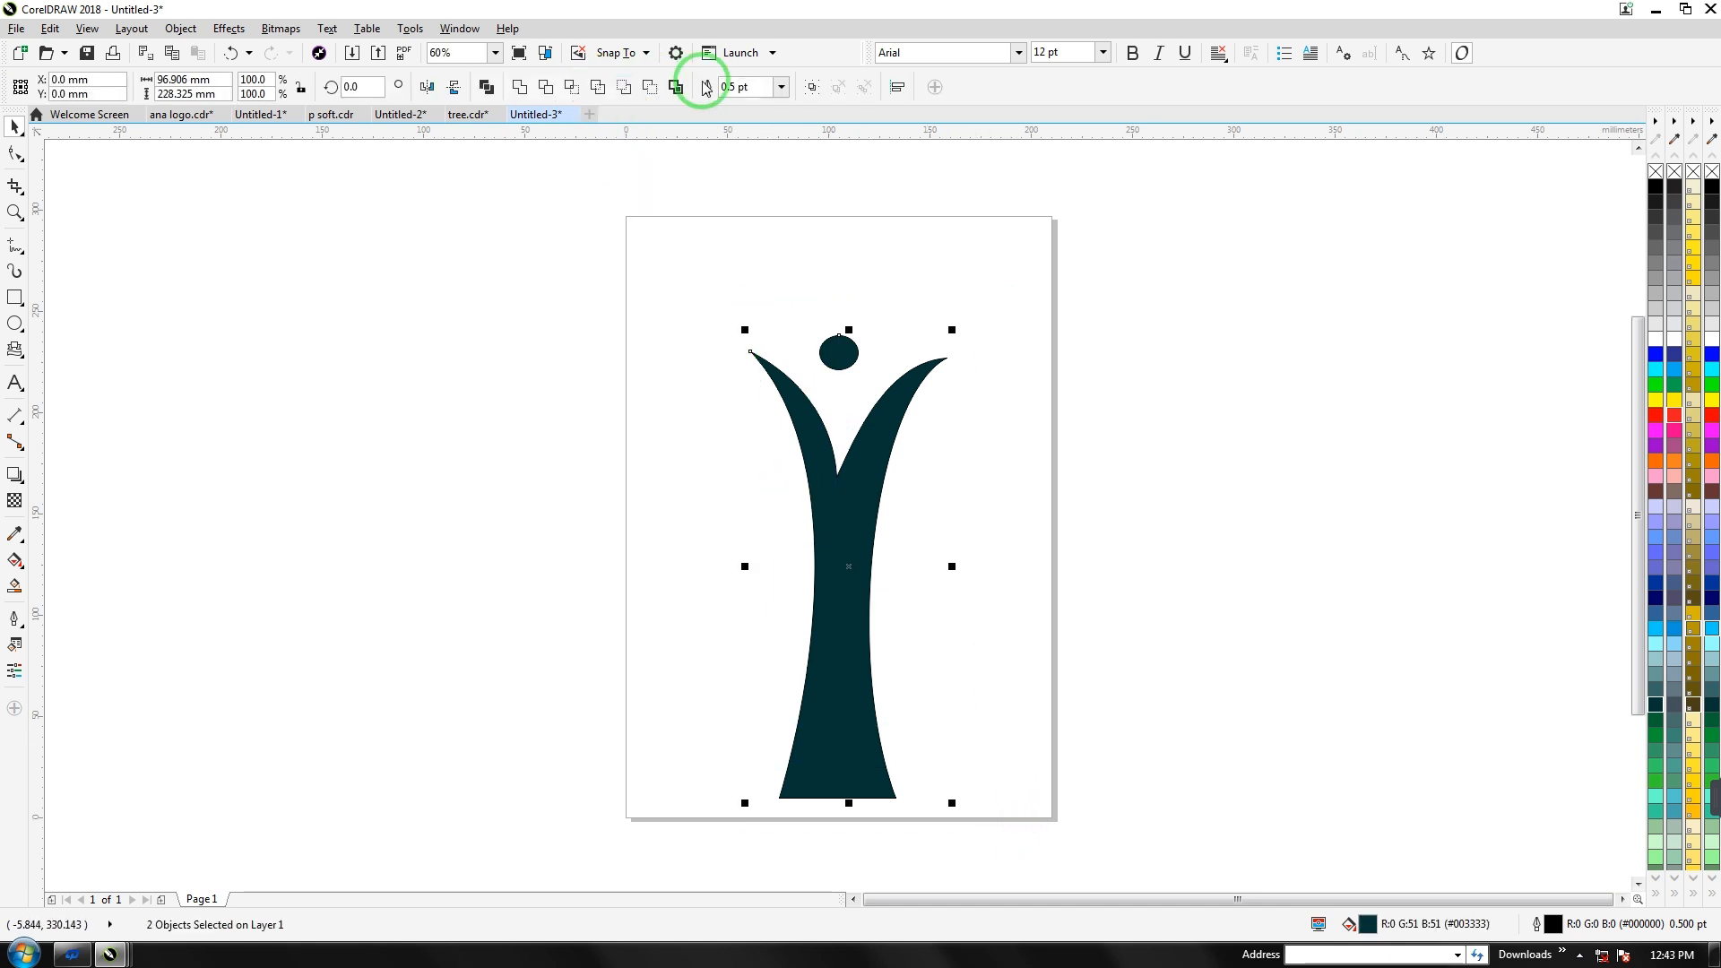
pyautogui.click(780, 86)
pyautogui.click(751, 103)
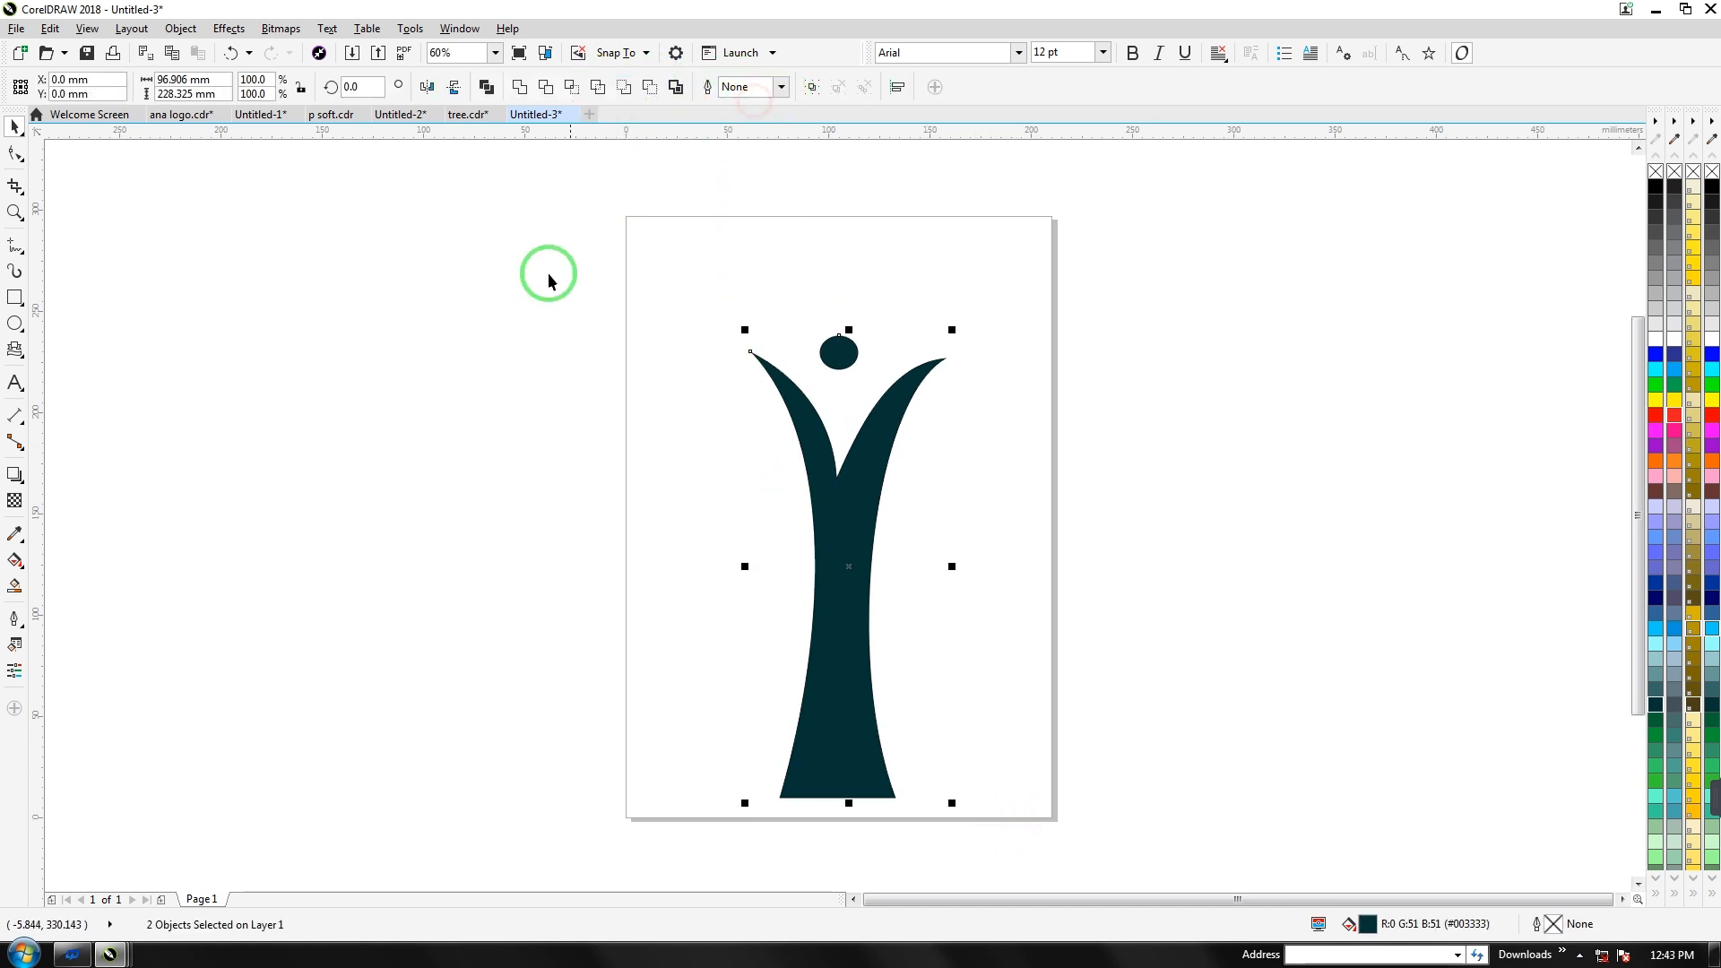
pyautogui.click(459, 514)
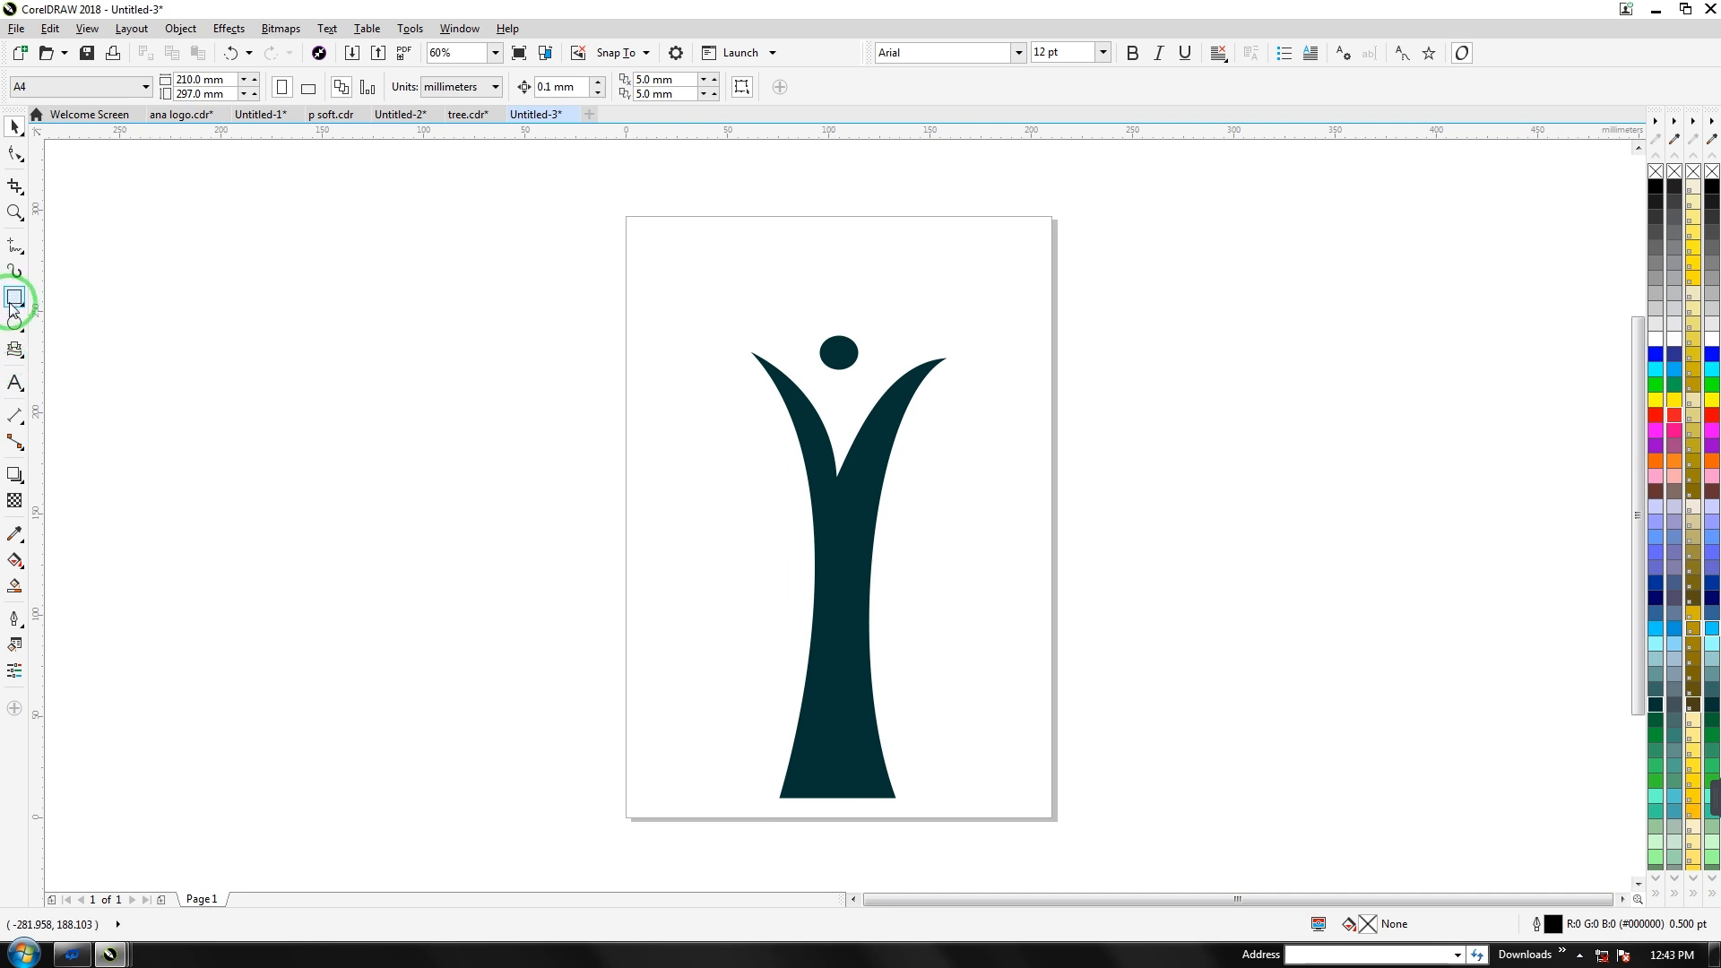
pyautogui.click(15, 245)
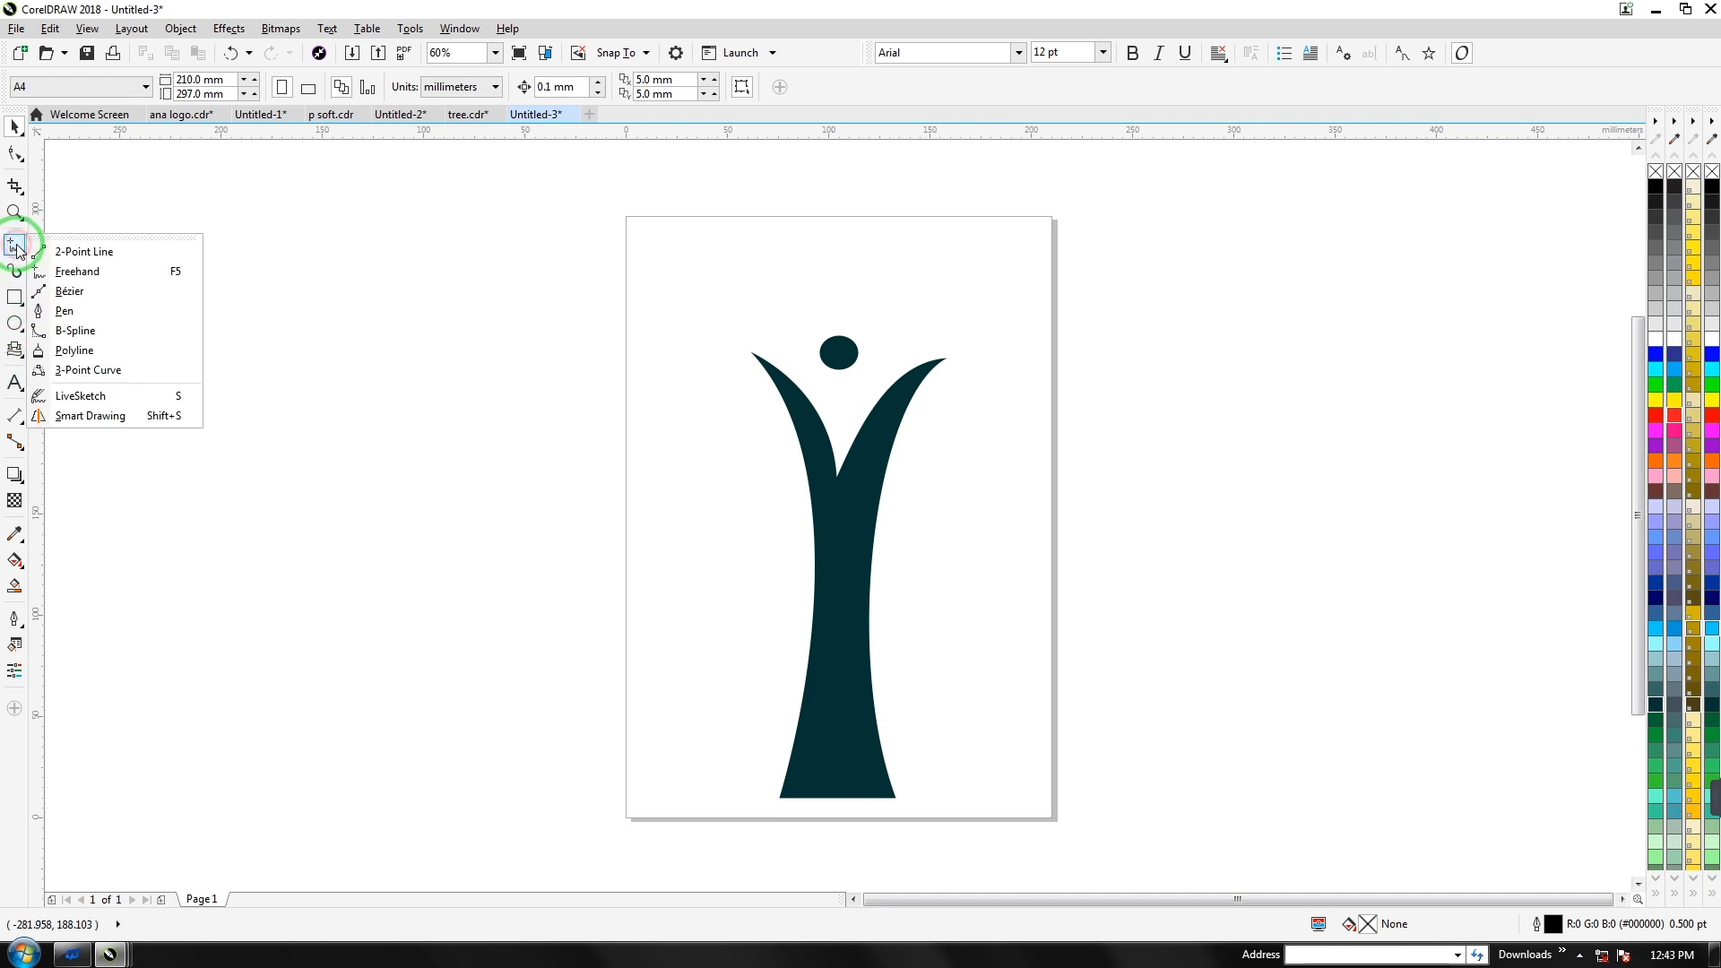
# Draw a leaf outline from two three-point curves left of the page
pyautogui.click(69, 374)
pyautogui.moveTo(666, 318); pyautogui.dragTo(335, 585)
pyautogui.click(418, 404)
pyautogui.moveTo(670, 316); pyautogui.dragTo(334, 585)
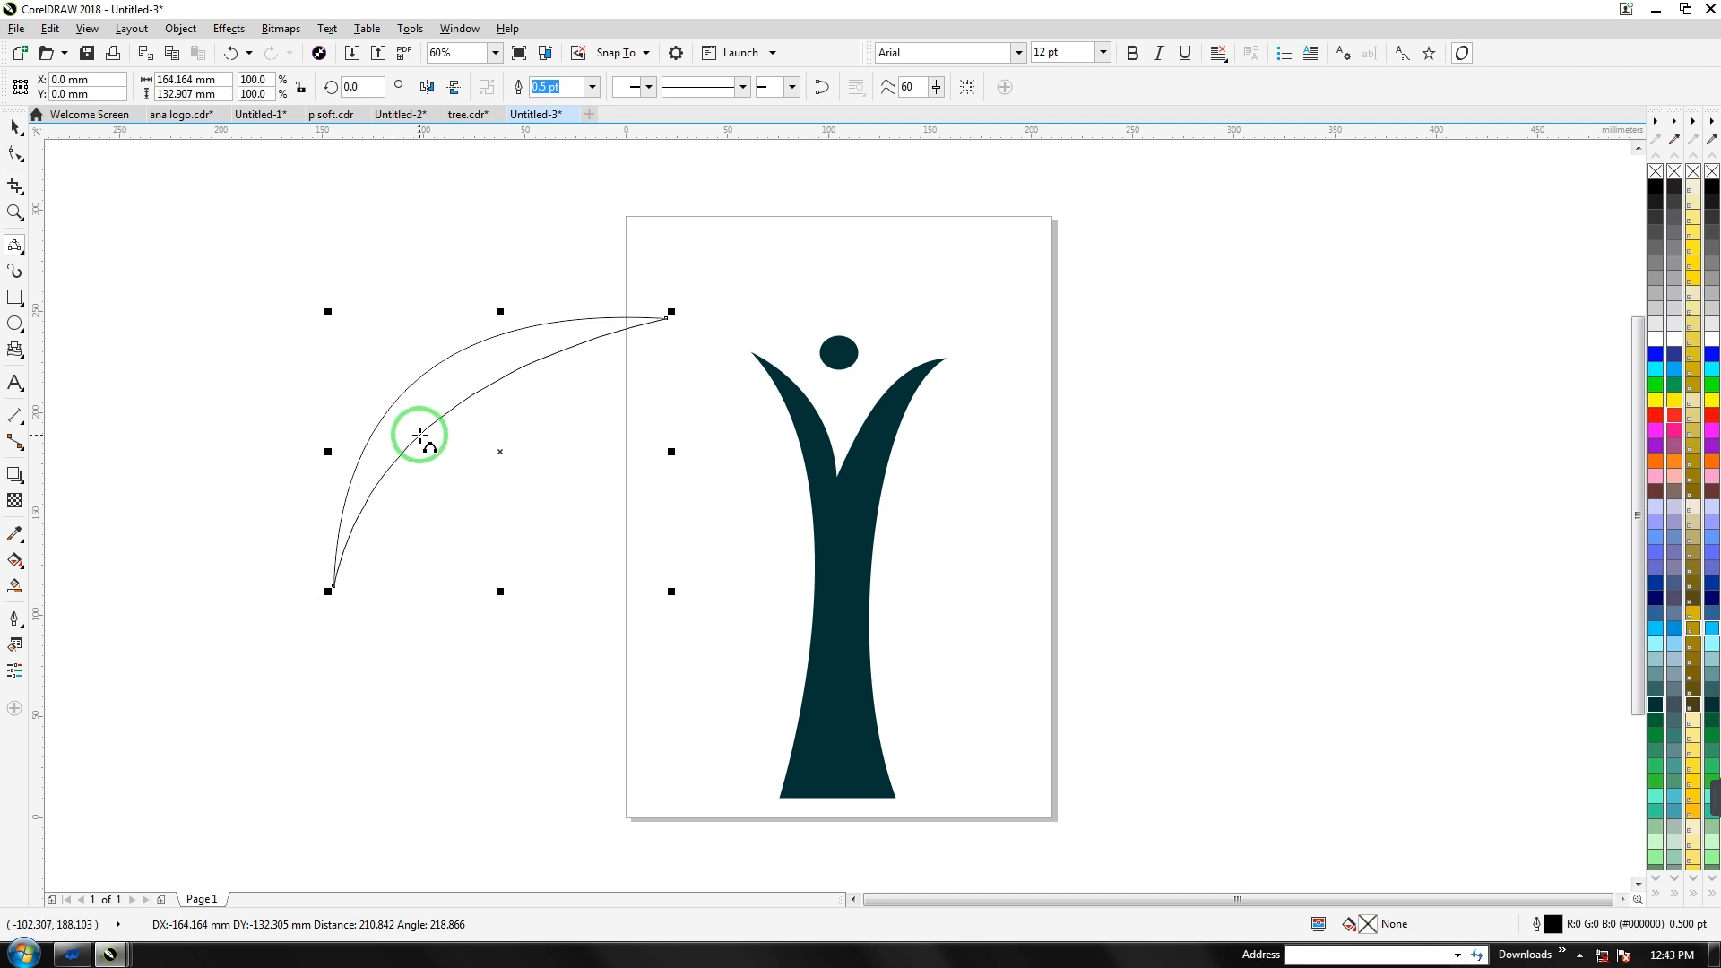
pyautogui.click(421, 434)
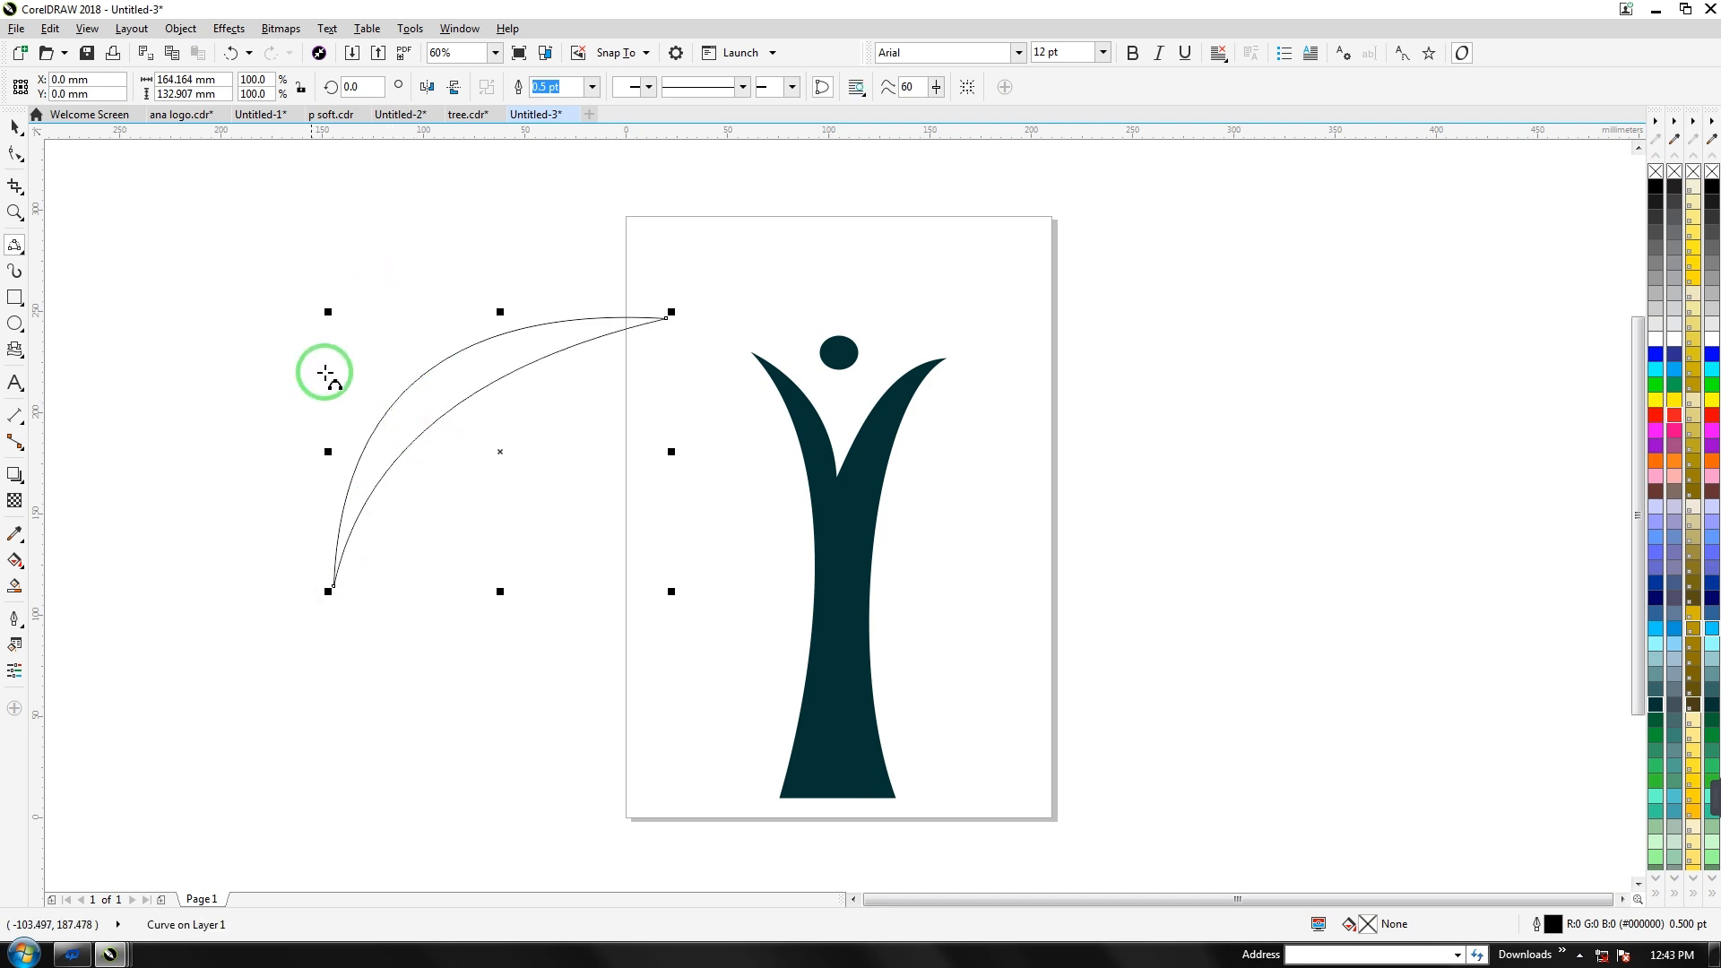
# Reshape the leaf's nodes into a pointed leaf with an S-curved lower edge
pyautogui.click(16, 154)
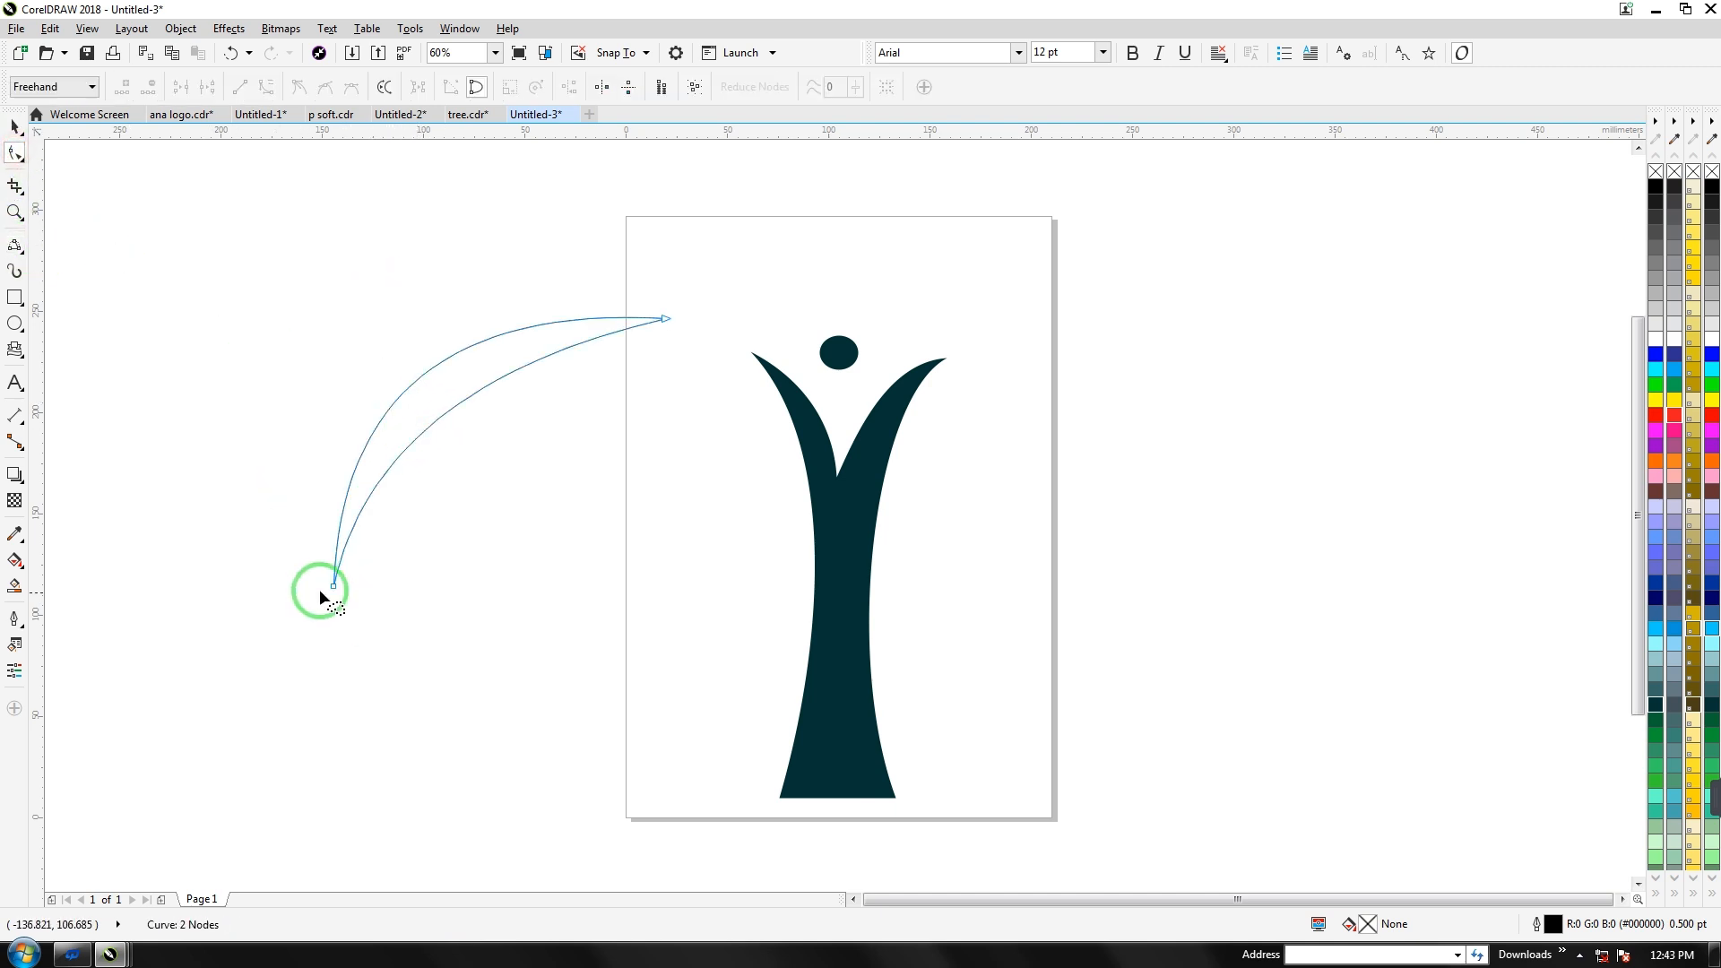
pyautogui.click(334, 587)
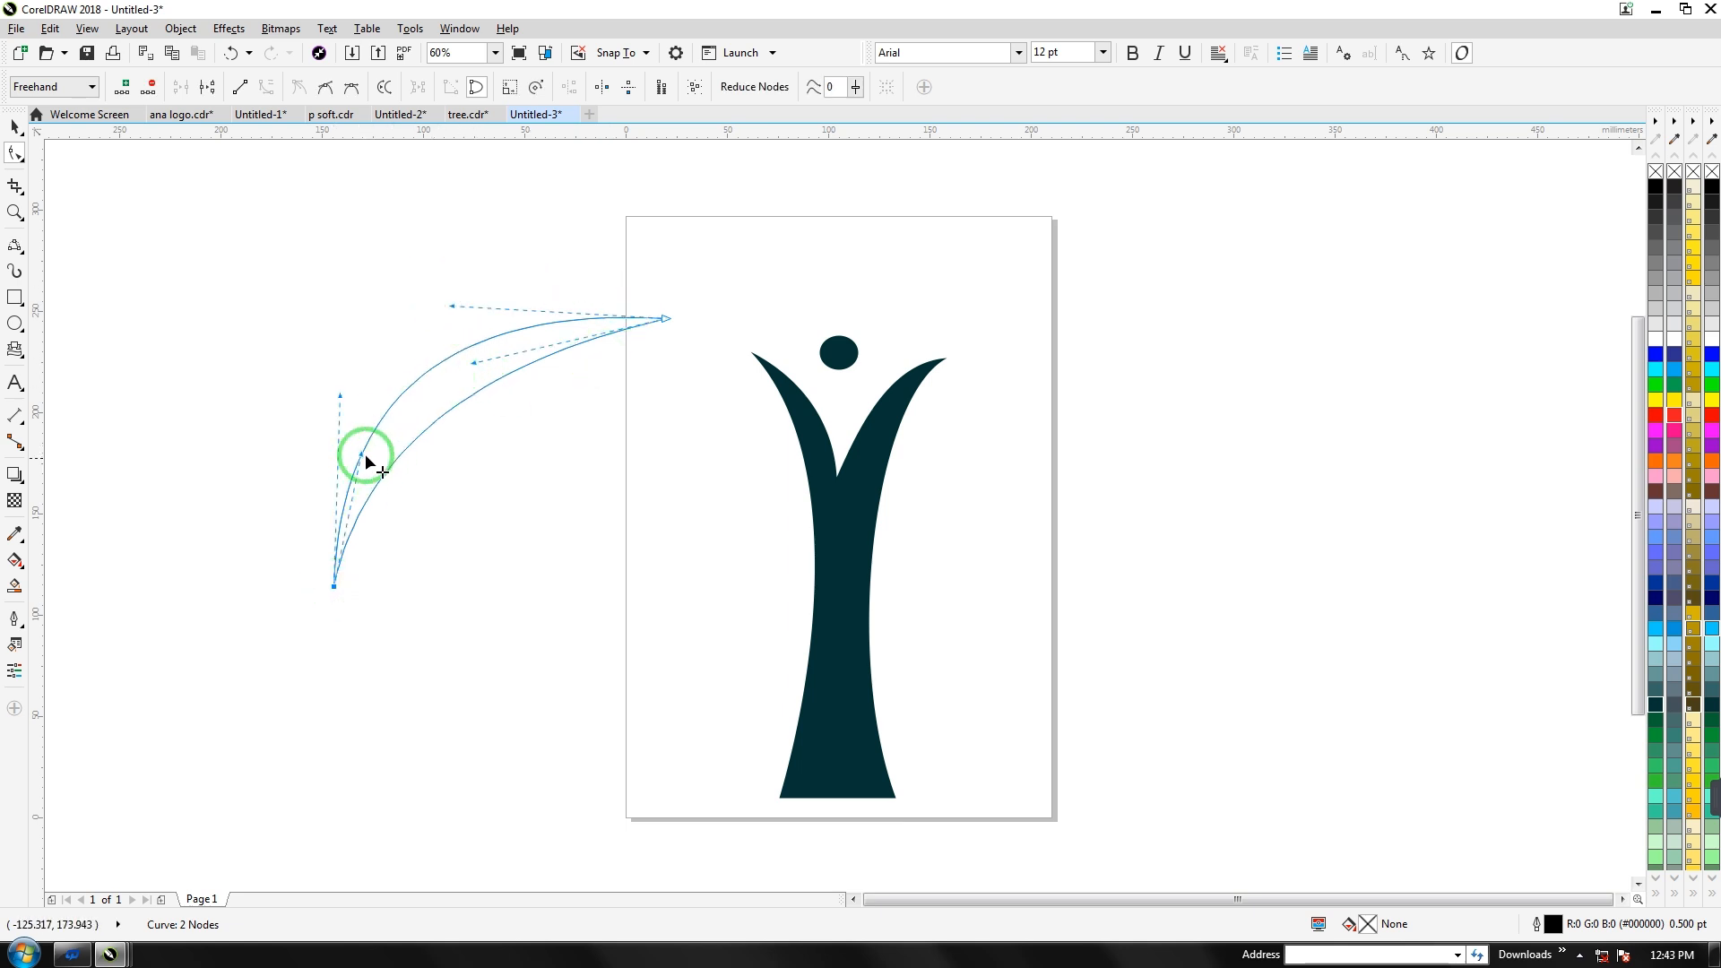
pyautogui.moveTo(362, 455); pyautogui.dragTo(550, 609)
pyautogui.moveTo(335, 395); pyautogui.dragTo(257, 410)
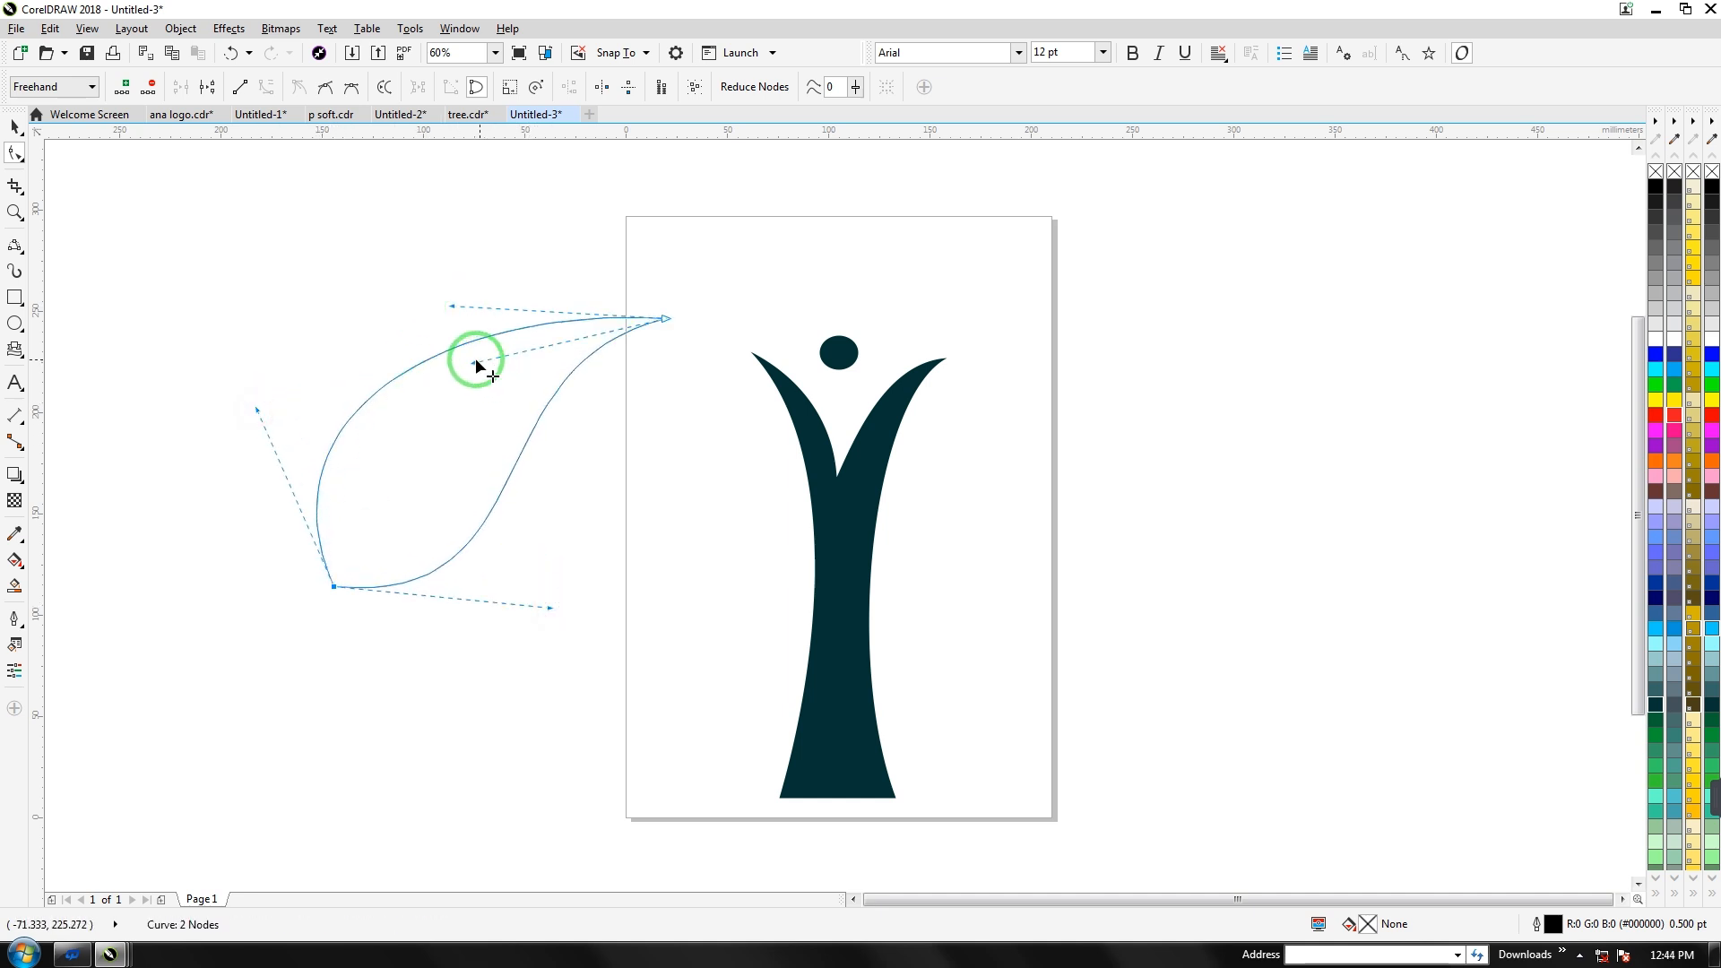
pyautogui.moveTo(451, 305); pyautogui.dragTo(507, 286)
pyautogui.moveTo(475, 360); pyautogui.dragTo(500, 319)
pyautogui.moveTo(258, 412); pyautogui.dragTo(242, 422)
pyautogui.moveTo(550, 607); pyautogui.dragTo(531, 630)
pyautogui.moveTo(507, 287)
pyautogui.mouseDown()
pyautogui.moveTo(522, 272)
pyautogui.moveTo(504, 271)
pyautogui.mouseUp()
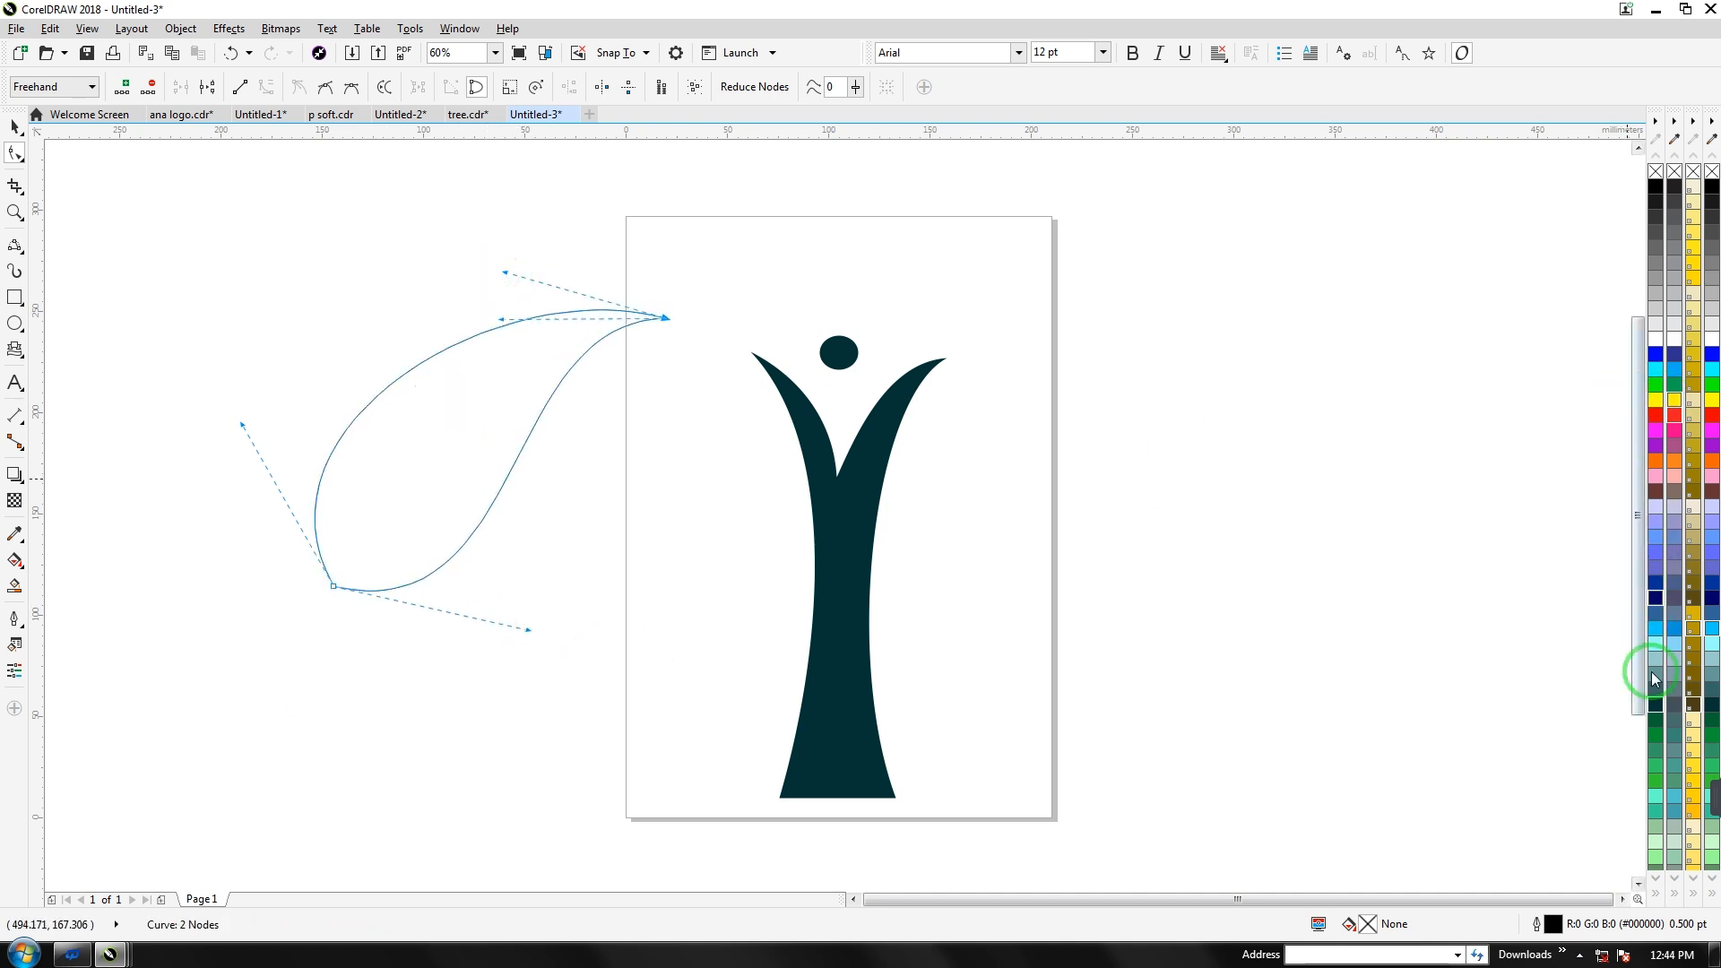
# Give the leaf a linear gradient from dark green to bright green
pyautogui.click(1656, 720)
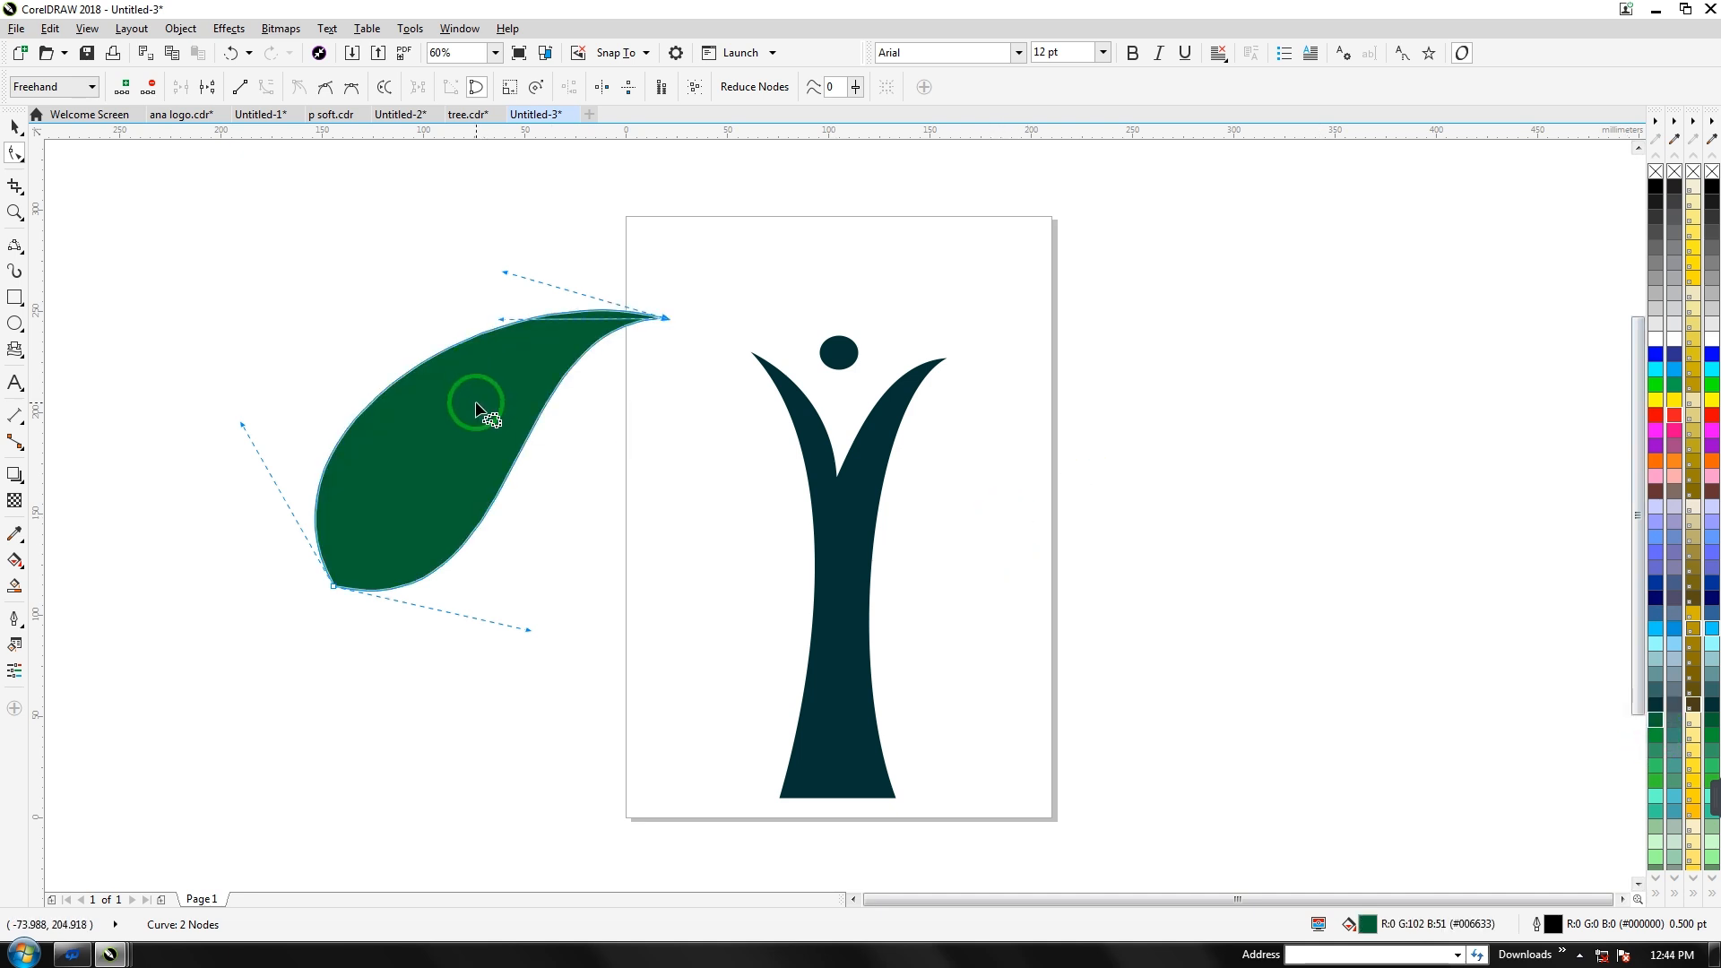
pyautogui.click(15, 563)
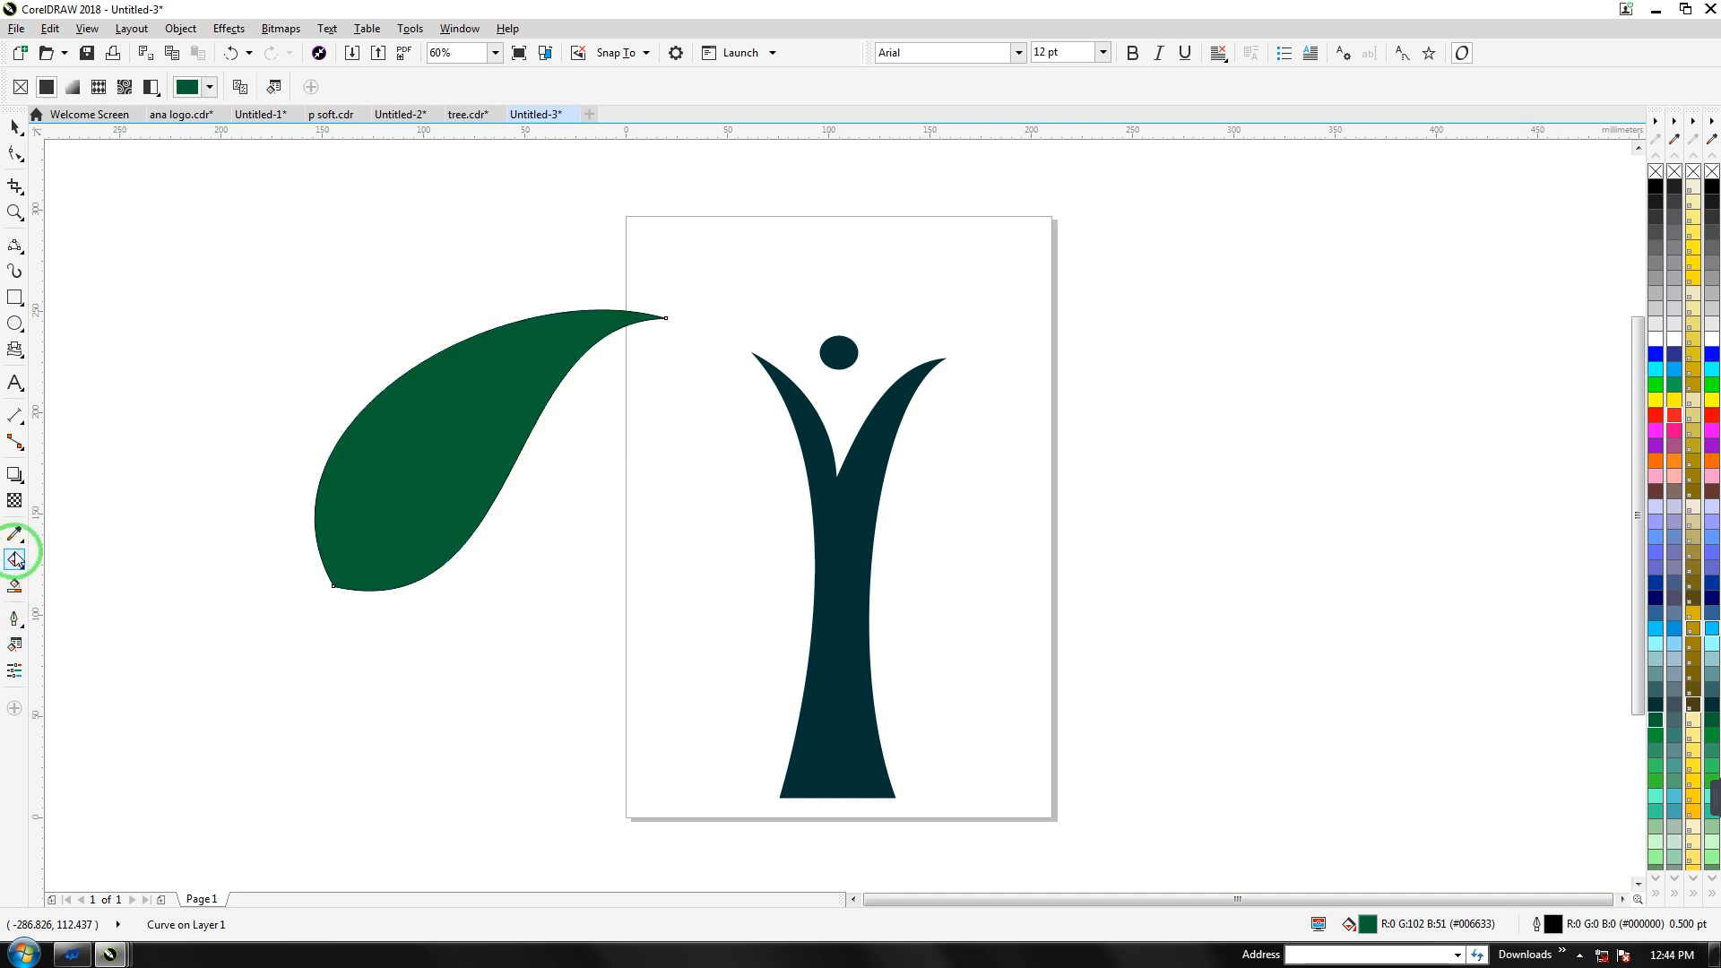
pyautogui.moveTo(420, 445); pyautogui.dragTo(545, 503)
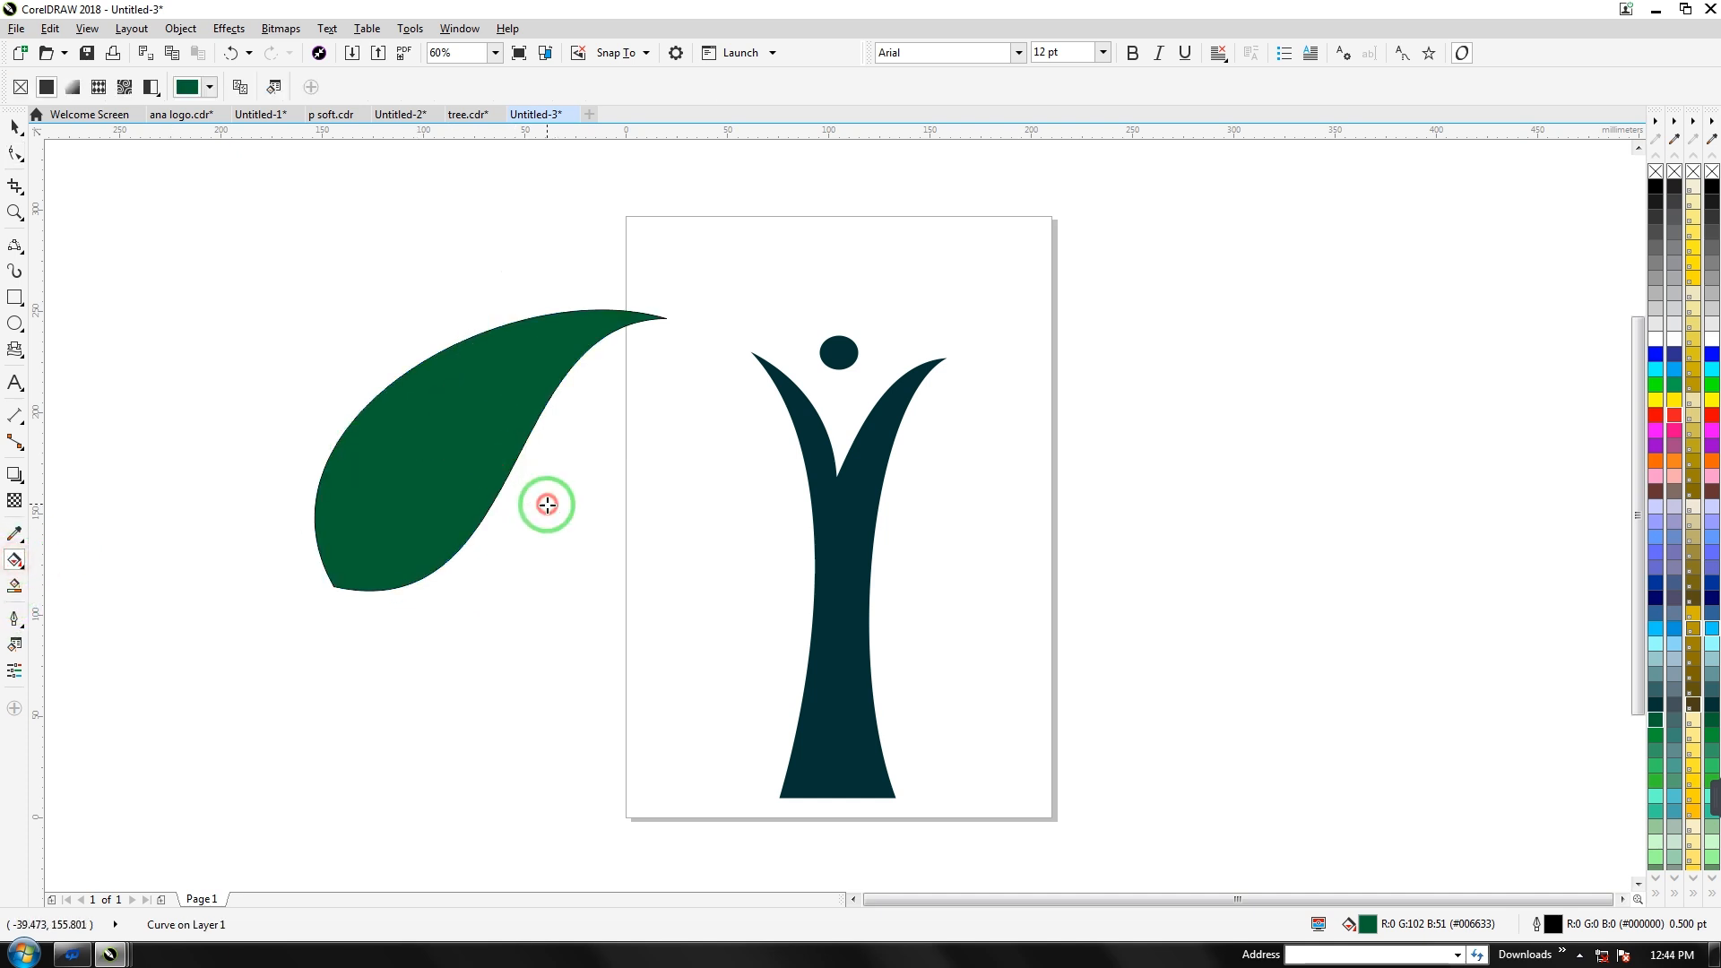
pyautogui.click(1655, 384)
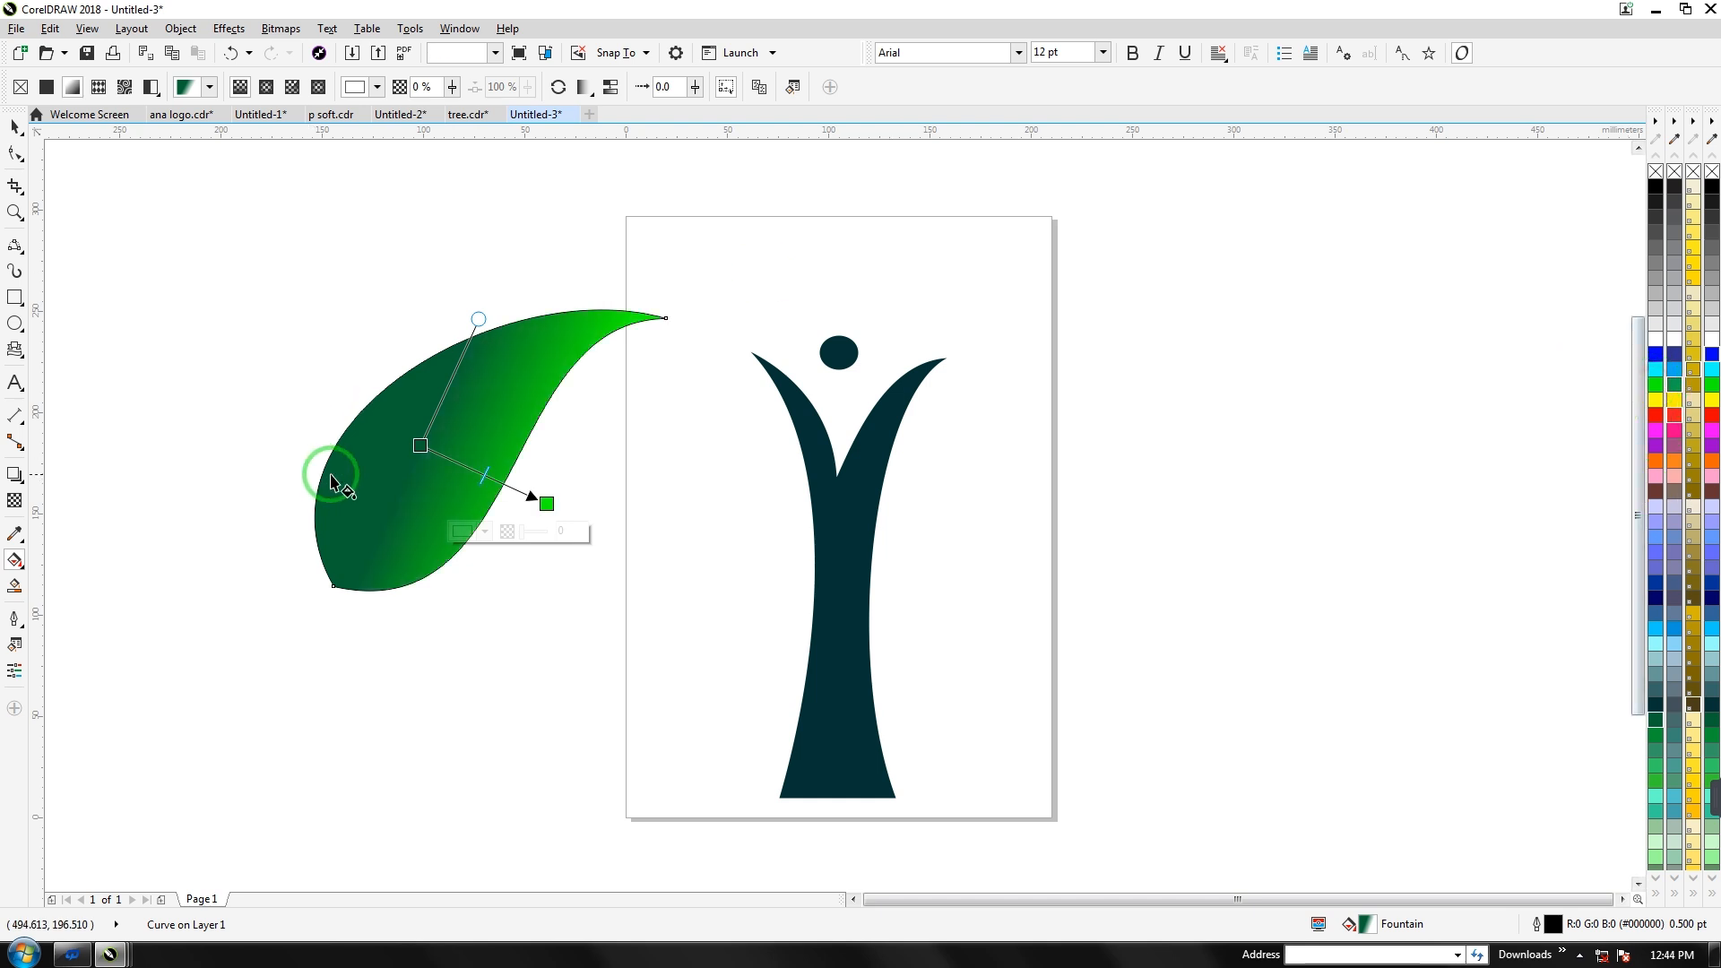
# Scale the leaf to 45.5% and move it right of the page
pyautogui.click(15, 127)
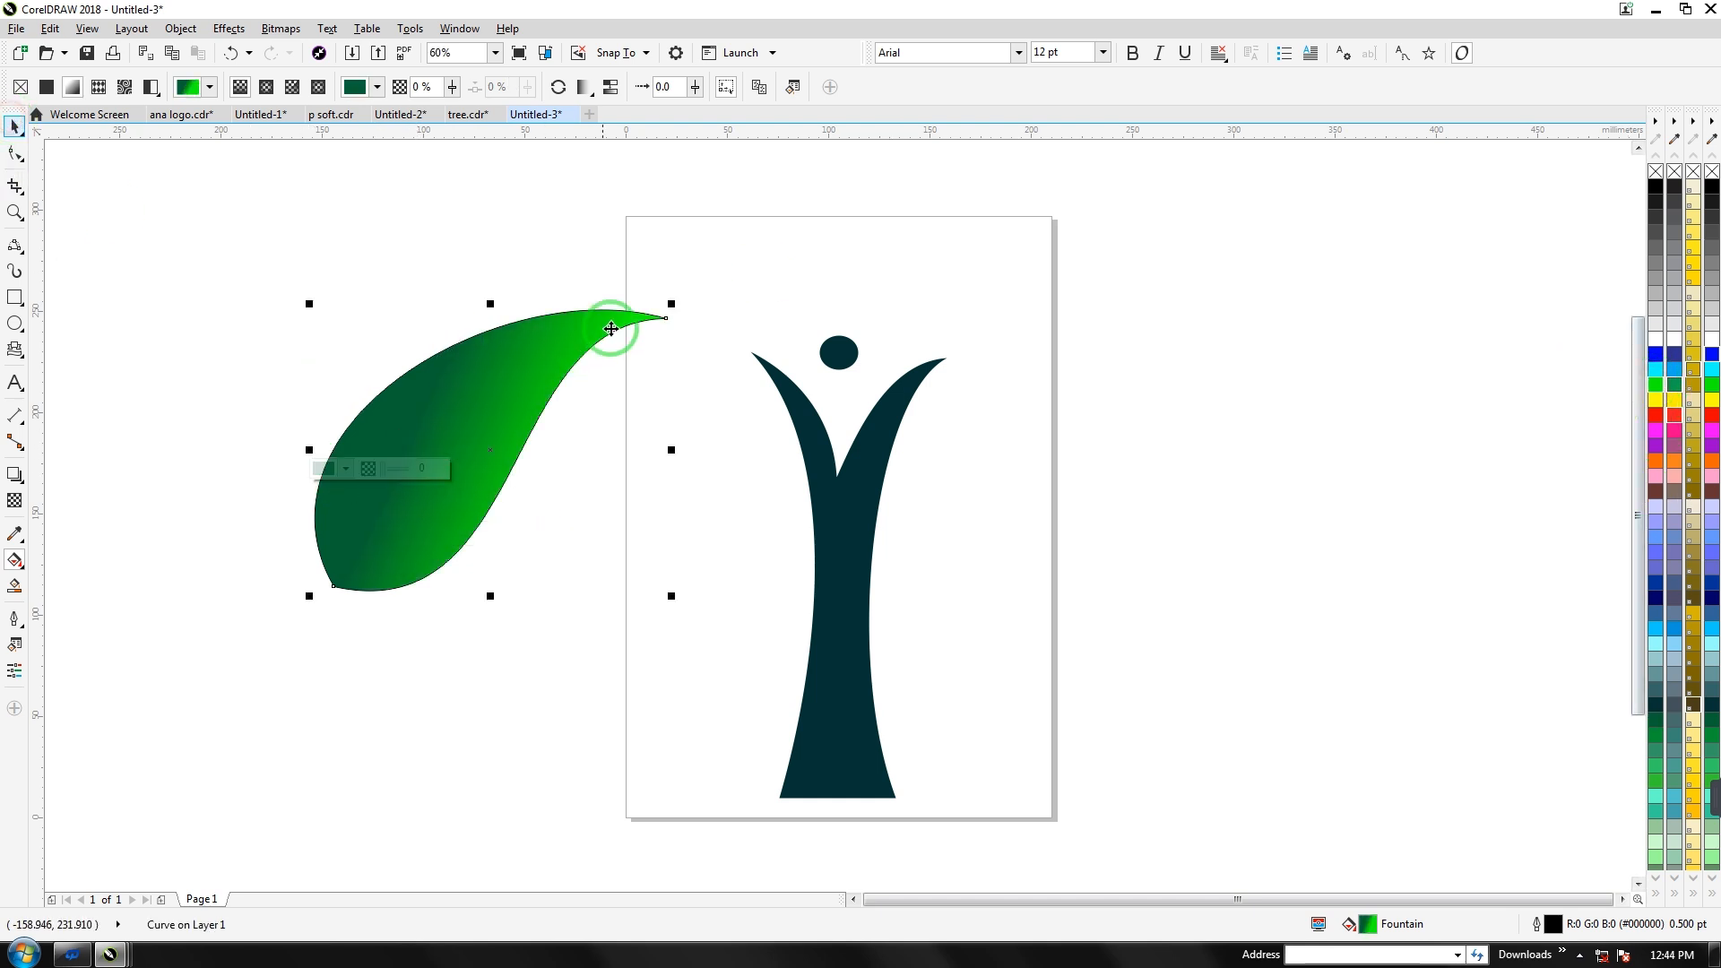
pyautogui.moveTo(668, 305); pyautogui.dragTo(475, 464)
pyautogui.moveTo(409, 520)
pyautogui.mouseDown()
pyautogui.moveTo(1037, 334)
pyautogui.moveTo(1242, 434)
pyautogui.mouseUp()
# Rotate the leaf upright and reshape its tip and sides into a teardrop
pyautogui.click(1242, 433)
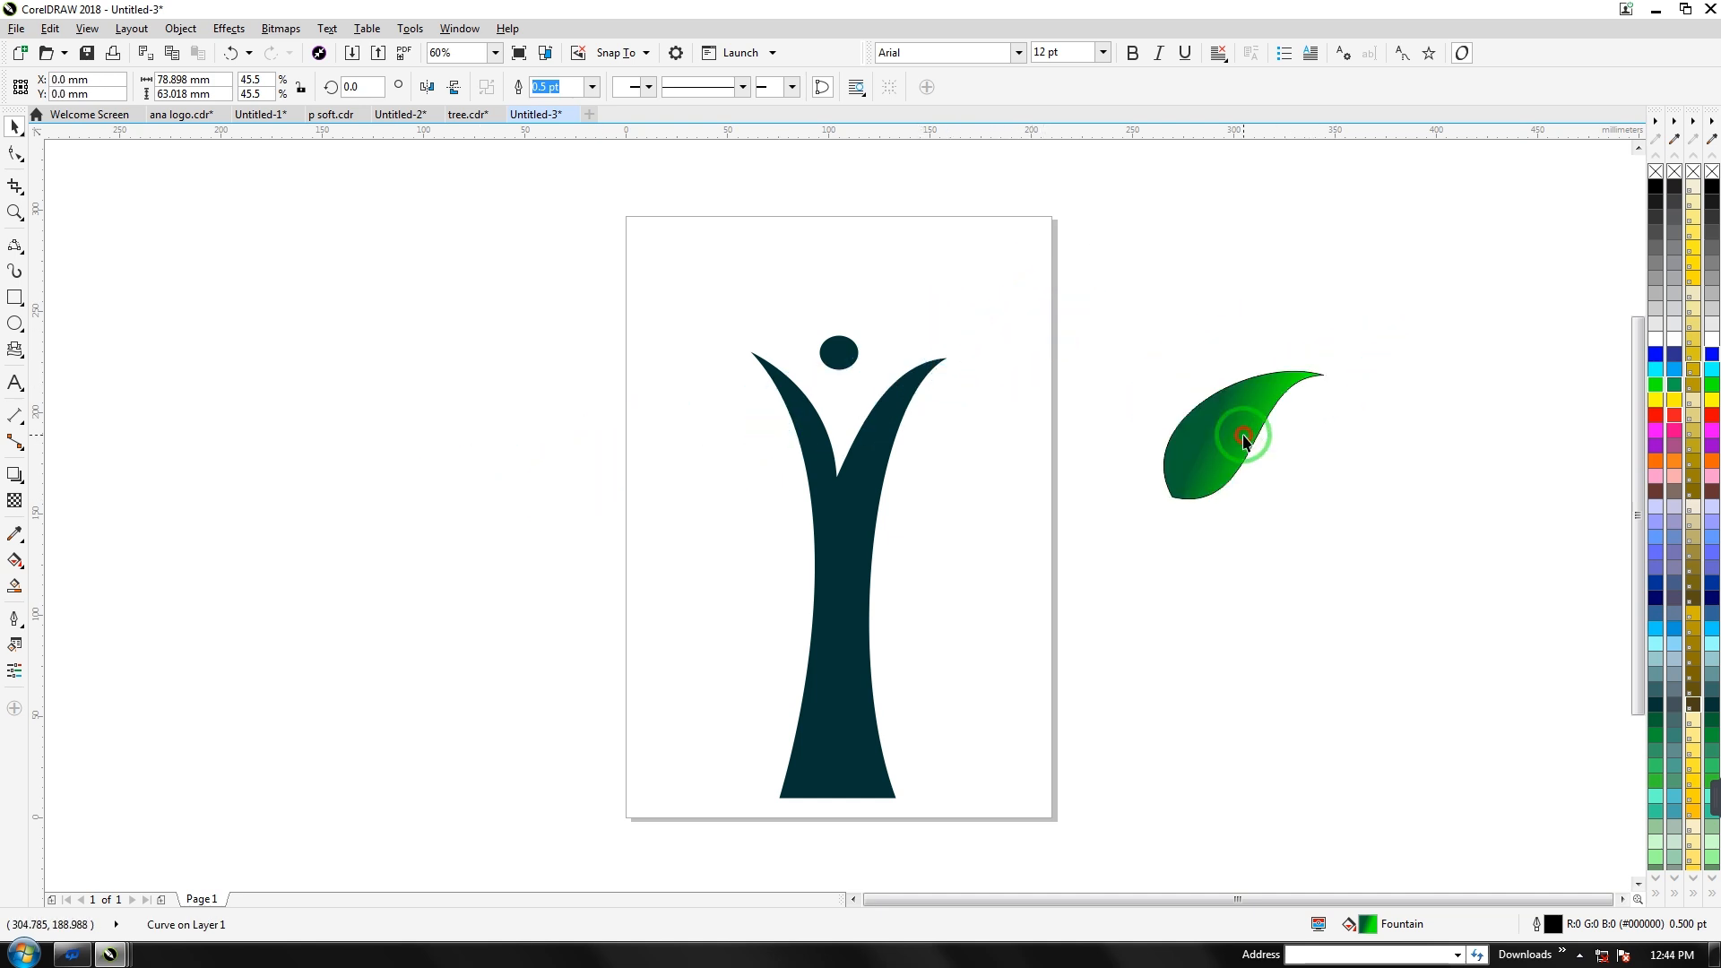
pyautogui.moveTo(1155, 365); pyautogui.dragTo(1132, 439)
pyautogui.click(15, 154)
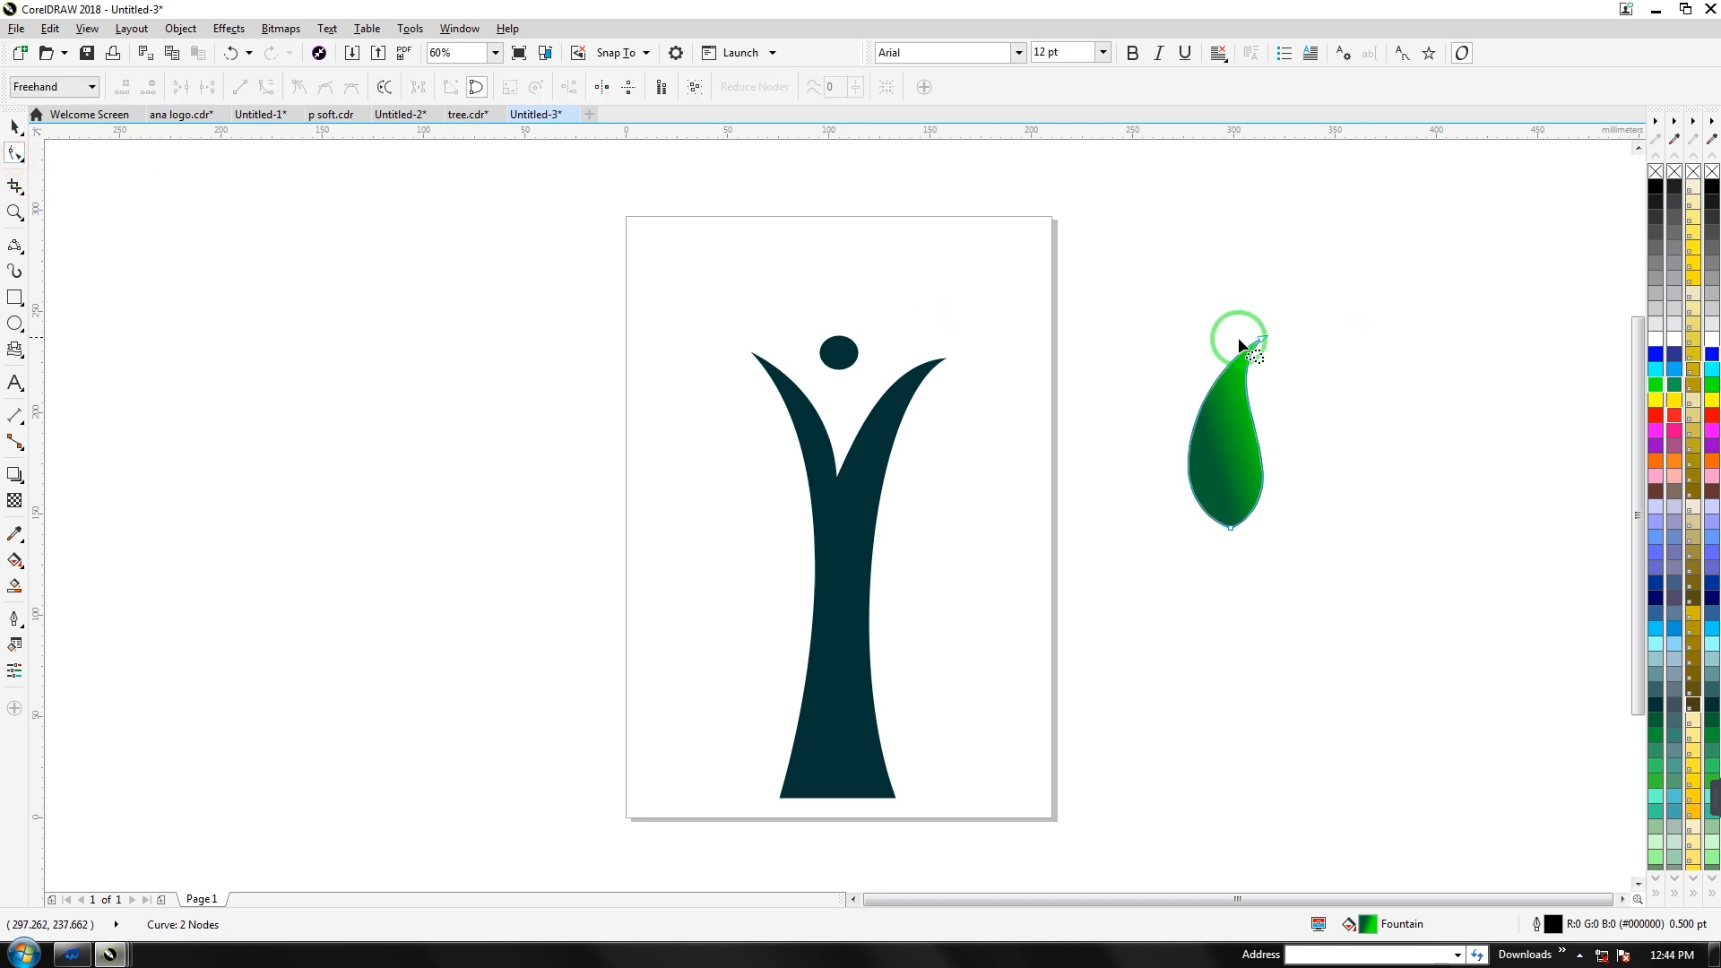
pyautogui.doubleClick(1261, 337)
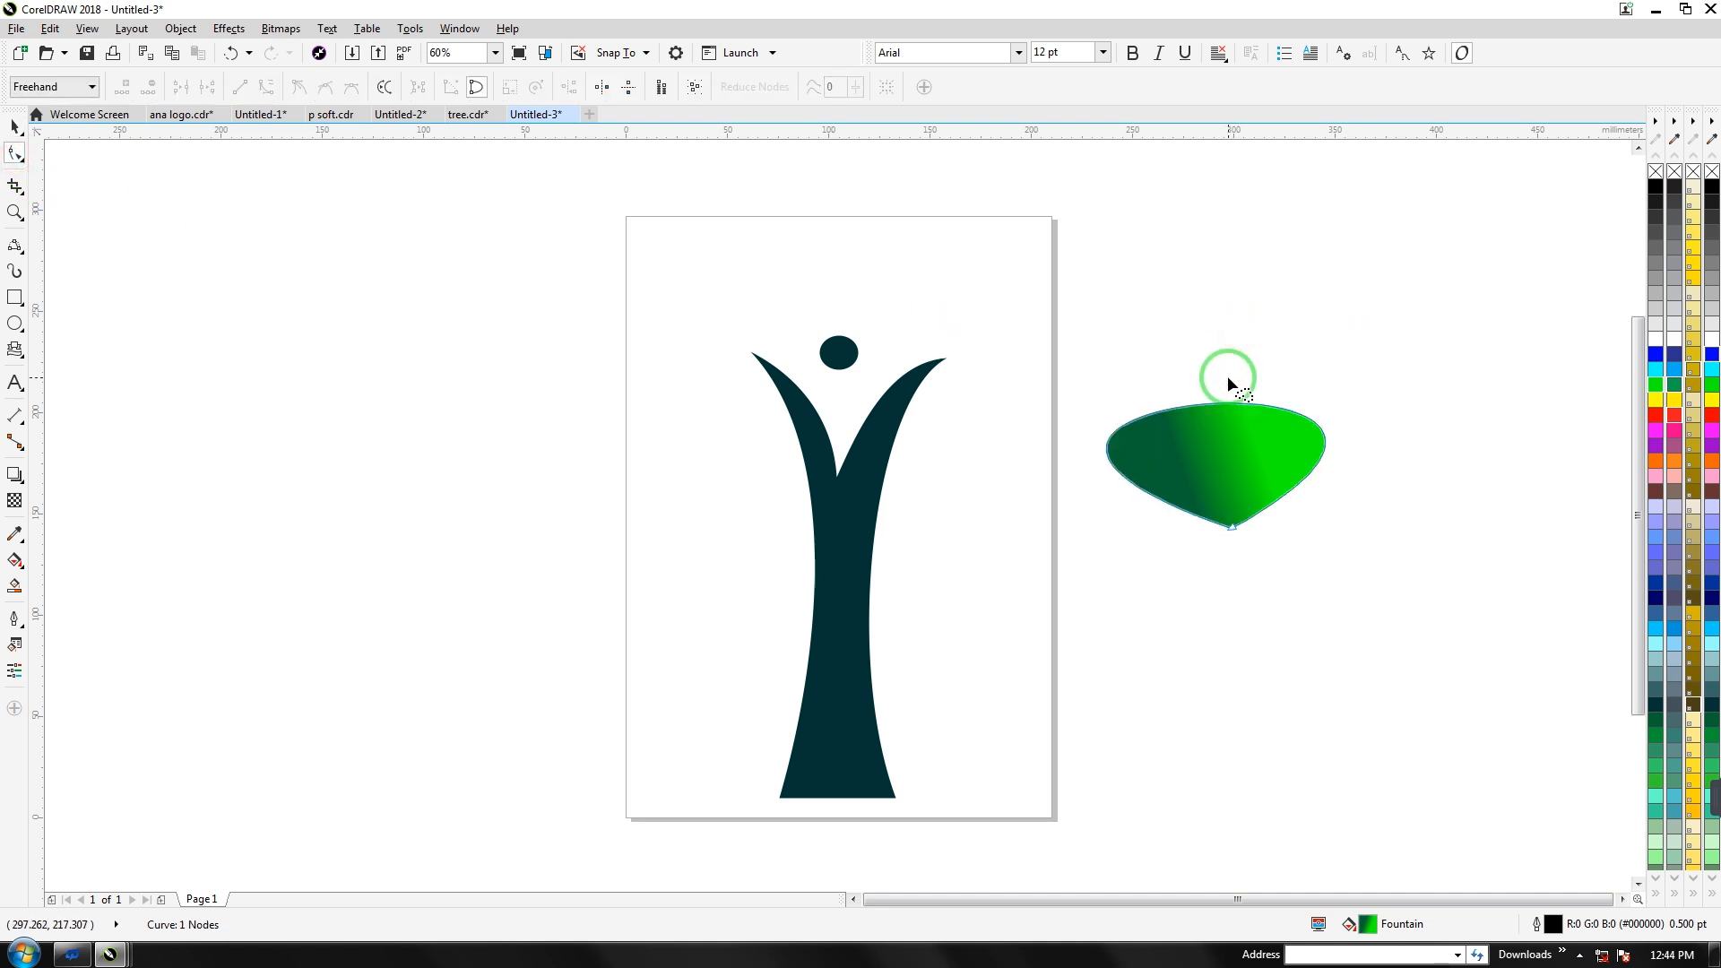
pyautogui.hotkey('ctrl', 'z')
pyautogui.moveTo(1260, 337); pyautogui.dragTo(1189, 365)
pyautogui.moveTo(1151, 501); pyautogui.dragTo(1131, 513)
pyautogui.moveTo(1308, 485); pyautogui.dragTo(1319, 493)
# Reposition the reshaped leaf right of the page and tilt it slightly
pyautogui.moveTo(14, 131); pyautogui.dragTo(212, 196)
pyautogui.moveTo(1168, 385); pyautogui.dragTo(876, 270)
pyautogui.click(14, 131)
pyautogui.moveTo(1183, 436); pyautogui.dragTo(823, 238)
pyautogui.moveTo(823, 238); pyautogui.dragTo(1139, 472)
pyautogui.click(1139, 472)
pyautogui.moveTo(1119, 354); pyautogui.dragTo(1126, 353)
pyautogui.moveTo(1153, 499); pyautogui.dragTo(1173, 566)
# Rotate-copy the leaf around its bottom tip to fan one copy right and one left
pyautogui.click(1172, 462)
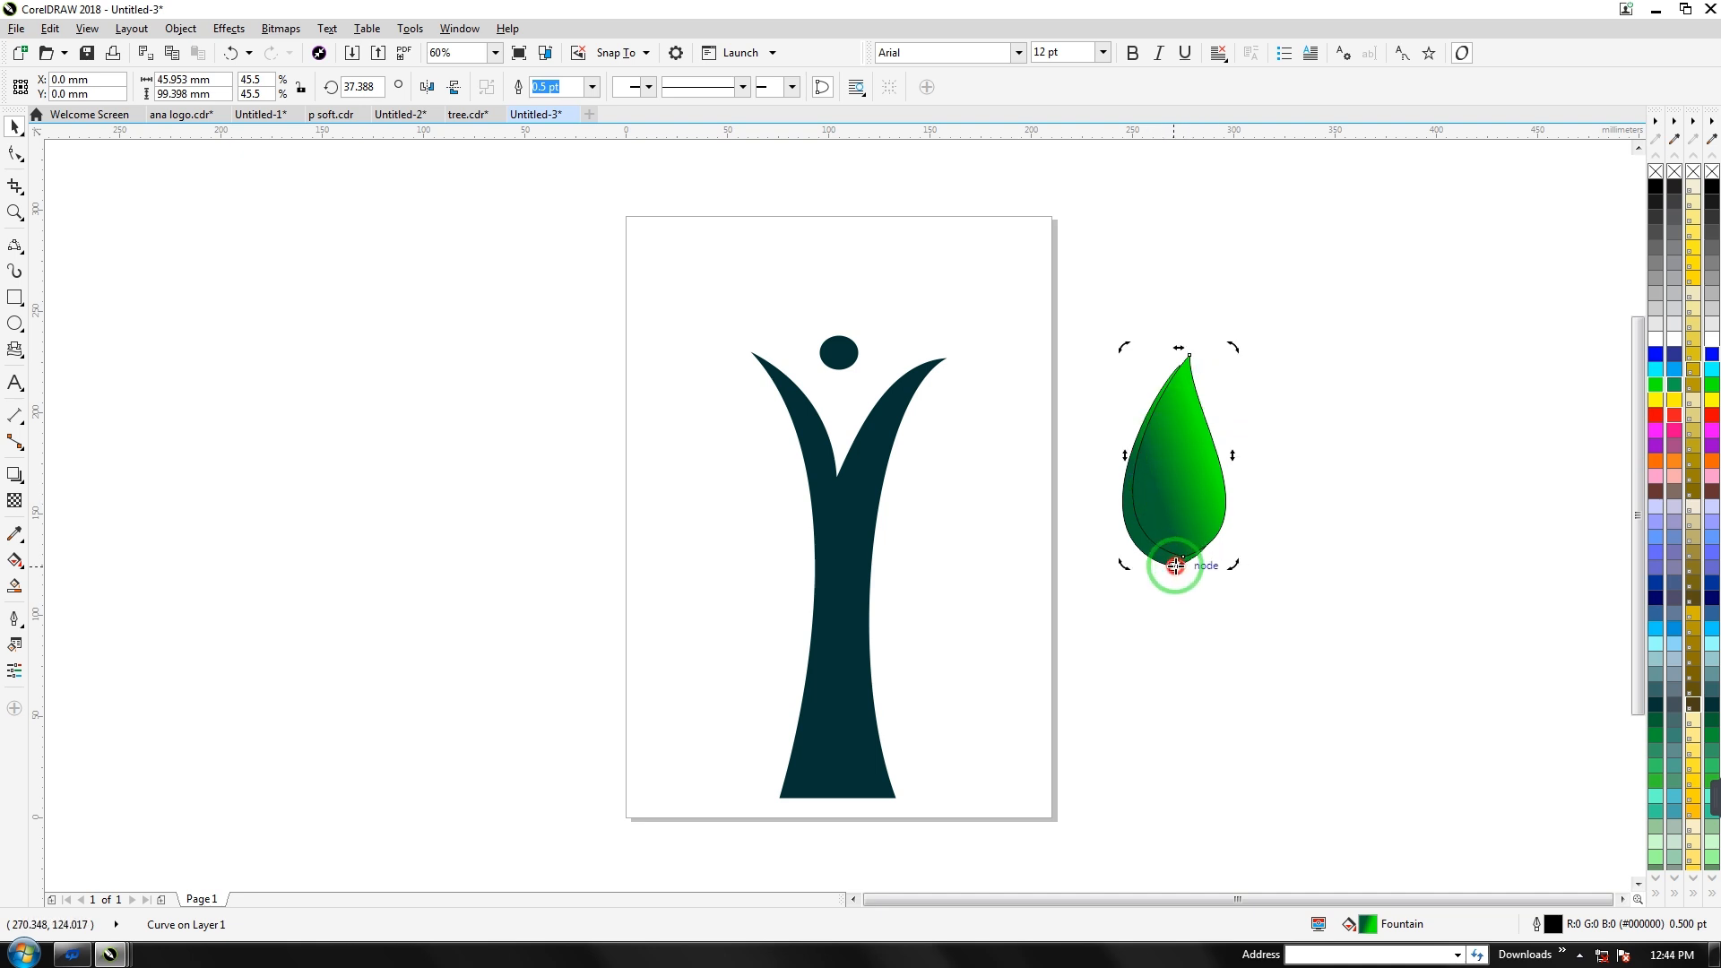
pyautogui.moveTo(1228, 349); pyautogui.dragTo(1281, 561)
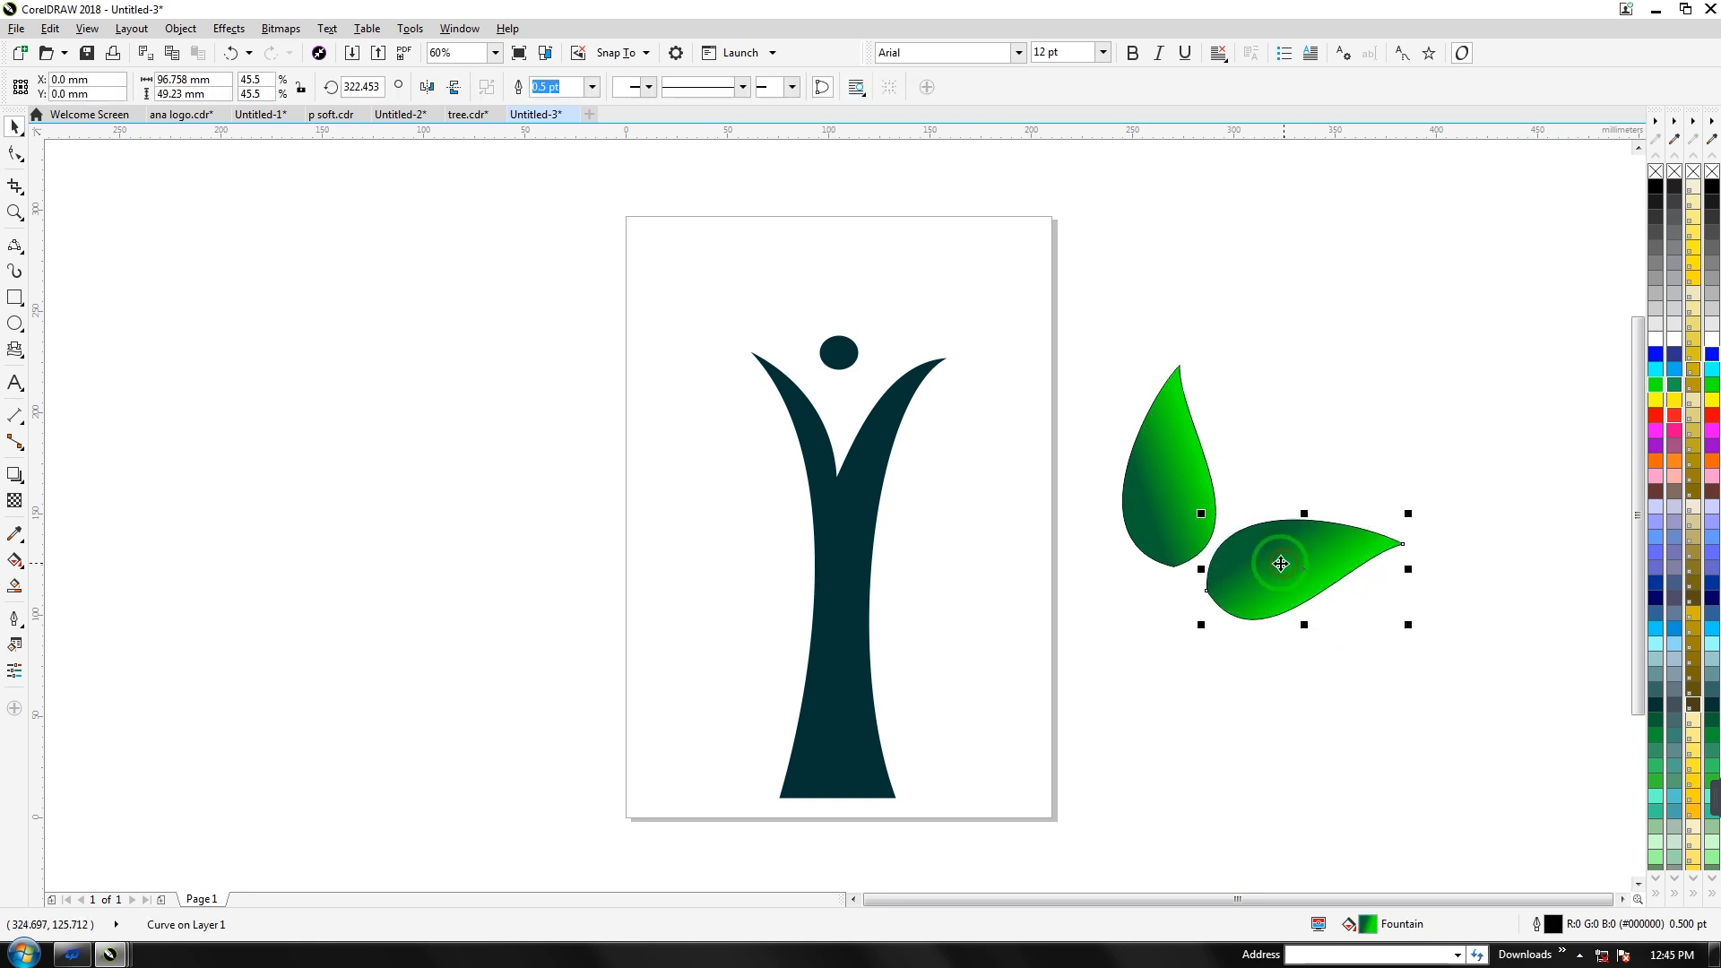
pyautogui.click(1144, 492)
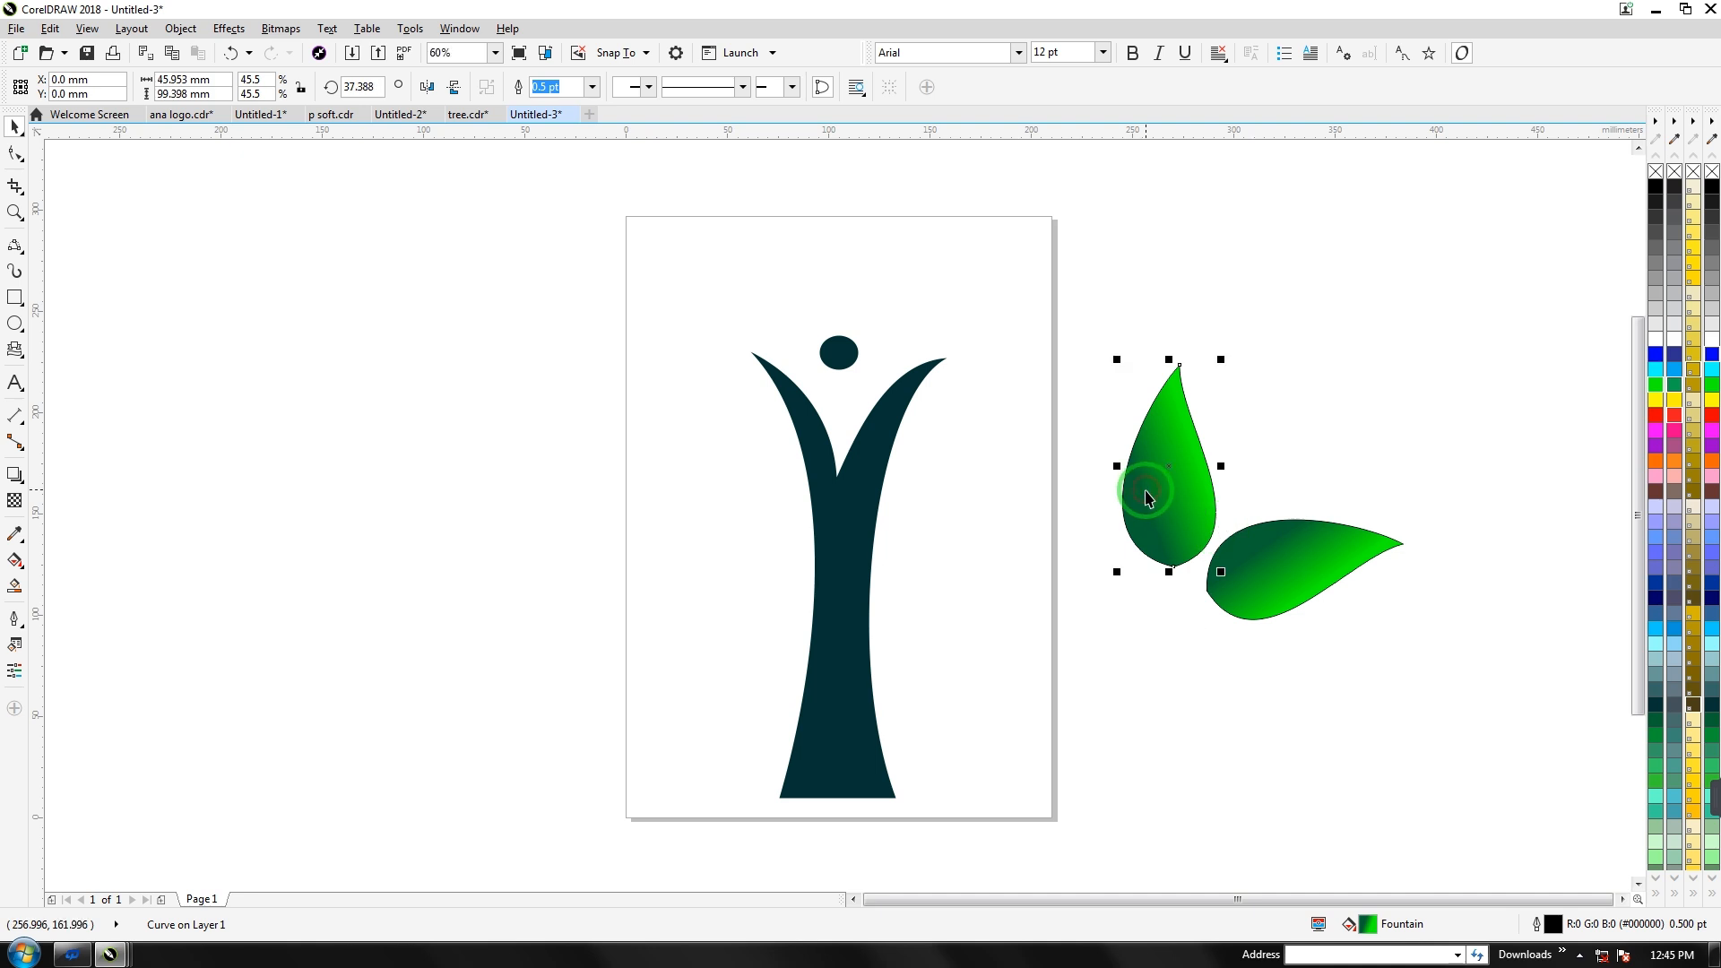
pyautogui.moveTo(1146, 491)
pyautogui.mouseDown()
pyautogui.moveTo(1164, 470)
pyautogui.moveTo(1170, 574)
pyautogui.moveTo(1172, 478)
pyautogui.moveTo(1171, 587)
pyautogui.mouseUp()
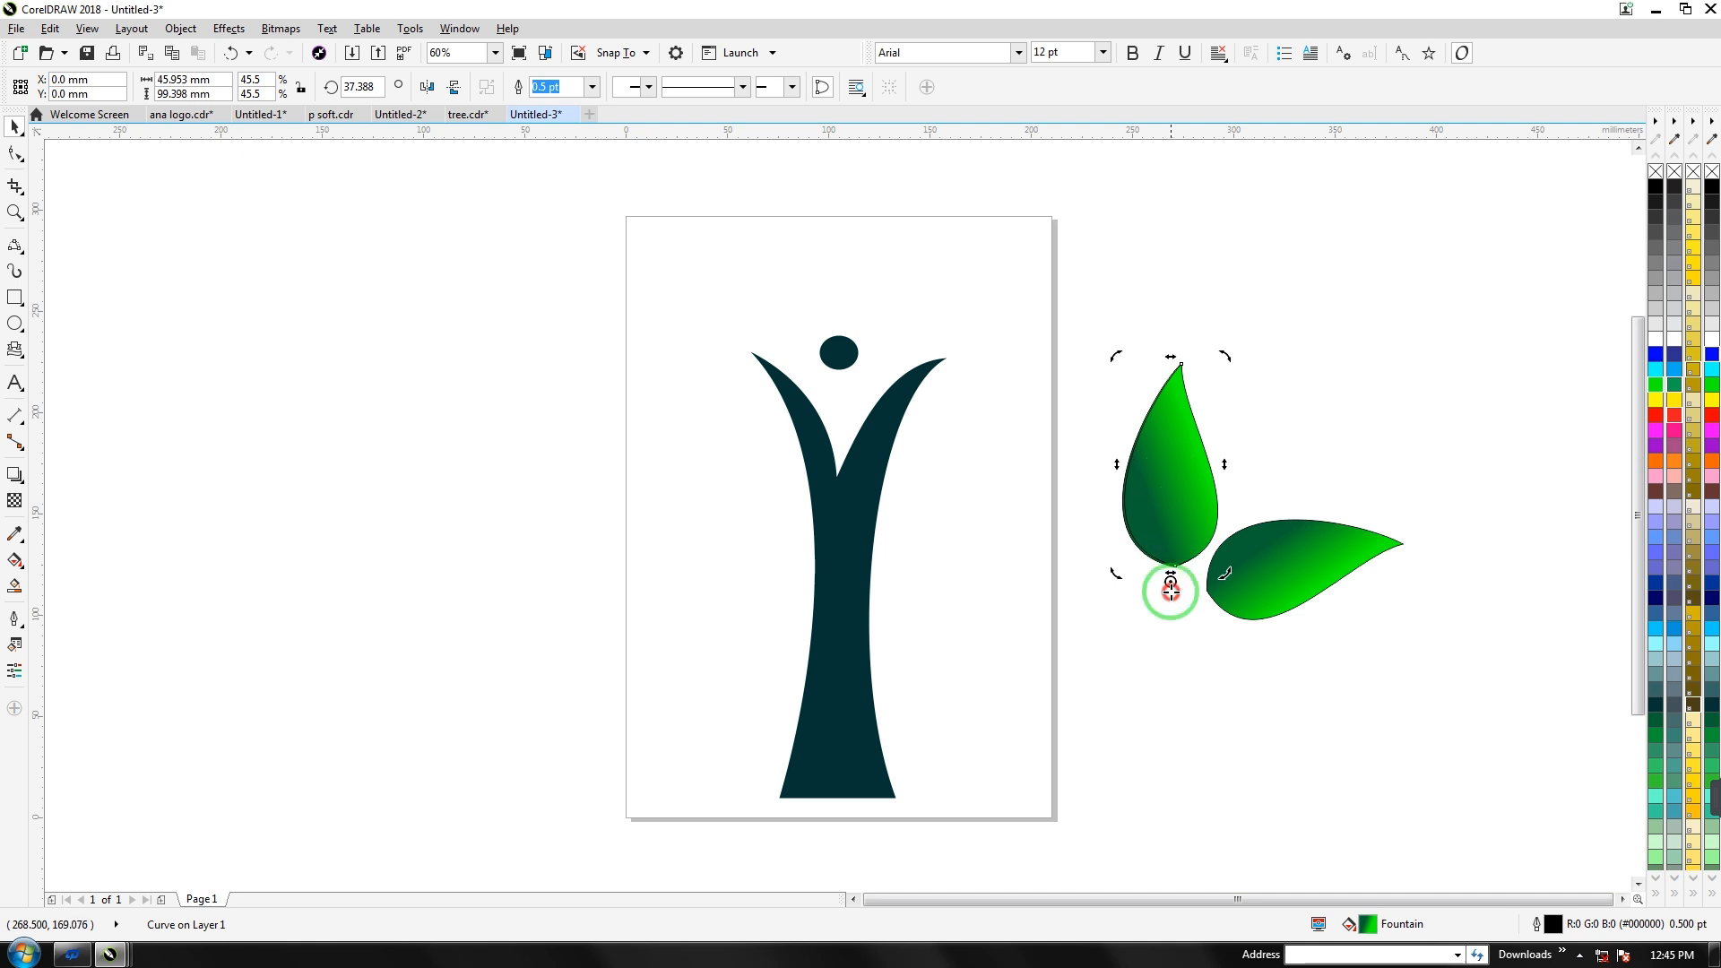
pyautogui.moveTo(1116, 356); pyautogui.dragTo(973, 609)
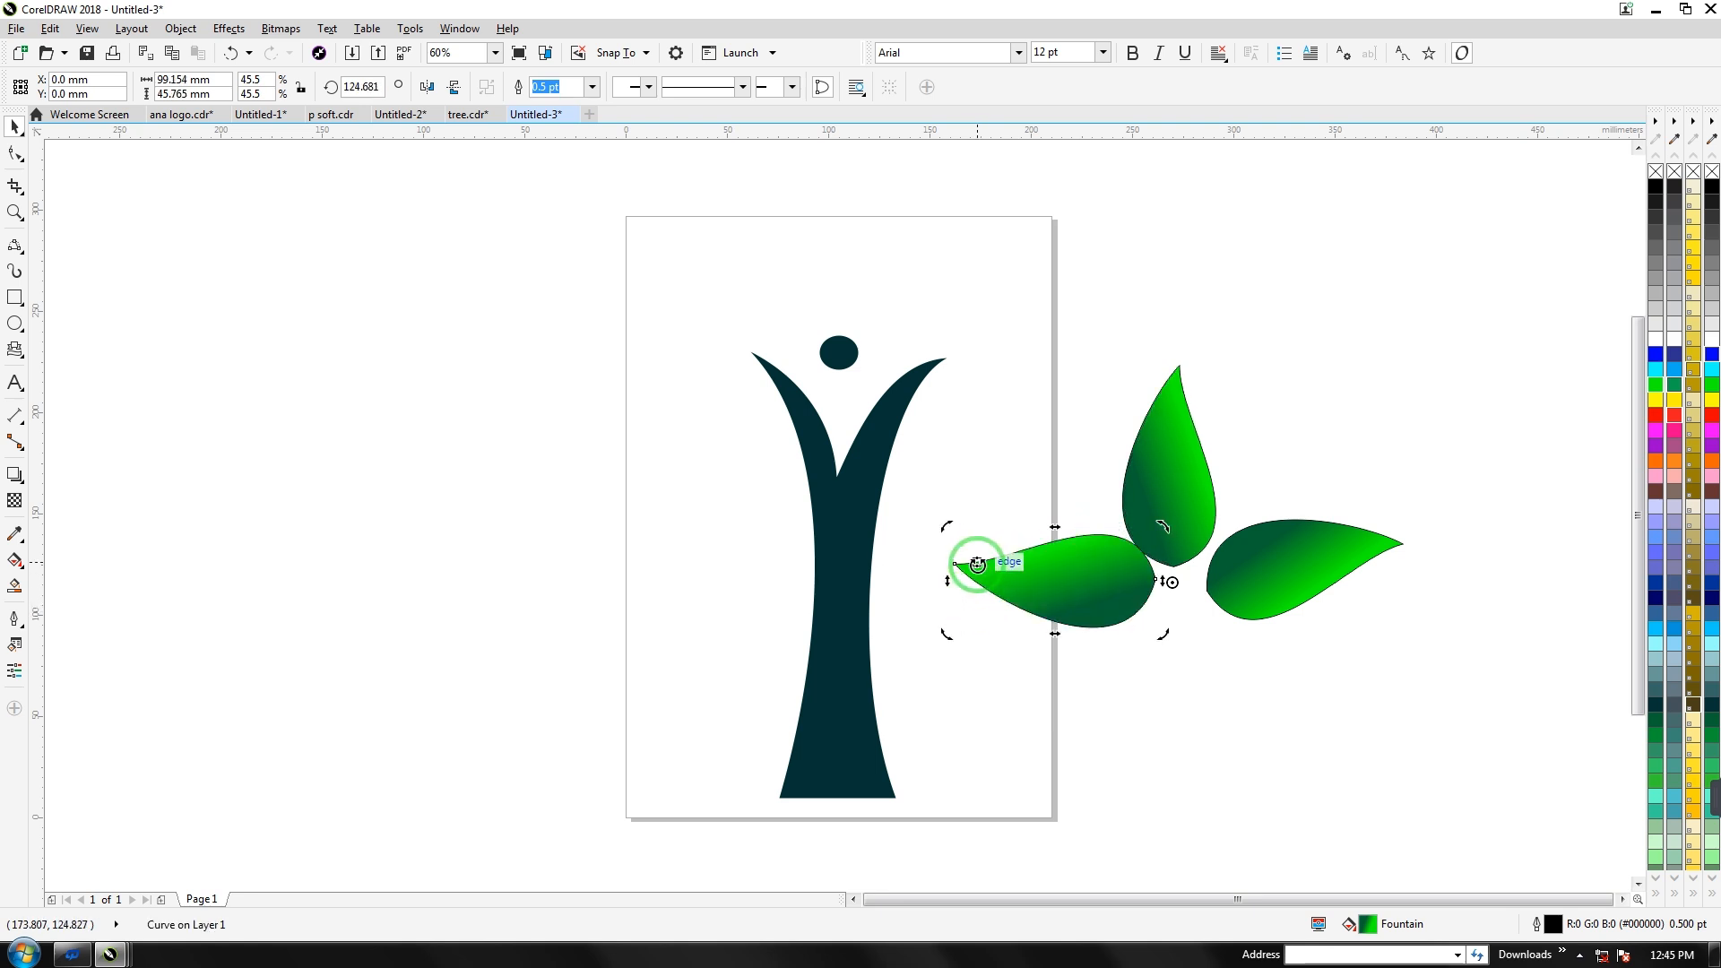
pyautogui.moveTo(946, 528); pyautogui.dragTo(946, 517)
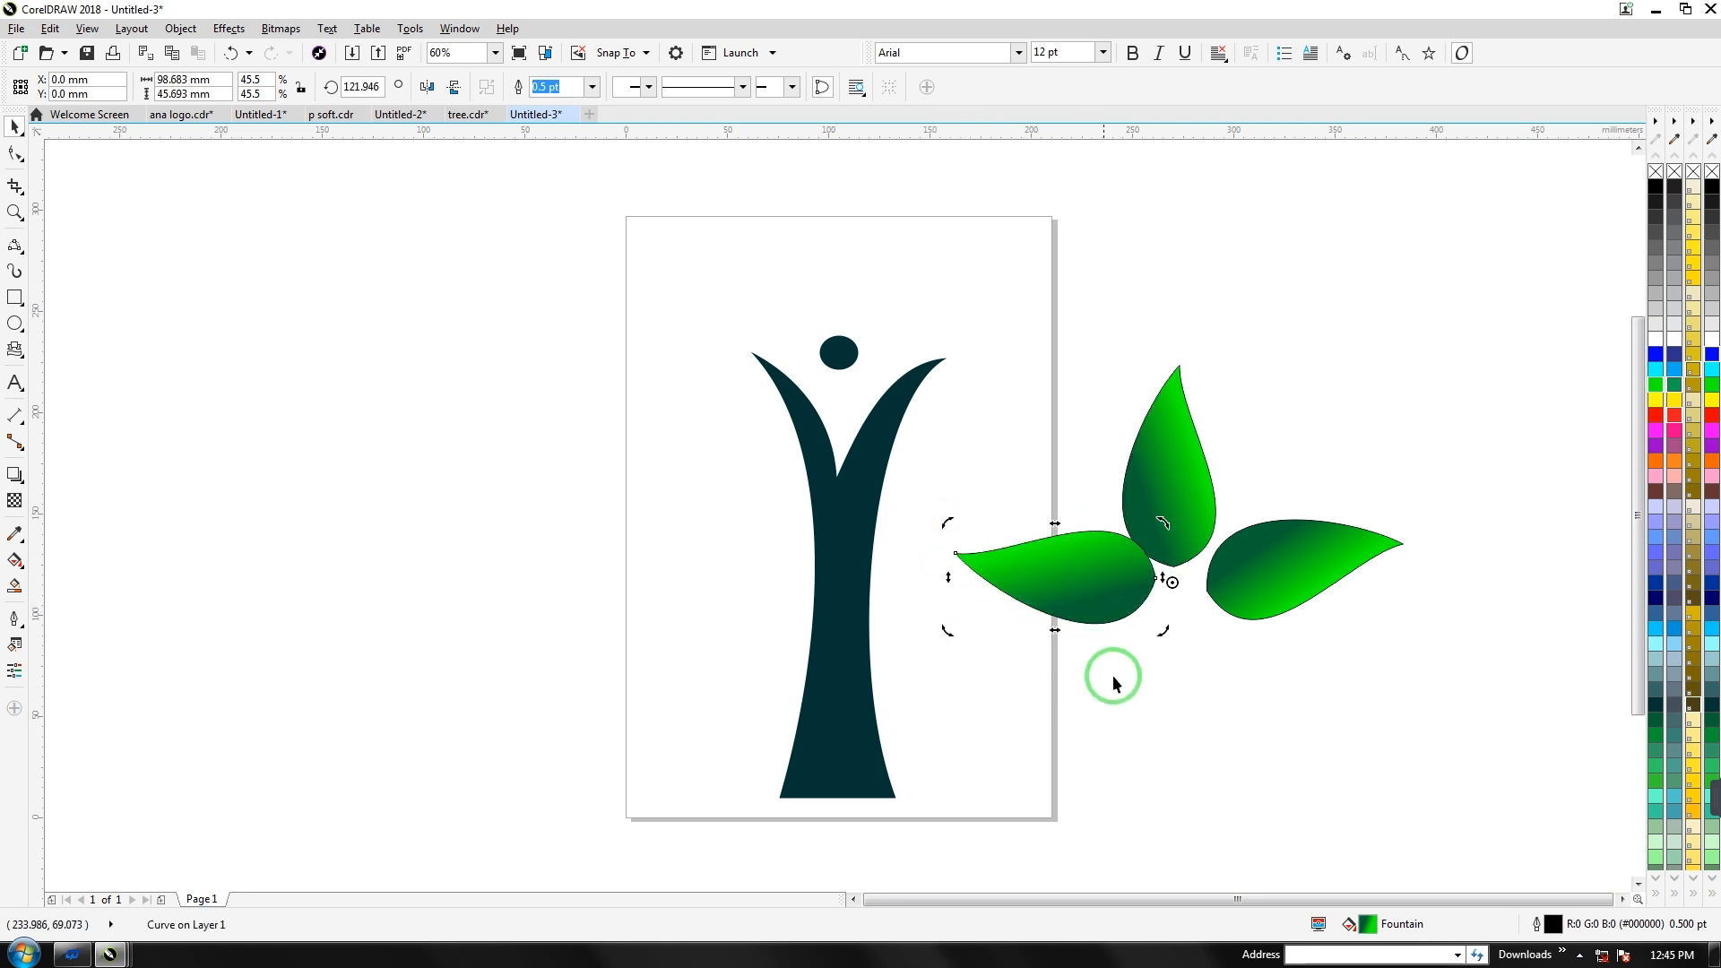
pyautogui.moveTo(1102, 592); pyautogui.dragTo(1086, 590)
pyautogui.click(1085, 591)
# Move the three leaves above the trunk, group them and set their outline to None
pyautogui.moveTo(1584, 362); pyautogui.dragTo(892, 659)
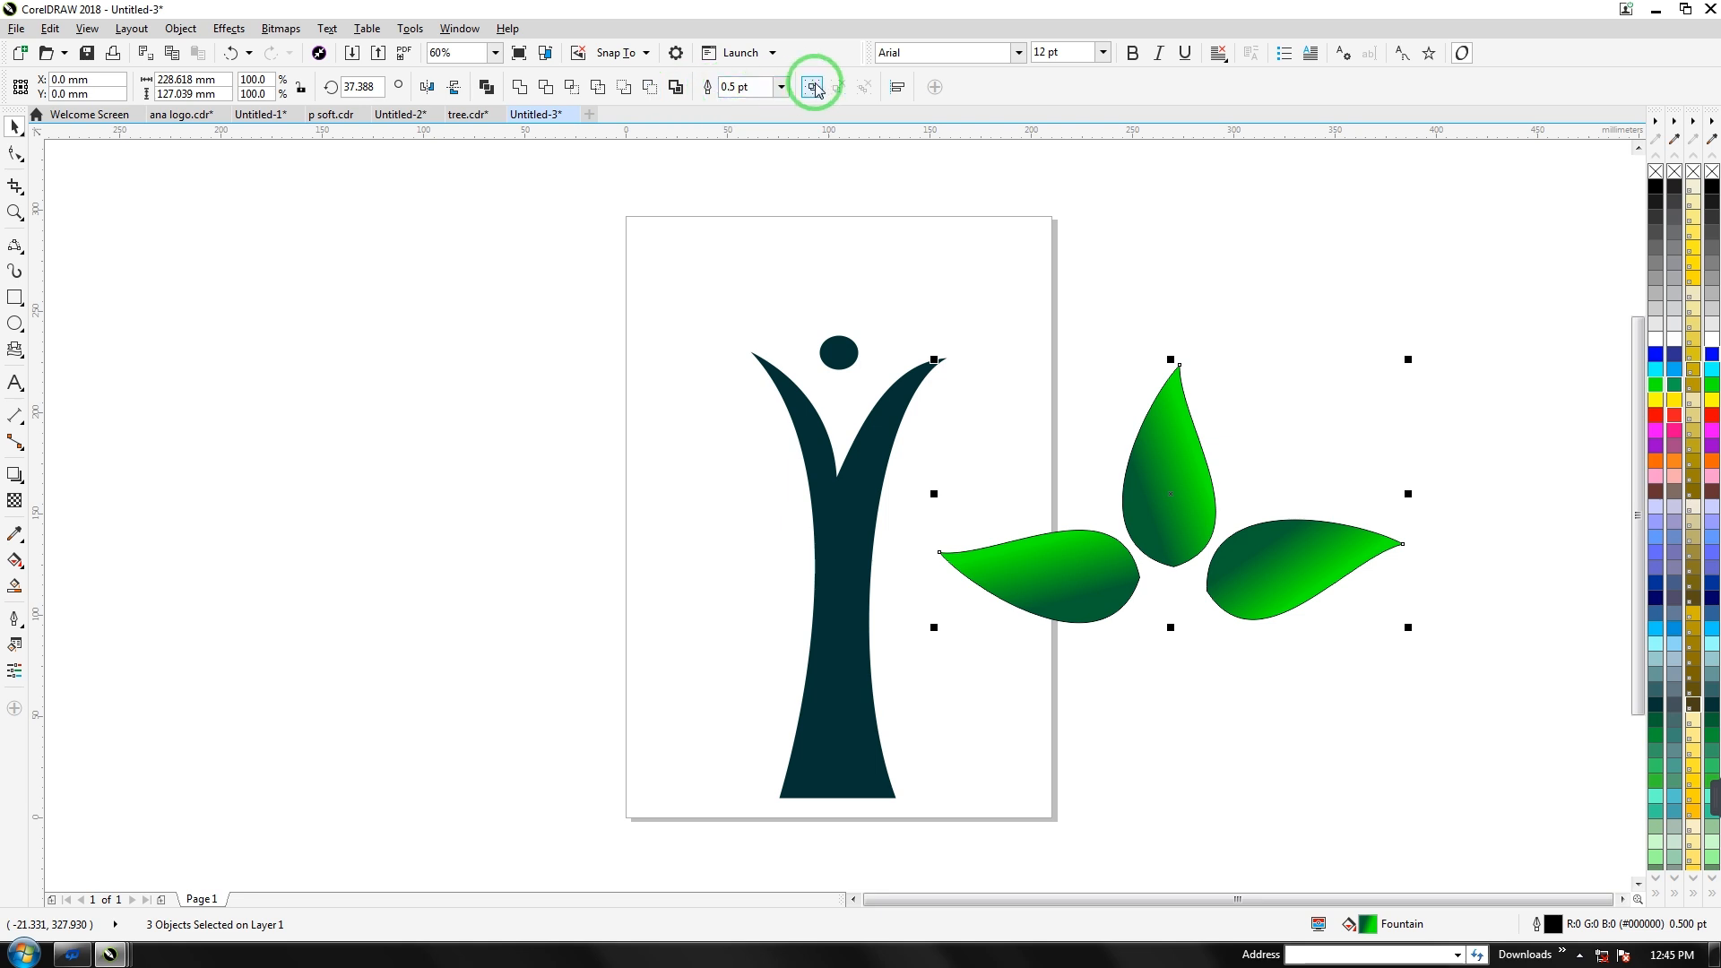
pyautogui.moveTo(1165, 495); pyautogui.dragTo(844, 205)
pyautogui.hotkey('ctrl', 'g')
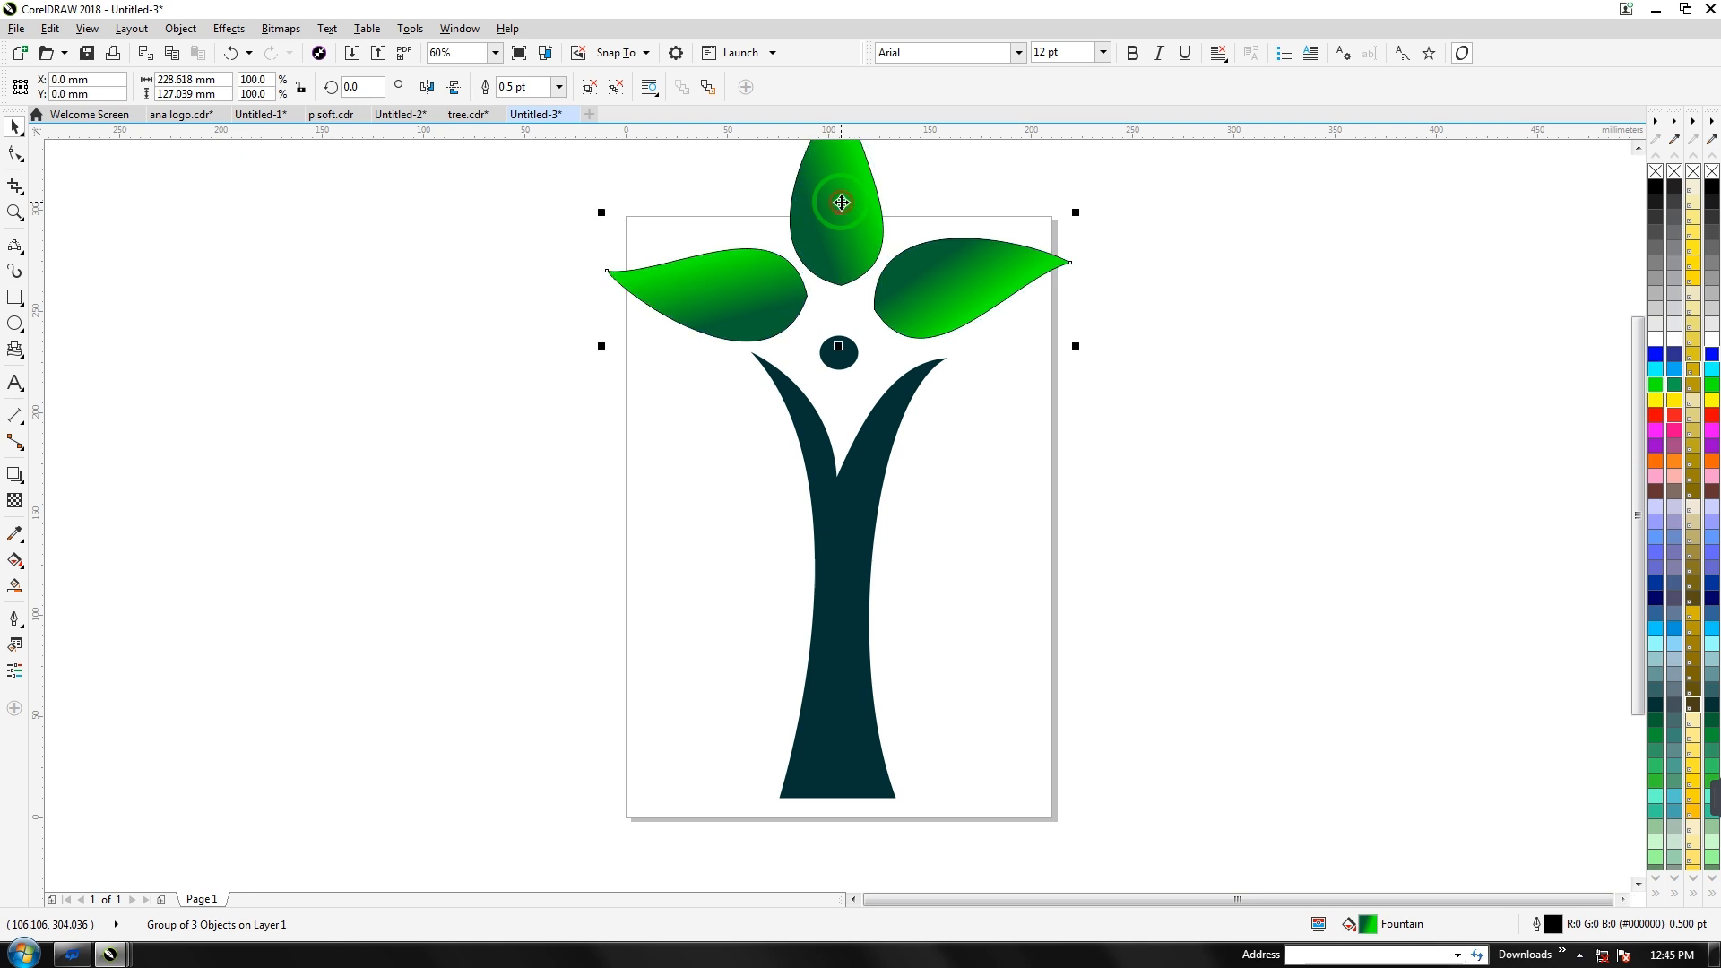
pyautogui.click(558, 87)
pyautogui.click(512, 104)
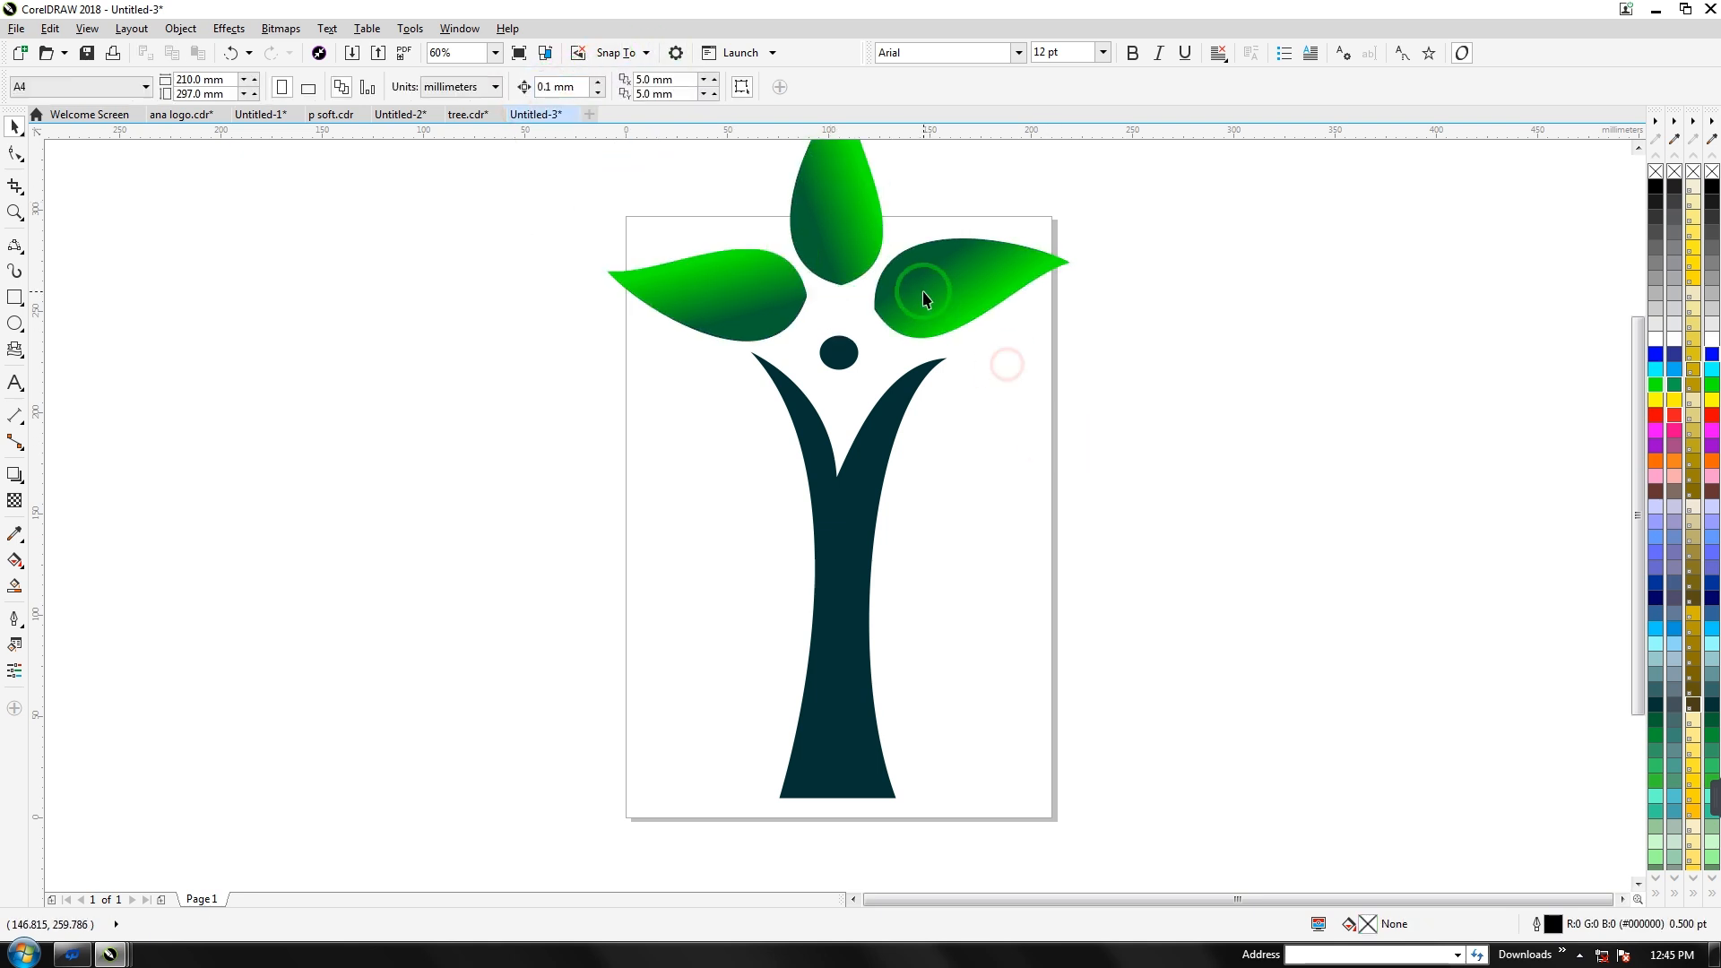
pyautogui.click(565, 219)
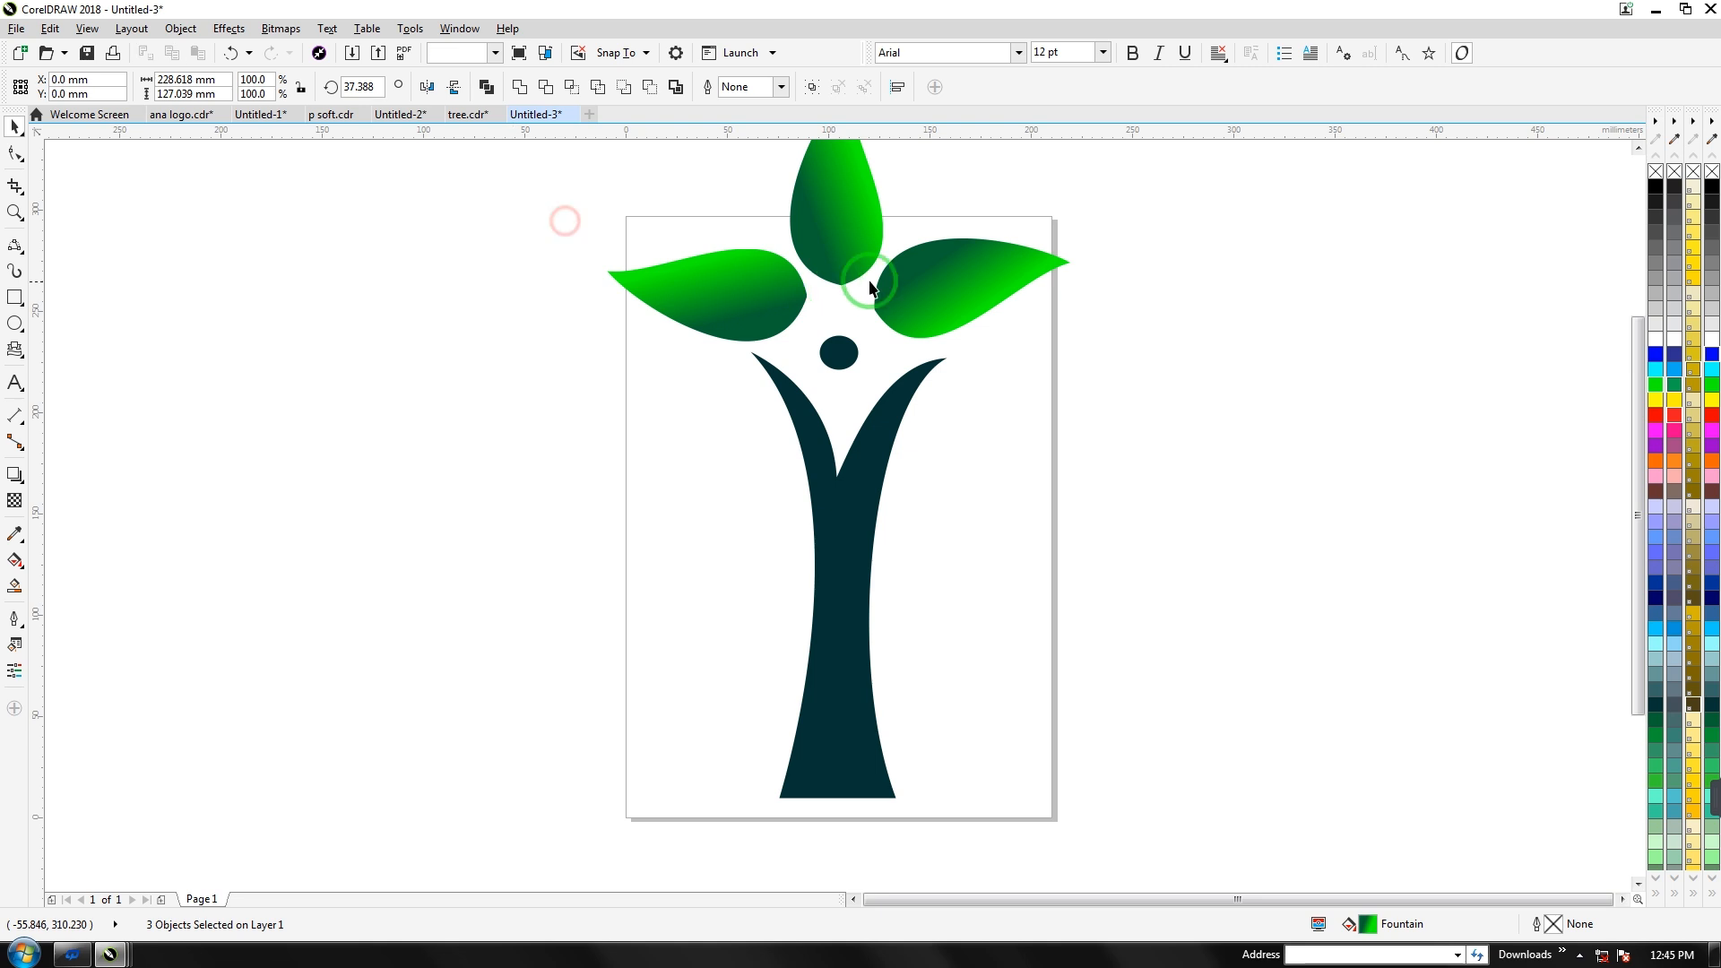
pyautogui.click(927, 281)
# Copy the right leaf lower down, then place another copy left of the trunk
pyautogui.moveTo(928, 279); pyautogui.dragTo(973, 414)
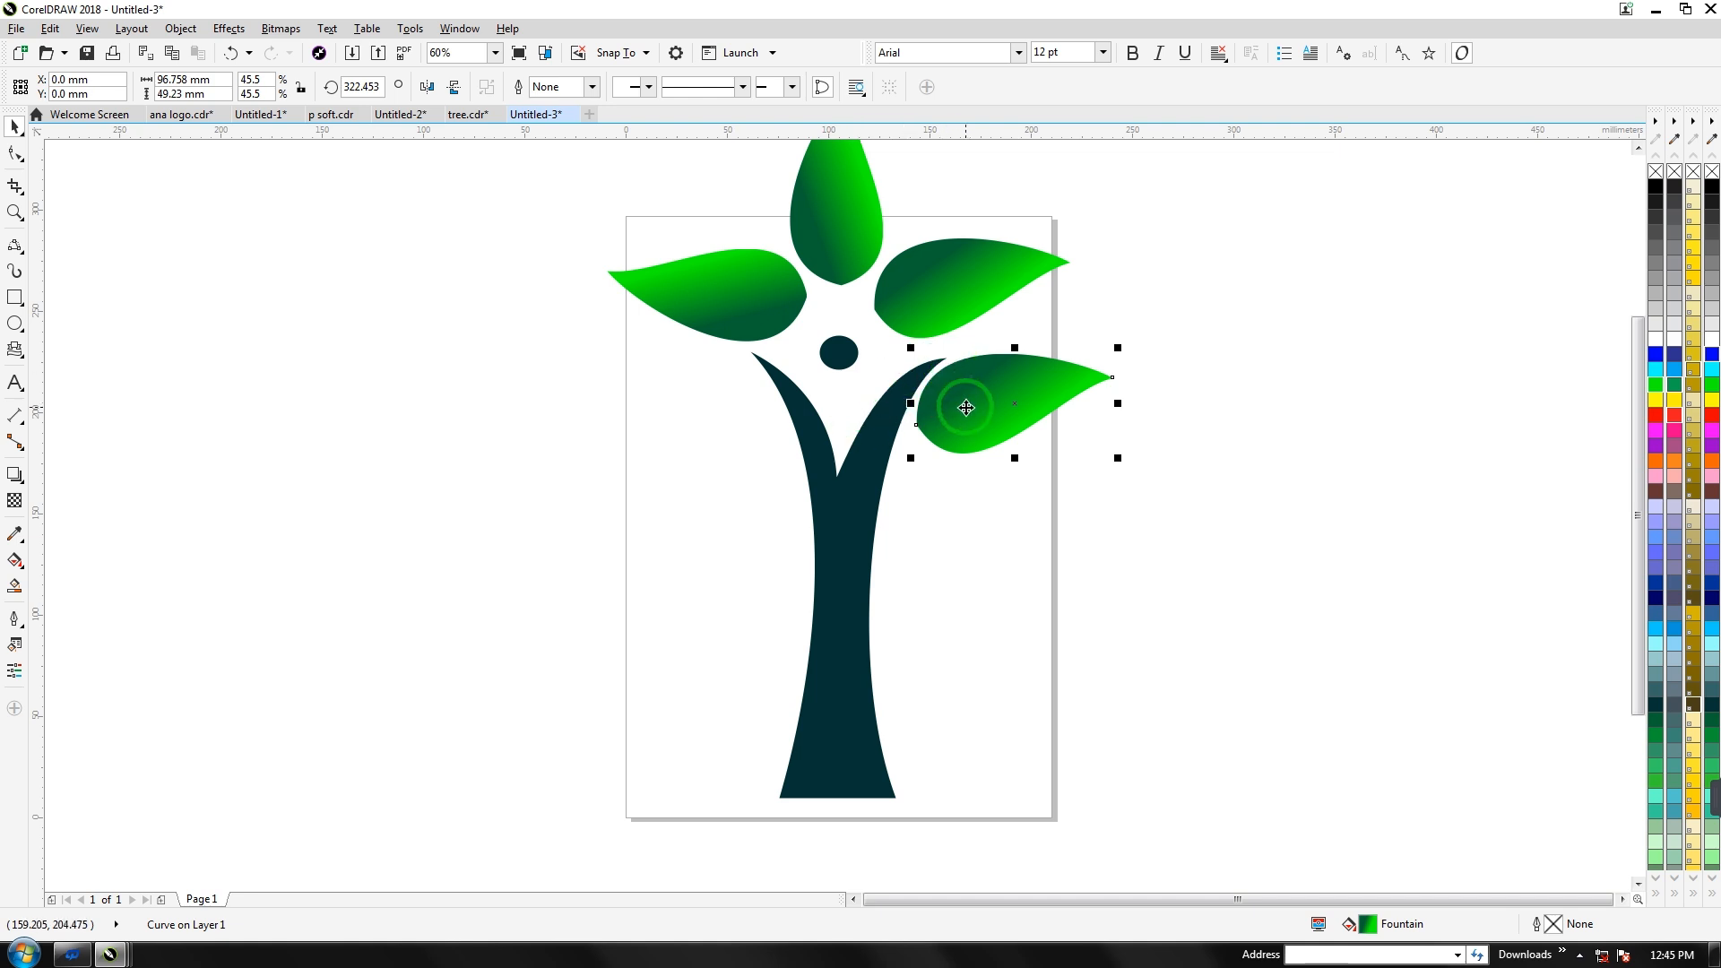
pyautogui.hotkey('ctrl', 'r')
pyautogui.moveTo(1027, 514); pyautogui.dragTo(698, 410)
# Mirror the lower-left leaf so it points outward and nudge it into place
pyautogui.click(428, 87)
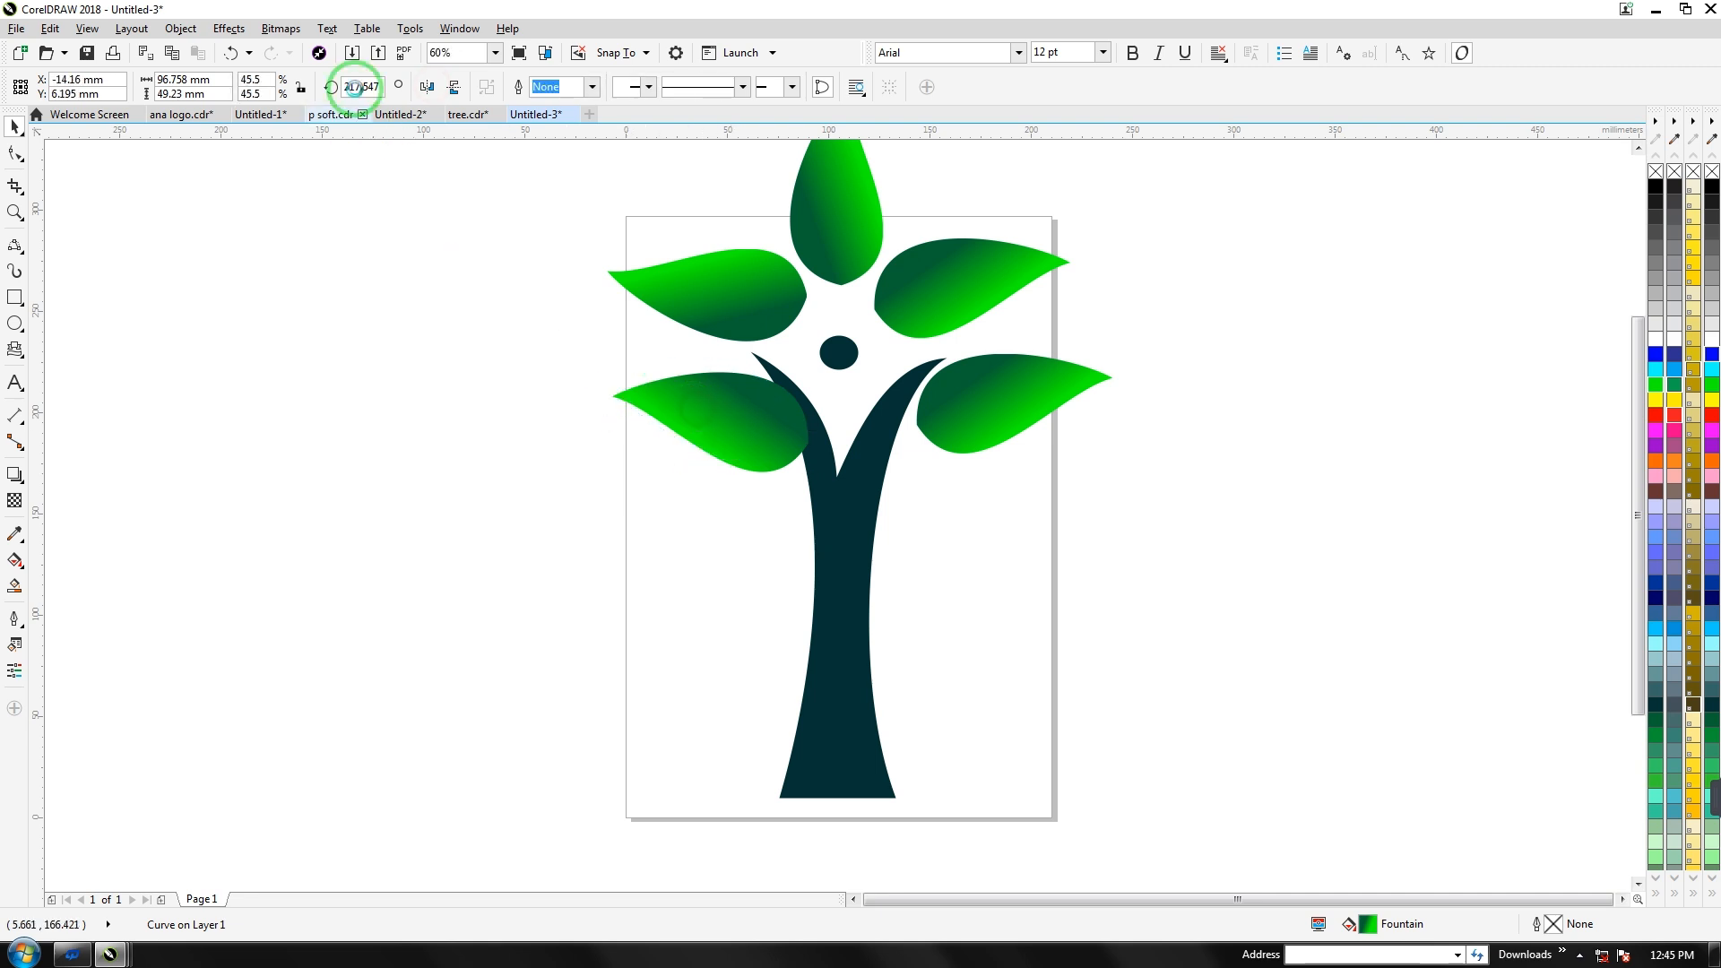
pyautogui.click(429, 87)
pyautogui.click(429, 87)
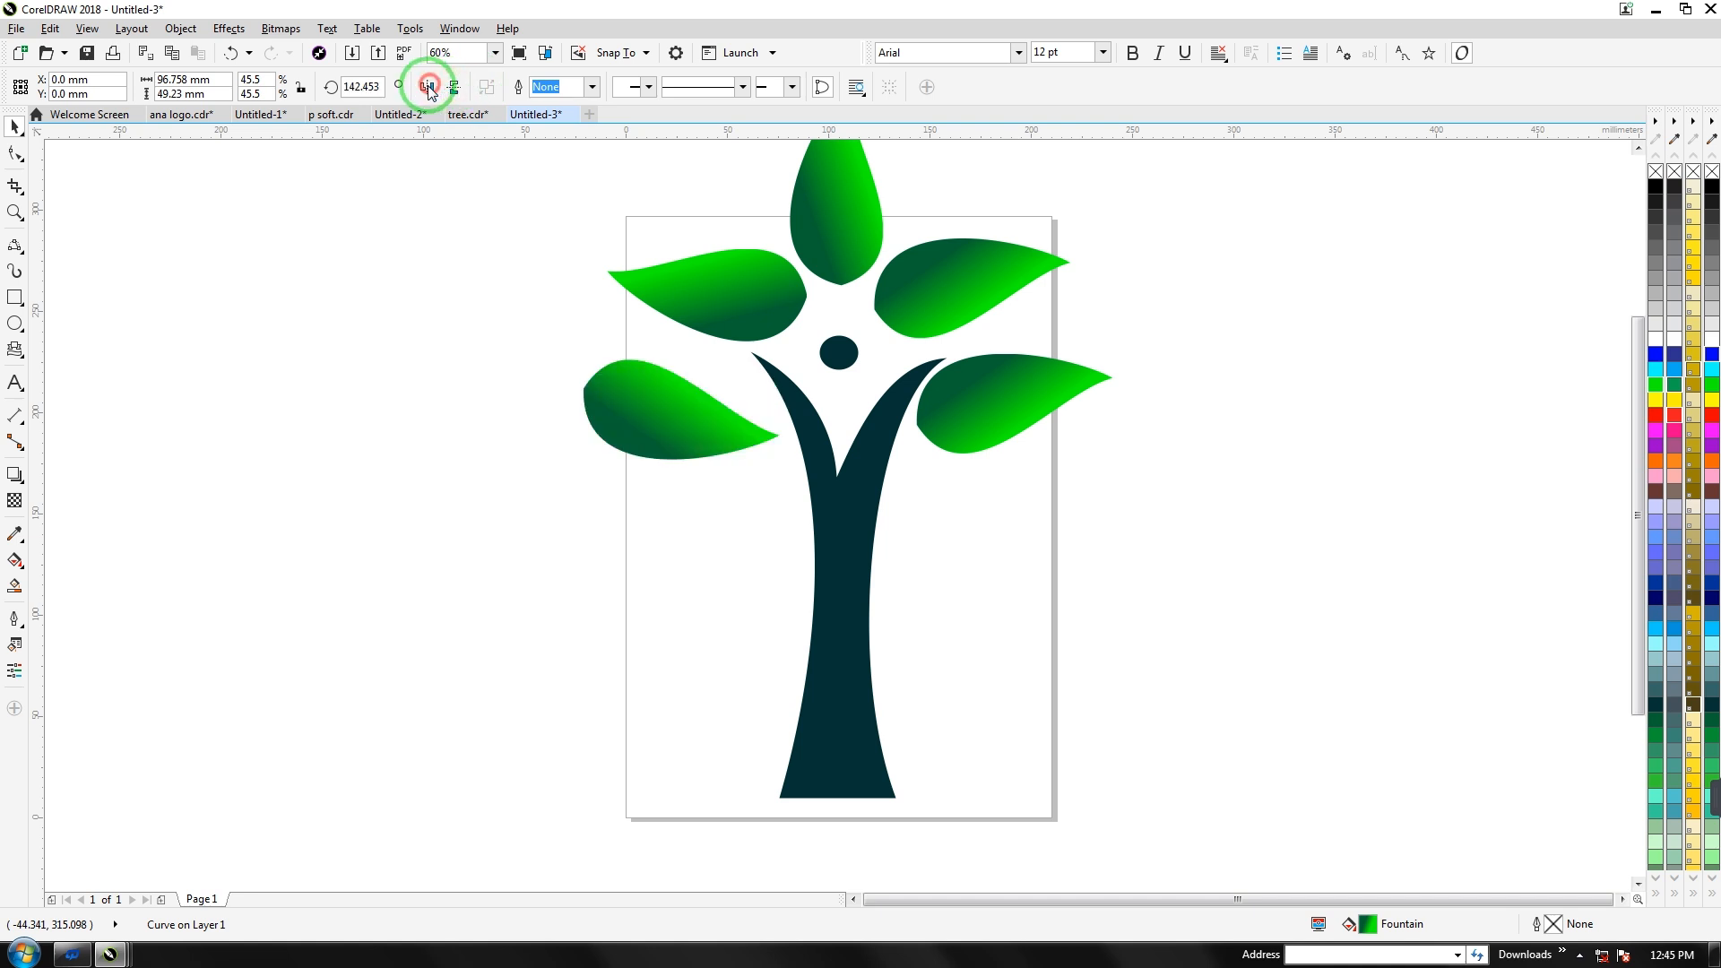
pyautogui.click(454, 87)
pyautogui.click(454, 87)
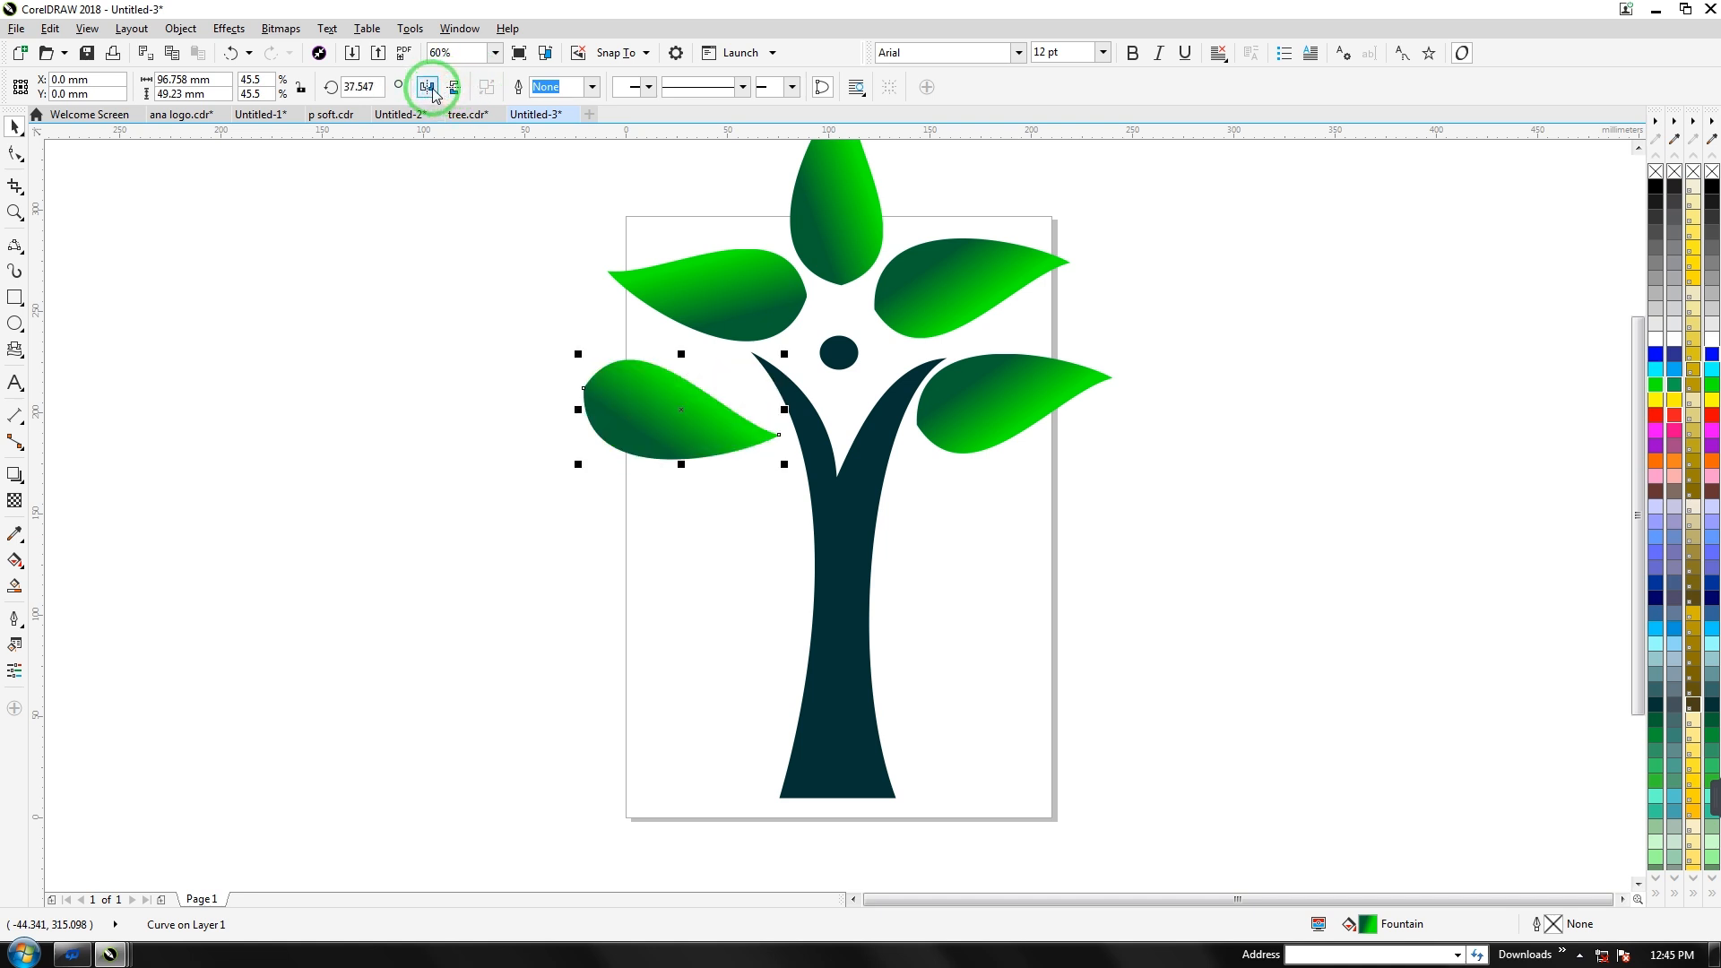
pyautogui.click(429, 87)
pyautogui.click(427, 87)
pyautogui.click(428, 87)
pyautogui.click(454, 87)
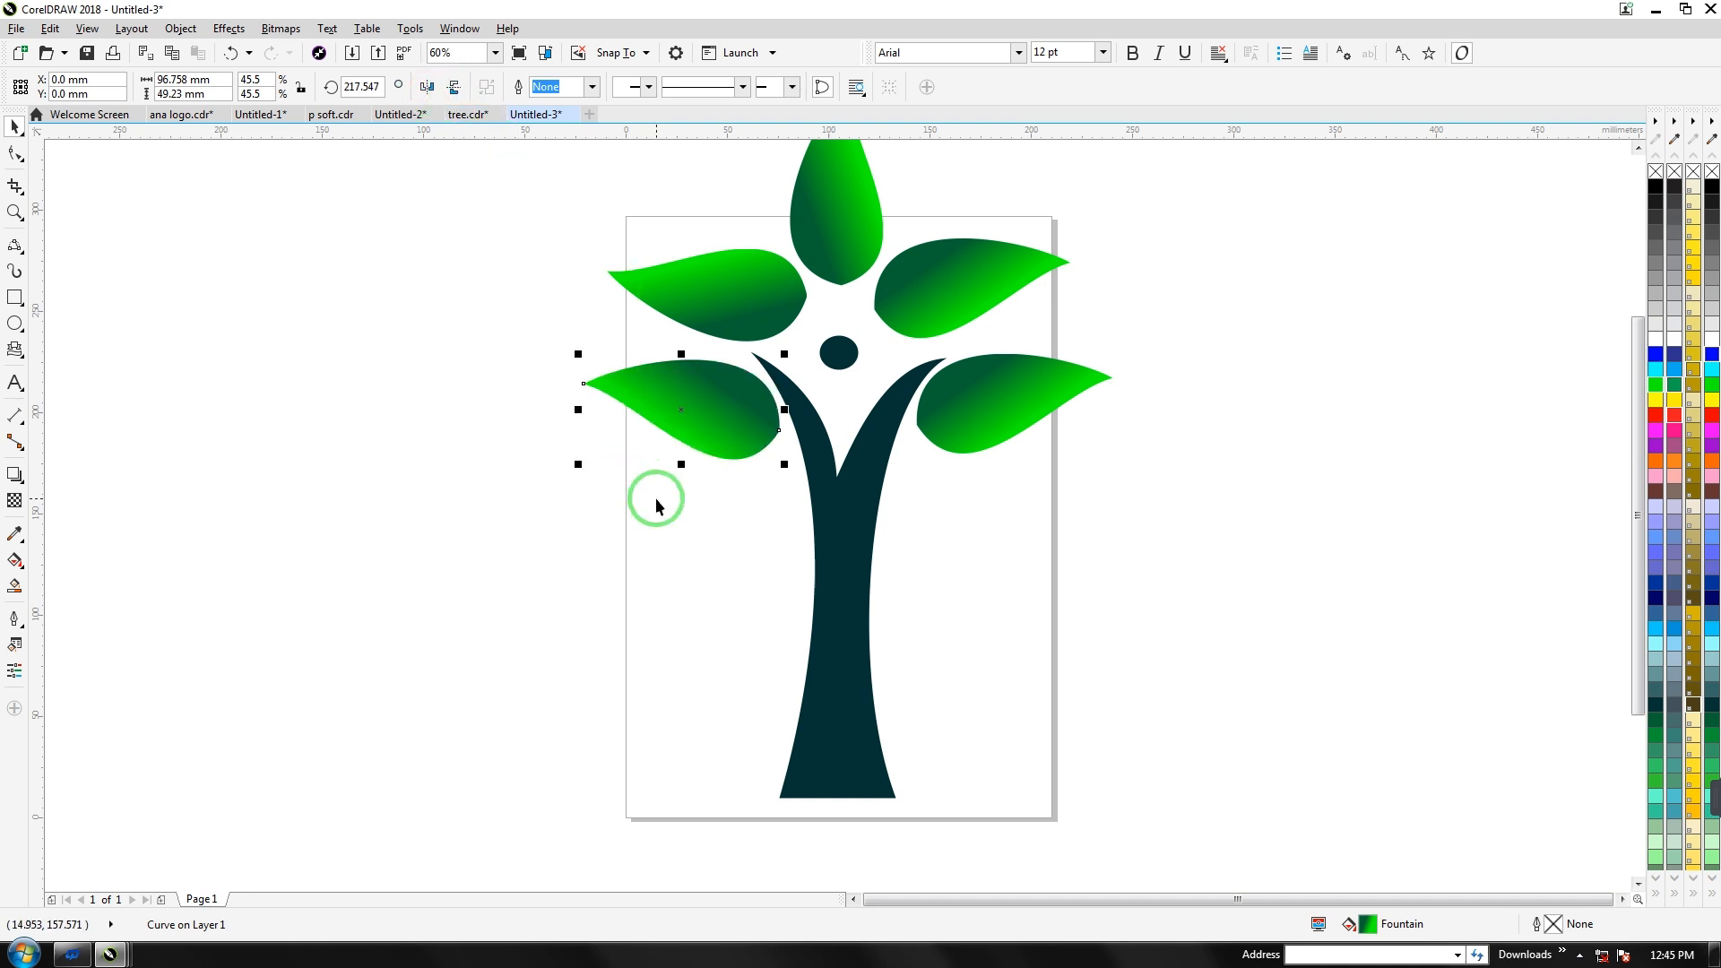
pyautogui.click(680, 454)
pyautogui.moveTo(693, 410); pyautogui.dragTo(696, 403)
# Copy the lower-left leaf far left of the tree and set its rotation pivot
pyautogui.scroll(-3, 707, 412)
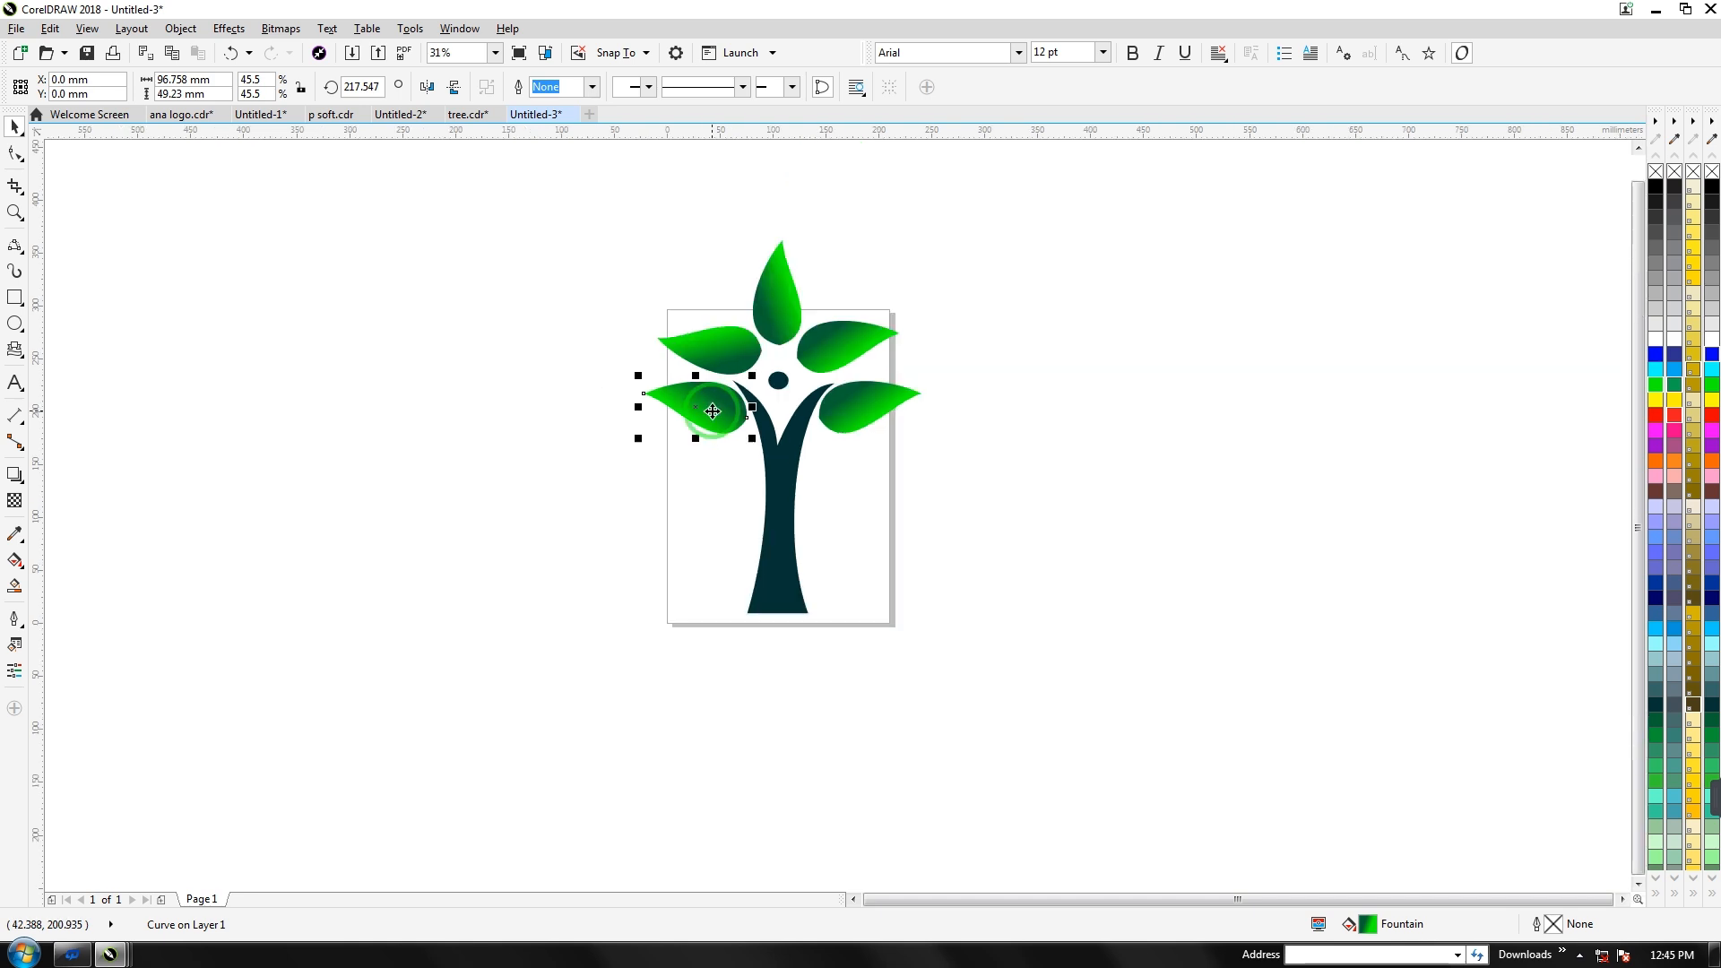
pyautogui.click(539, 451)
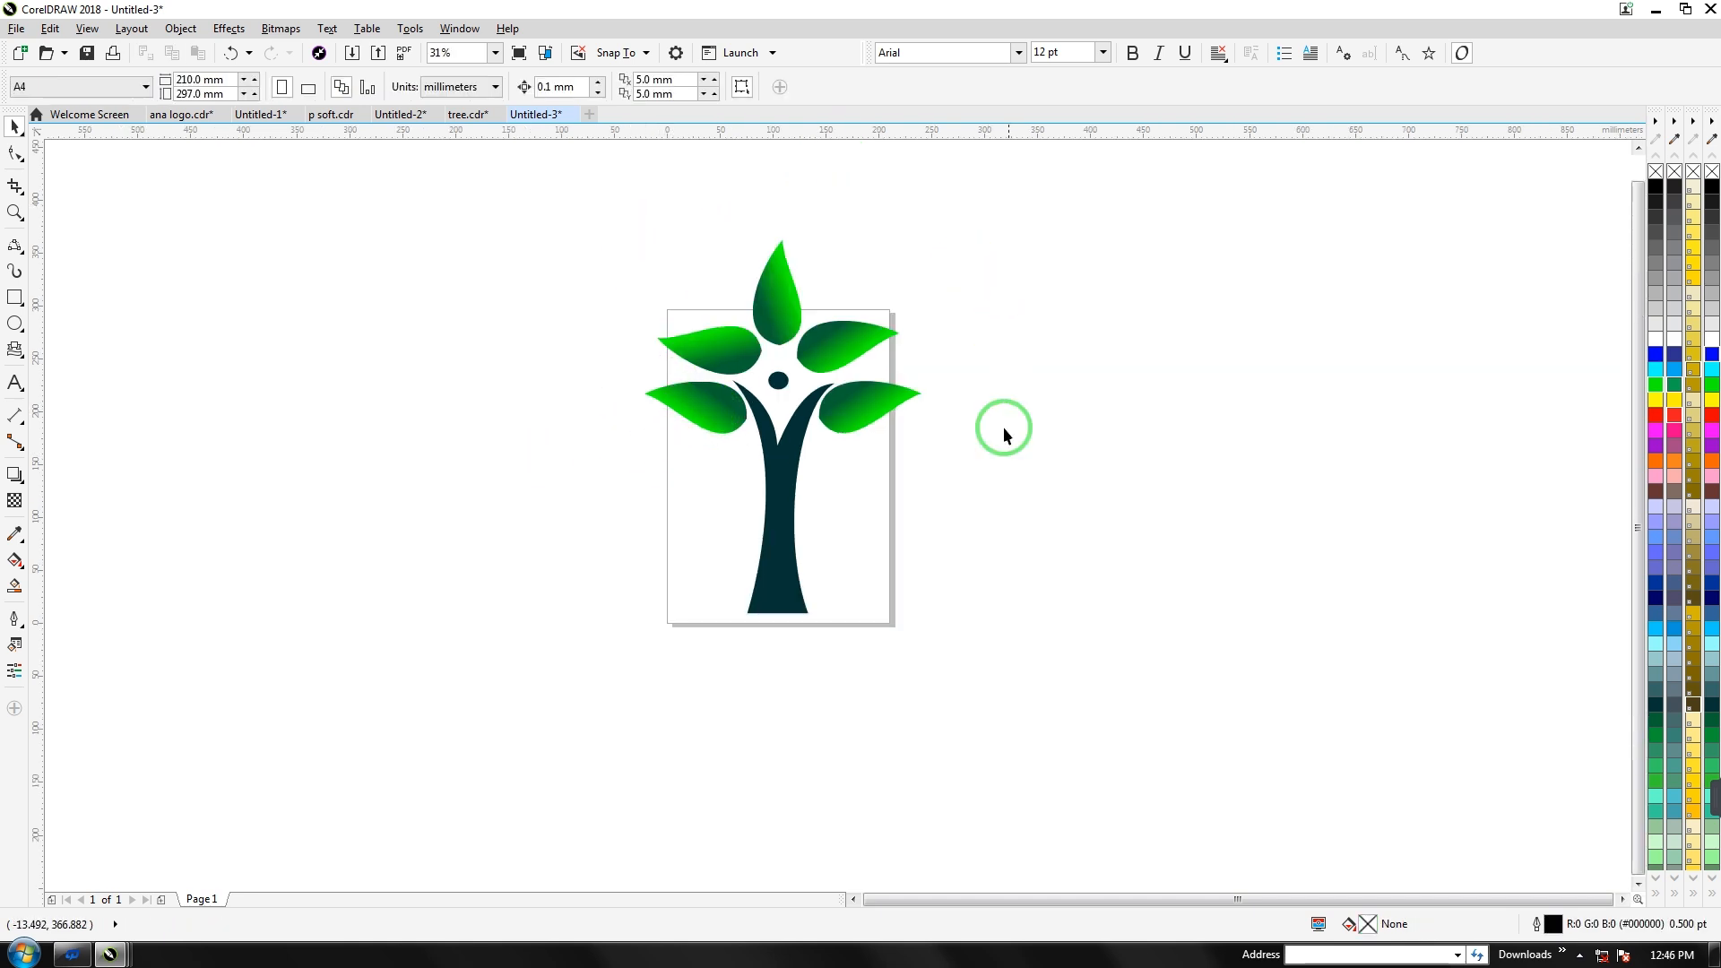
pyautogui.click(719, 435)
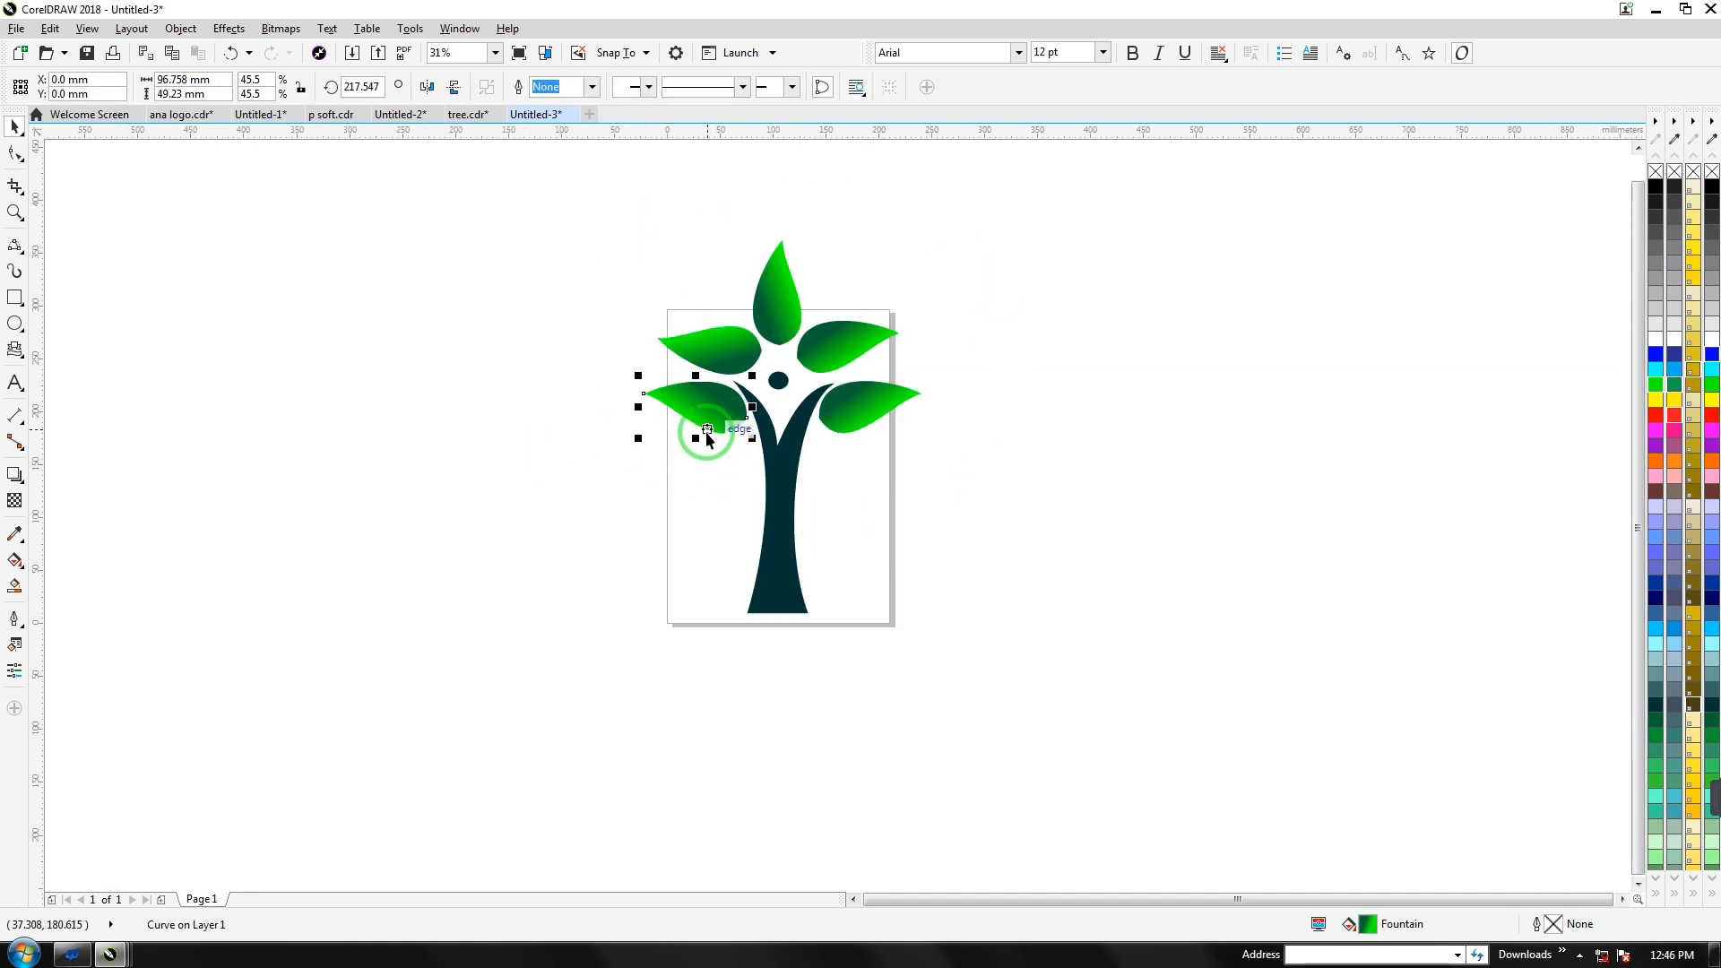
pyautogui.moveTo(708, 428); pyautogui.dragTo(380, 524)
pyautogui.click(174, 507)
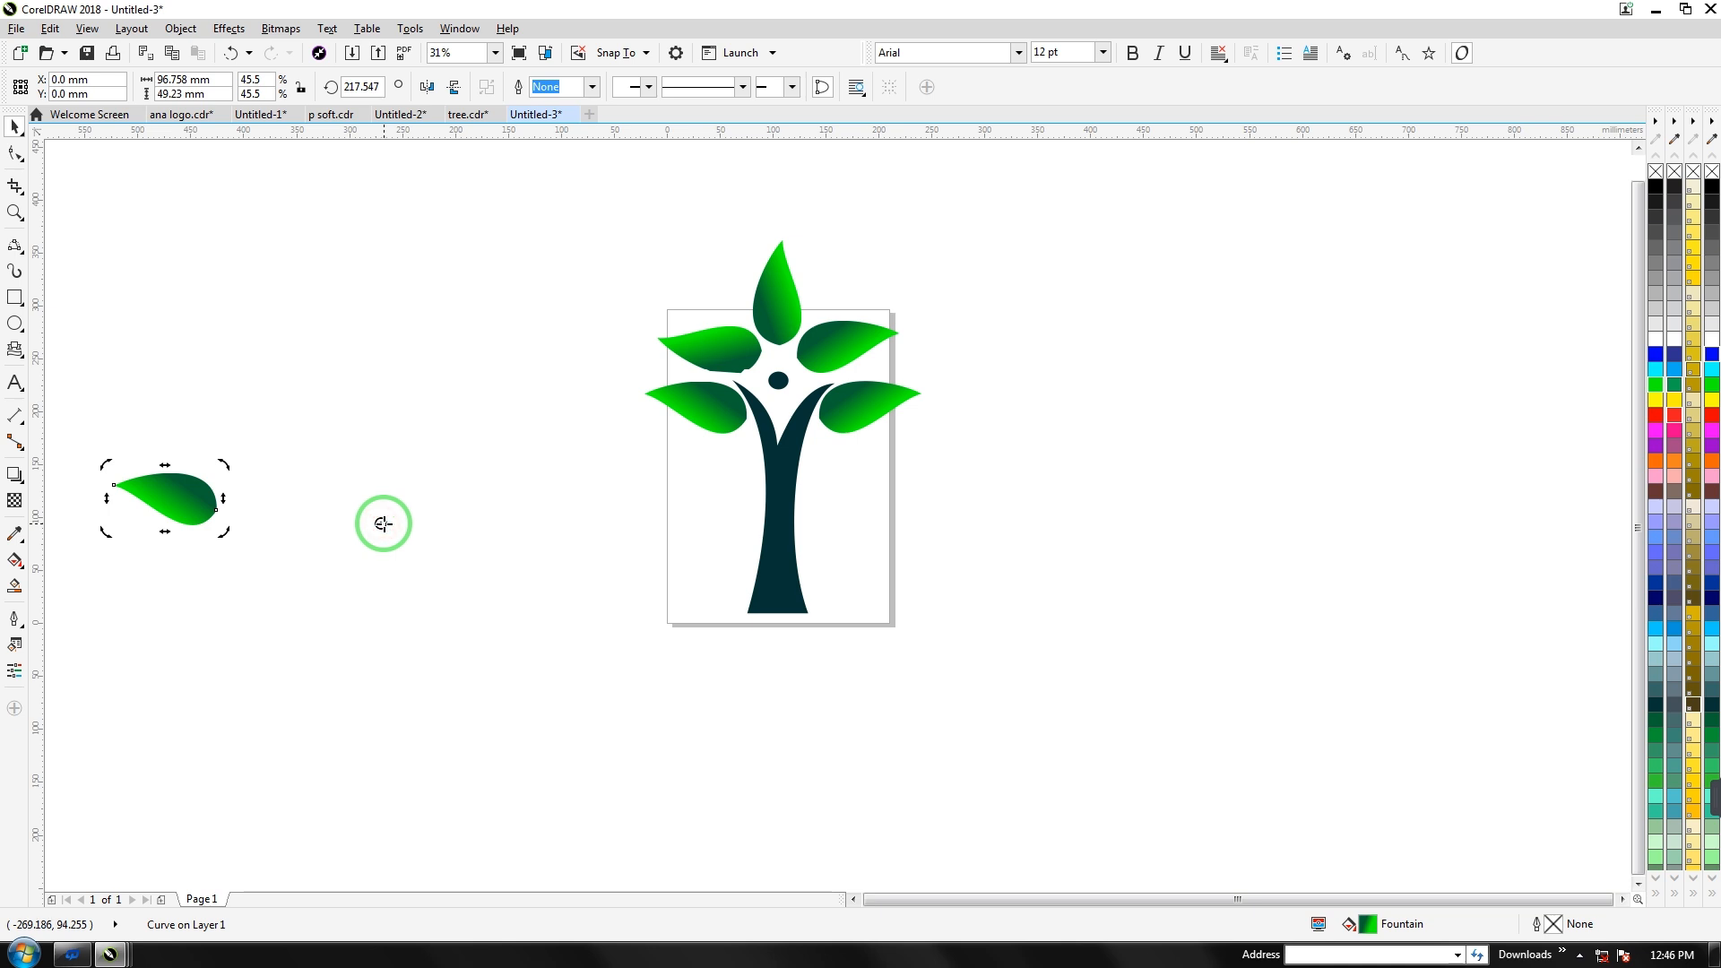
pyautogui.moveTo(382, 523); pyautogui.dragTo(381, 523)
# Apply a 20° rotation with 9 copies in the Transformations docker
pyautogui.hotkey('alt', 'F7')
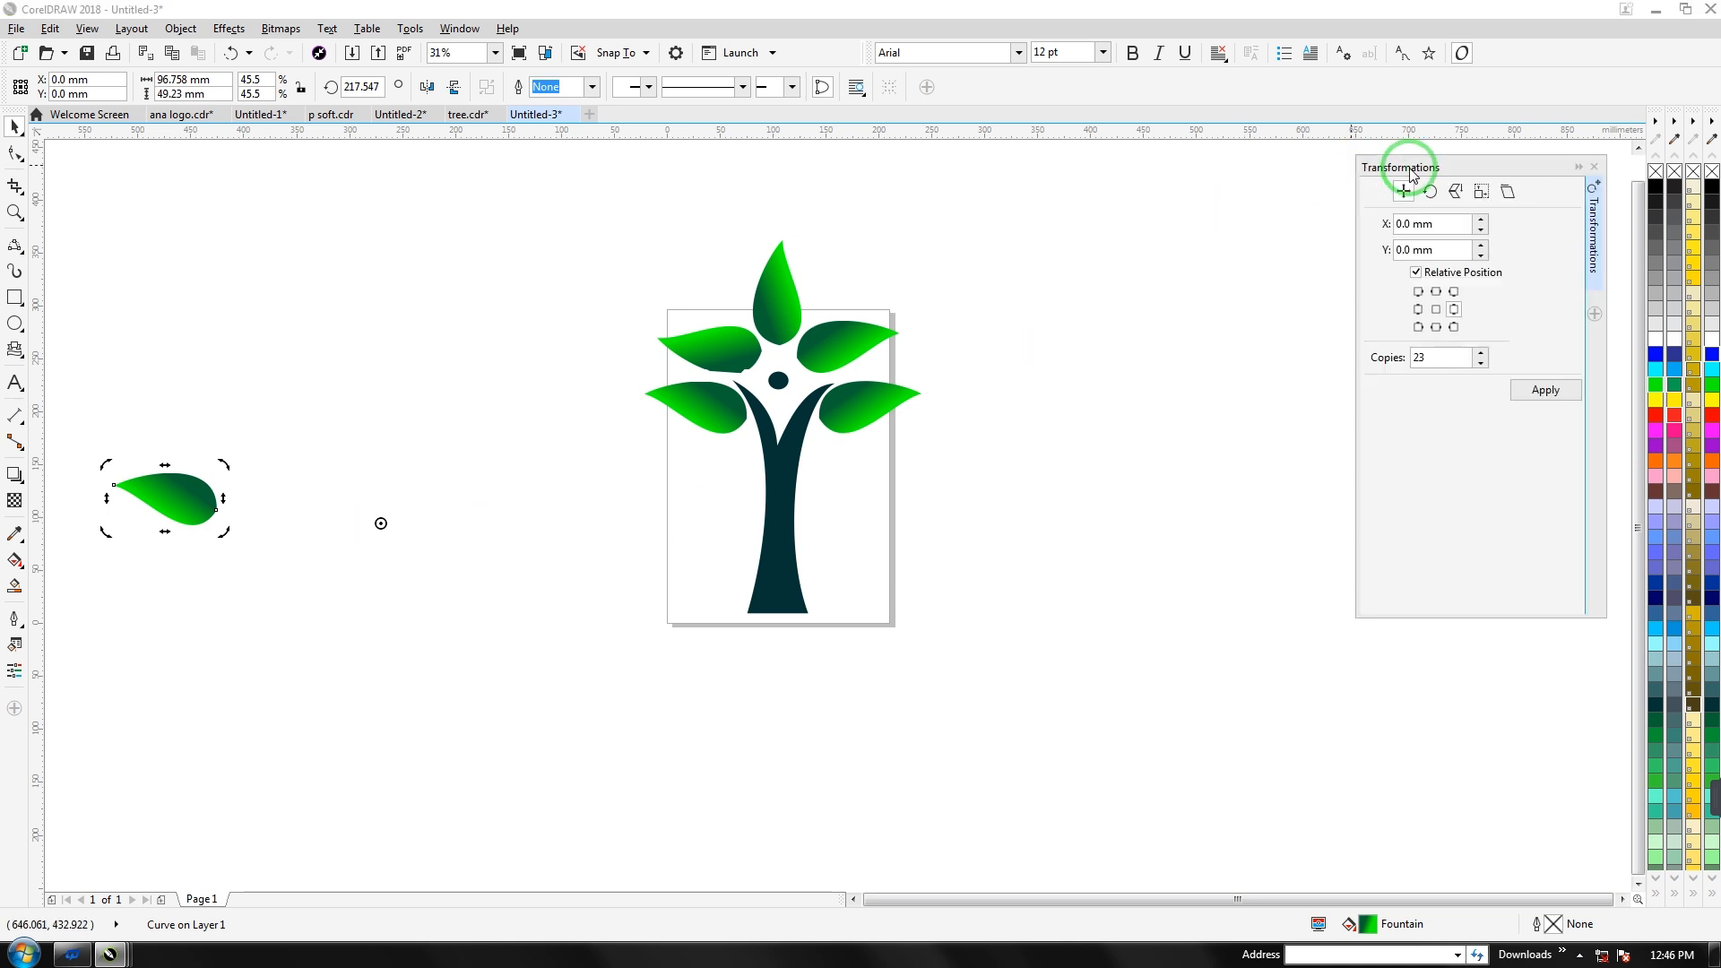
pyautogui.click(1431, 191)
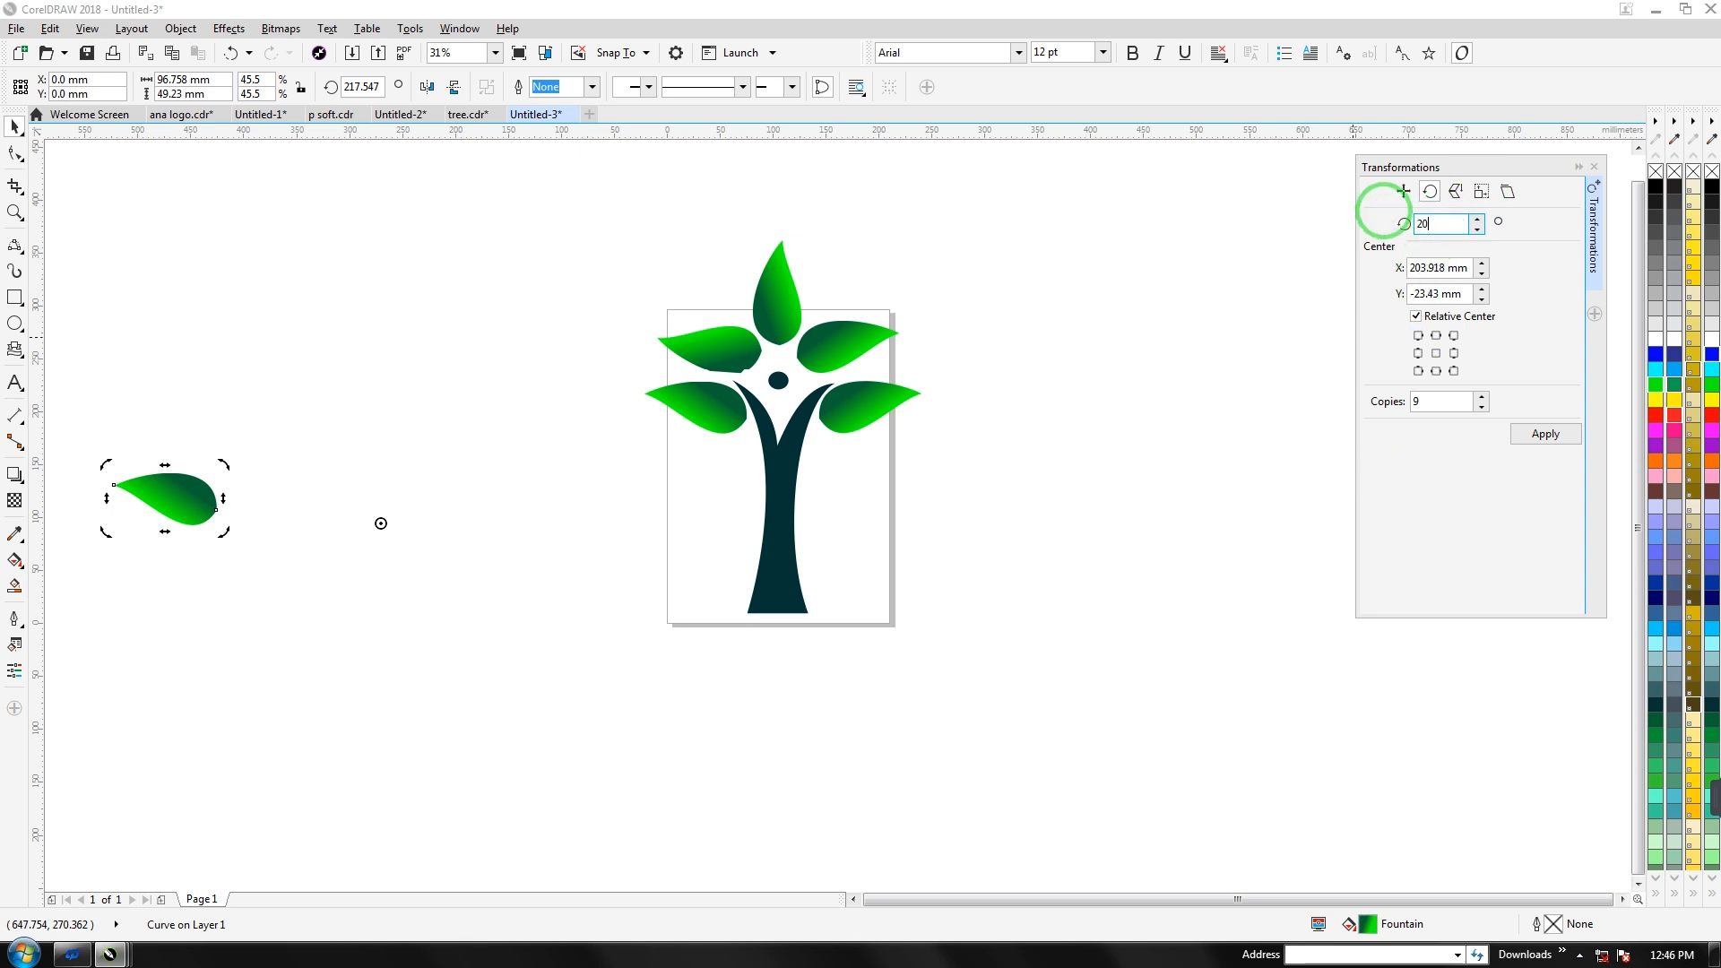
pyautogui.click(1434, 403)
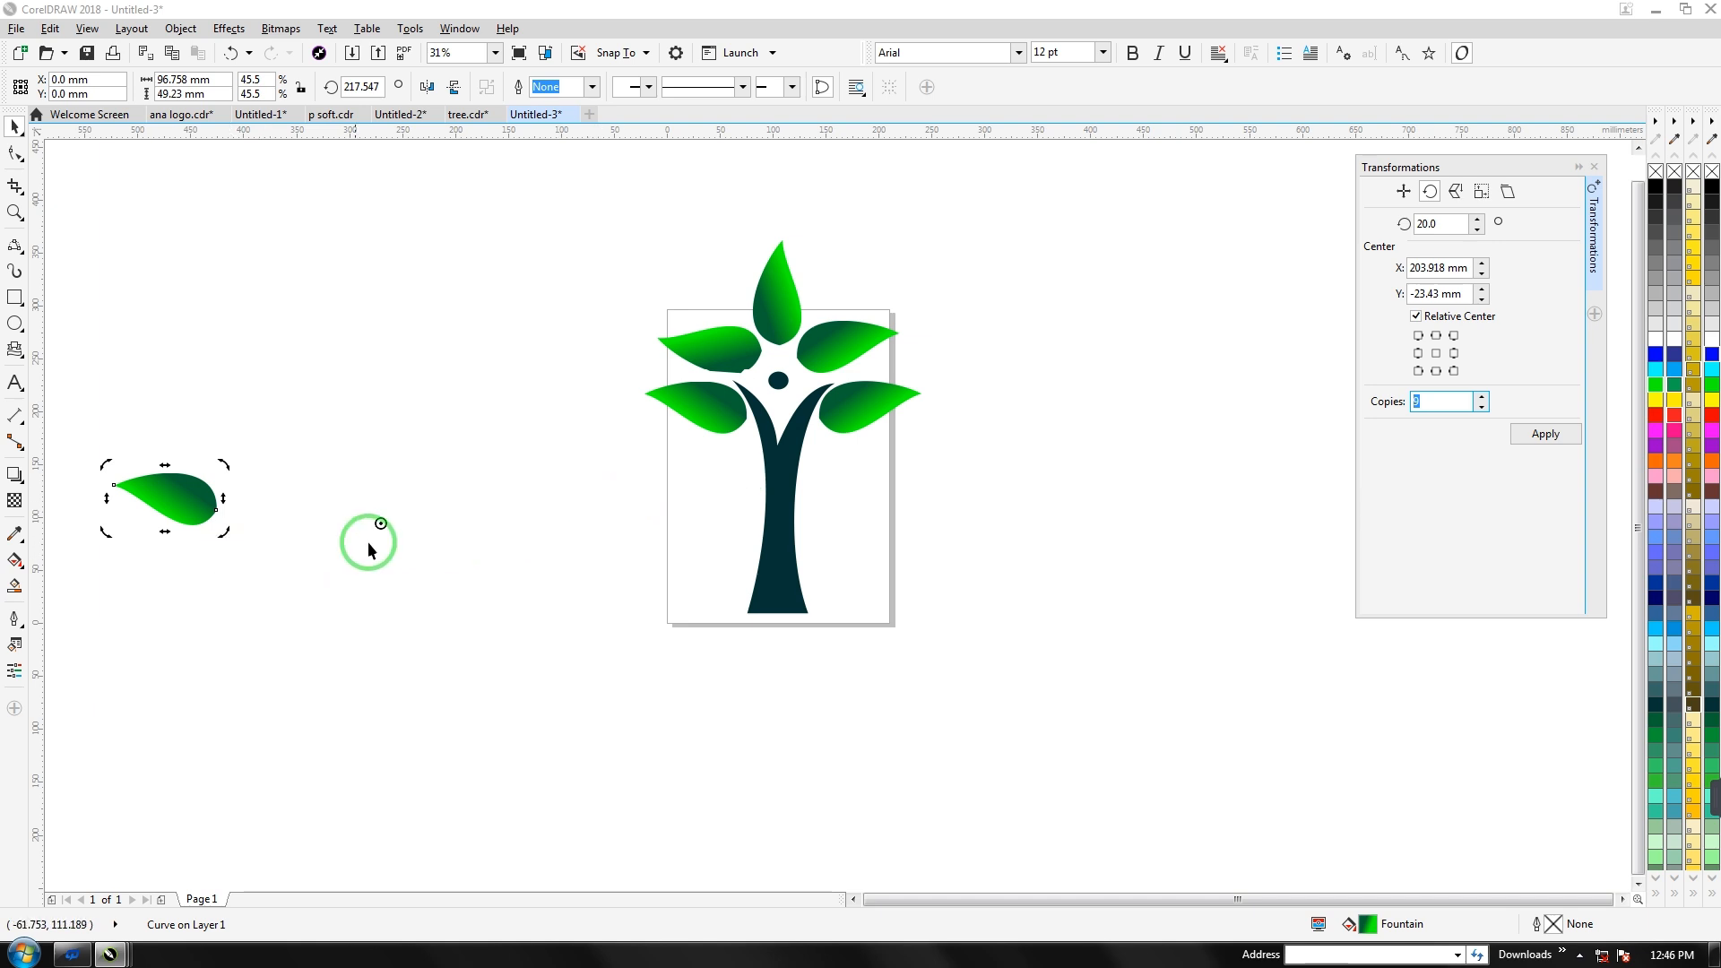
pyautogui.click(1531, 432)
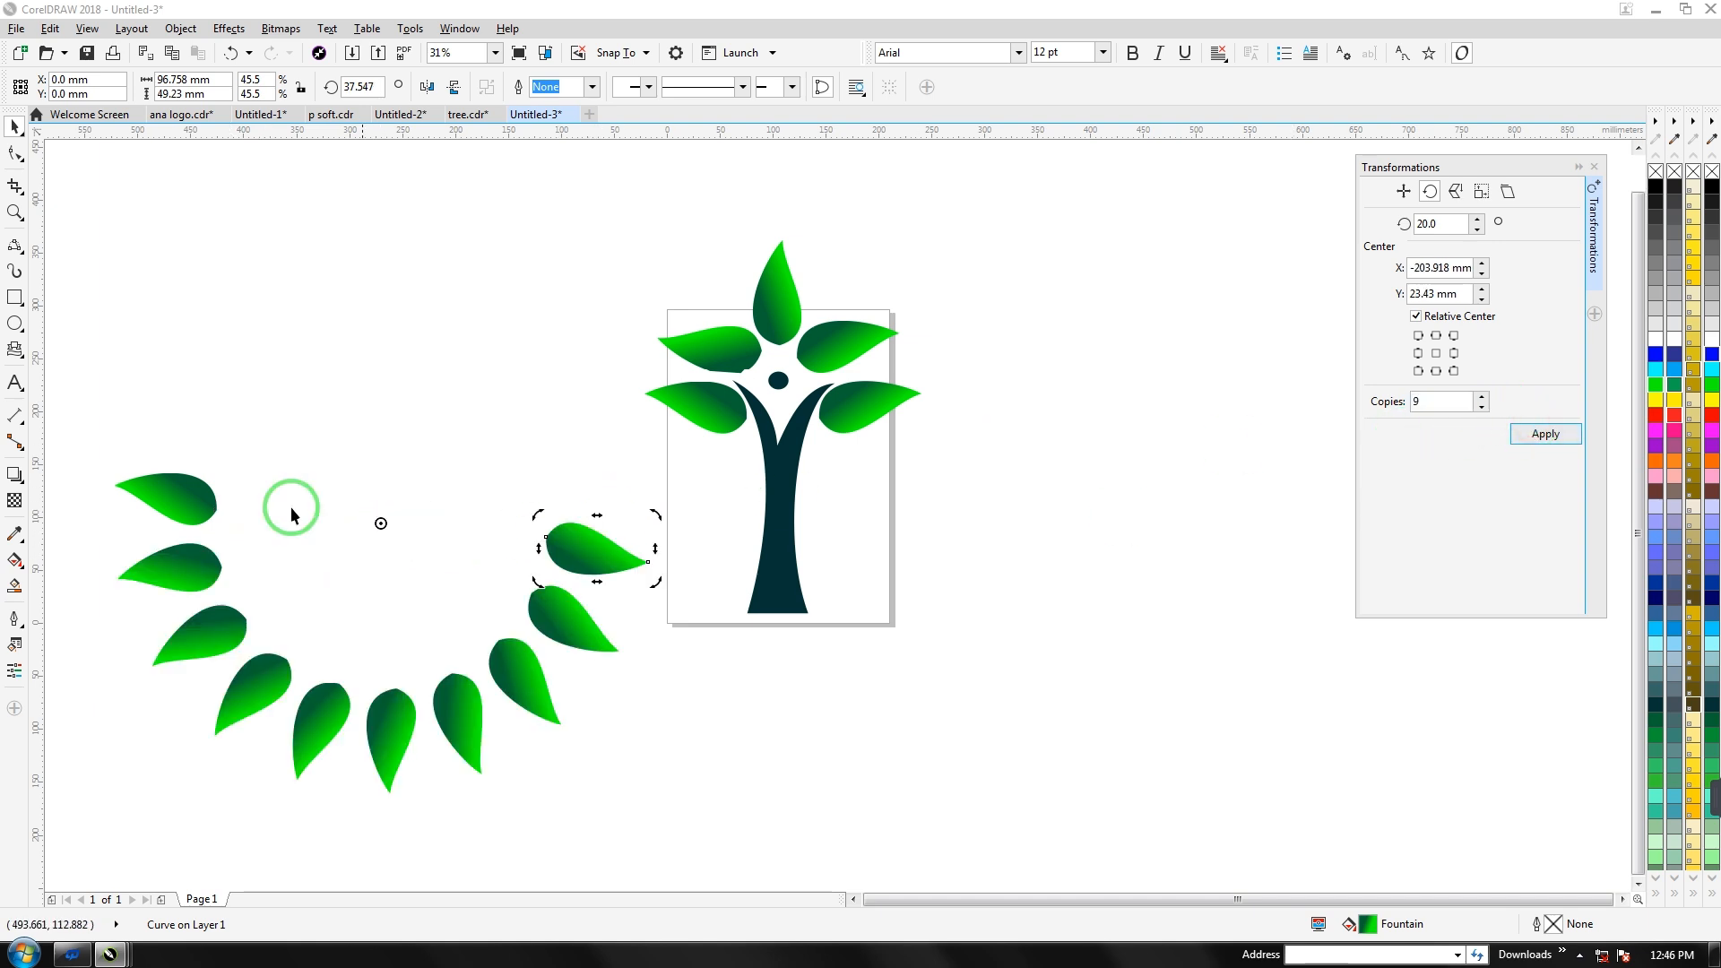
# Group the nine-leaf arc, rotate it into a crown and move it over the tree
pyautogui.moveTo(88, 421); pyautogui.dragTo(665, 798)
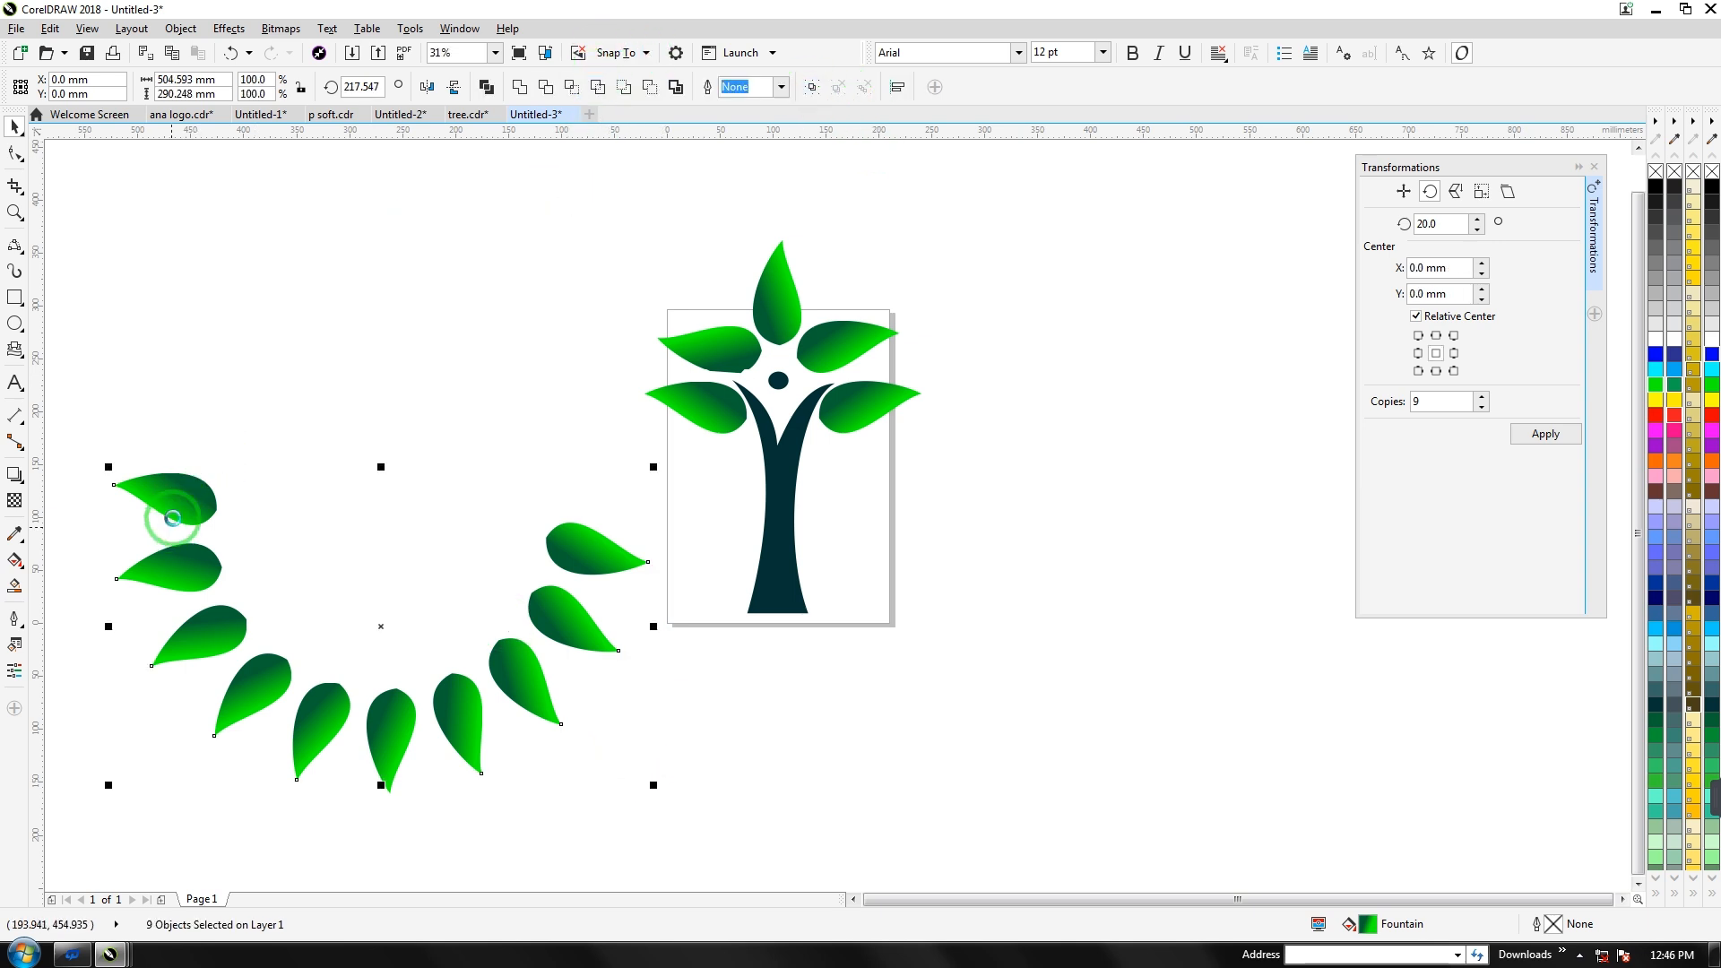
pyautogui.click(119, 484)
pyautogui.hotkey('ctrl', 'g')
pyautogui.moveTo(571, 554); pyautogui.dragTo(580, 432)
pyautogui.click(582, 430)
pyautogui.moveTo(666, 343); pyautogui.dragTo(173, 746)
pyautogui.moveTo(190, 643); pyautogui.dragTo(576, 425)
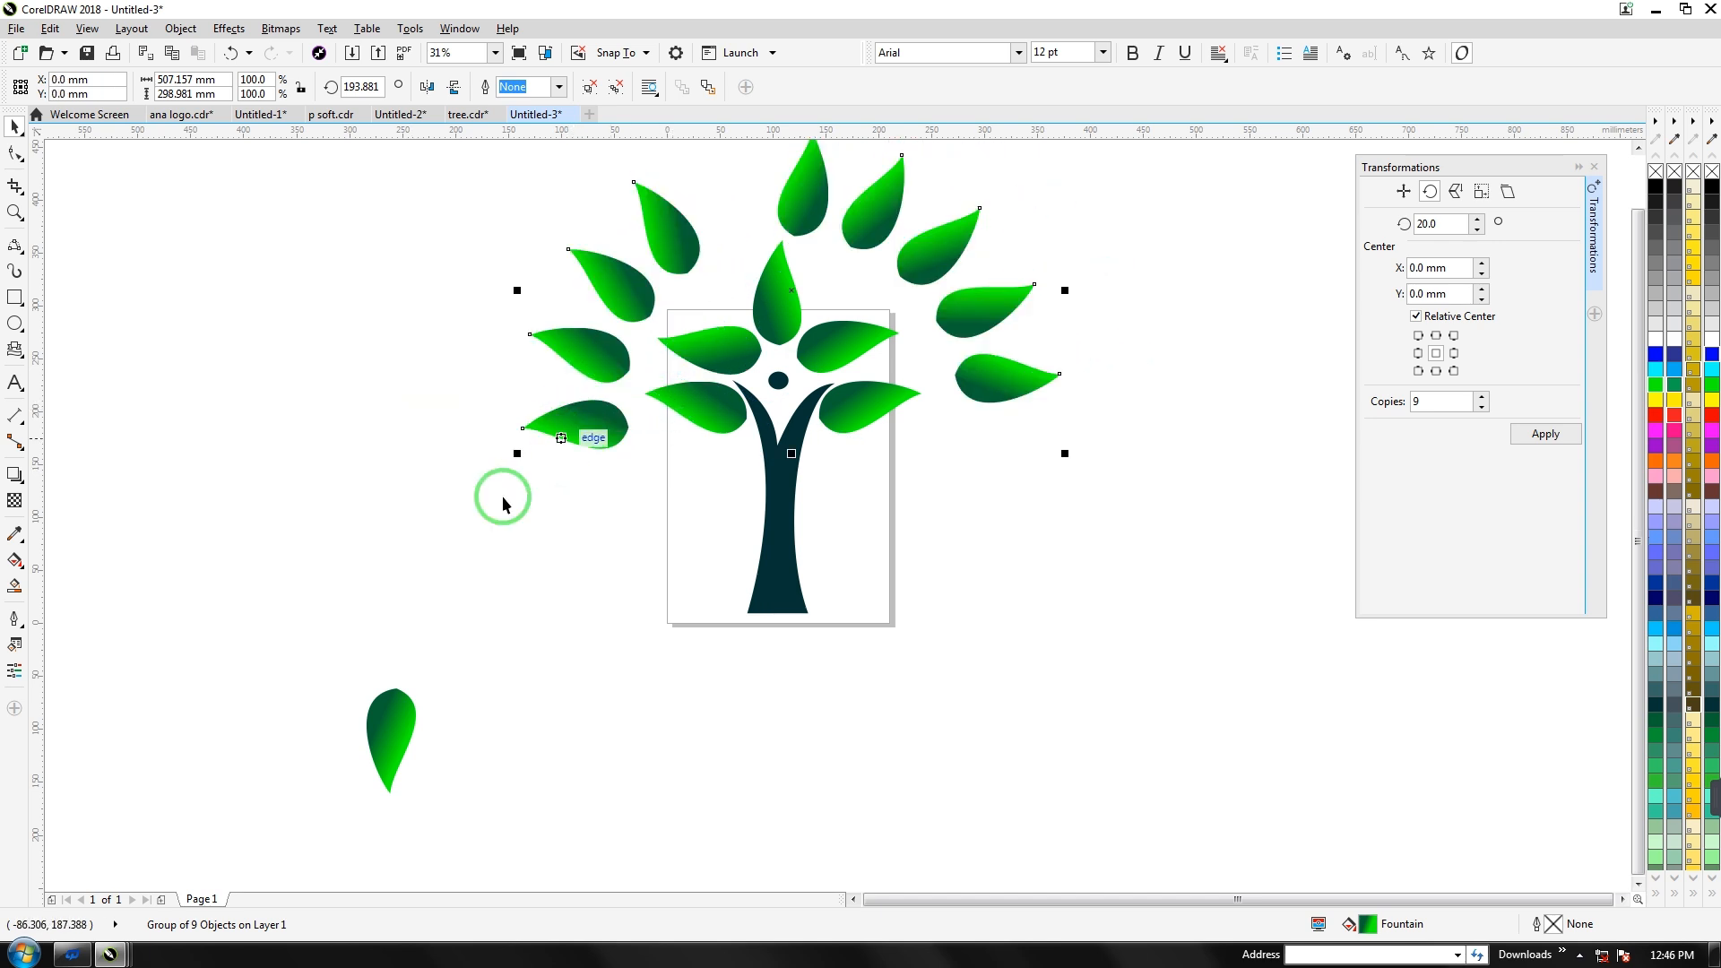
# Turn the spare leaf upside down and drop it into the treetop gap
pyautogui.moveTo(378, 741)
pyautogui.mouseDown()
pyautogui.moveTo(373, 583)
pyautogui.moveTo(419, 538)
pyautogui.mouseUp()
pyautogui.moveTo(373, 377); pyautogui.dragTo(395, 594)
pyautogui.moveTo(423, 535); pyautogui.dragTo(411, 726)
pyautogui.moveTo(419, 603); pyautogui.dragTo(747, 215)
pyautogui.click(1030, 427)
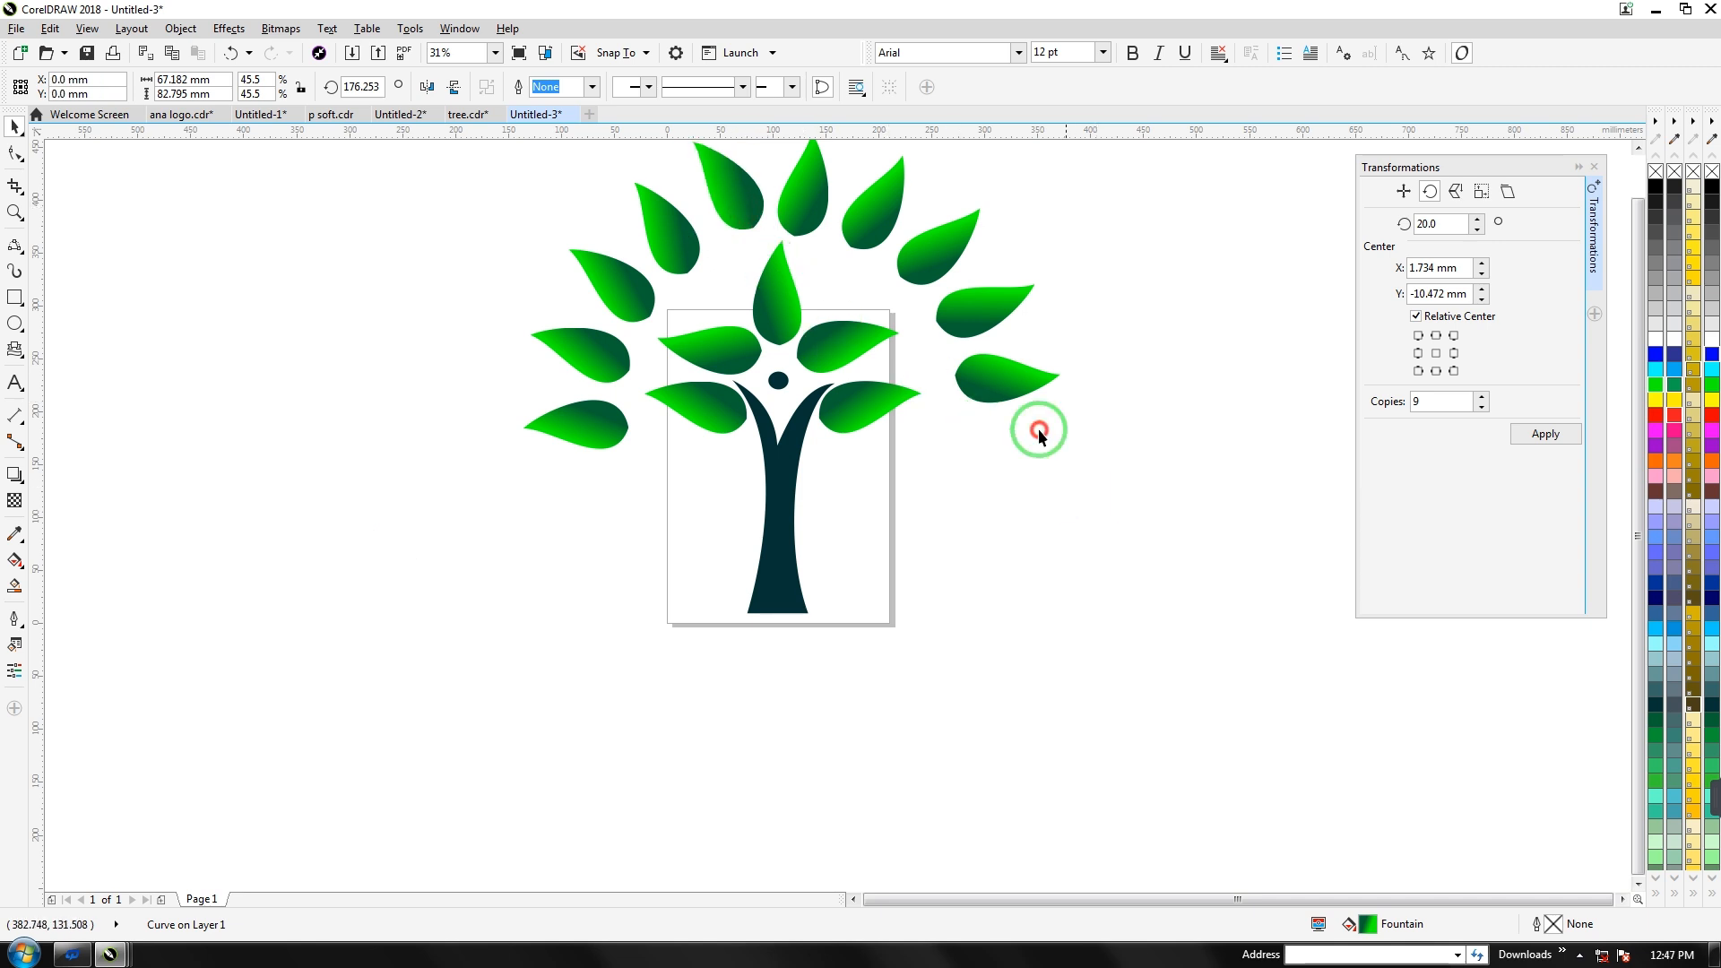
# Tilt the leaf crown group about 5°
pyautogui.click(1000, 367)
pyautogui.click(1000, 369)
pyautogui.moveTo(1060, 453); pyautogui.dragTo(1052, 486)
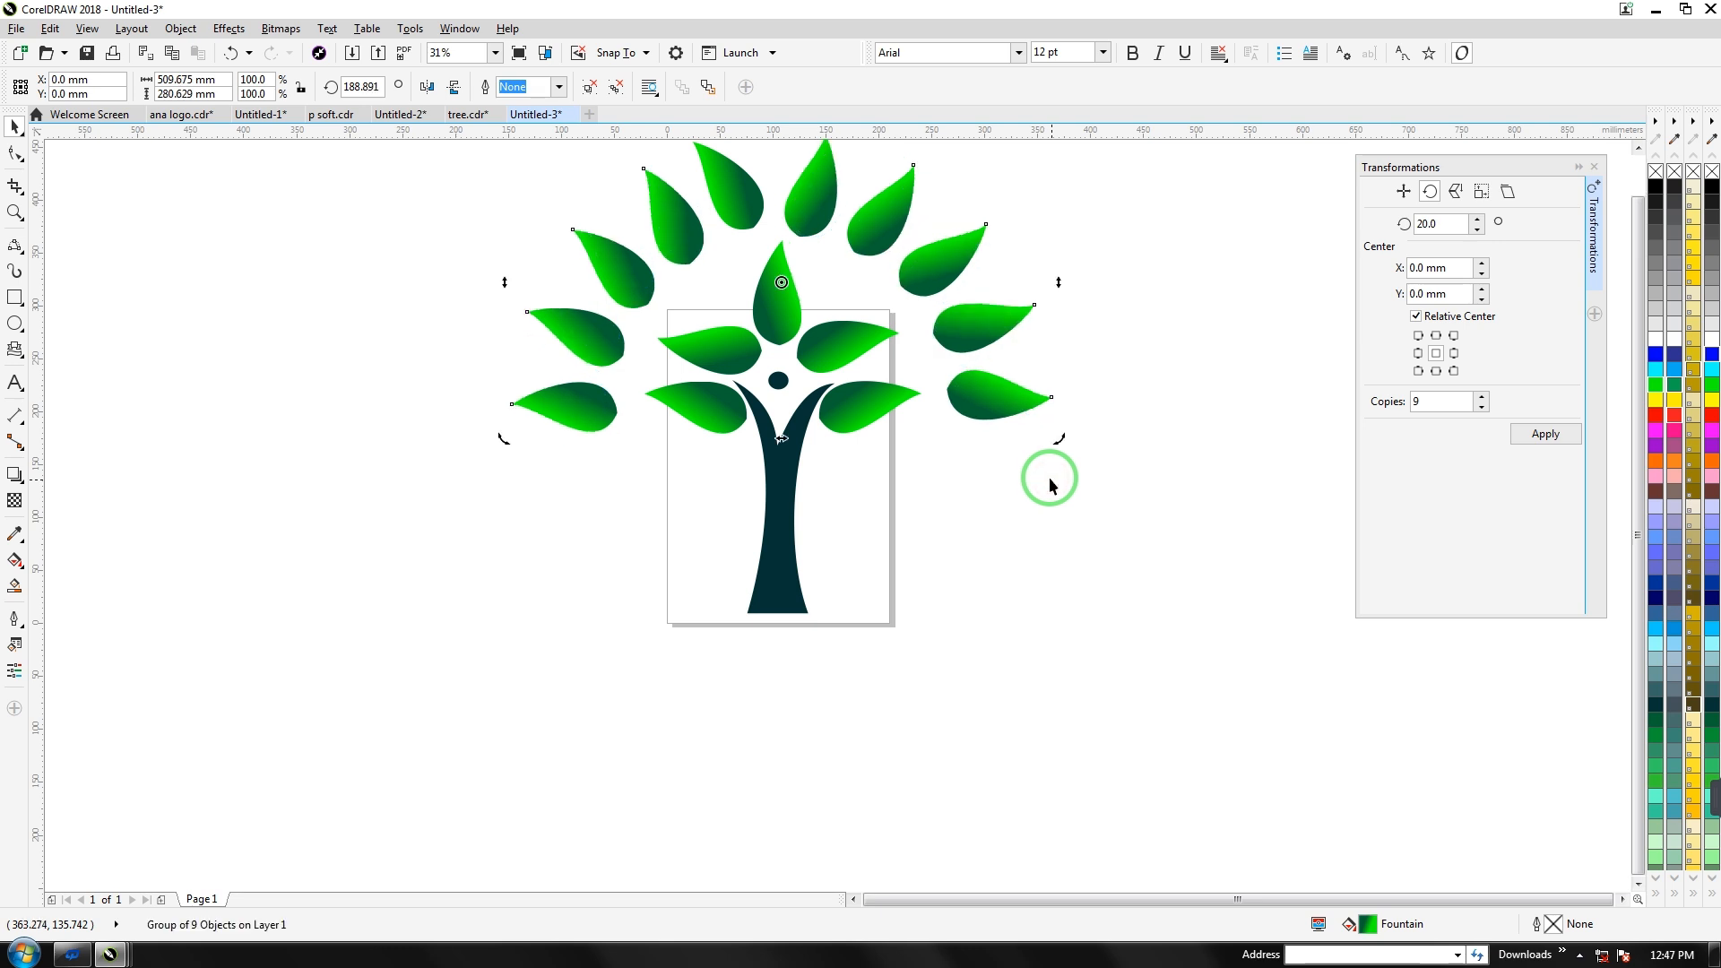
pyautogui.click(1043, 478)
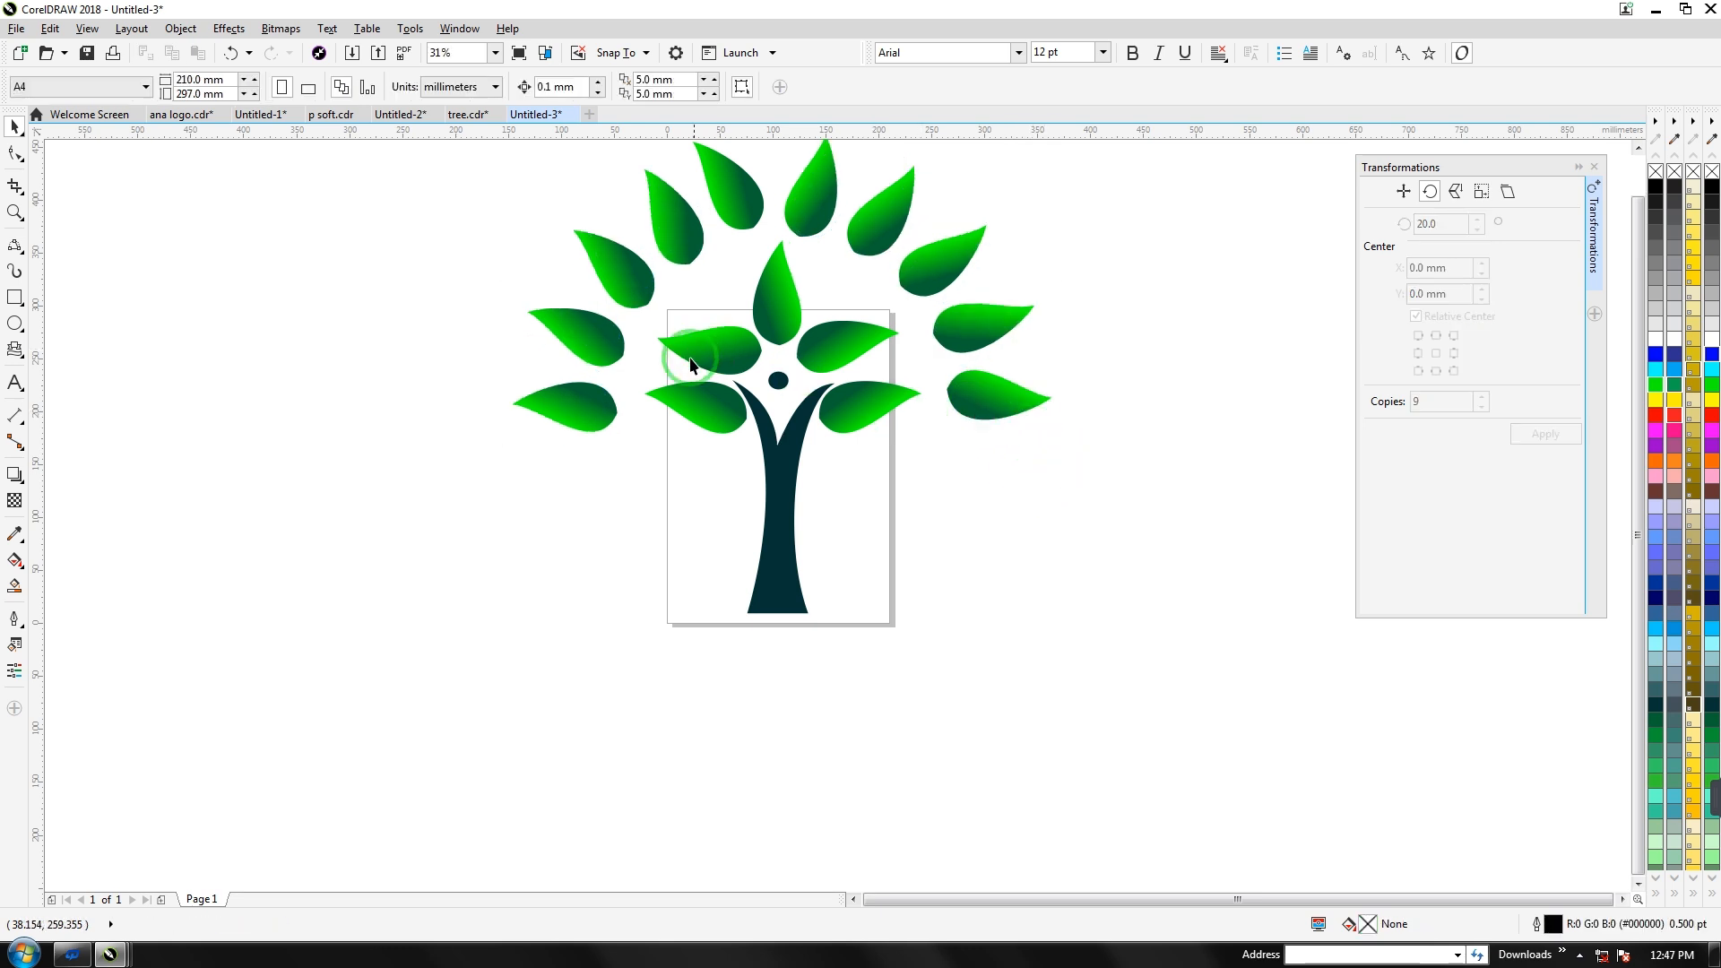
# Ungroup the leaf ring into separate leaves
pyautogui.scroll(-2, 809, 322)
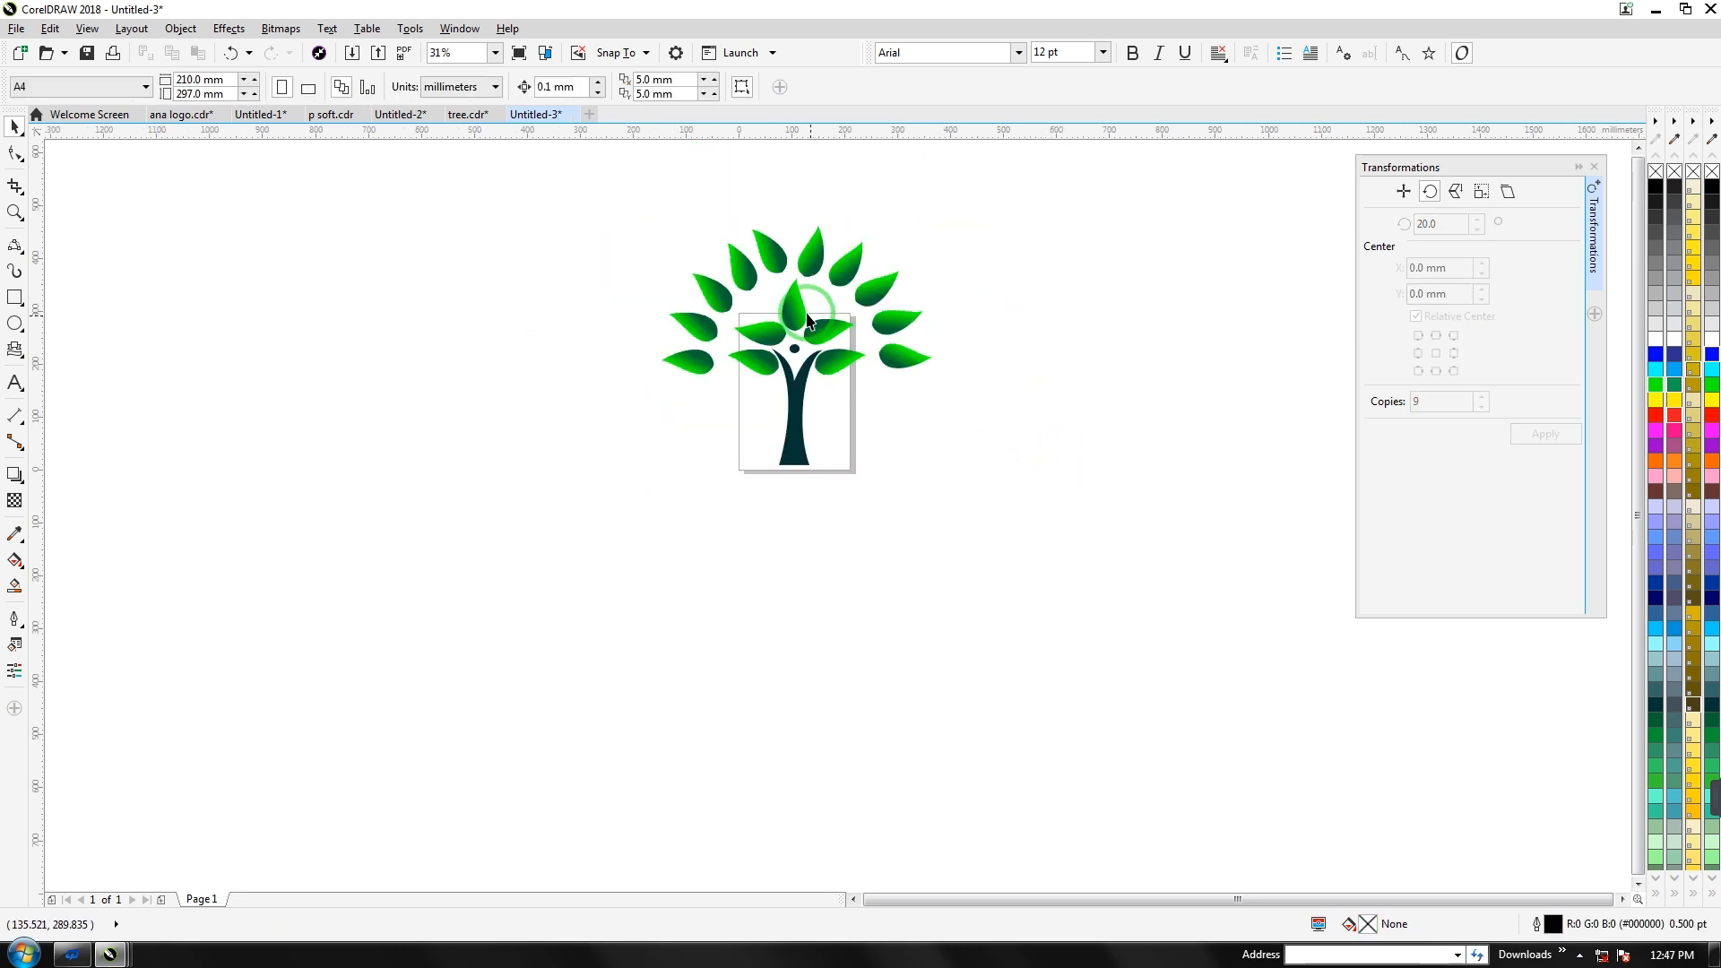
pyautogui.click(812, 252)
pyautogui.click(621, 86)
pyautogui.click(562, 272)
# Check the canopy leaves and shrink the upper-left leaf slightly
pyautogui.click(837, 279)
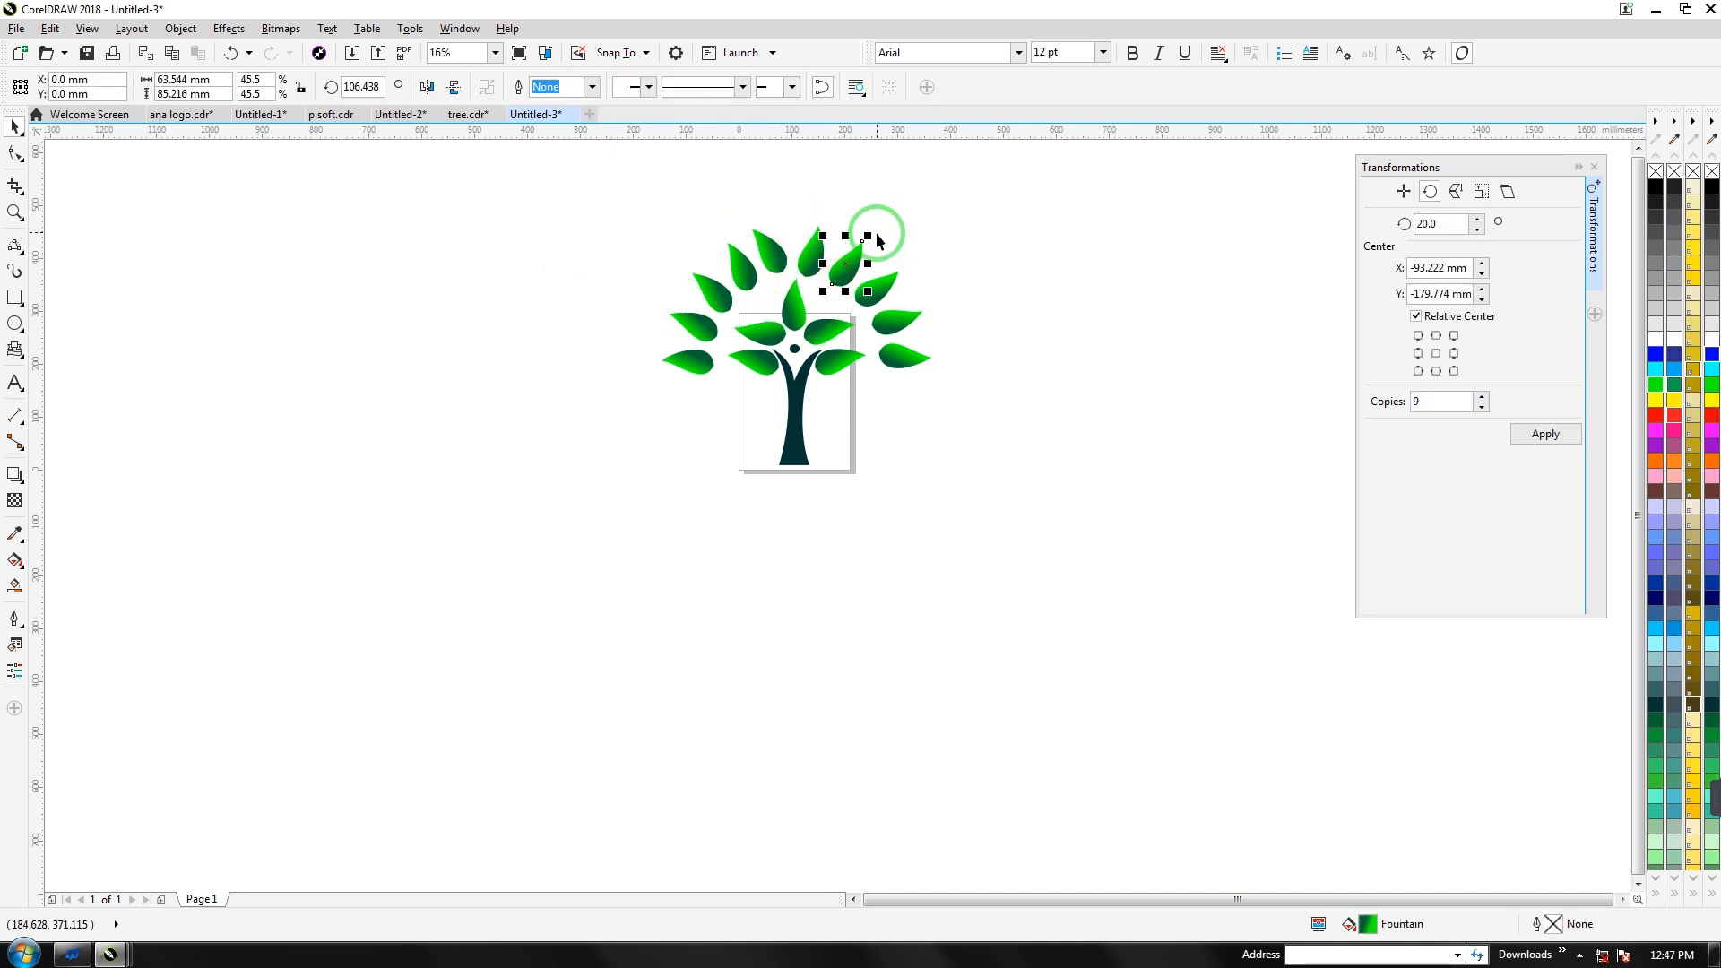
pyautogui.click(897, 275)
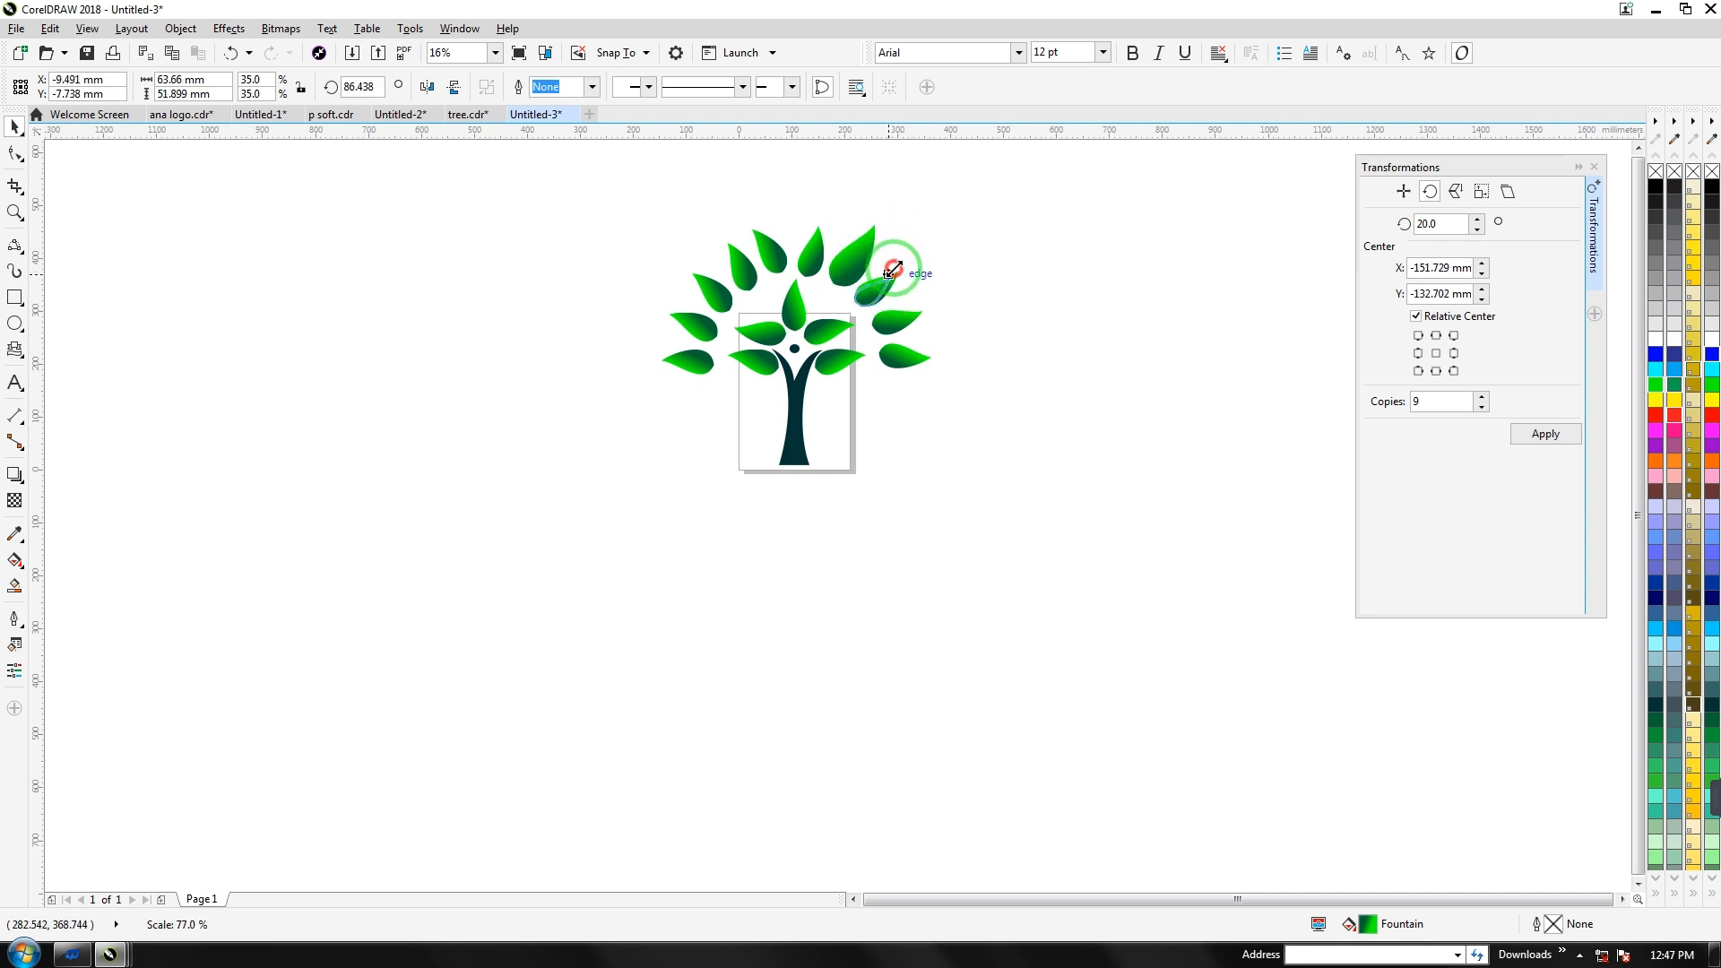
pyautogui.click(864, 338)
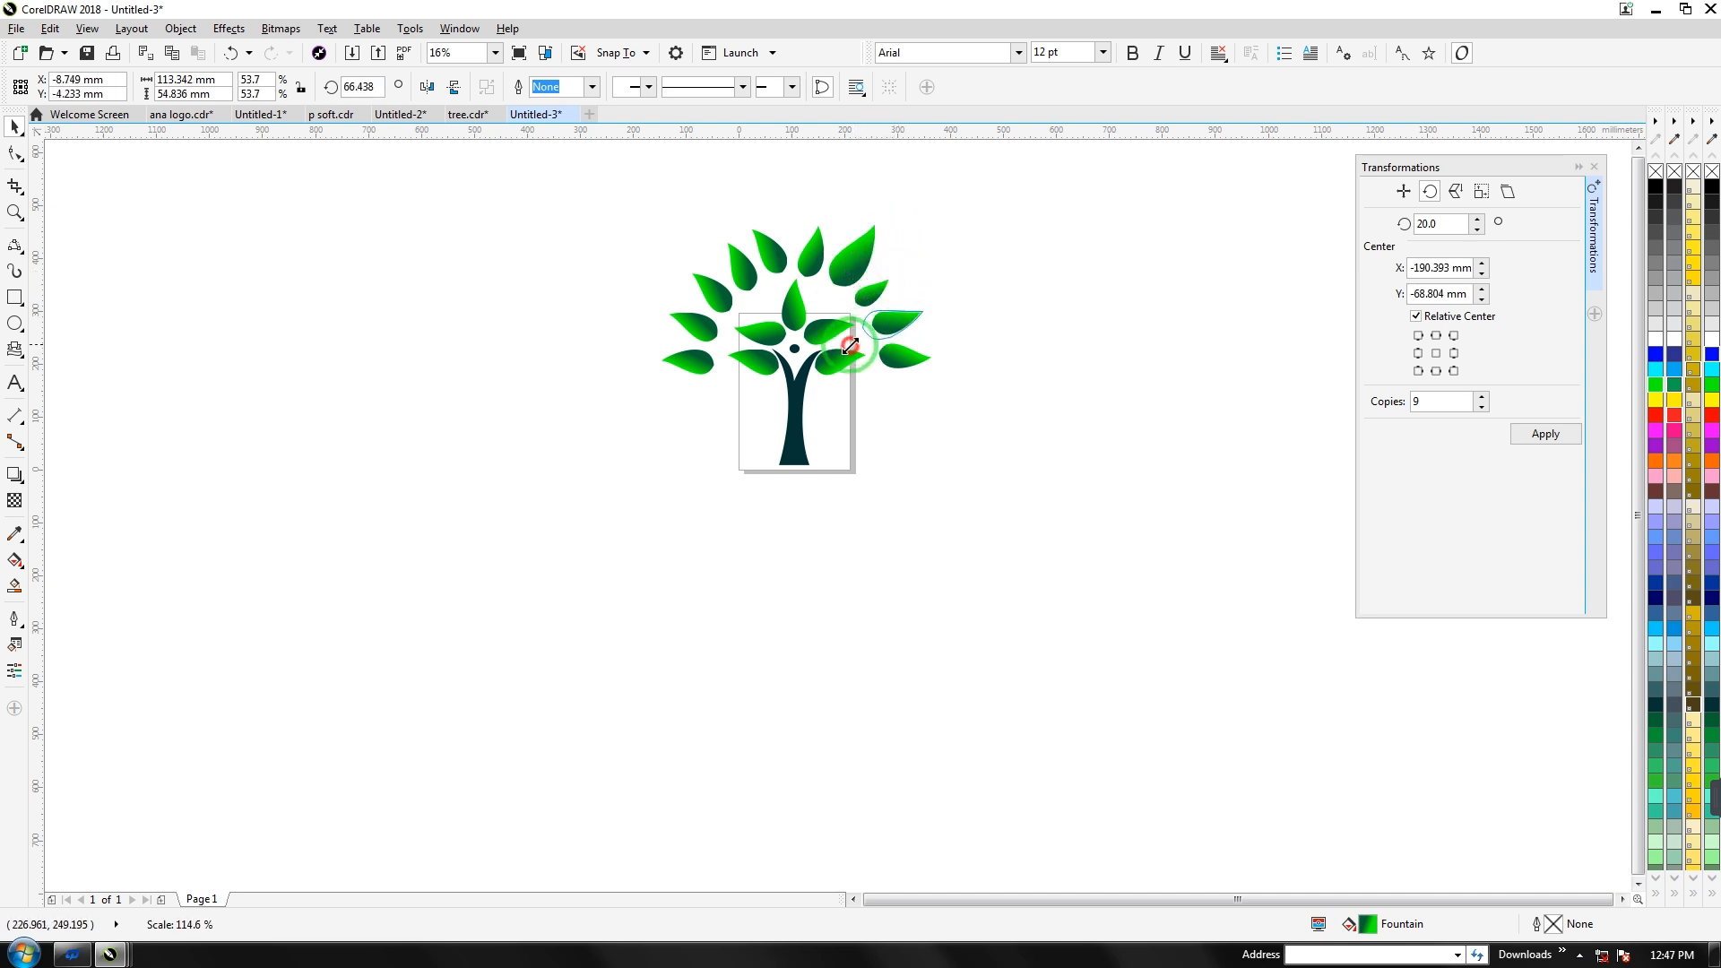
pyautogui.click(705, 284)
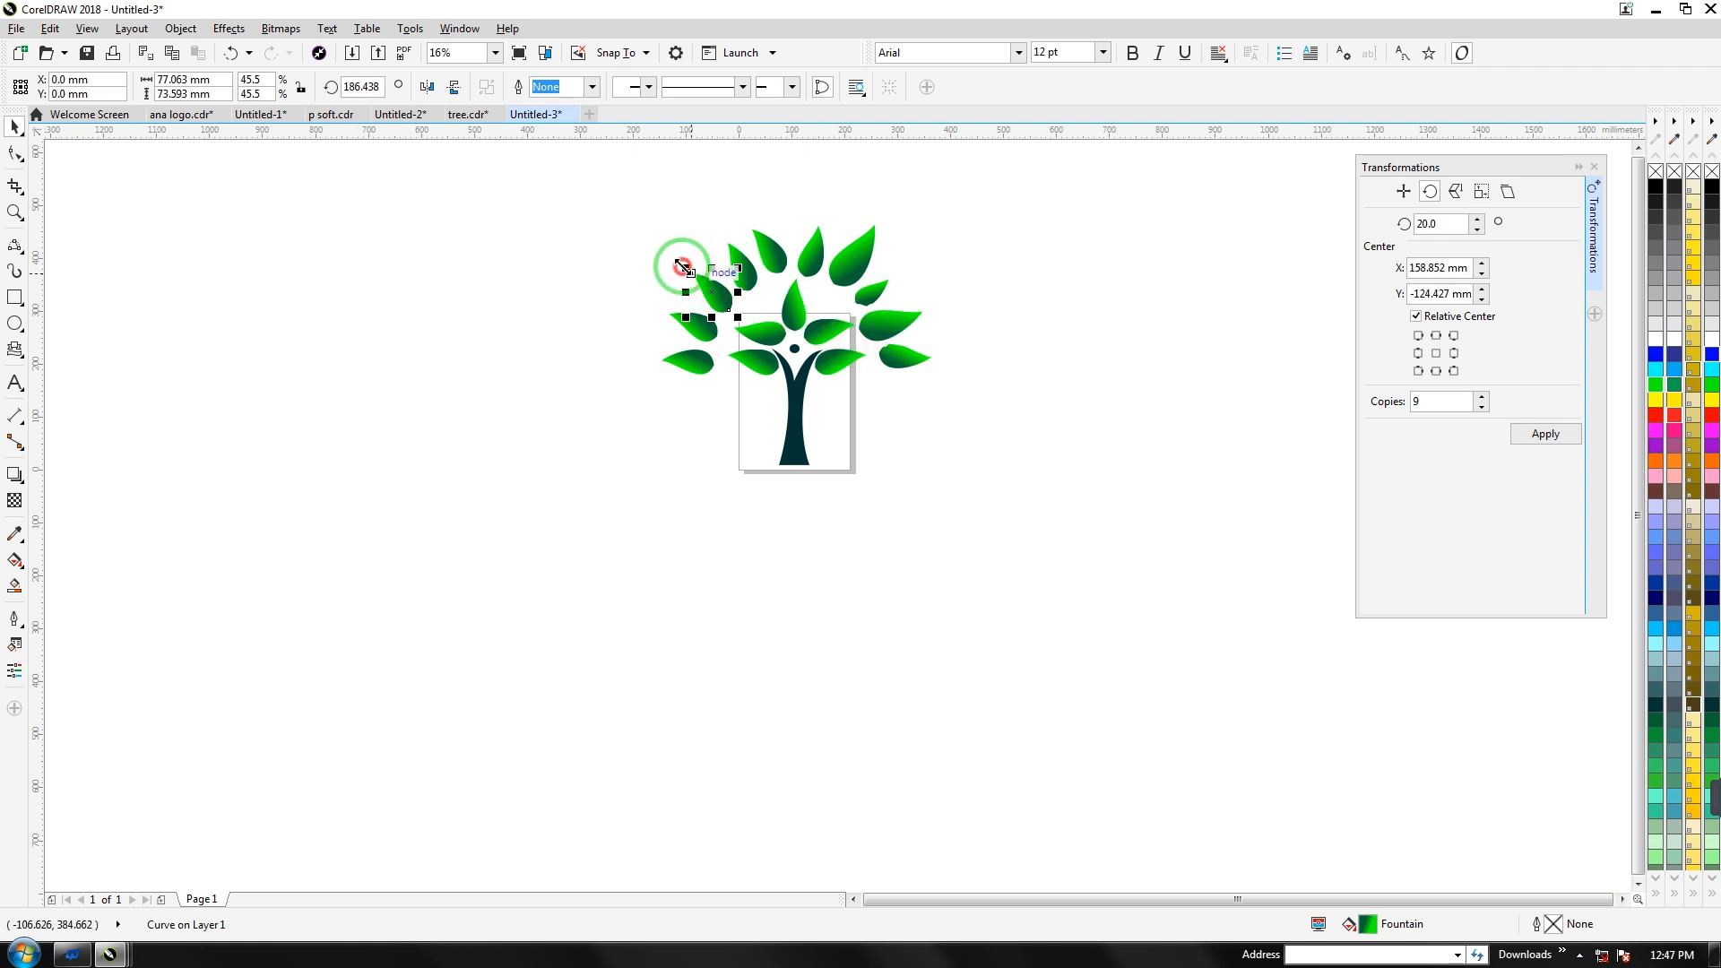
pyautogui.click(667, 314)
pyautogui.moveTo(663, 305); pyautogui.dragTo(677, 313)
pyautogui.click(685, 453)
# Move the upper leaf's rotation pivot up and to the left
pyautogui.click(741, 271)
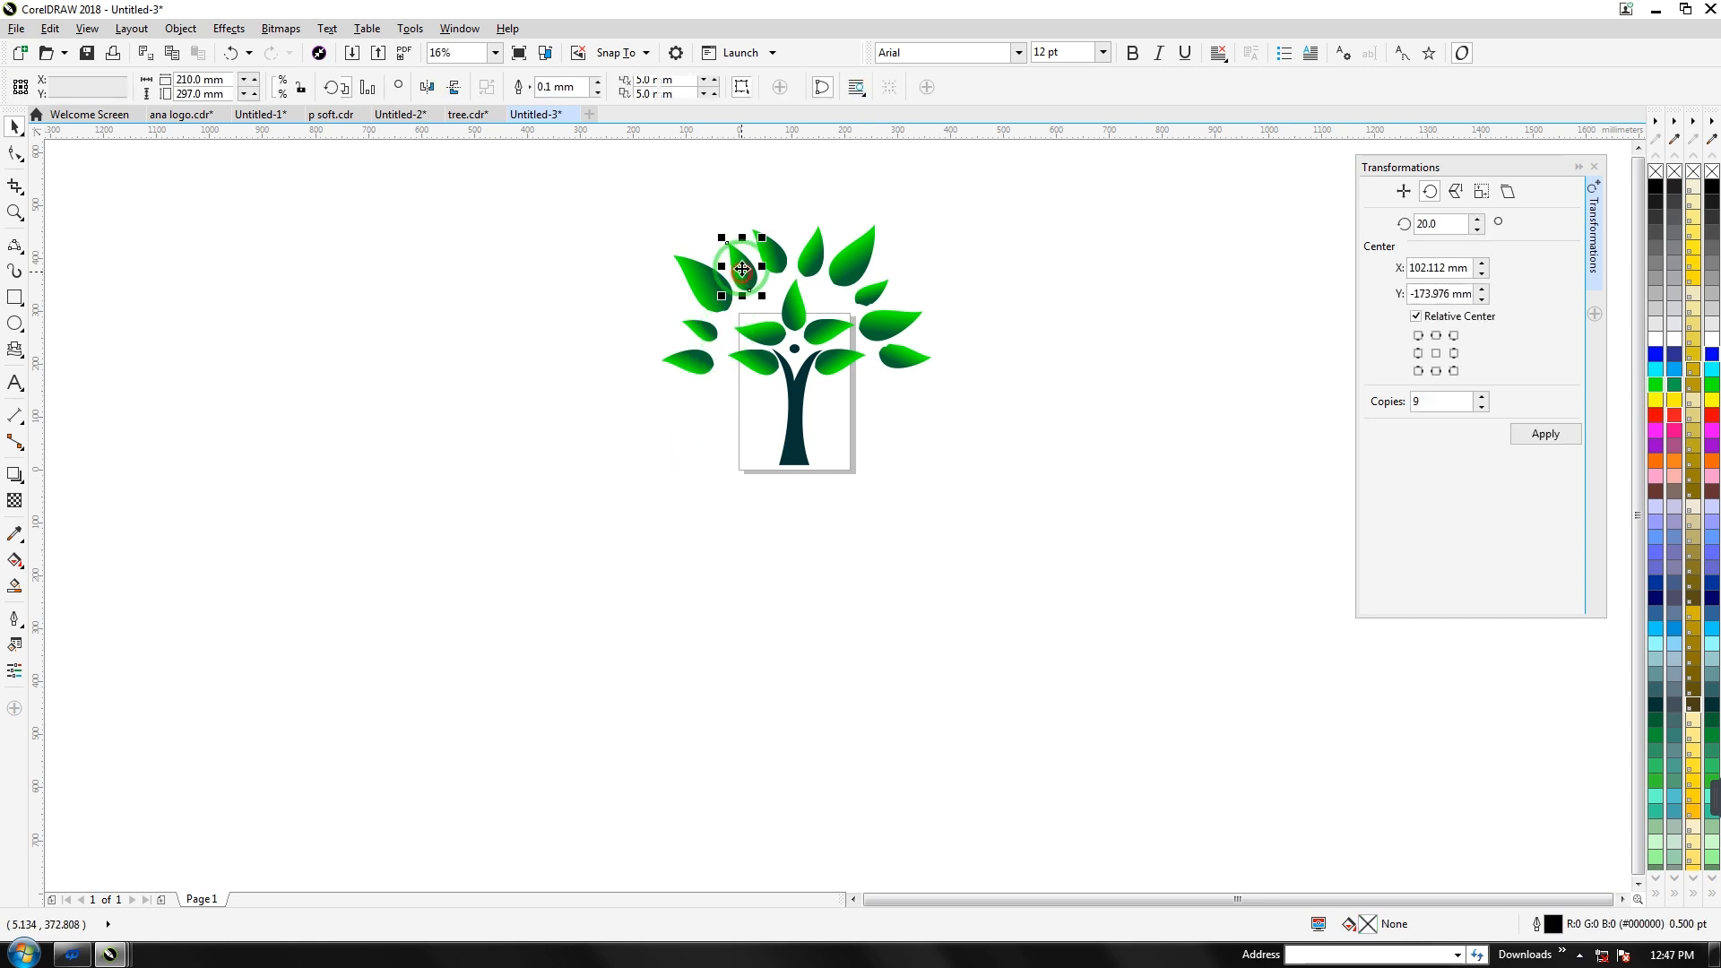
pyautogui.click(741, 269)
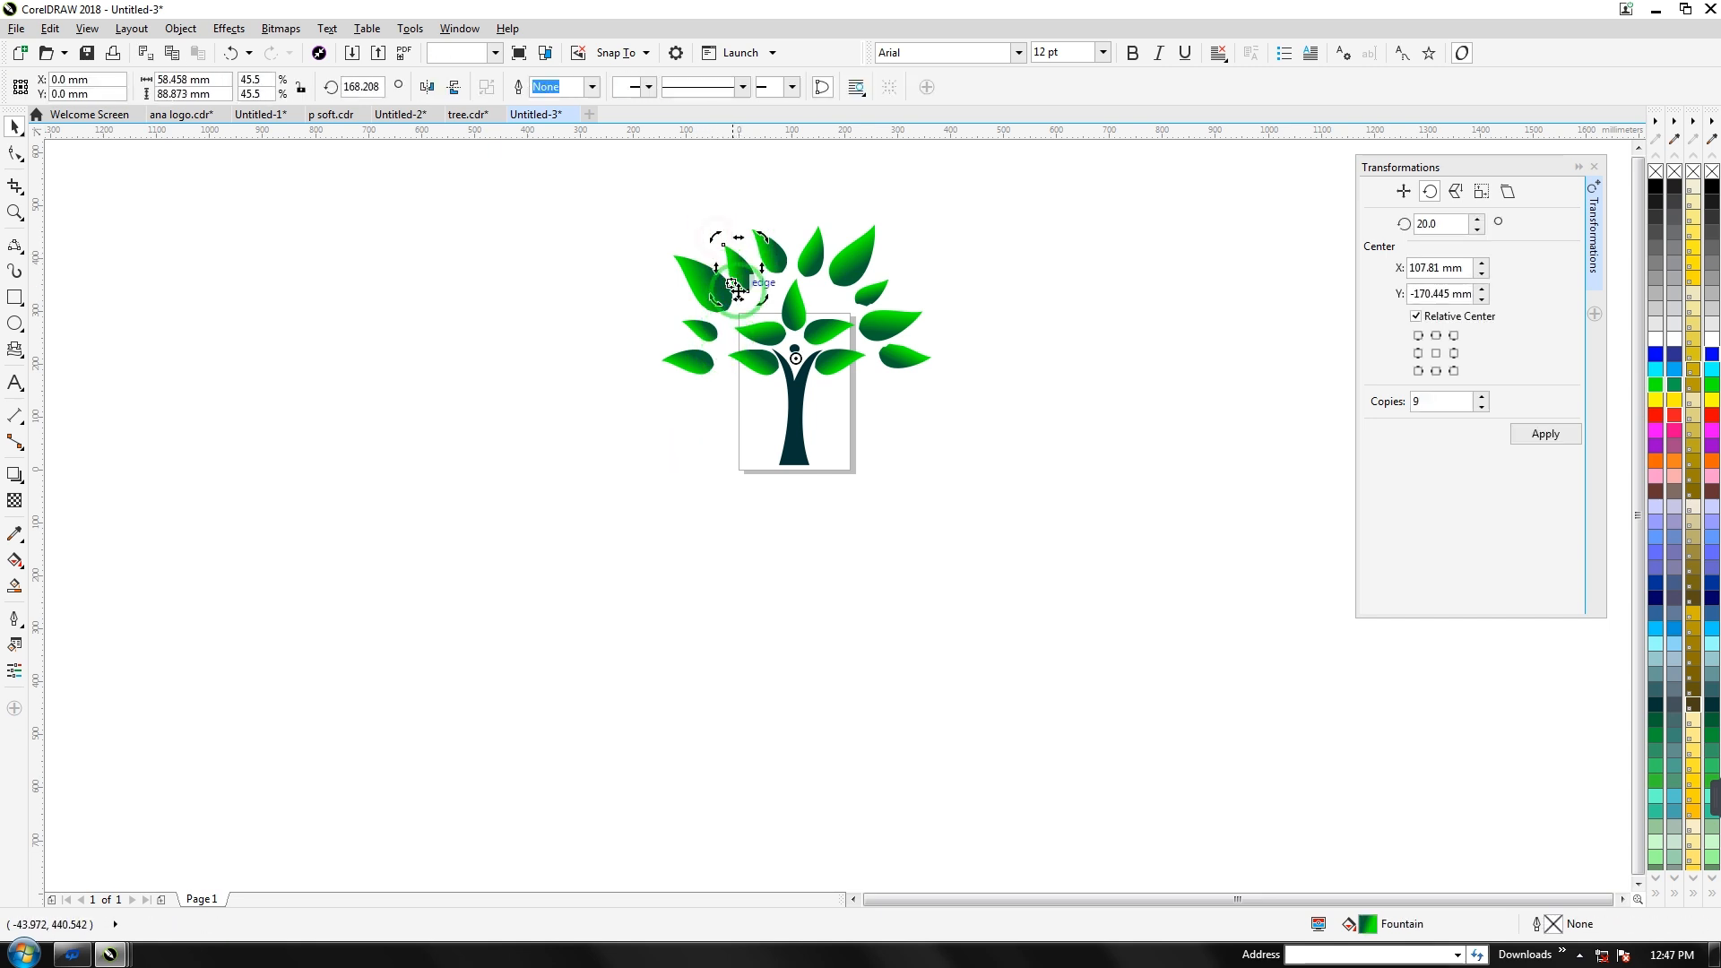
pyautogui.click(742, 282)
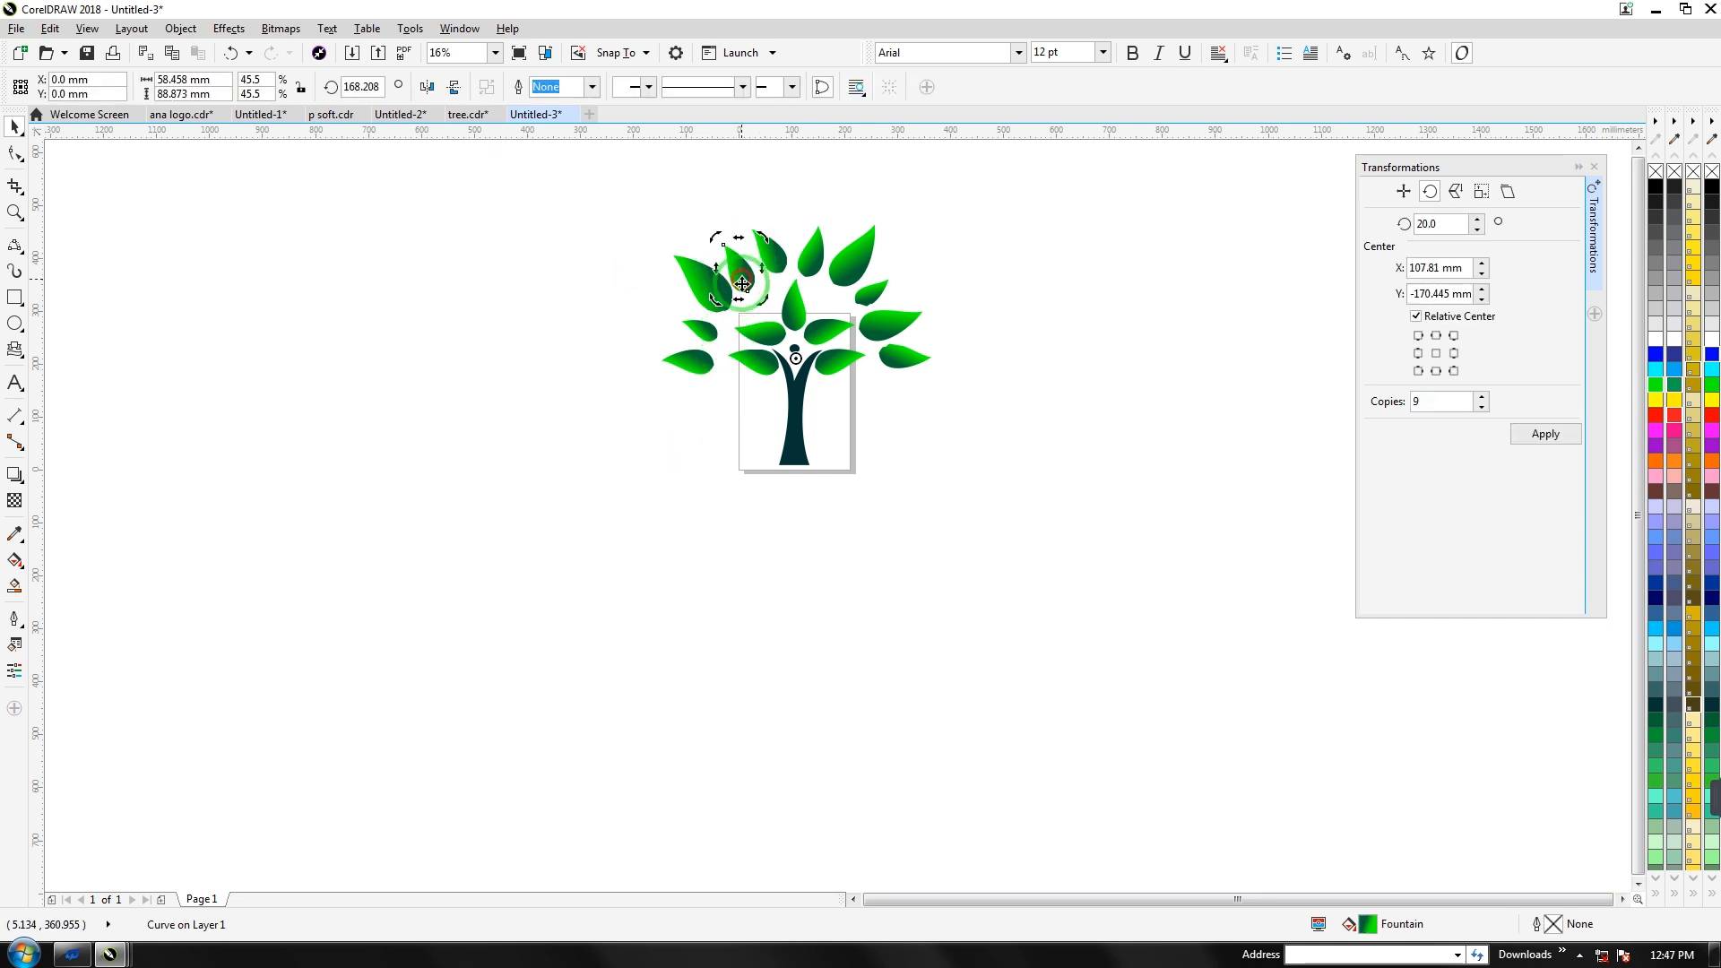
pyautogui.moveTo(780, 355)
pyautogui.mouseDown()
pyautogui.moveTo(752, 307)
pyautogui.moveTo(766, 301)
pyautogui.mouseUp()
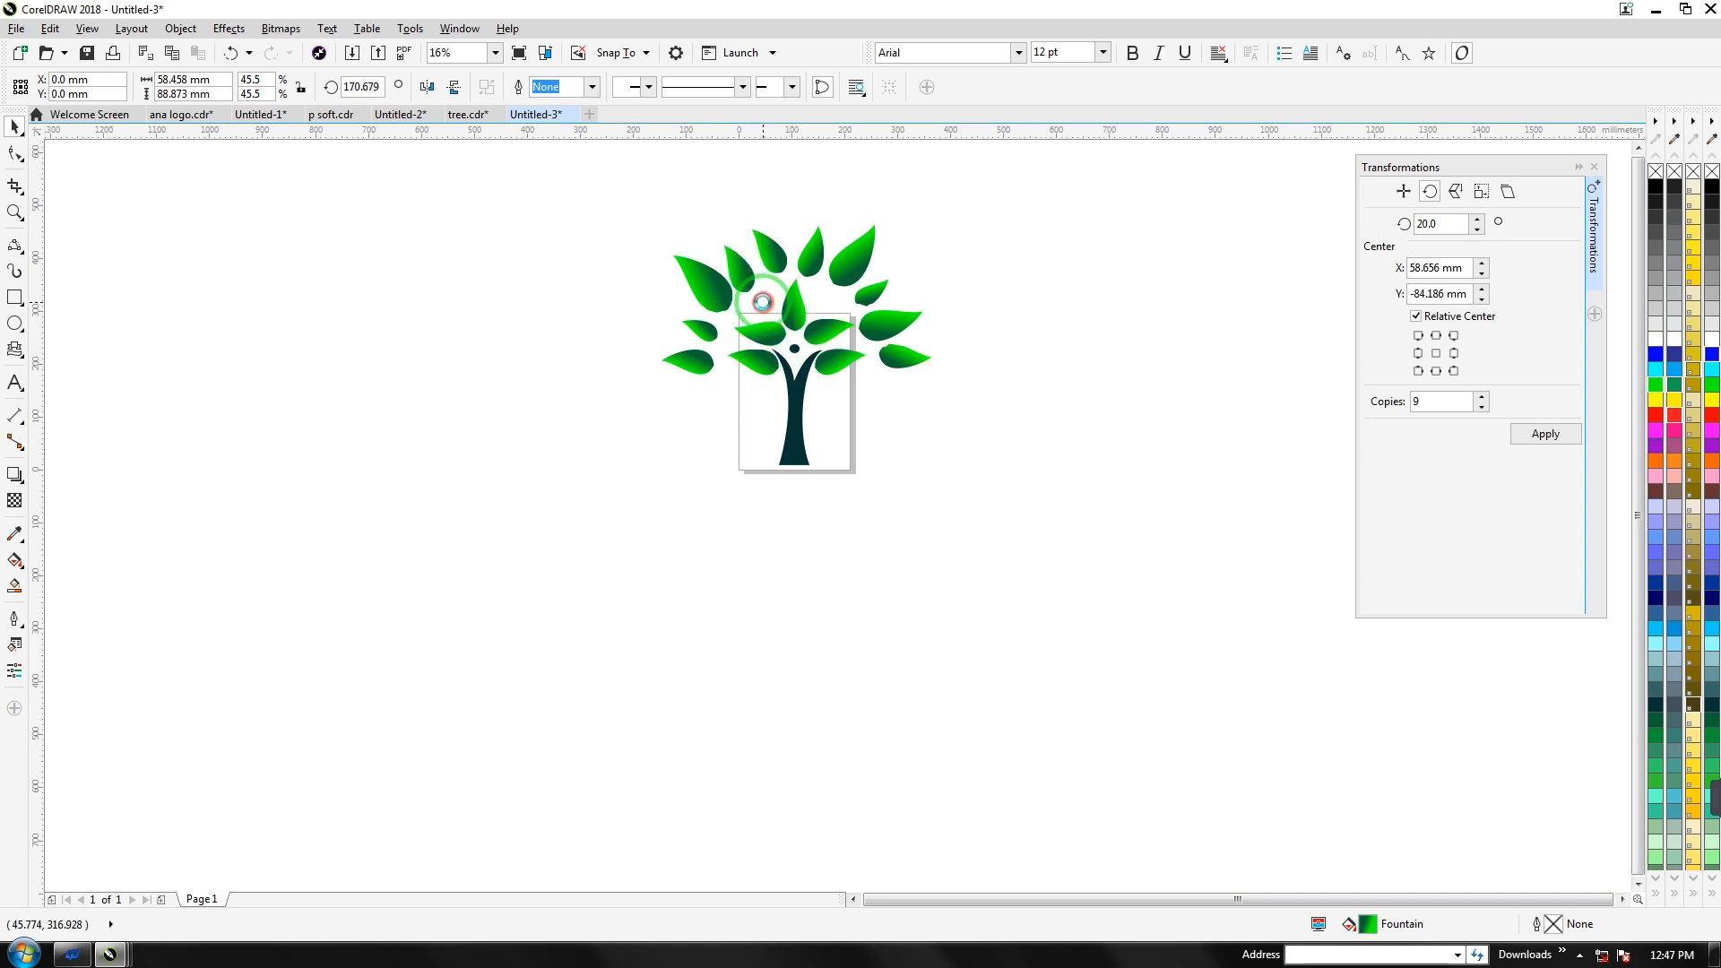
pyautogui.click(638, 282)
# Enlarge the upper leaf to about 126% and enlarge the top-right leaf
pyautogui.click(739, 276)
pyautogui.moveTo(768, 296); pyautogui.dragTo(776, 319)
pyautogui.click(729, 473)
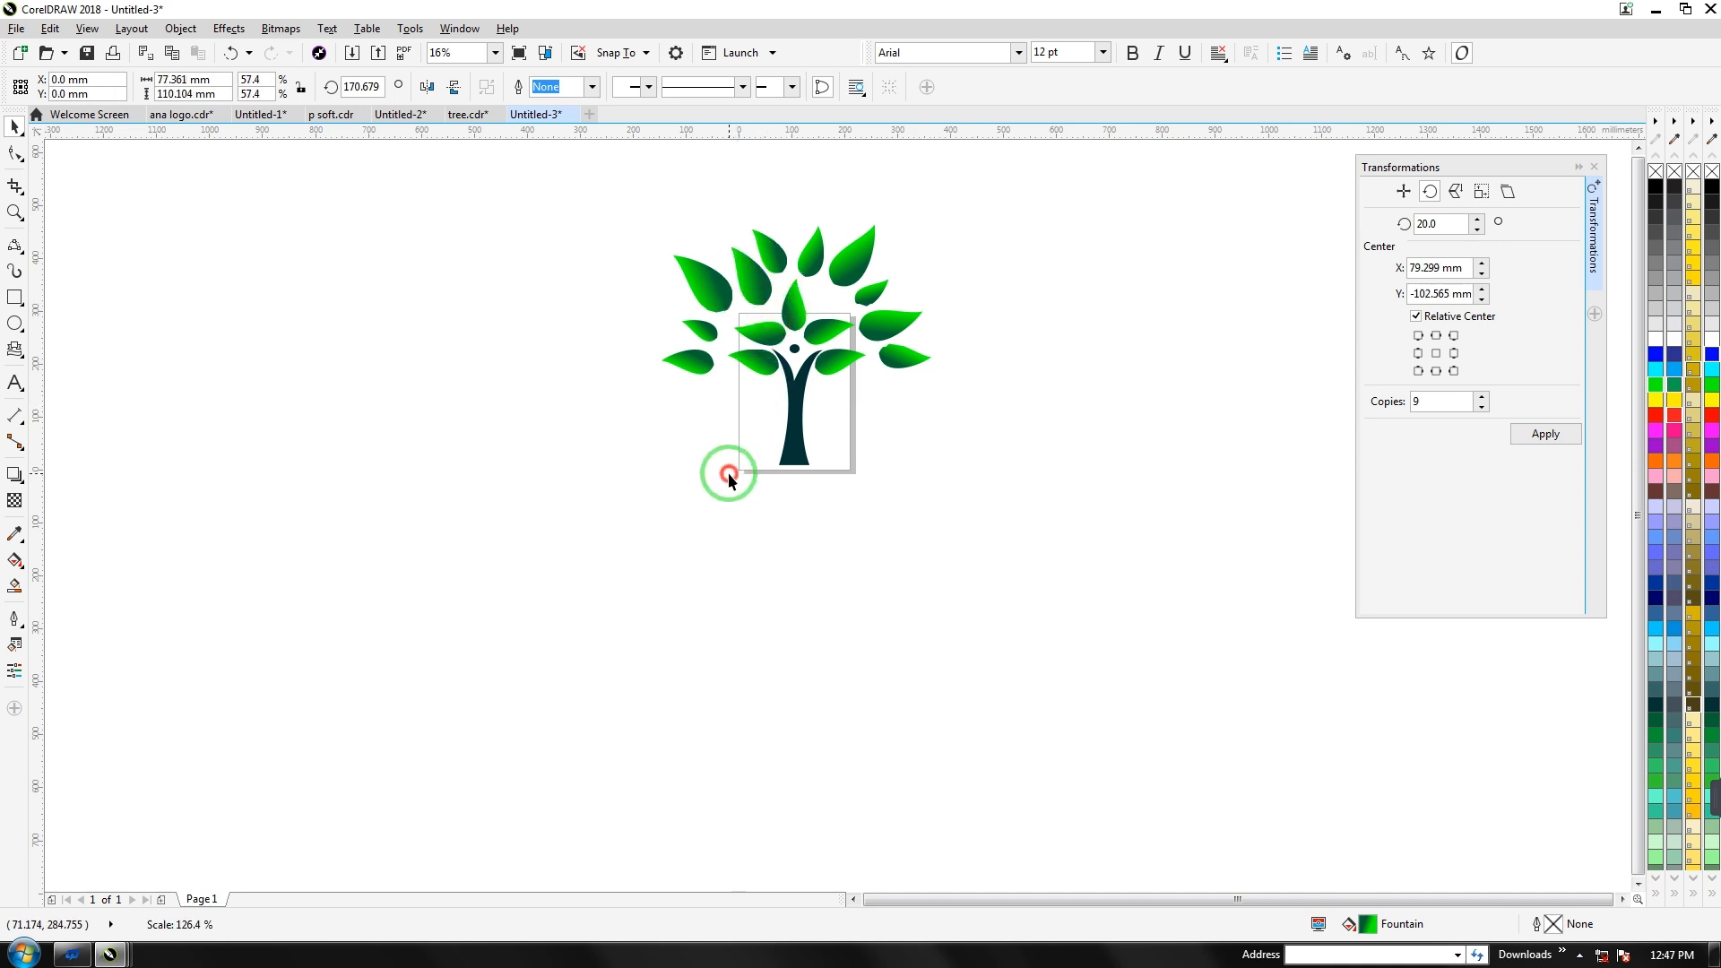
pyautogui.click(750, 280)
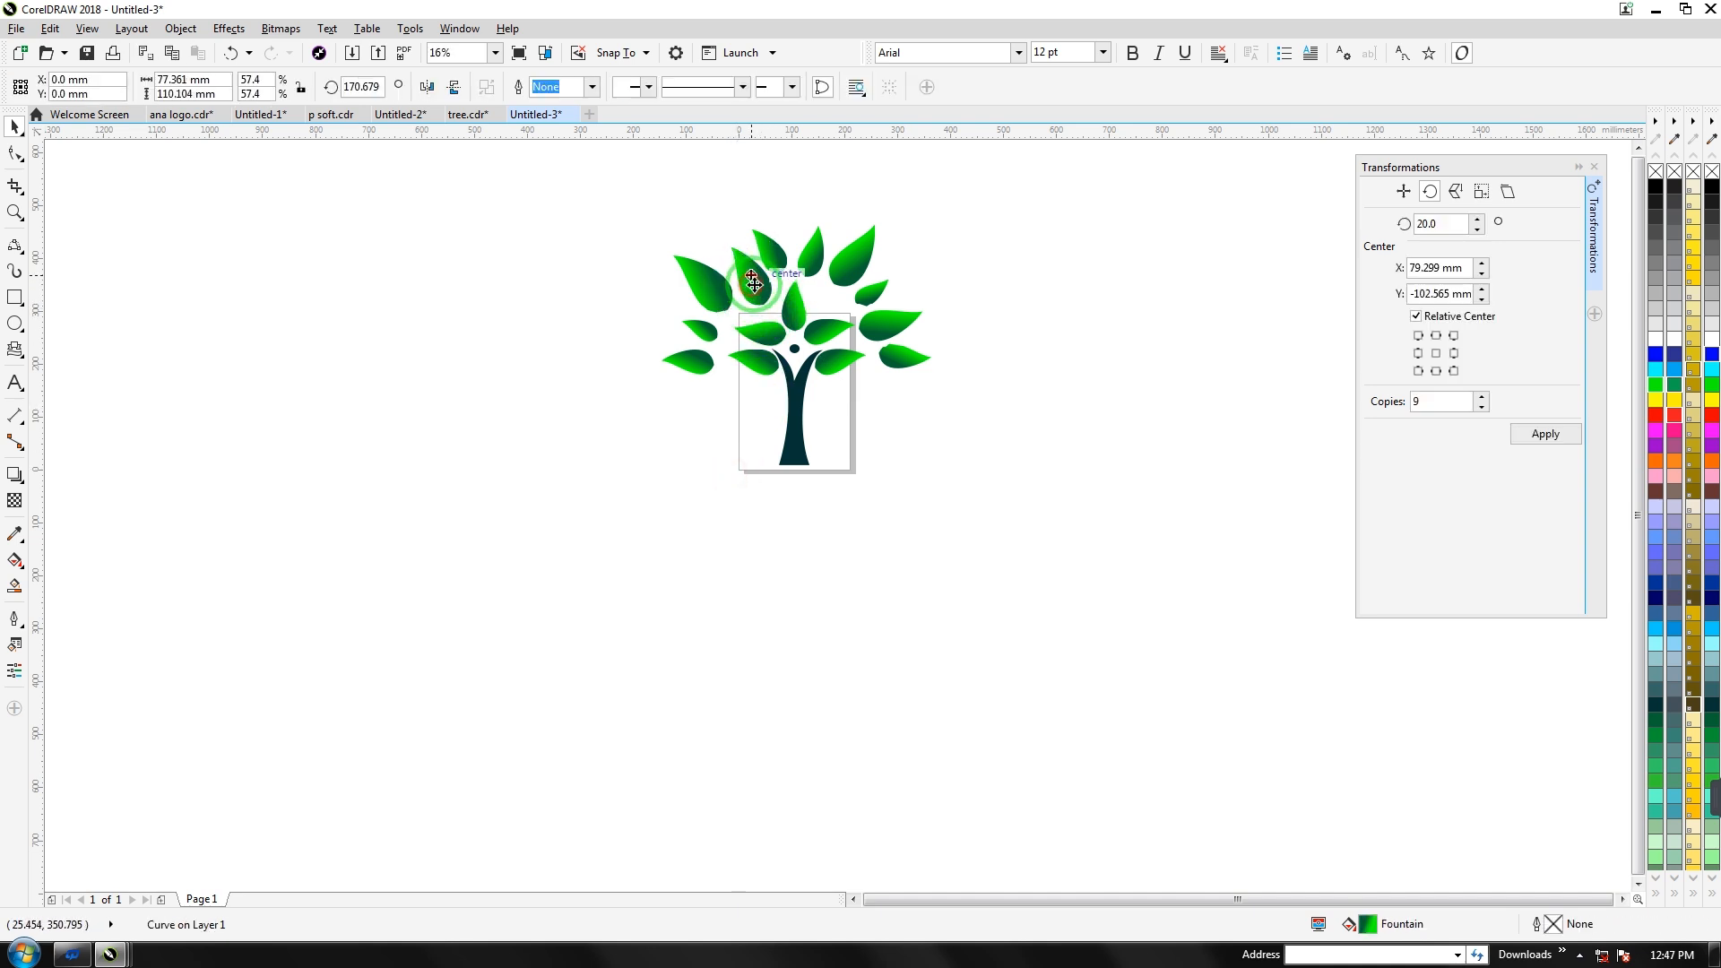
pyautogui.click(848, 271)
pyautogui.moveTo(822, 292); pyautogui.dragTo(813, 304)
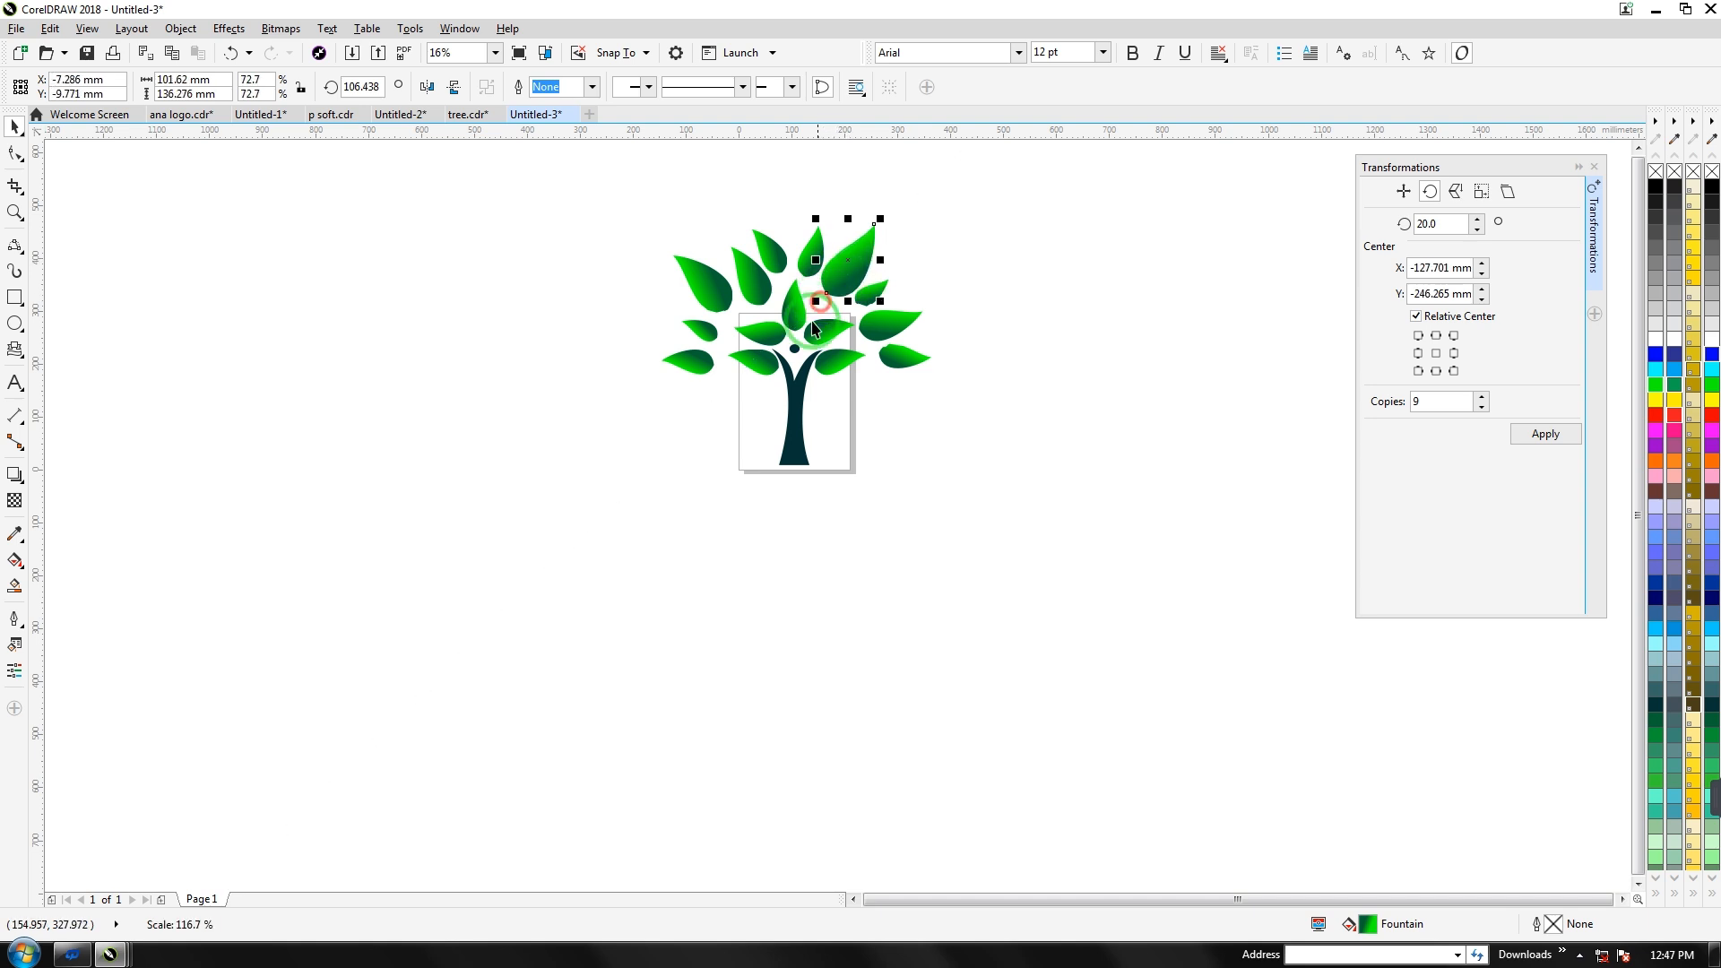
pyautogui.click(699, 415)
# Rotate the middle-left leaf slightly and nudge the upper-left leaf left and down
pyautogui.click(744, 358)
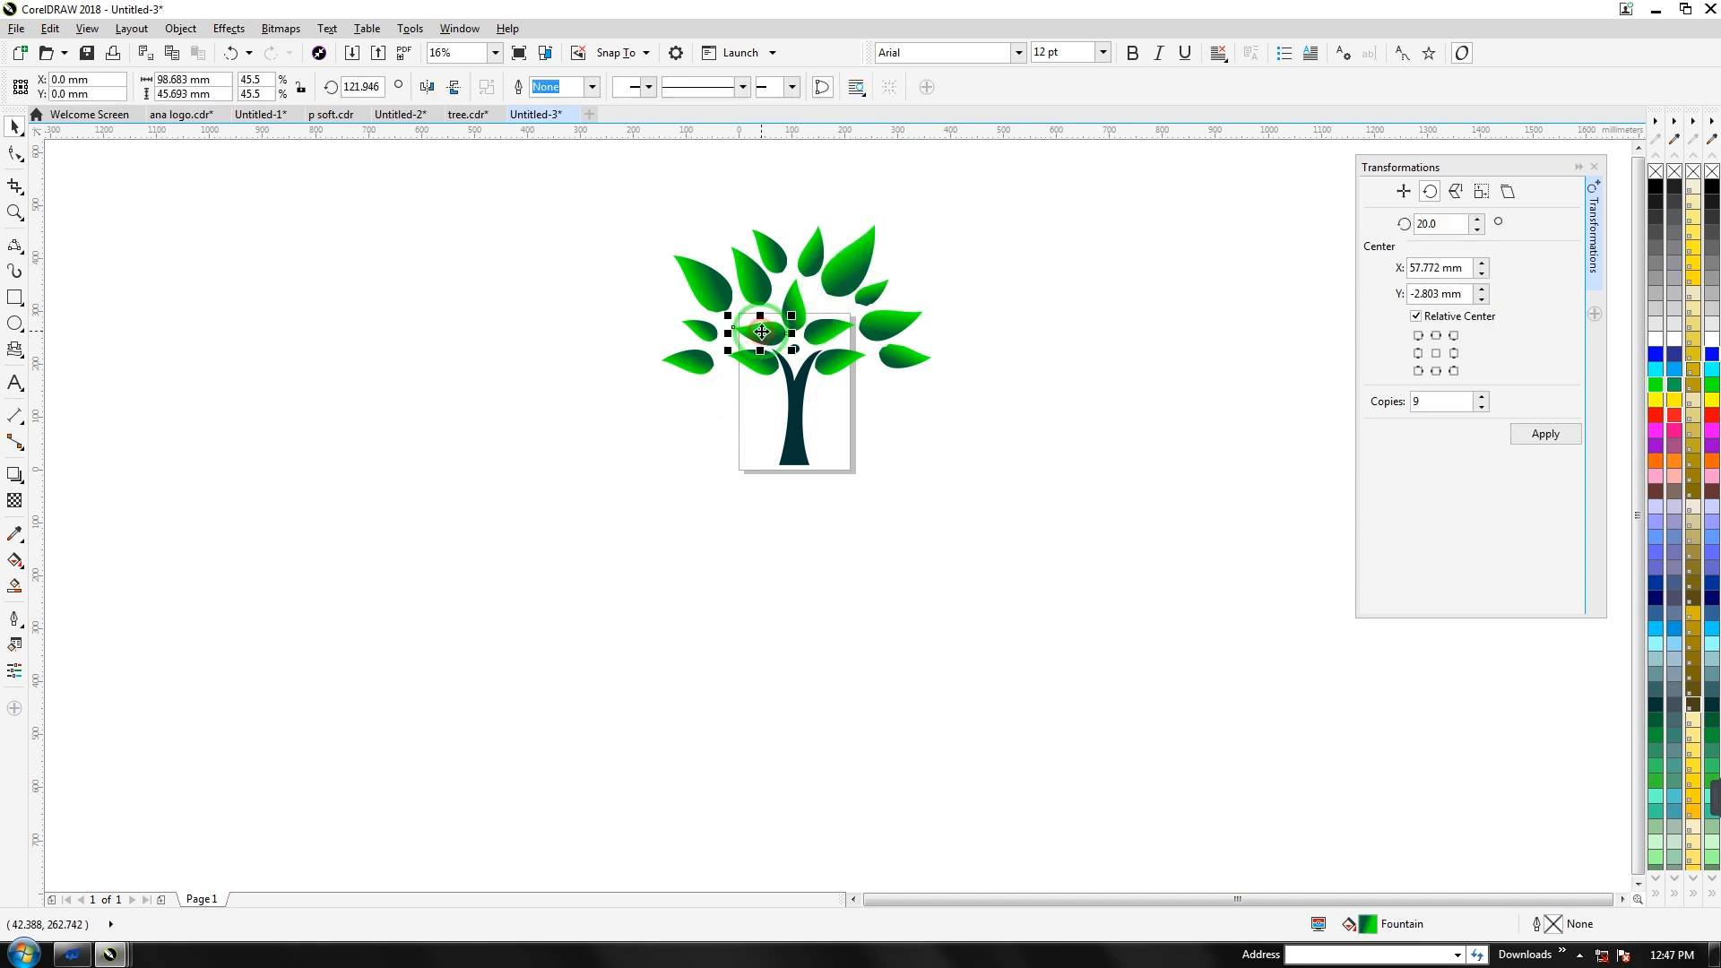
pyautogui.click(743, 359)
pyautogui.moveTo(728, 350); pyautogui.dragTo(722, 336)
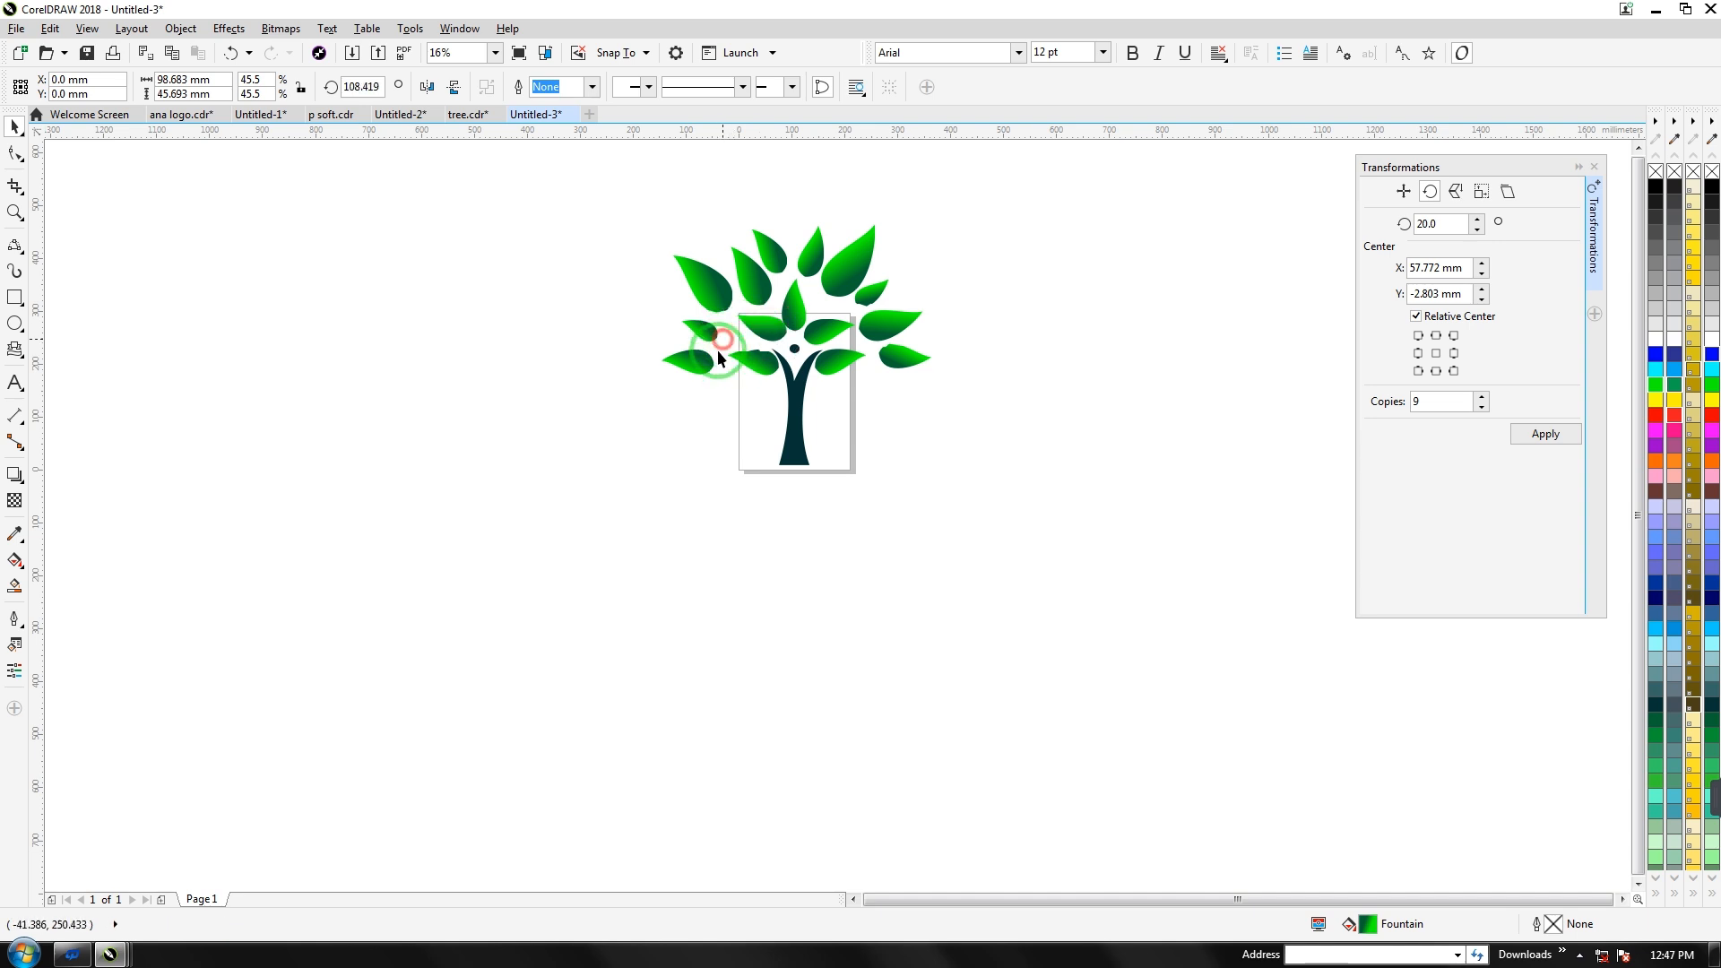
pyautogui.click(730, 373)
pyautogui.click(759, 332)
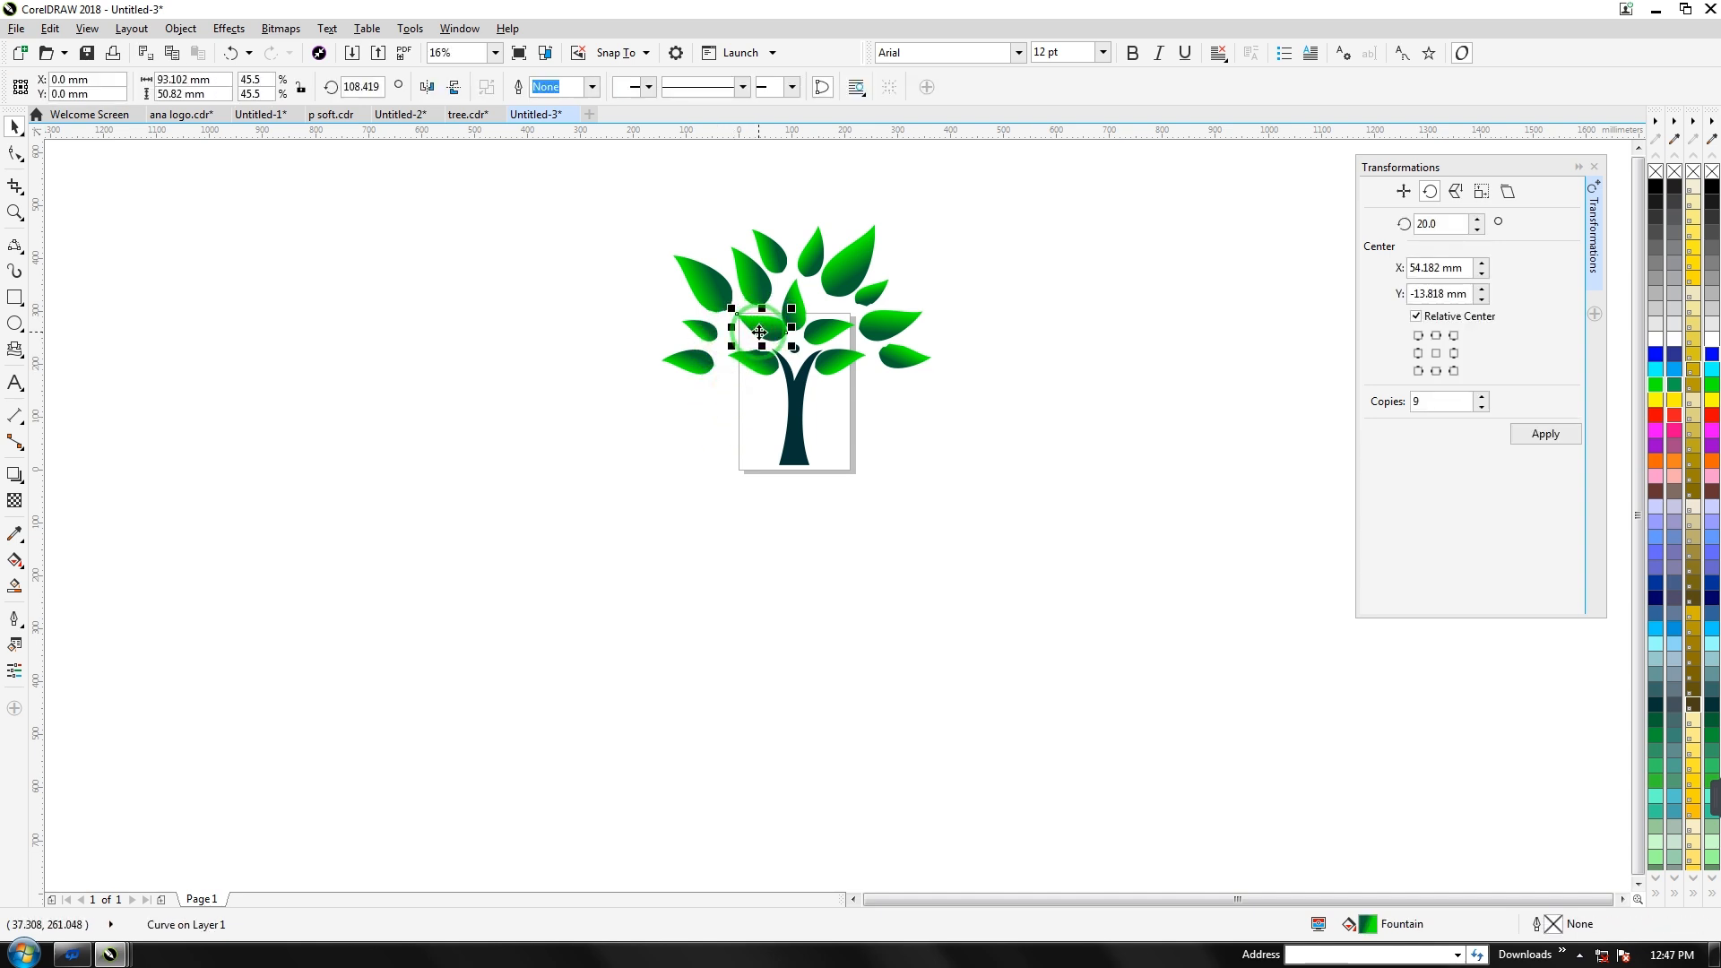
pyautogui.click(743, 383)
pyautogui.scroll(3, 776, 337)
pyautogui.moveTo(766, 330); pyautogui.dragTo(758, 334)
# Nudge the lower-left leaf right and up
pyautogui.click(860, 293)
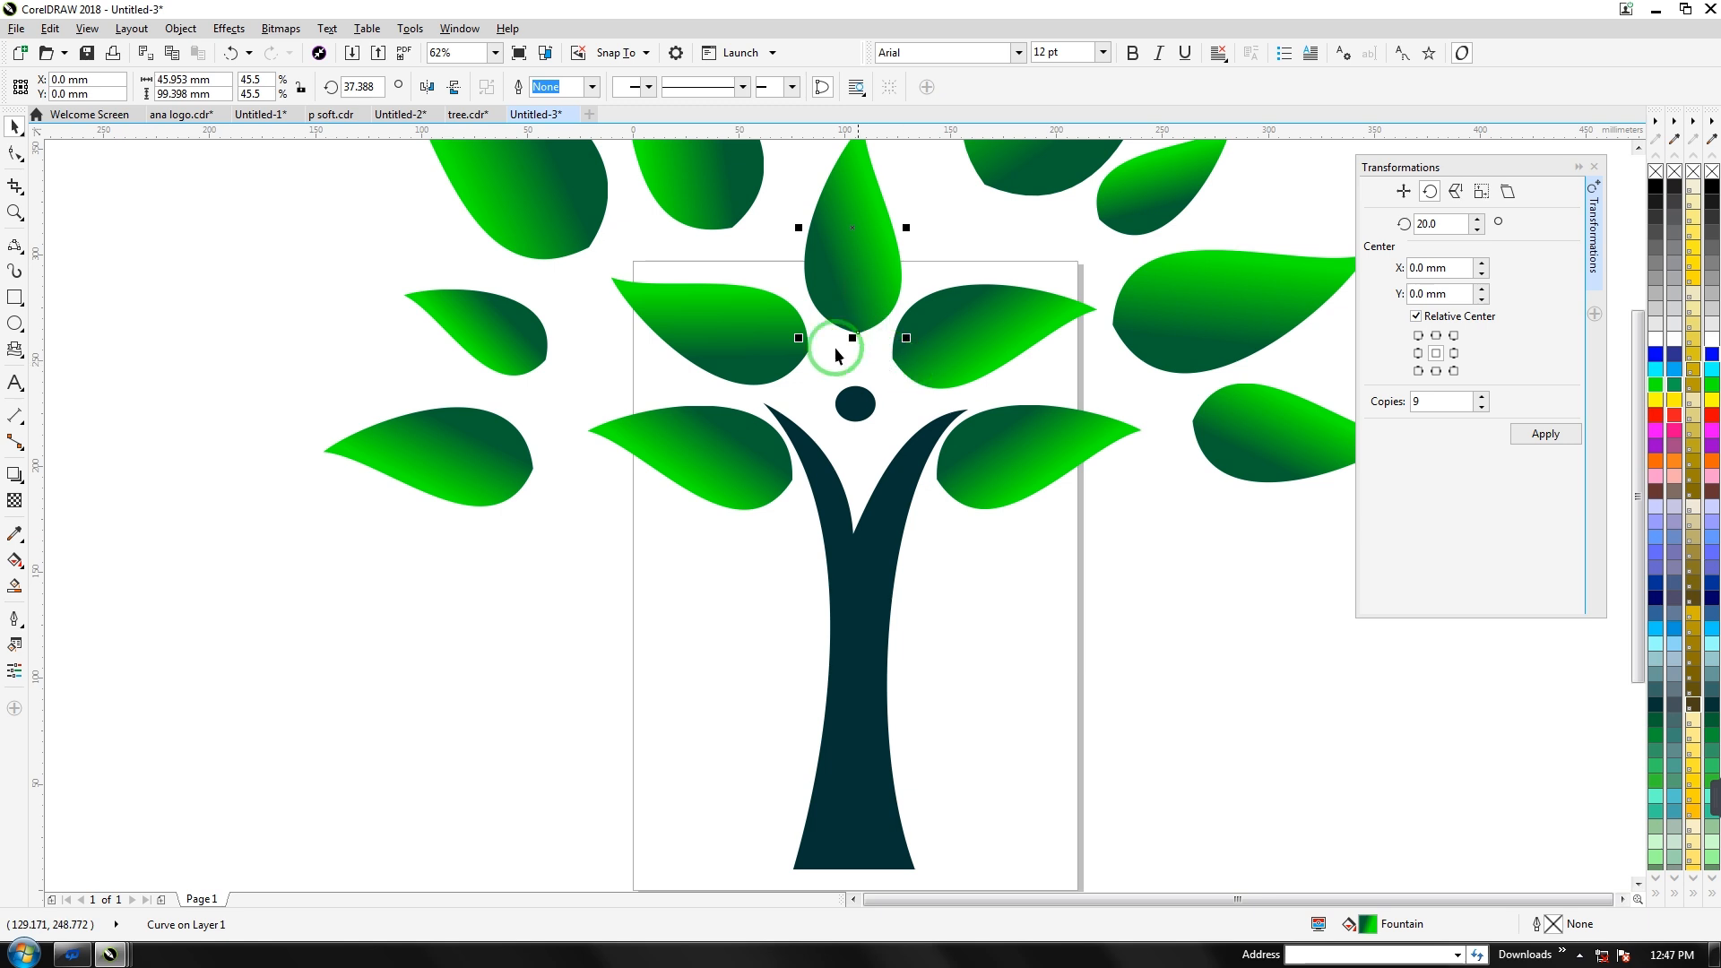
pyautogui.scroll(-2, 835, 352)
pyautogui.click(634, 441)
pyautogui.moveTo(658, 390); pyautogui.dragTo(675, 387)
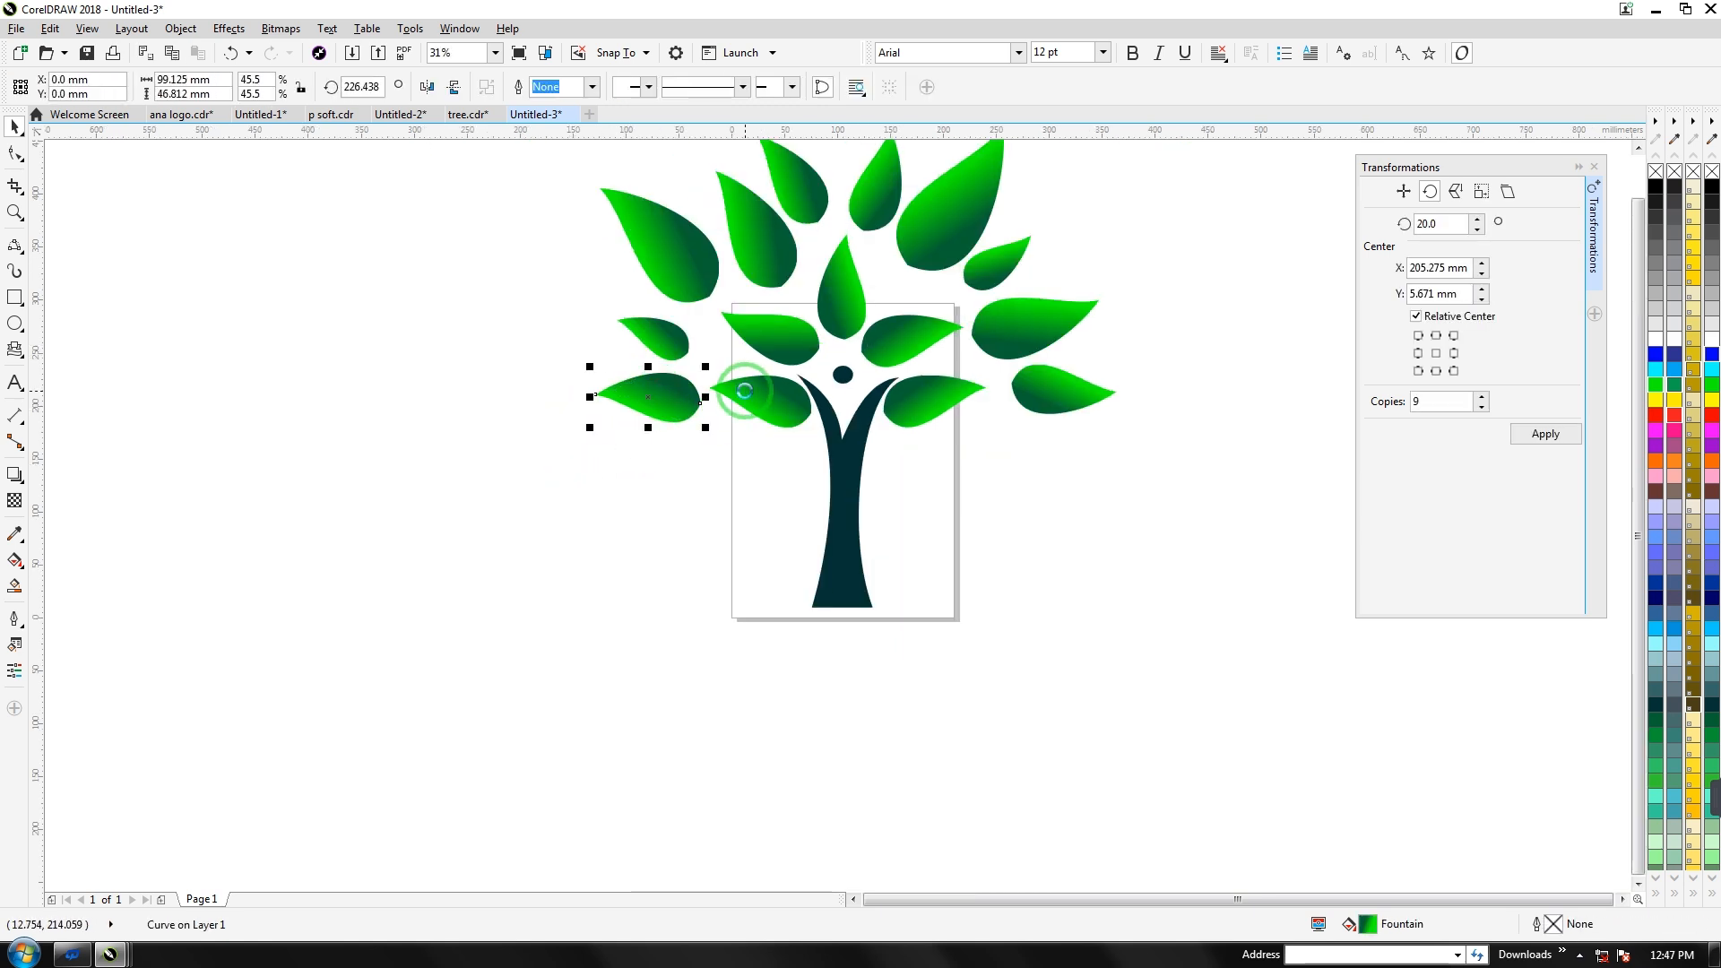
pyautogui.scroll(-2, 744, 399)
# Drop a copy of the right-side leaf below-right of the tree, with its pivot beside it
pyautogui.click(908, 392)
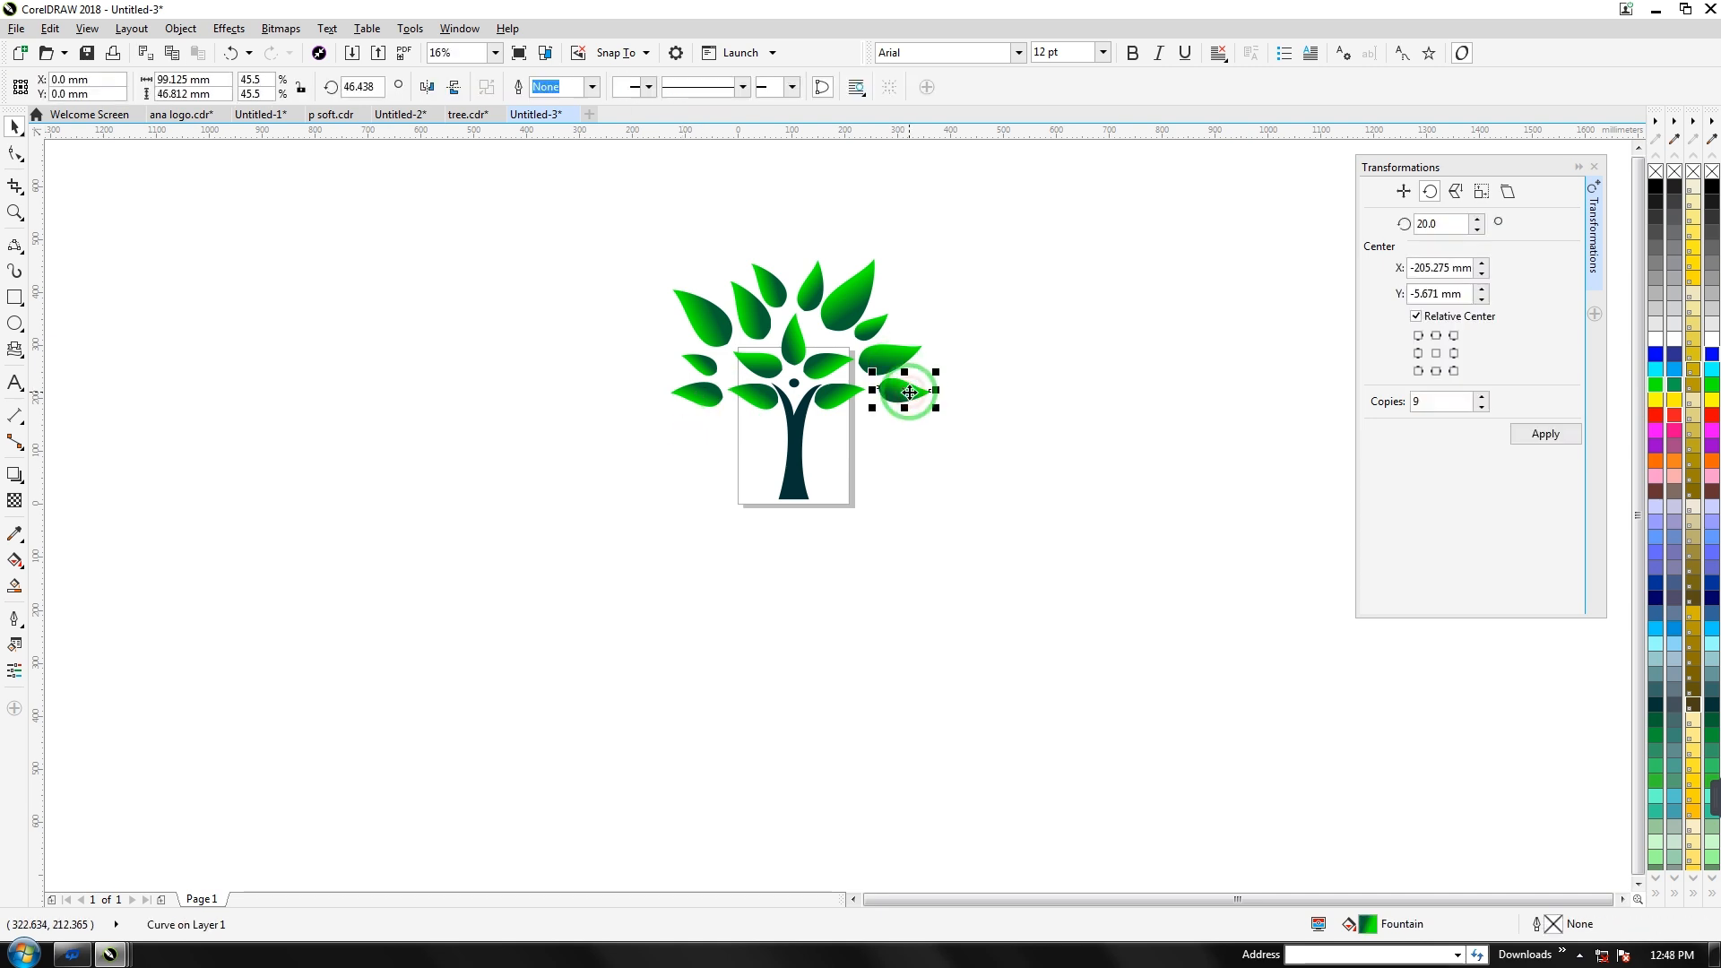
pyautogui.moveTo(905, 391); pyautogui.dragTo(1093, 509)
pyautogui.rightClick(1093, 510)
pyautogui.click(1092, 509)
pyautogui.moveTo(998, 510)
pyautogui.mouseDown()
pyautogui.moveTo(1050, 517)
pyautogui.moveTo(1051, 547)
pyautogui.mouseUp()
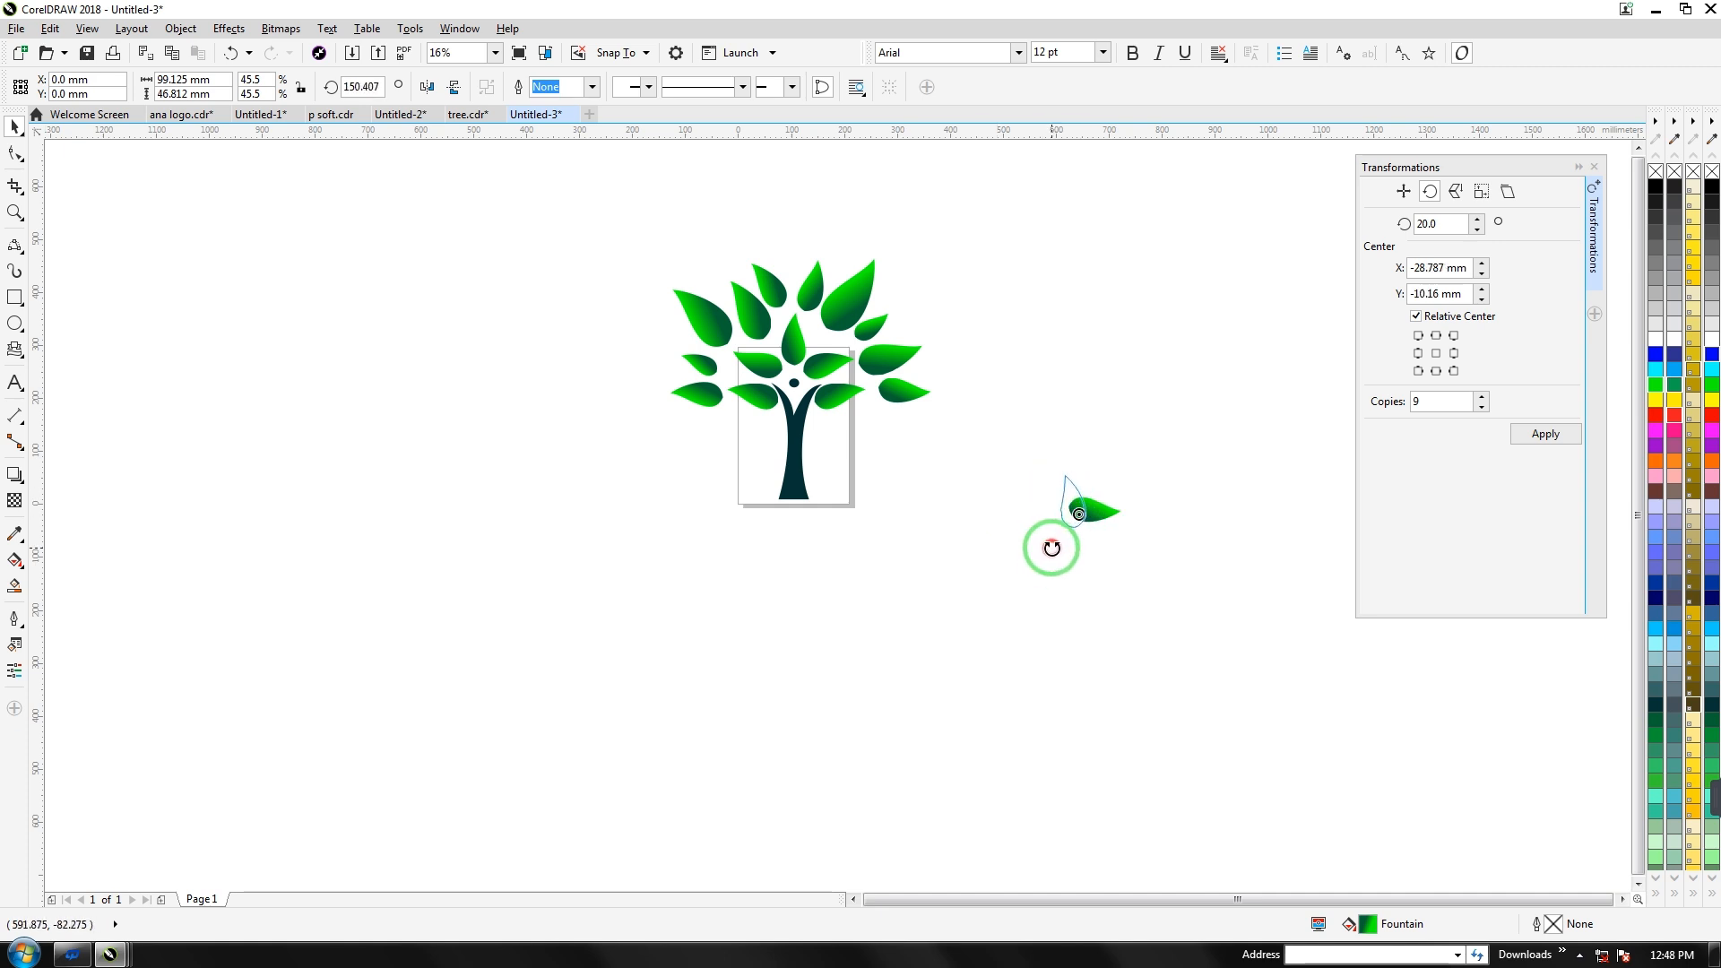
pyautogui.click(1043, 556)
pyautogui.click(1071, 487)
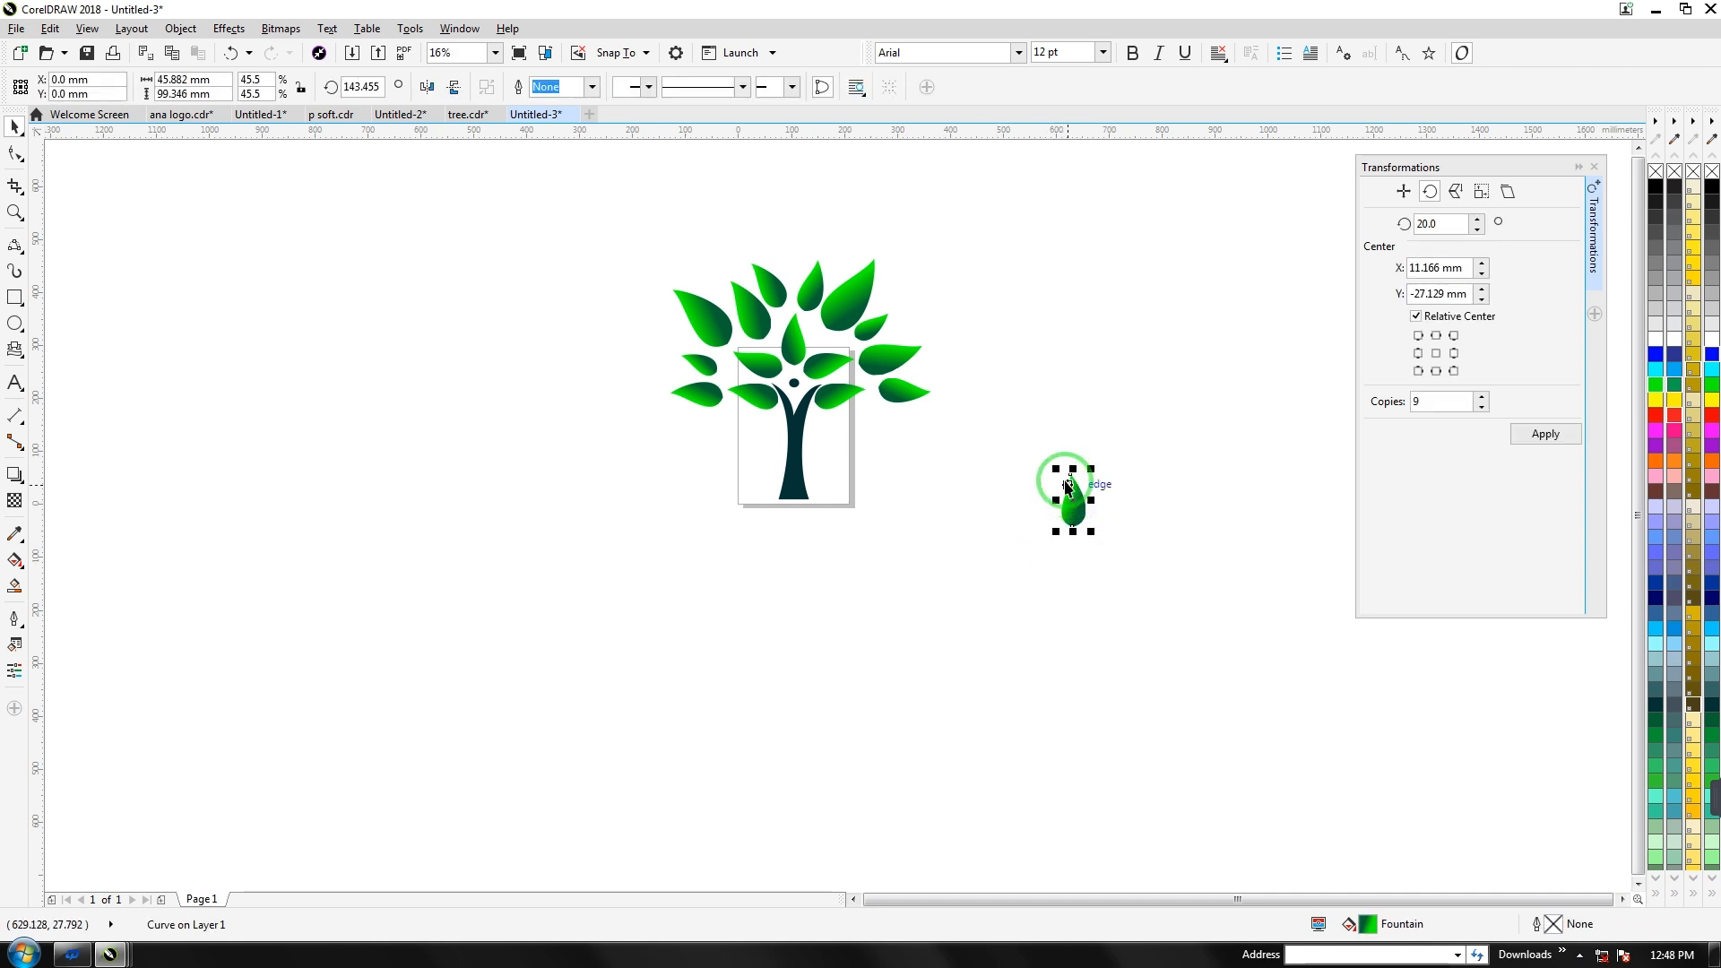
# Pull the copied leaf's top-node handles outward into a plumper teardrop
pyautogui.click(16, 153)
pyautogui.click(1066, 507)
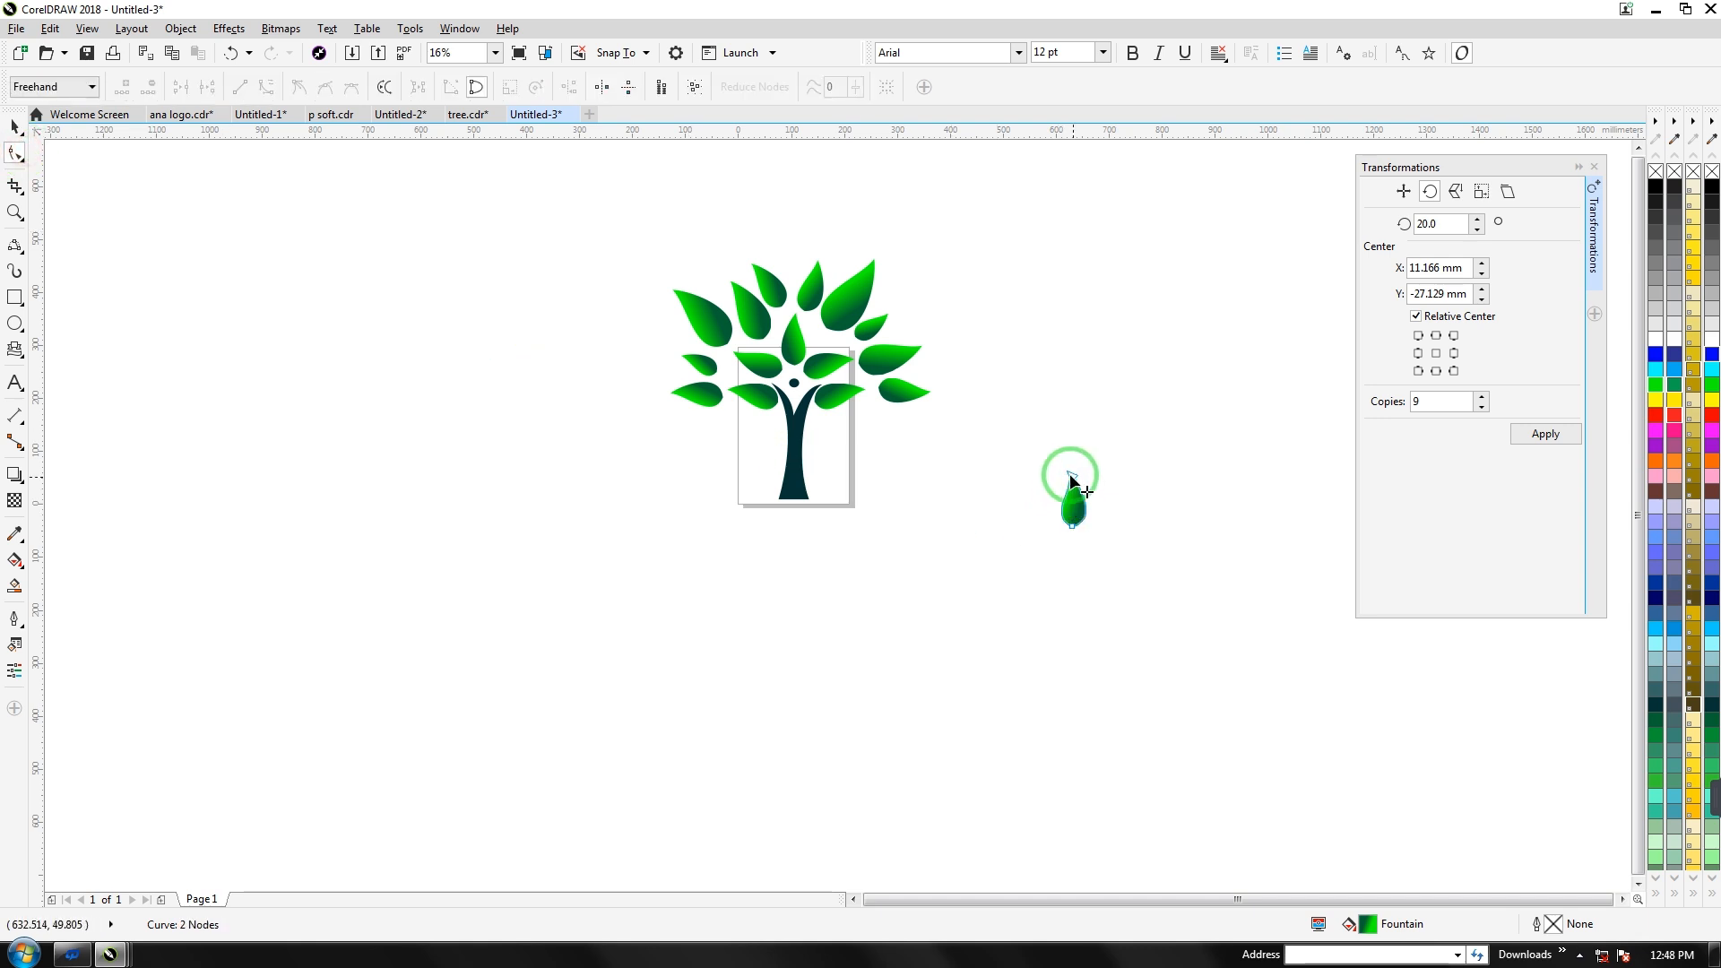
pyautogui.scroll(5, 1071, 481)
pyautogui.click(1091, 483)
pyautogui.moveTo(1092, 591); pyautogui.dragTo(1049, 565)
pyautogui.moveTo(1168, 558); pyautogui.dragTo(1168, 560)
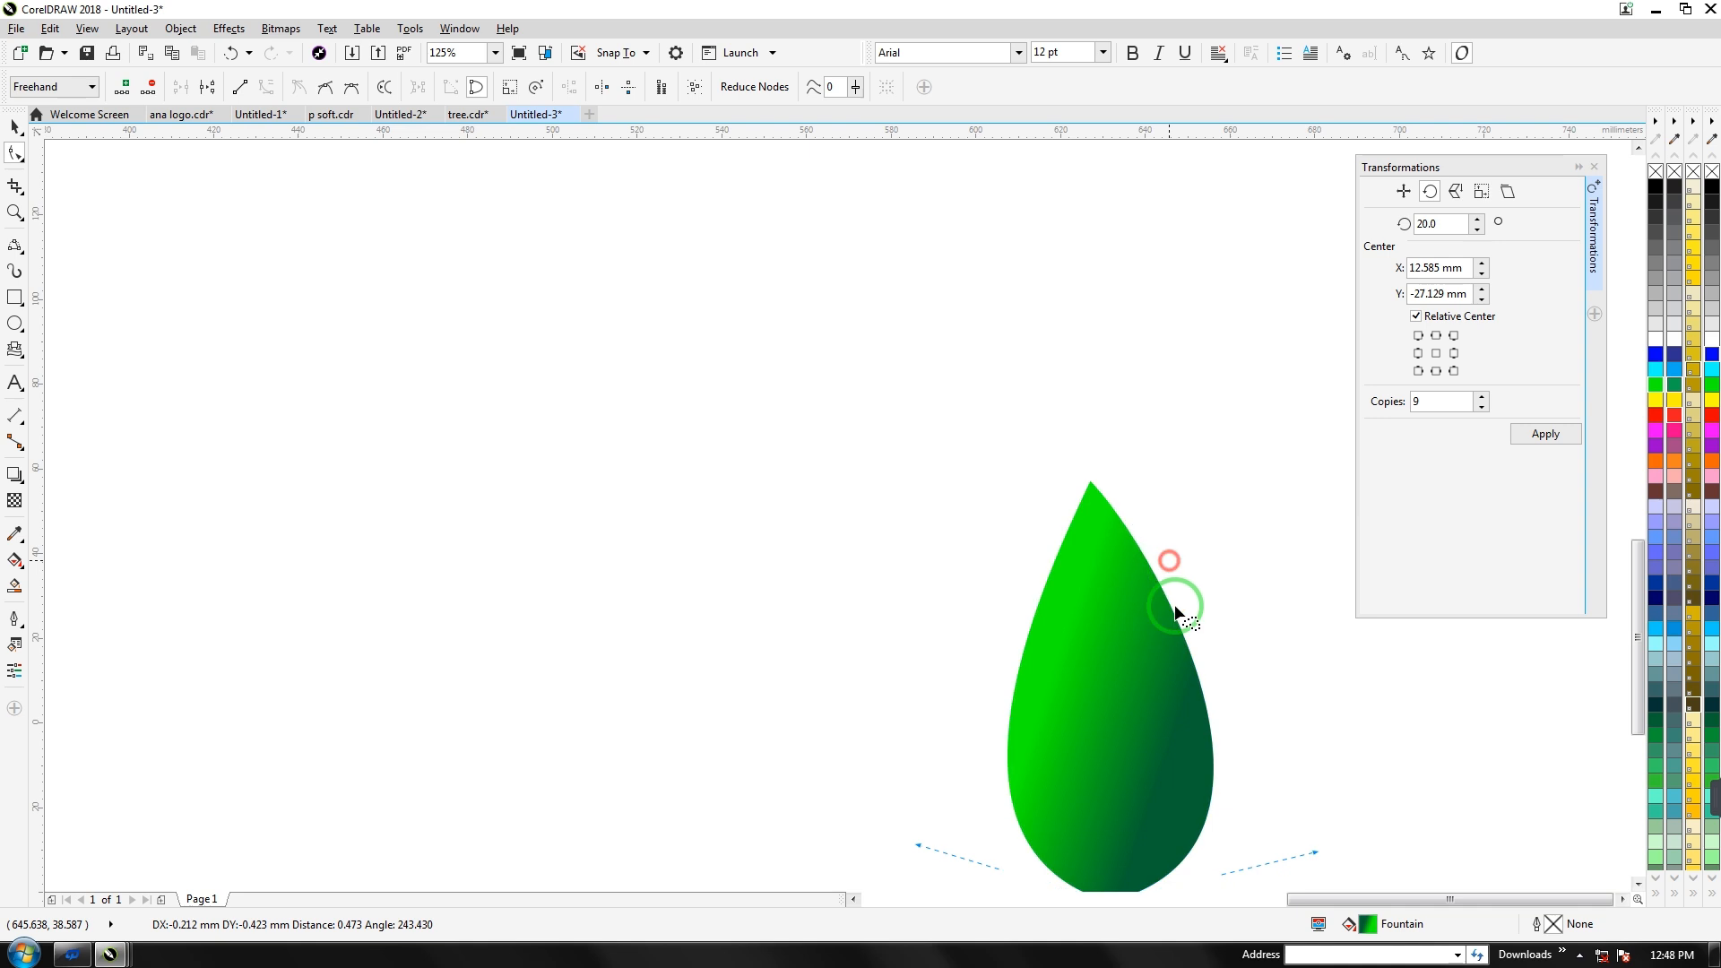
# Move the reshaped teardrop leaf upward
pyautogui.scroll(-3, 1211, 648)
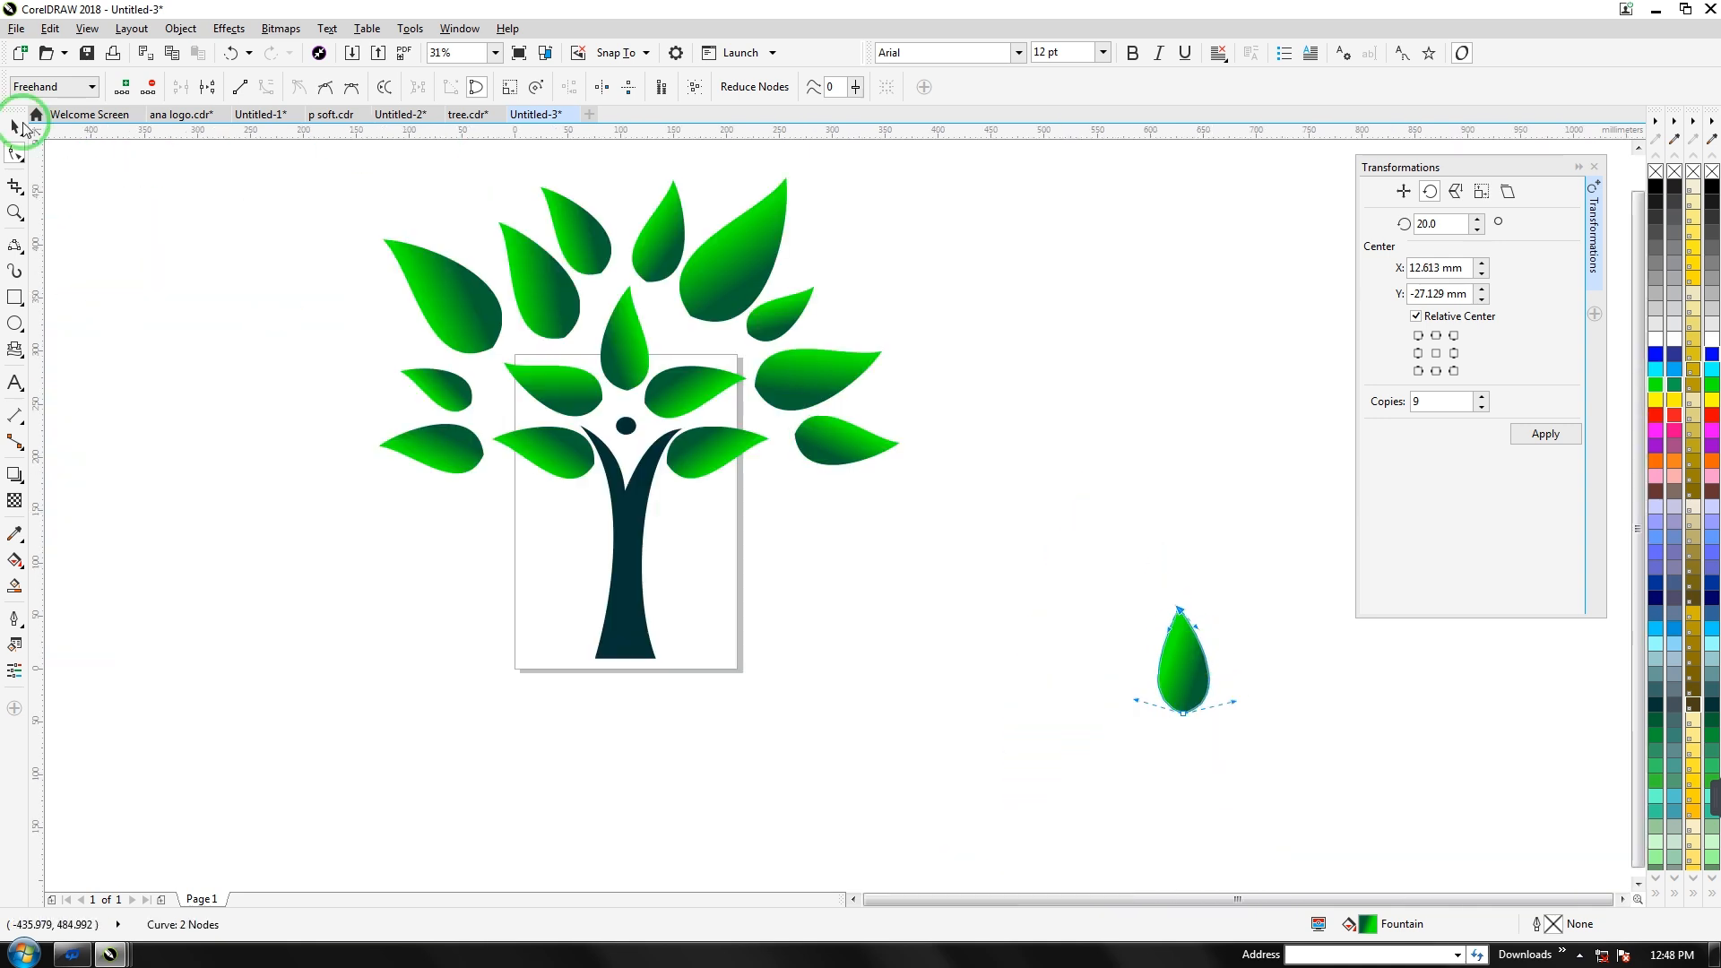
pyautogui.press('space')
pyautogui.moveTo(1236, 688); pyautogui.dragTo(1198, 481)
pyautogui.moveTo(1186, 634)
pyautogui.mouseDown()
pyautogui.moveTo(1162, 417)
pyautogui.moveTo(1159, 654)
pyautogui.mouseUp()
# Rotate nine copies of the leaf around a pivot below it and group all ten
pyautogui.click(1161, 418)
pyautogui.click(1538, 433)
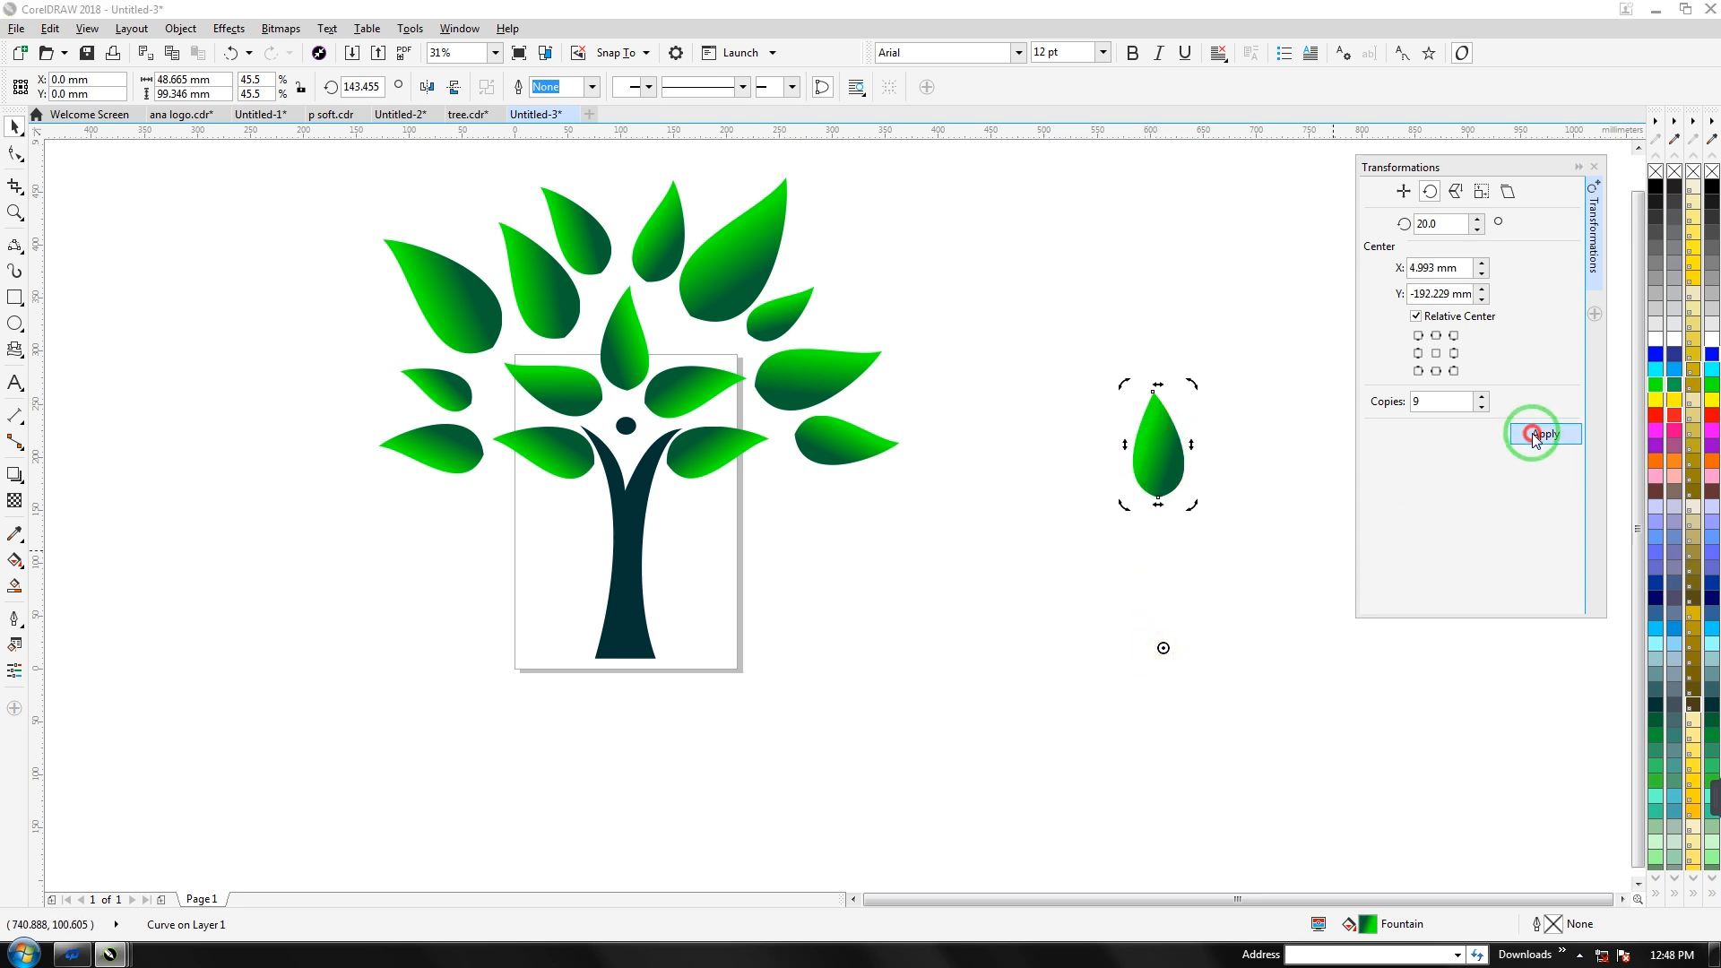
pyautogui.scroll(-2, 1168, 375)
pyautogui.moveTo(1206, 338); pyautogui.dragTo(1035, 688)
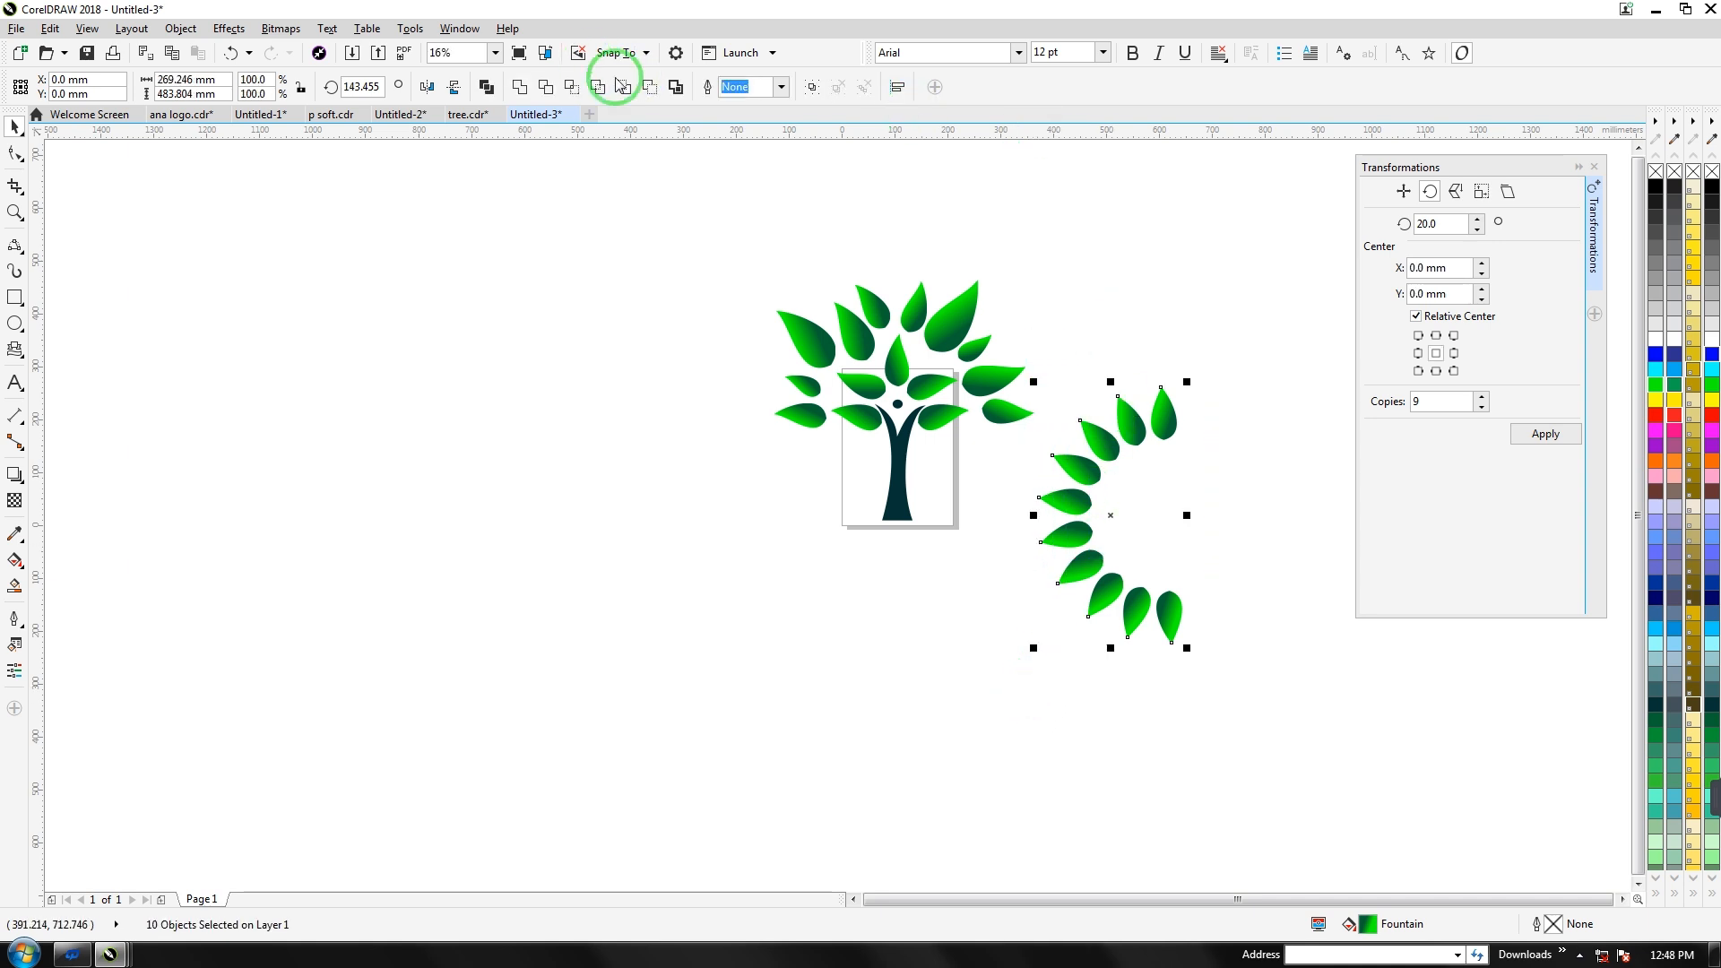
pyautogui.click(811, 87)
# Rotate the ten-leaf arc upright and lay it over the tree canopy
pyautogui.moveTo(1095, 519); pyautogui.dragTo(408, 438)
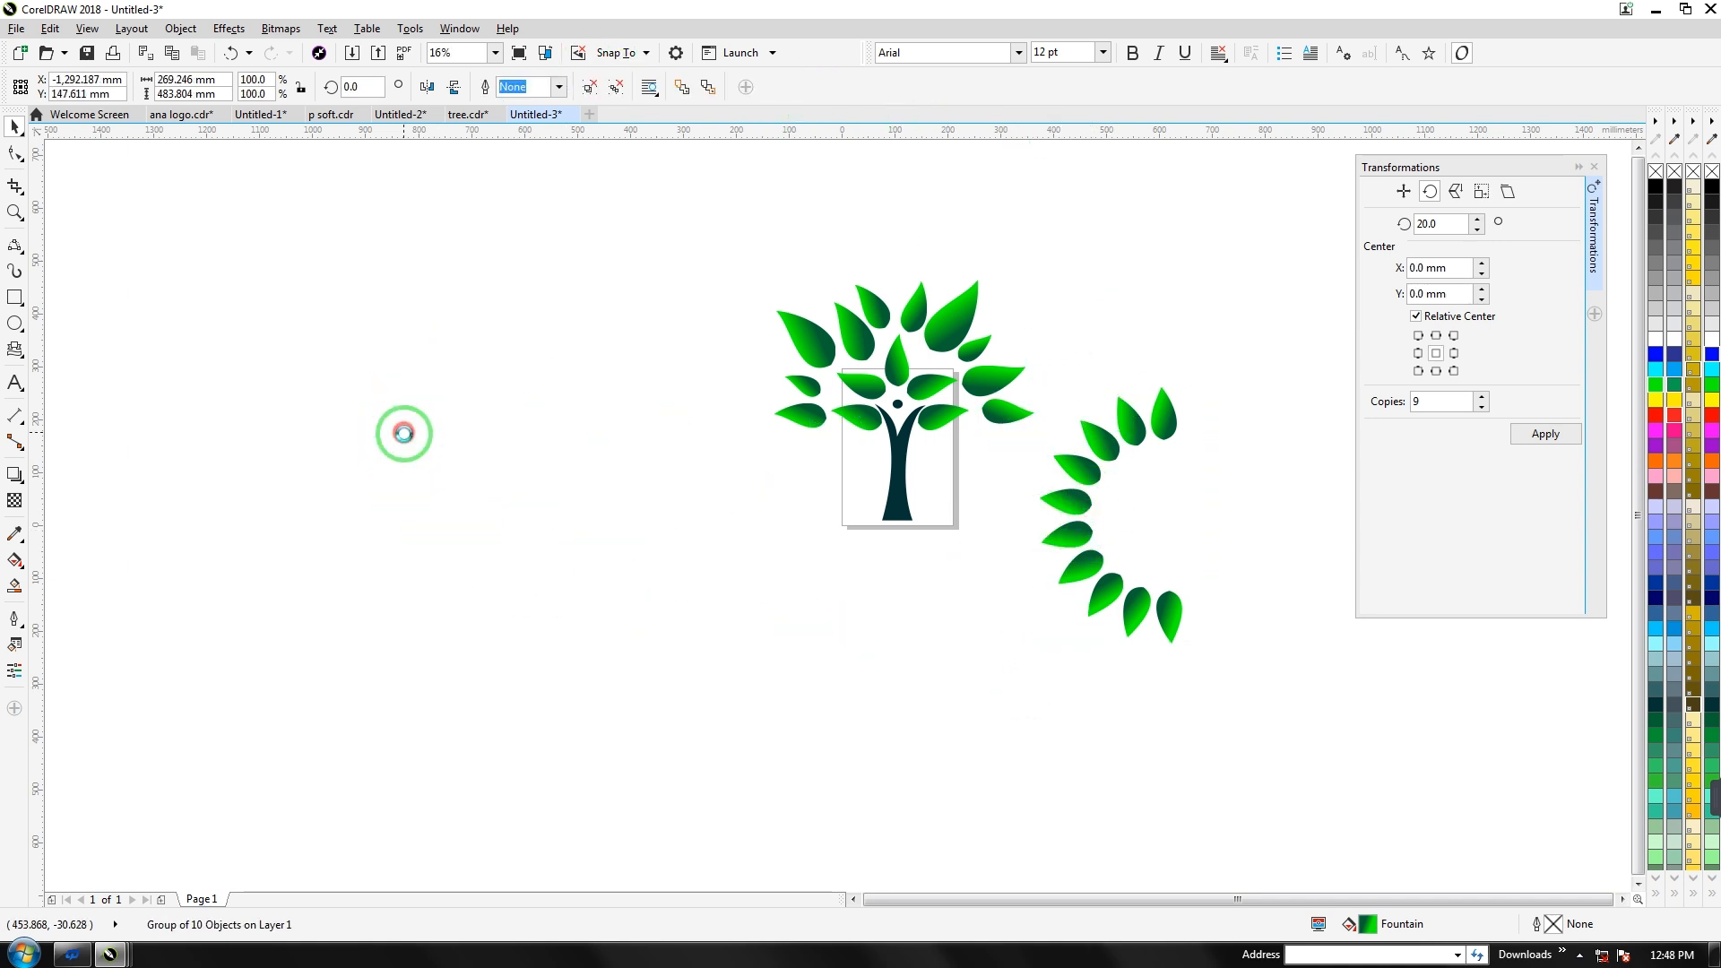
pyautogui.moveTo(499, 573); pyautogui.dragTo(673, 696)
pyautogui.click(488, 548)
pyautogui.click(564, 383)
pyautogui.moveTo(568, 323); pyautogui.dragTo(650, 578)
pyautogui.moveTo(536, 450); pyautogui.dragTo(950, 264)
pyautogui.click(1089, 383)
# Inspect individual canopy leaves and shrink a small leaf to about 75%
pyautogui.click(1047, 370)
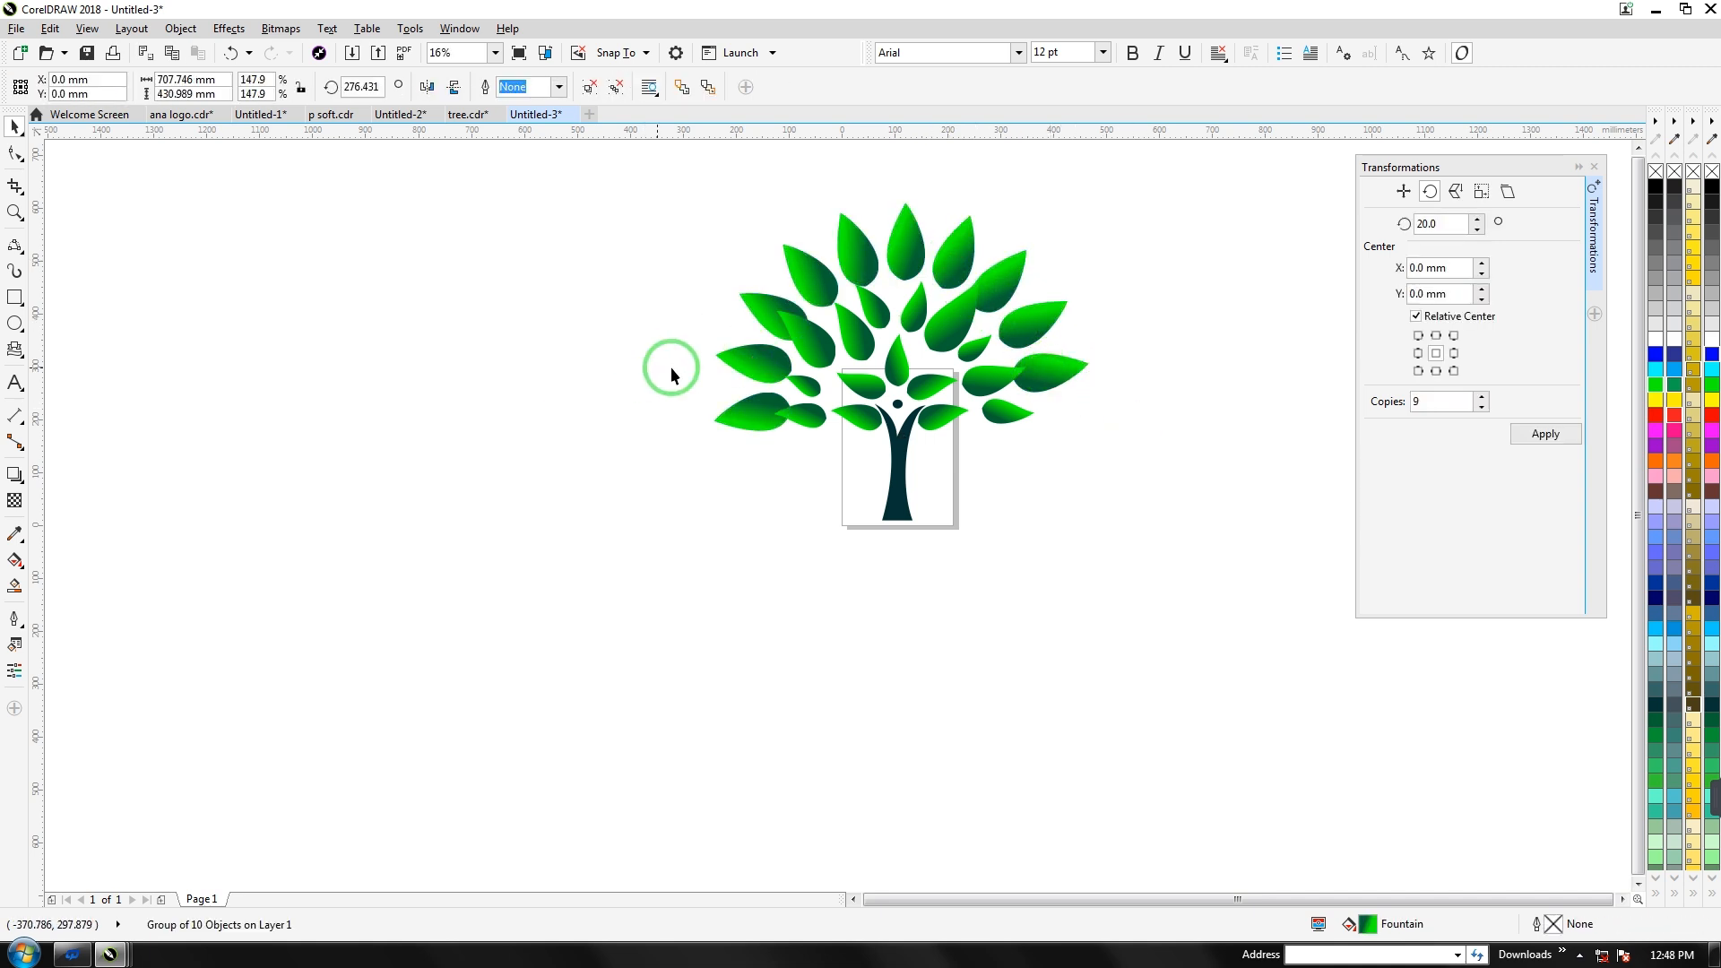
pyautogui.click(649, 315)
pyautogui.click(798, 336)
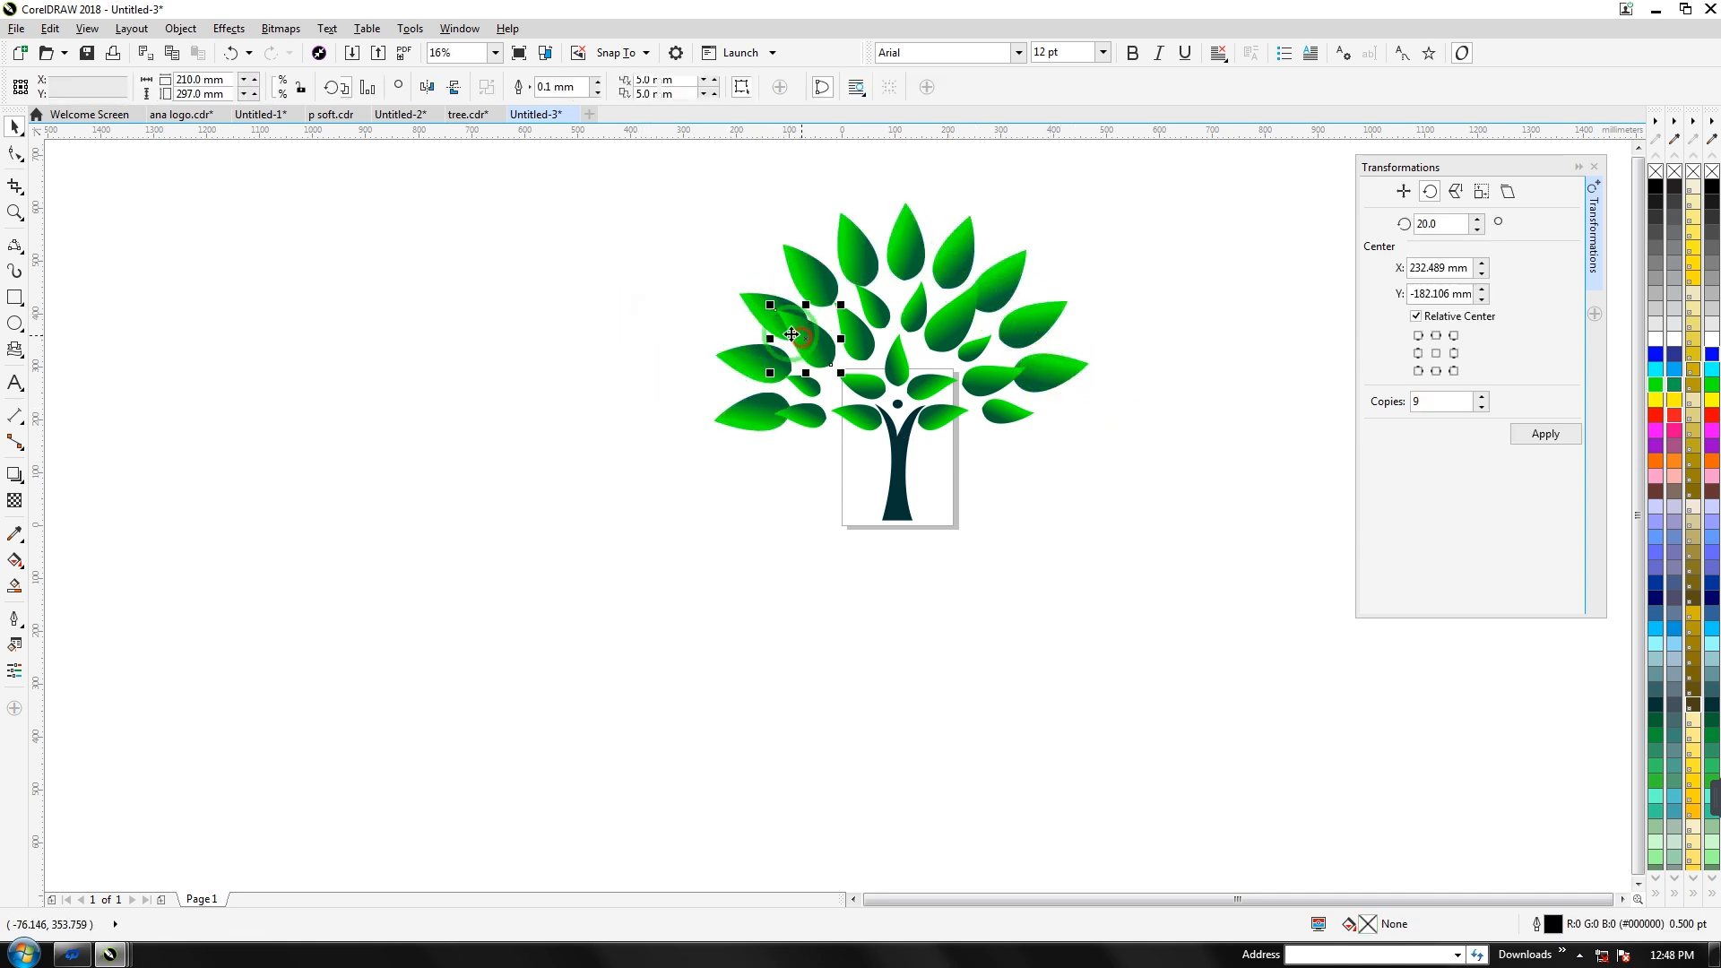
pyautogui.click(616, 312)
pyautogui.click(1008, 380)
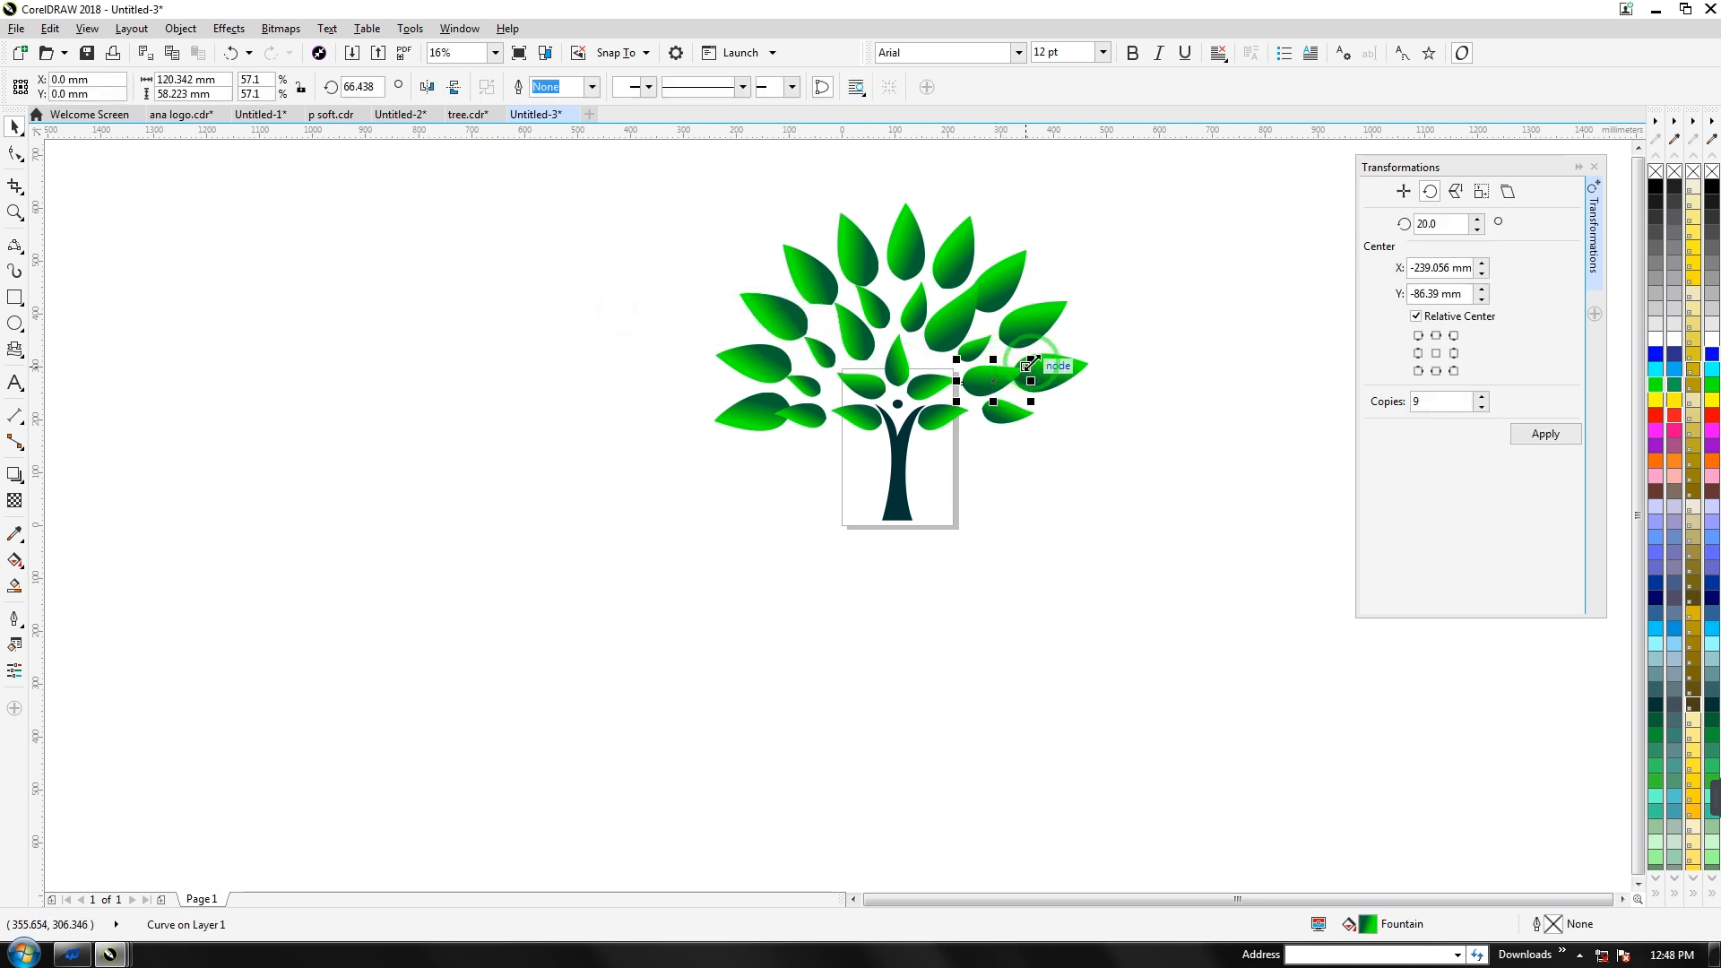
pyautogui.click(966, 315)
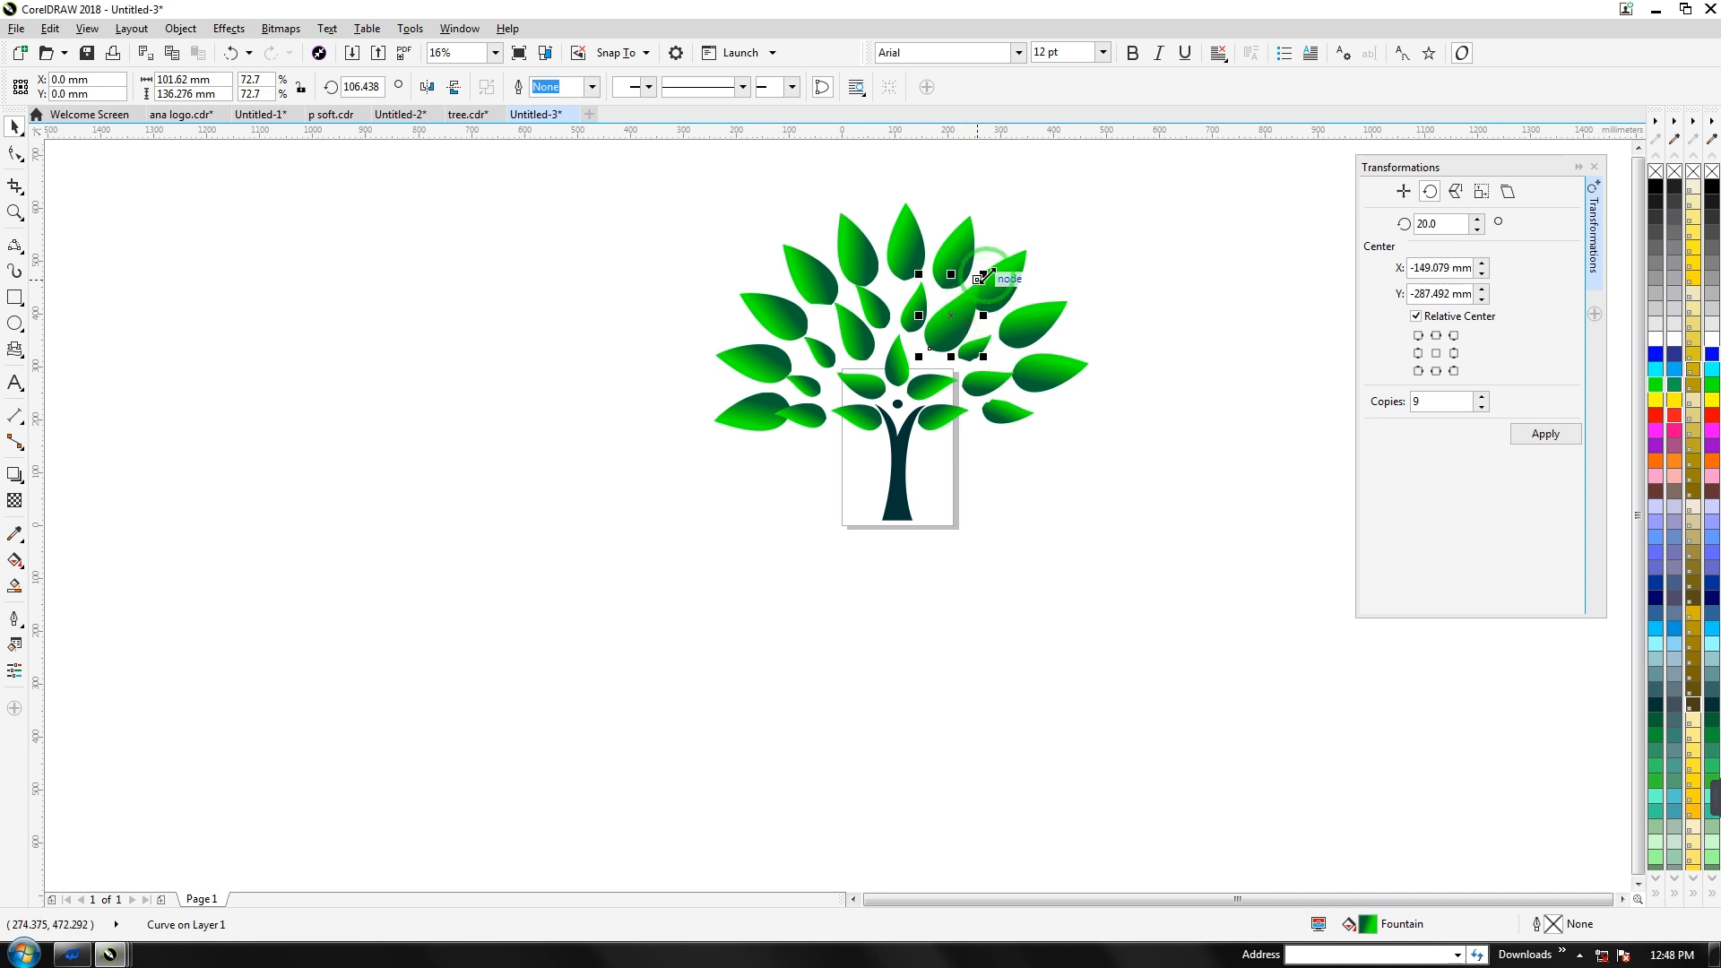
pyautogui.click(1084, 314)
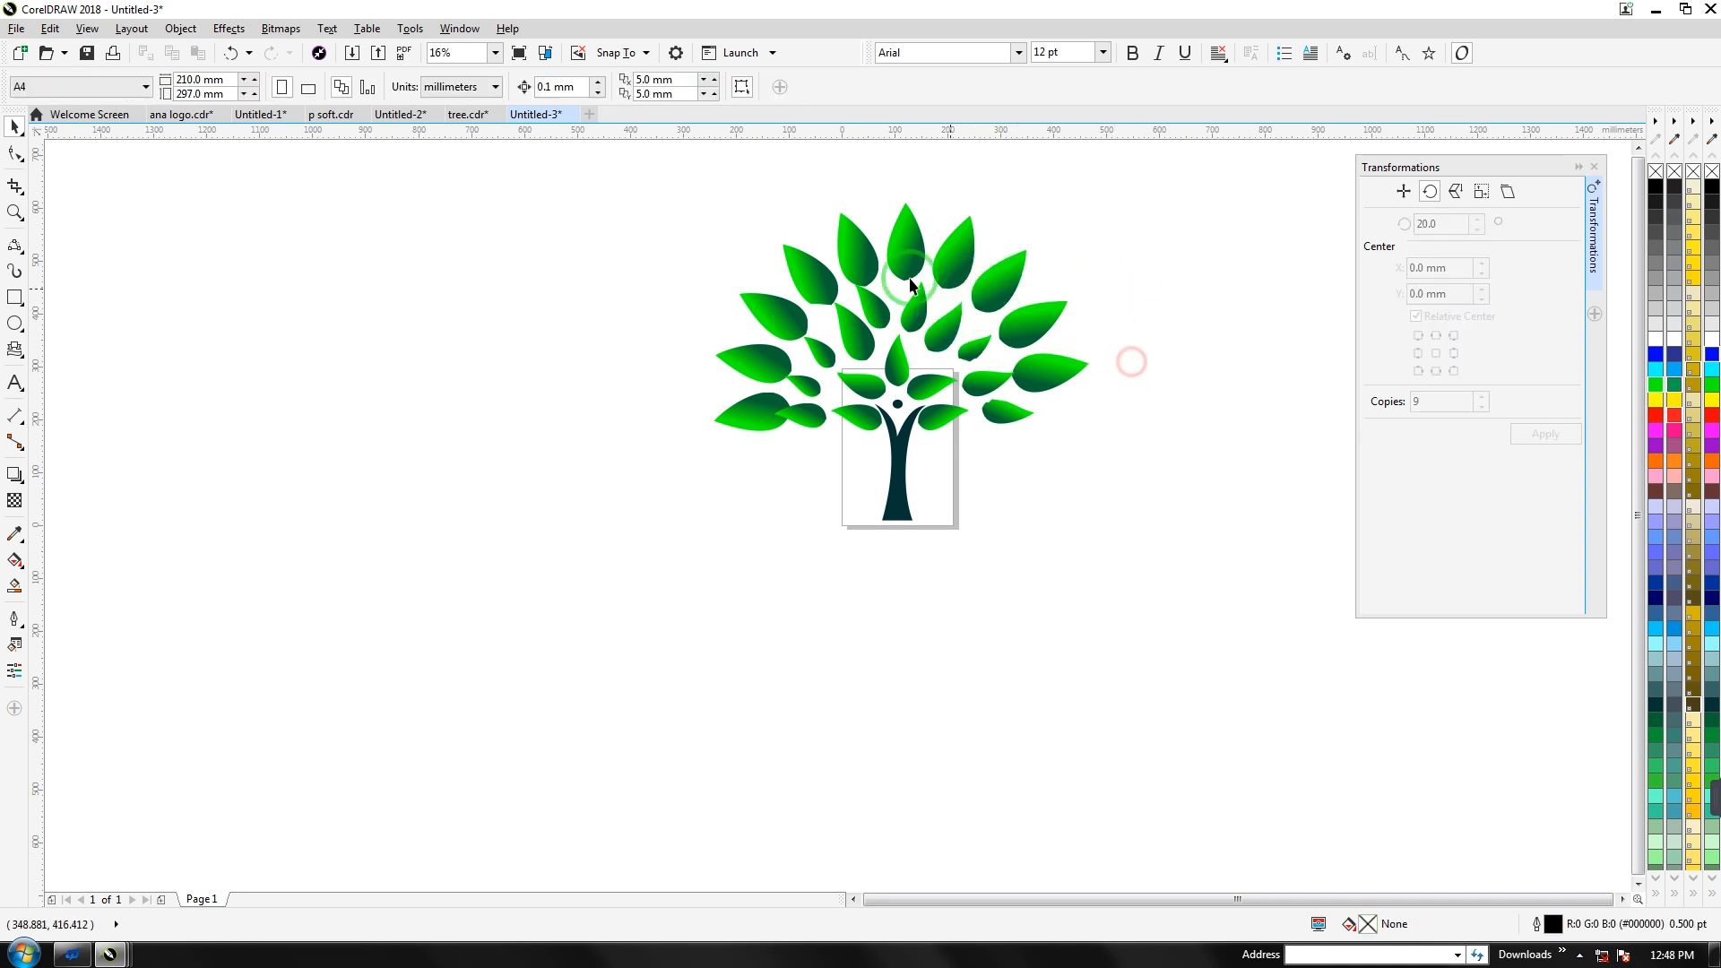
pyautogui.click(741, 417)
pyautogui.click(810, 414)
pyautogui.moveTo(768, 396); pyautogui.dragTo(777, 397)
pyautogui.click(749, 514)
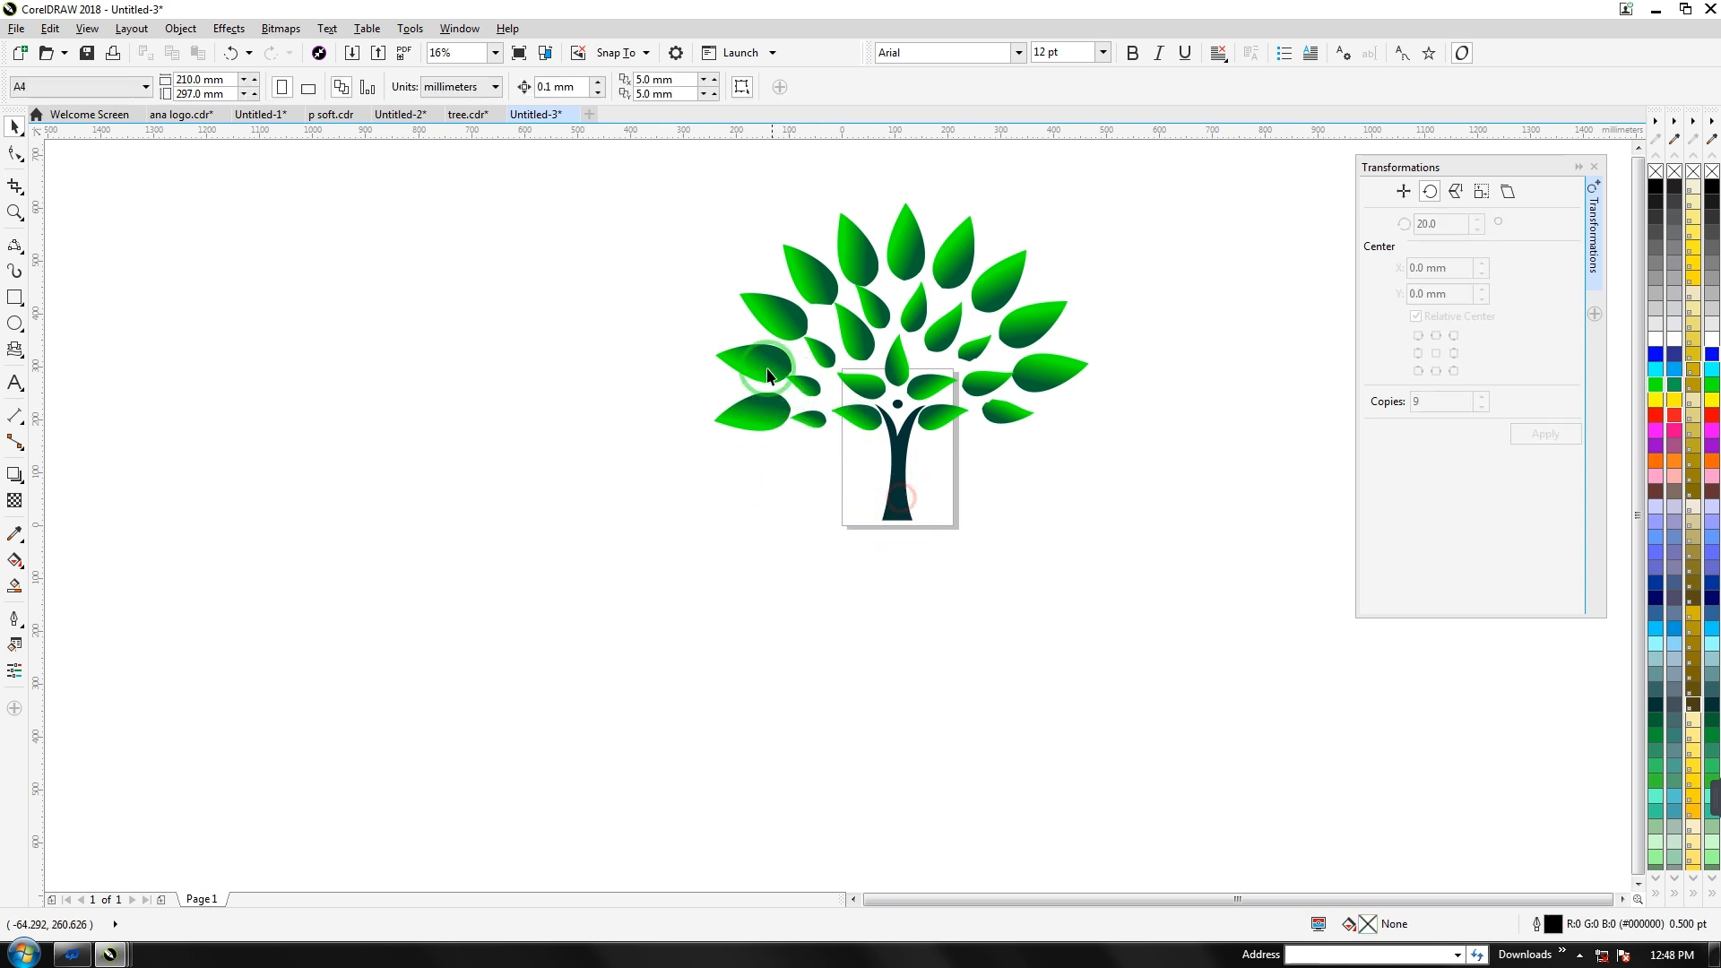
# Ungroup the tree and enlarge the upper-left, upper-right (about 112%) and right-side leaves
pyautogui.click(851, 253)
pyautogui.click(648, 86)
pyautogui.click(534, 276)
pyautogui.click(766, 244)
pyautogui.moveTo(777, 239); pyautogui.dragTo(755, 214)
pyautogui.click(994, 276)
pyautogui.moveTo(1053, 249); pyautogui.dragTo(1052, 237)
pyautogui.click(1073, 370)
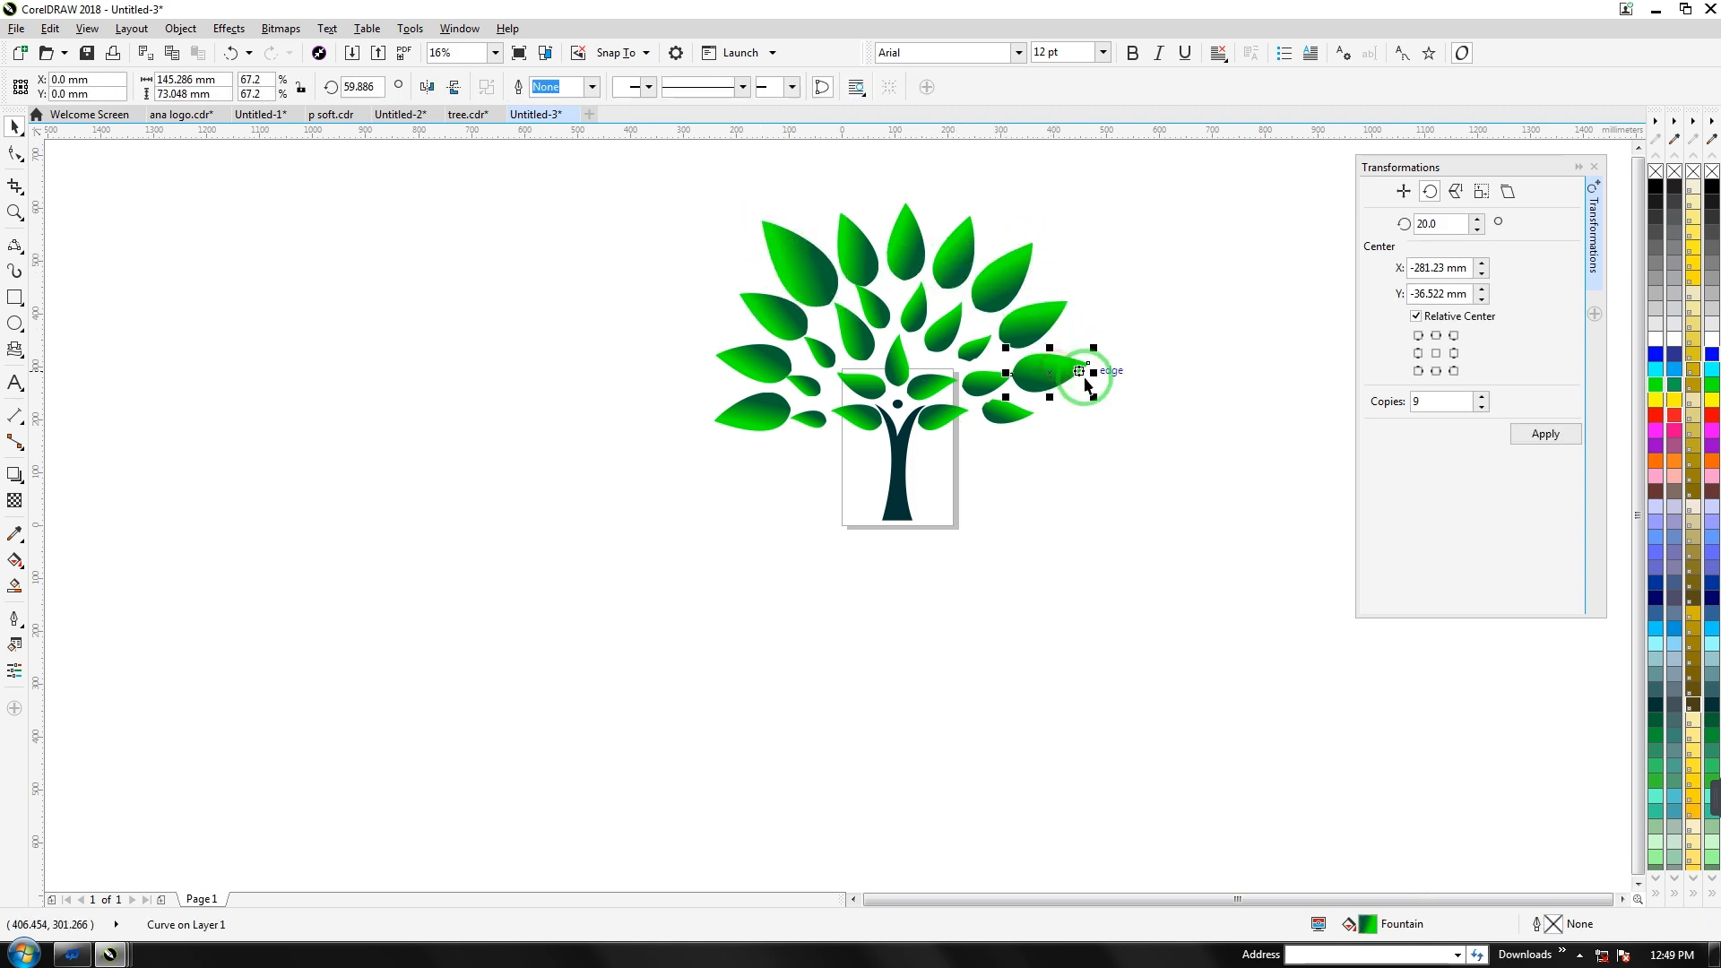
pyautogui.moveTo(1099, 398); pyautogui.dragTo(1117, 412)
# Enlarge the left-side leaf to about 85% and move it farther out
pyautogui.click(771, 502)
pyautogui.click(704, 399)
pyautogui.moveTo(710, 390); pyautogui.dragTo(740, 357)
pyautogui.click(706, 482)
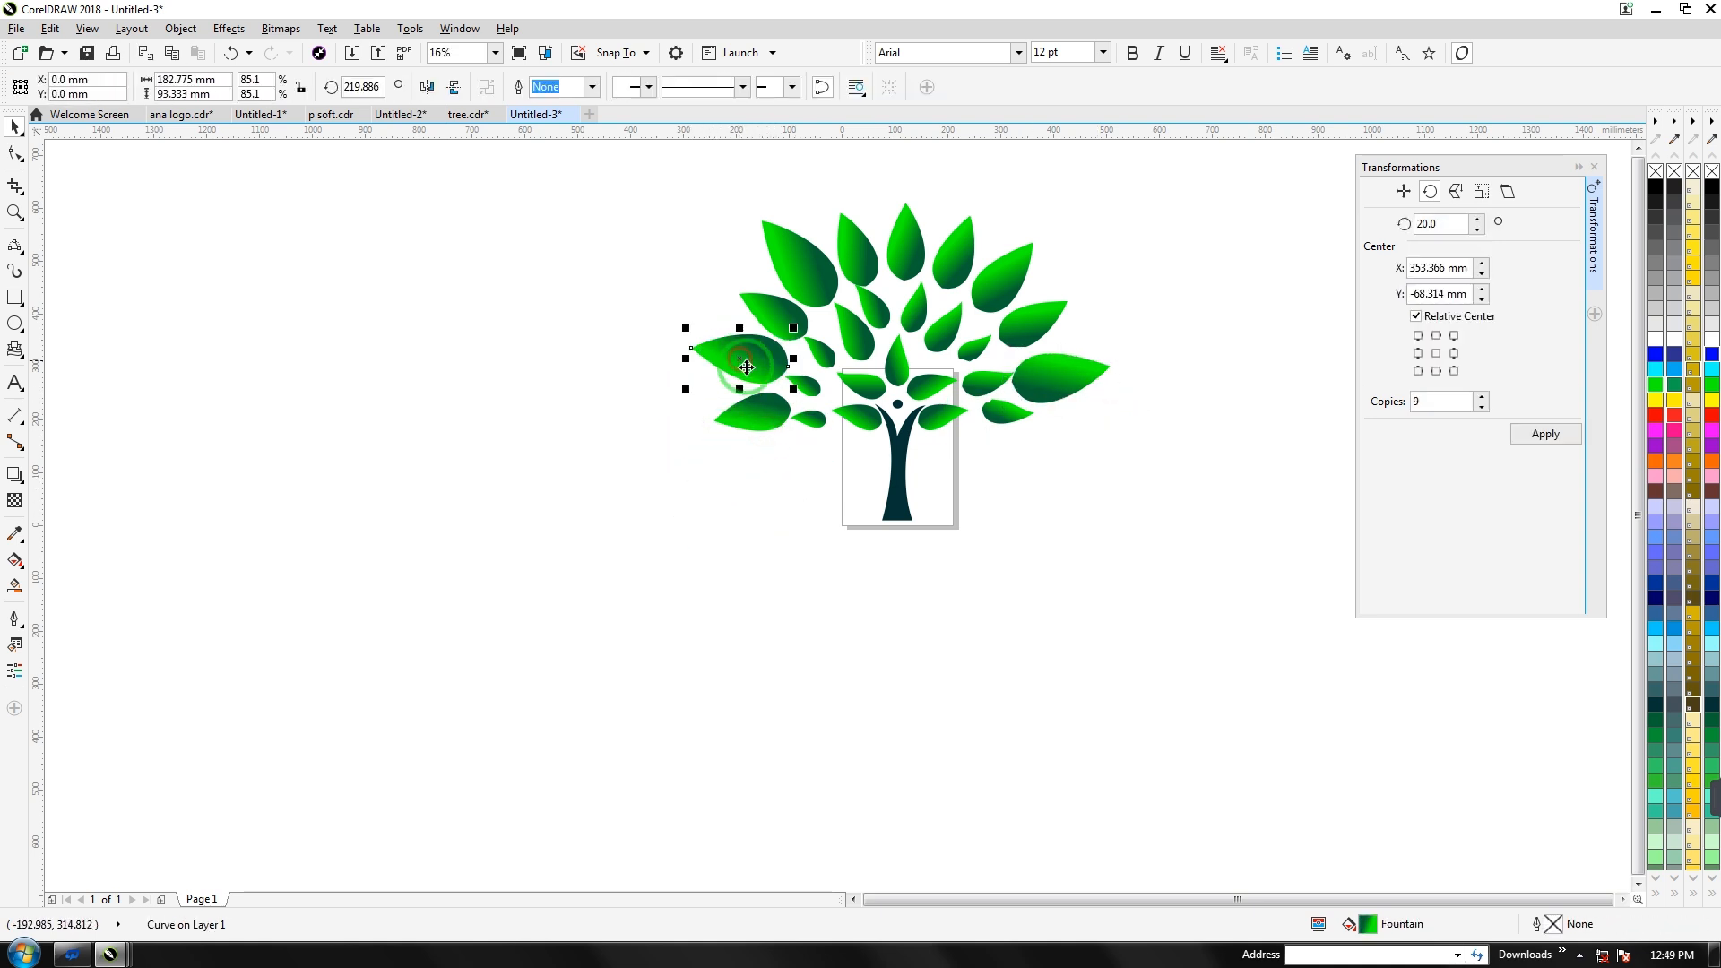
pyautogui.click(785, 477)
# Marquee-select every part of the tree, then select just the trunk
pyautogui.click(645, 202)
pyautogui.moveTo(645, 202); pyautogui.dragTo(1153, 576)
pyautogui.click(782, 472)
pyautogui.click(902, 506)
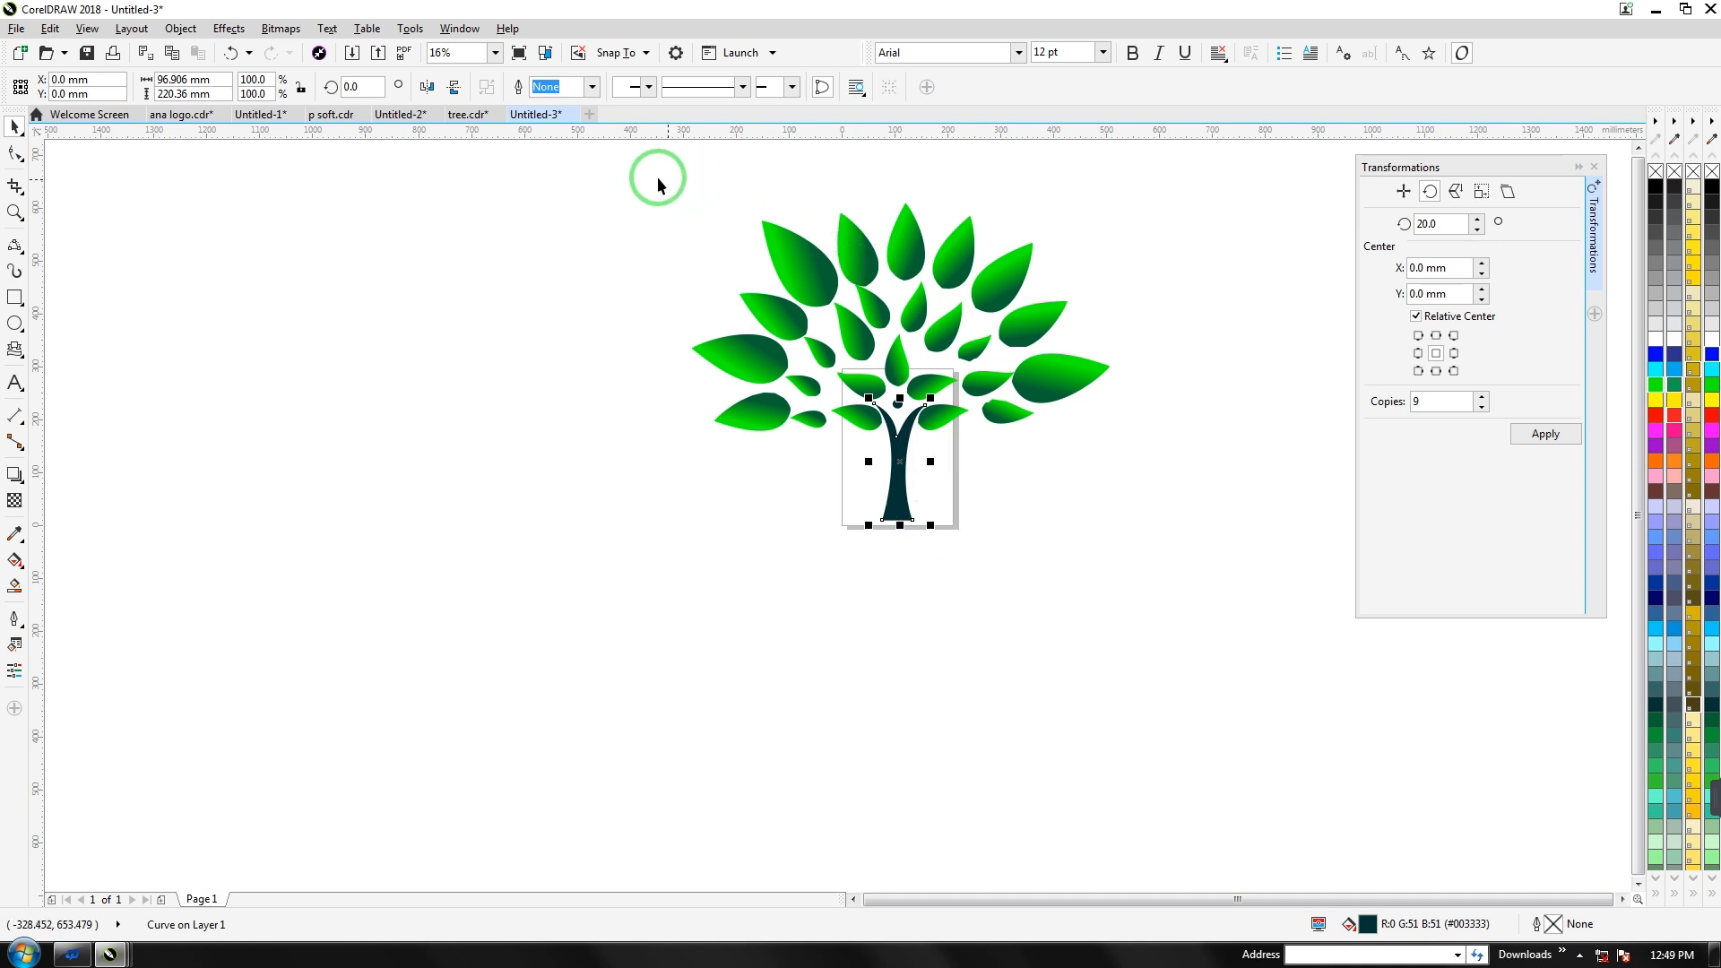
# Group the 26 tree parts, trial a 78% shrink and narrower trunk, then undo both
pyautogui.moveTo(1081, 388); pyautogui.dragTo(1035, 408)
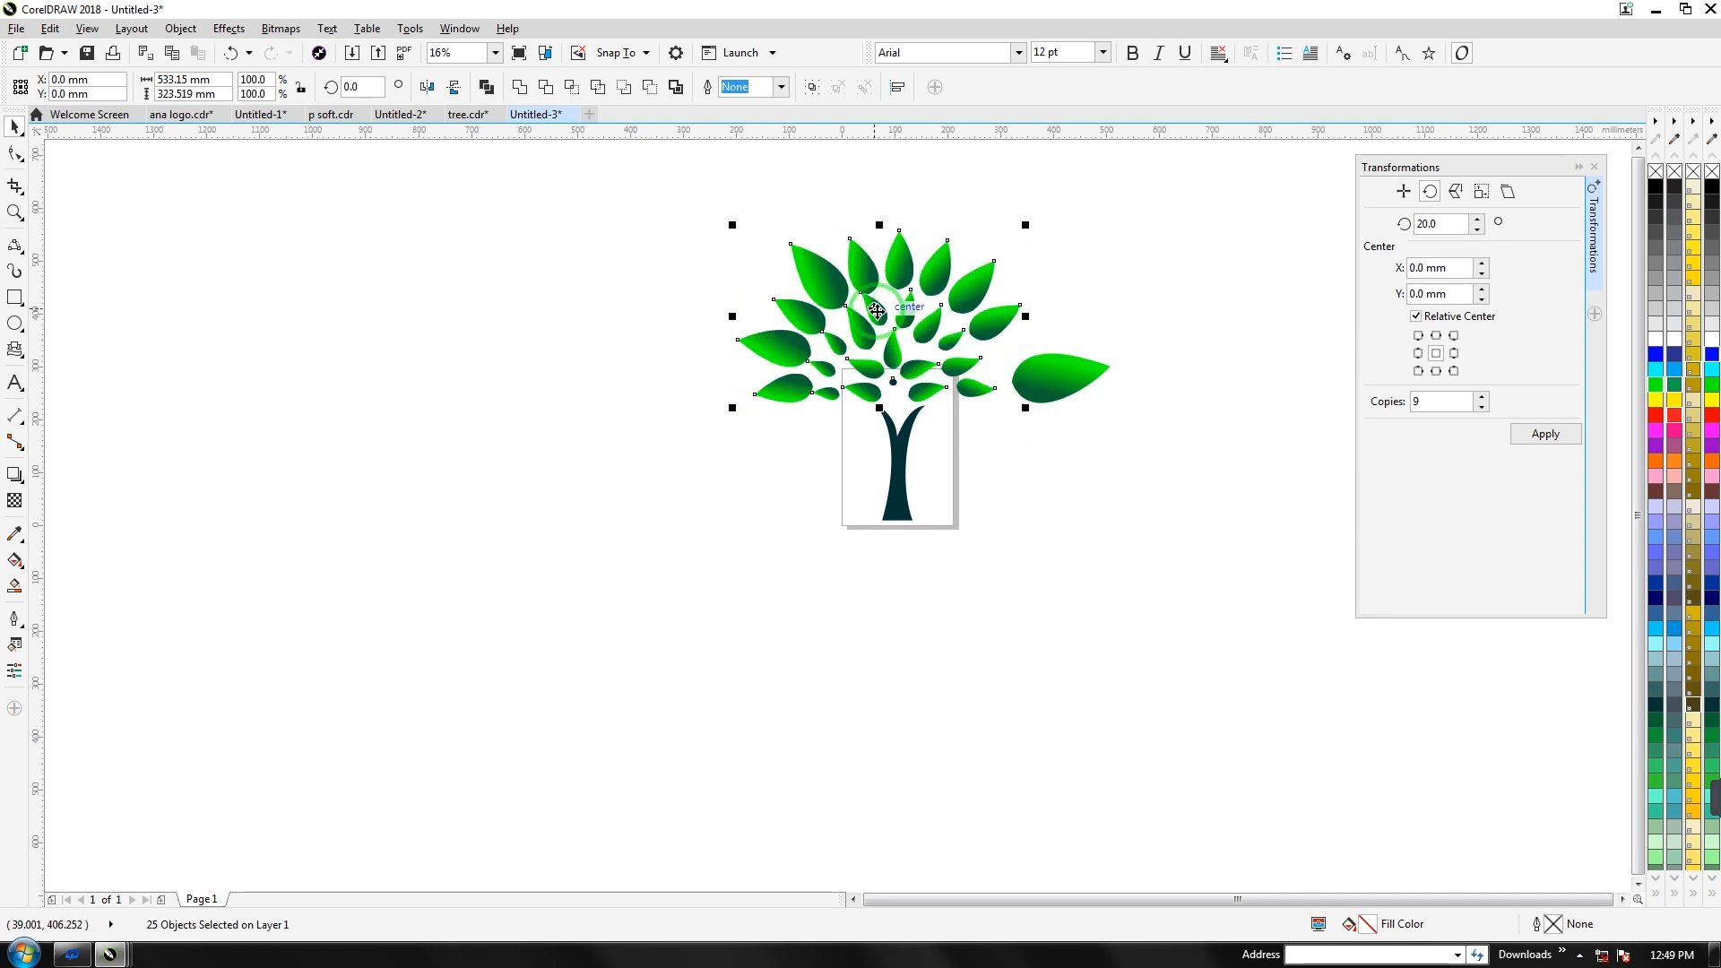
pyautogui.hotkey('ctrl', 'z')
pyautogui.moveTo(620, 191); pyautogui.dragTo(1210, 492)
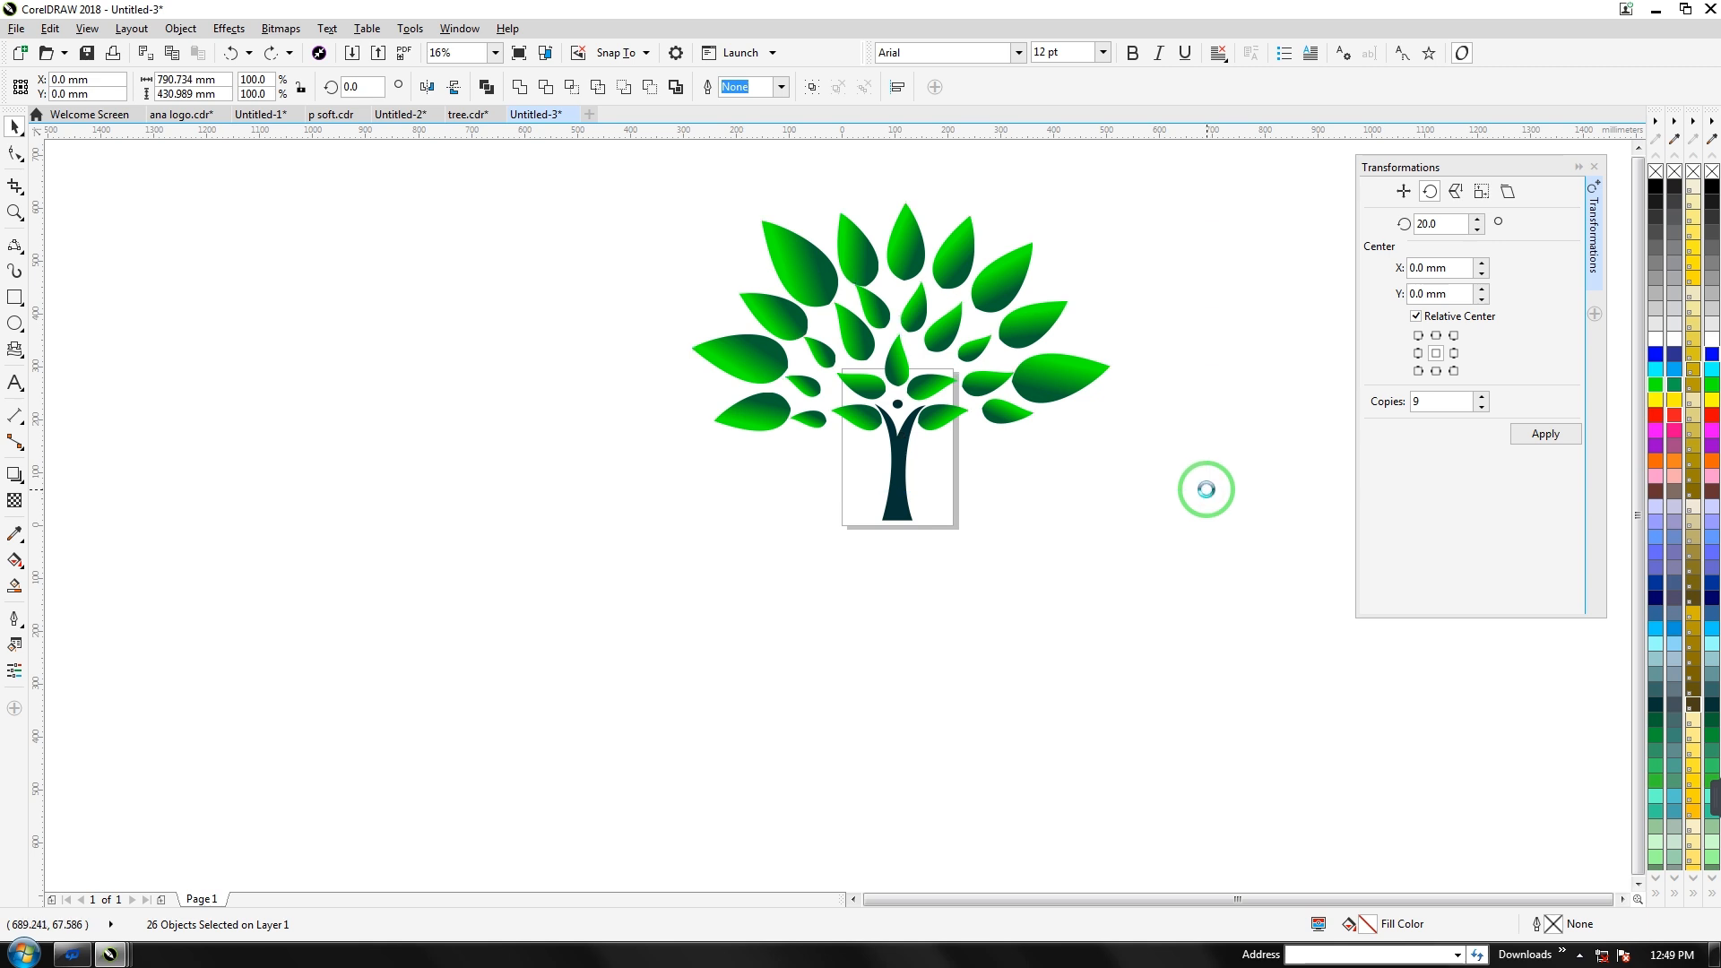
pyautogui.hotkey('ctrl', 'g')
pyautogui.moveTo(1115, 434); pyautogui.dragTo(1070, 410)
pyautogui.keyDown('ctrl'); pyautogui.click(904, 466); pyautogui.keyUp('ctrl')
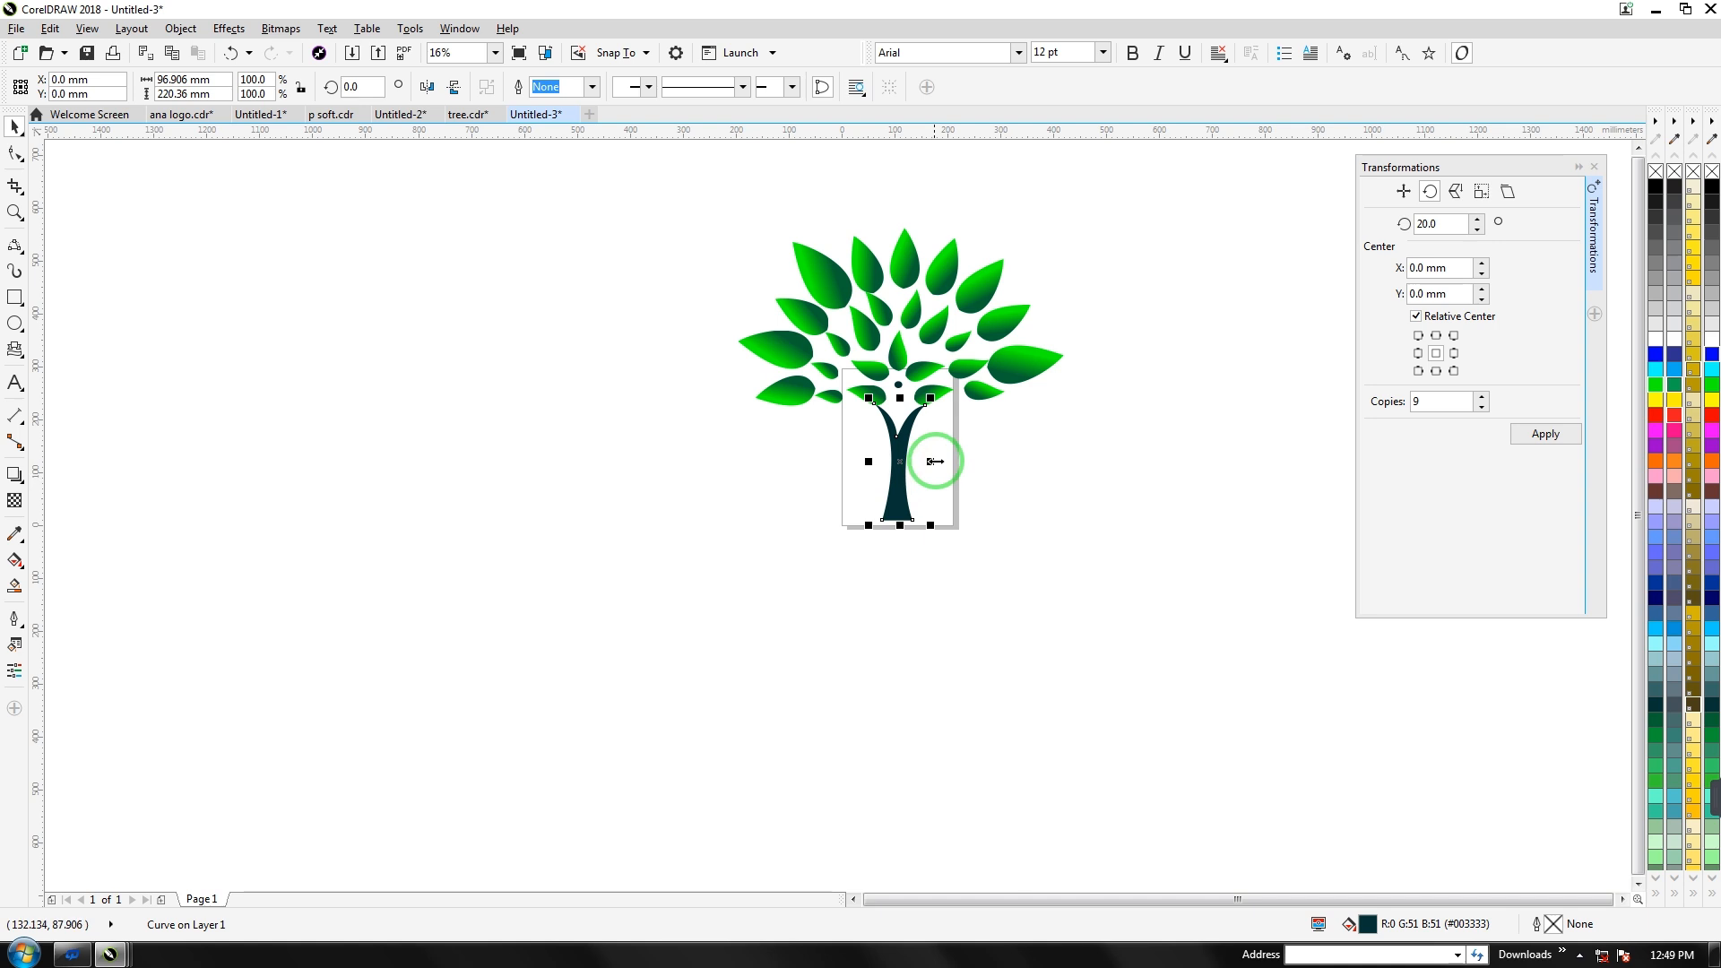
pyautogui.moveTo(932, 461); pyautogui.dragTo(944, 469)
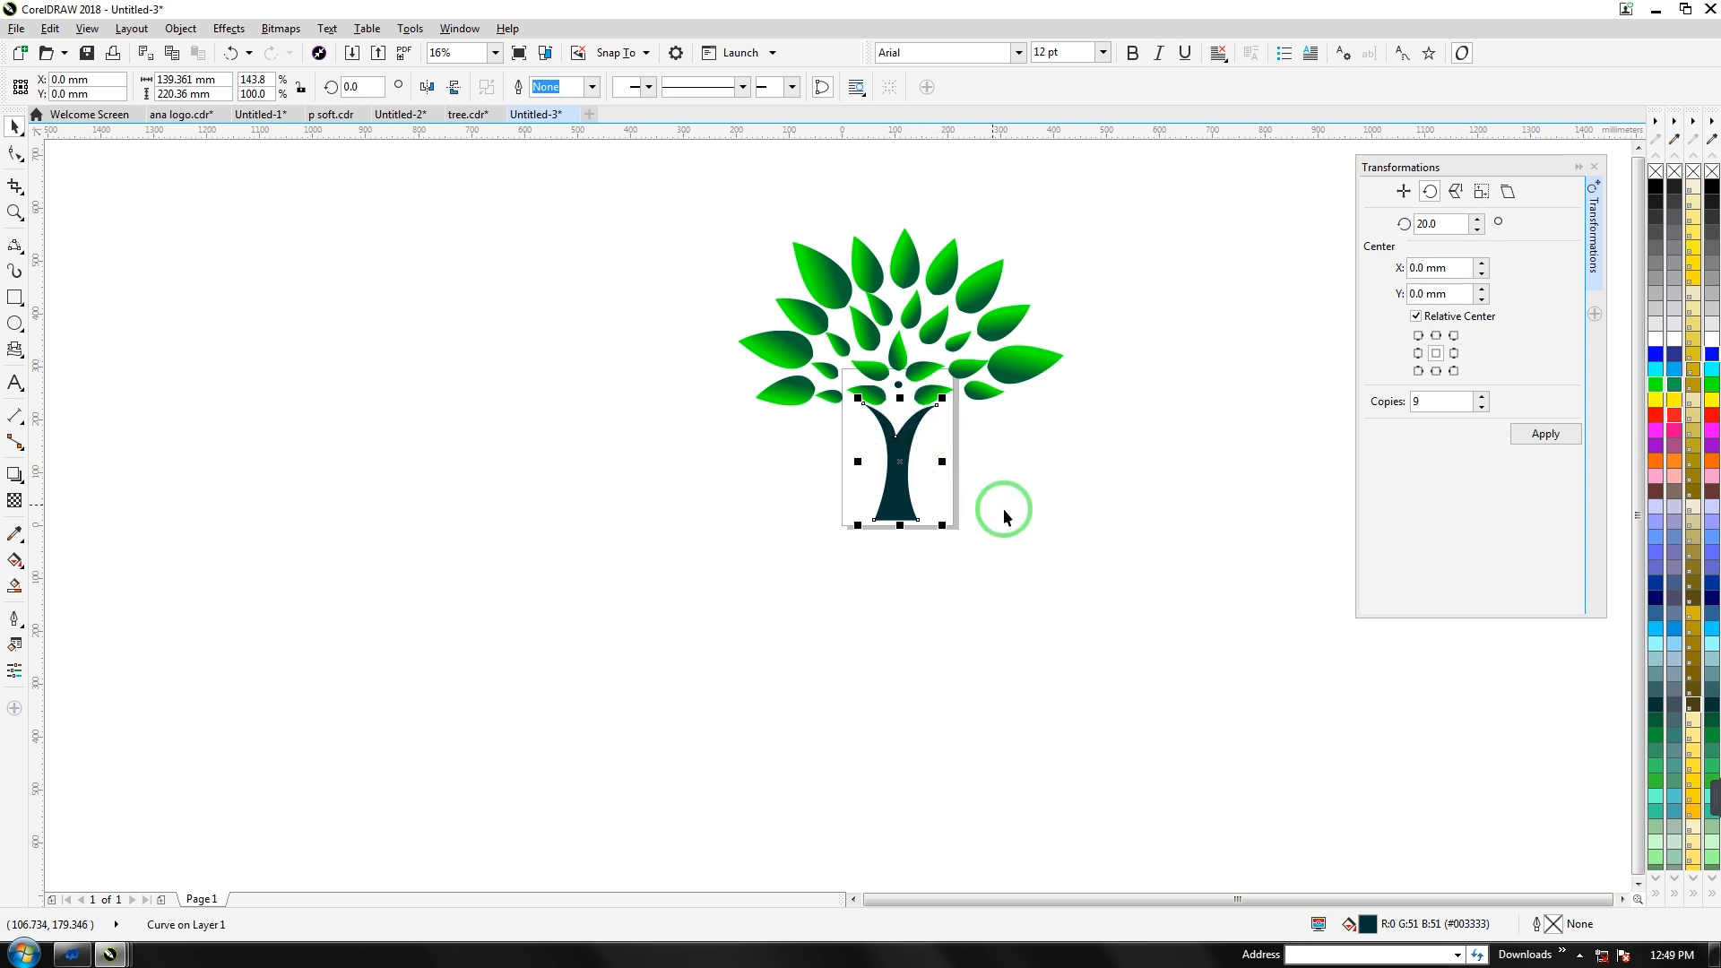
pyautogui.hotkey('ctrl', 'z')
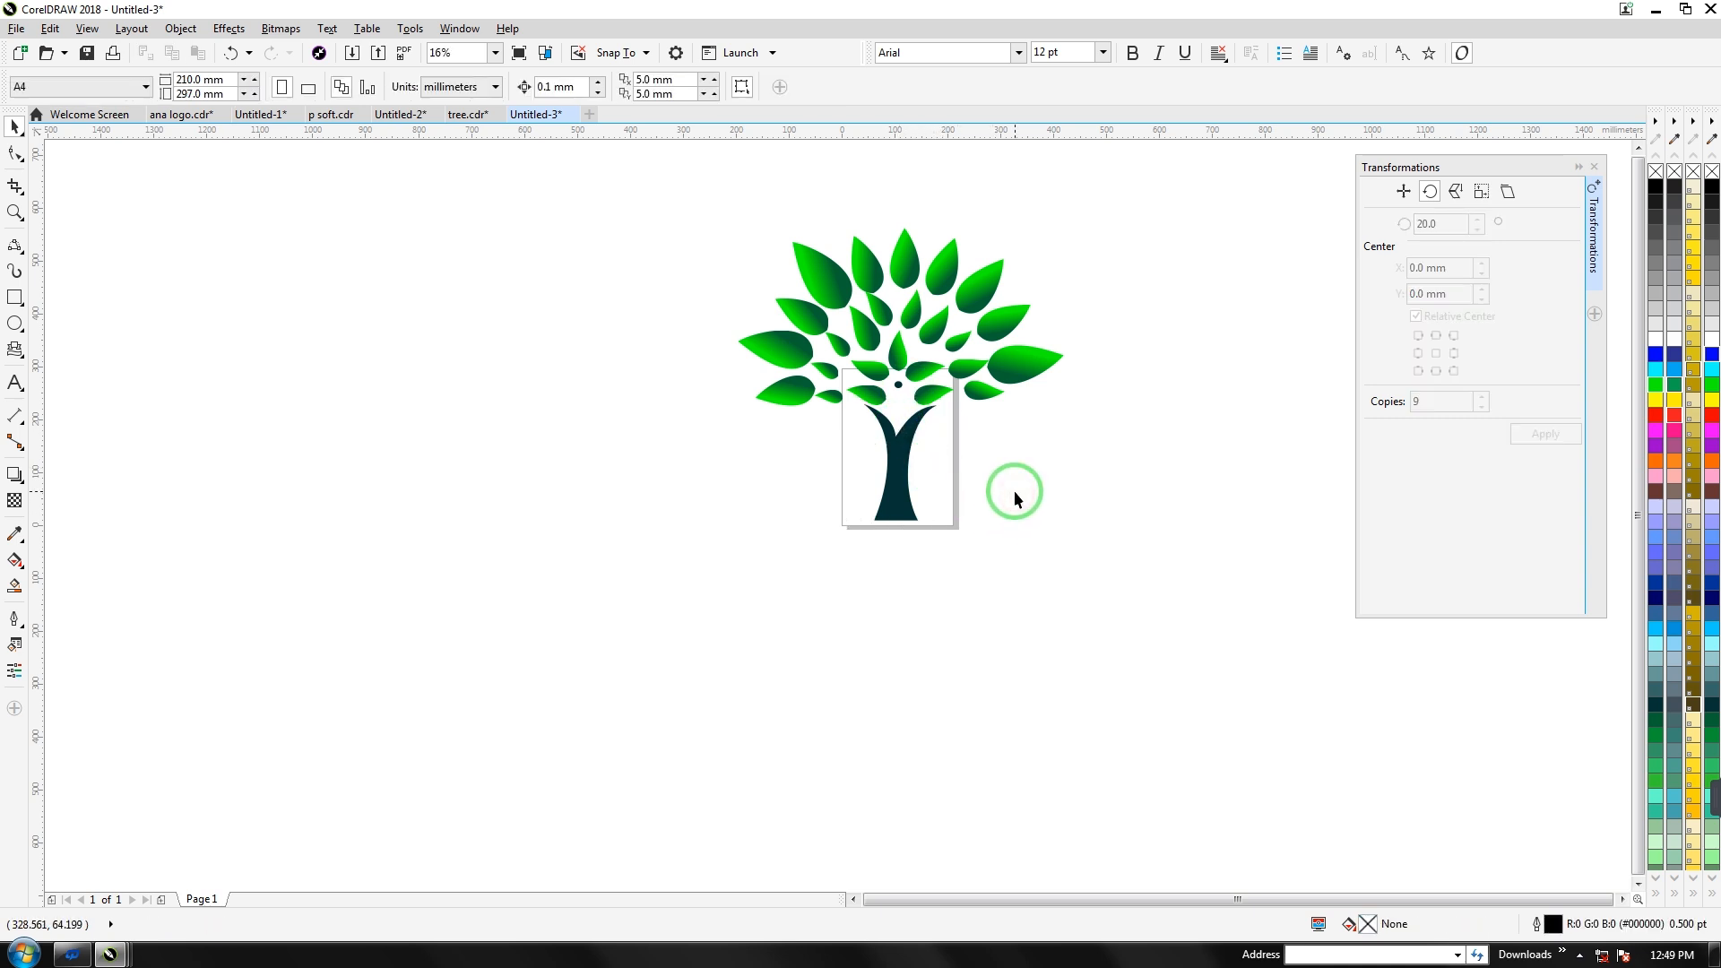
pyautogui.hotkey('ctrl', 'z')
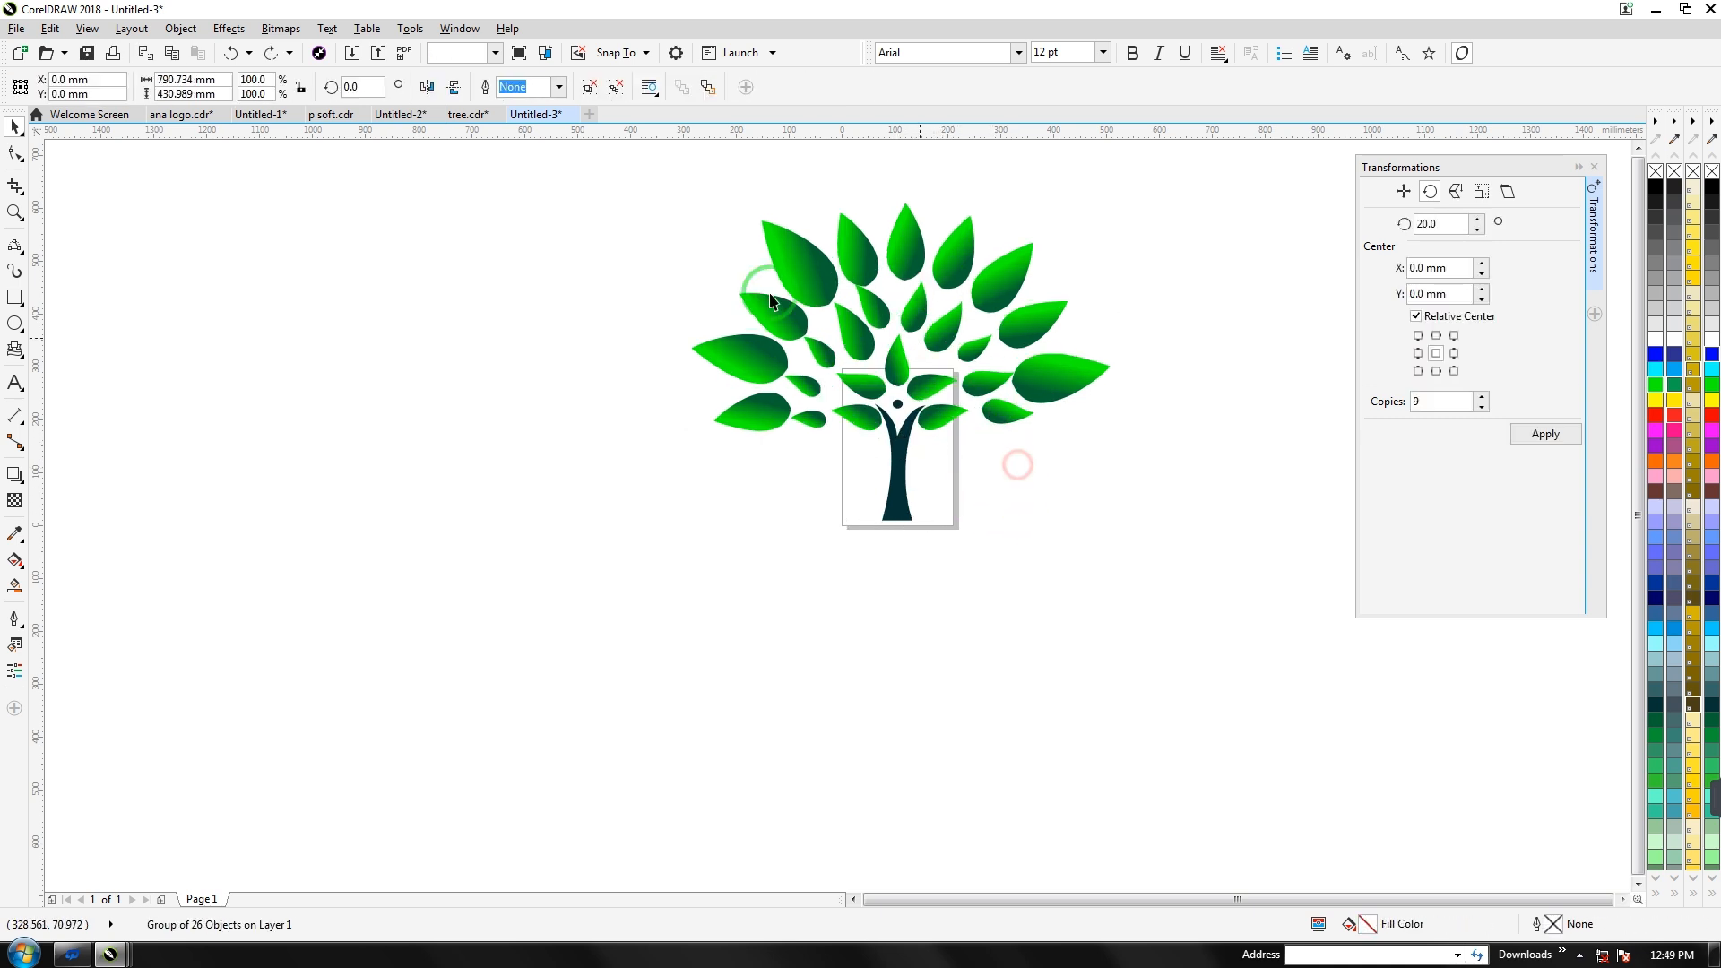
# Group canopy and trunk, scale the tree to about 151%, and reposition it
pyautogui.click(887, 305)
pyautogui.moveTo(887, 305); pyautogui.dragTo(1136, 641)
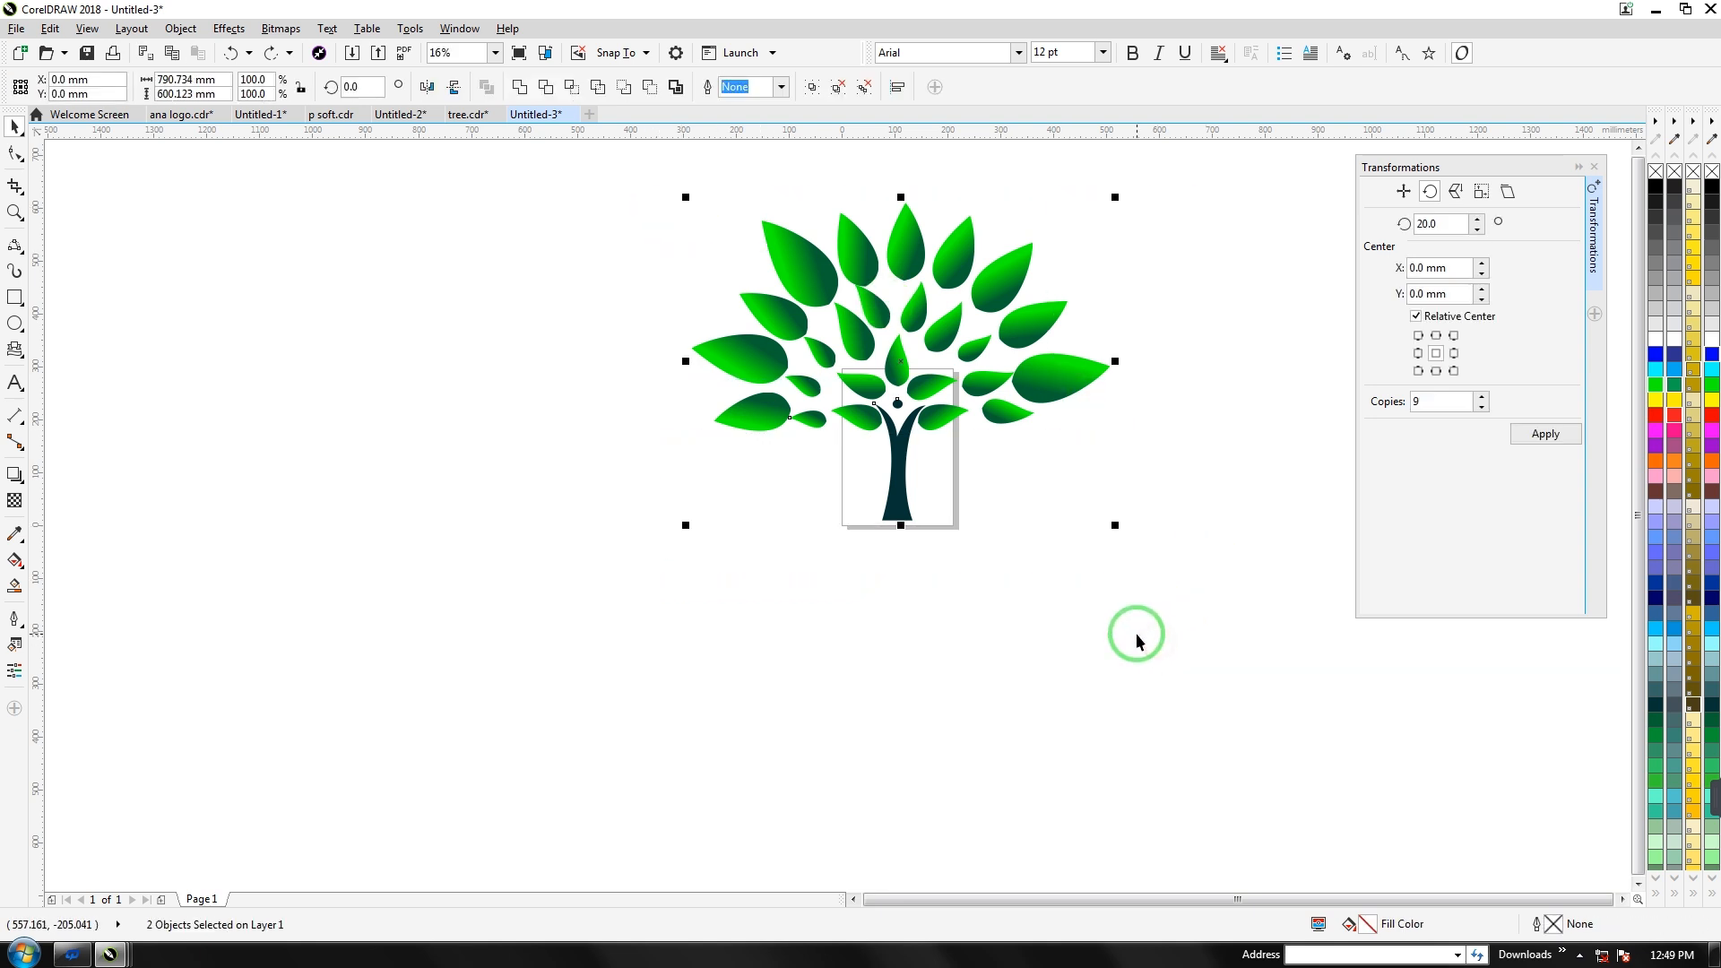
pyautogui.hotkey('ctrl', 'g')
pyautogui.click(902, 506)
pyautogui.click(896, 488)
pyautogui.moveTo(686, 526); pyautogui.dragTo(615, 584)
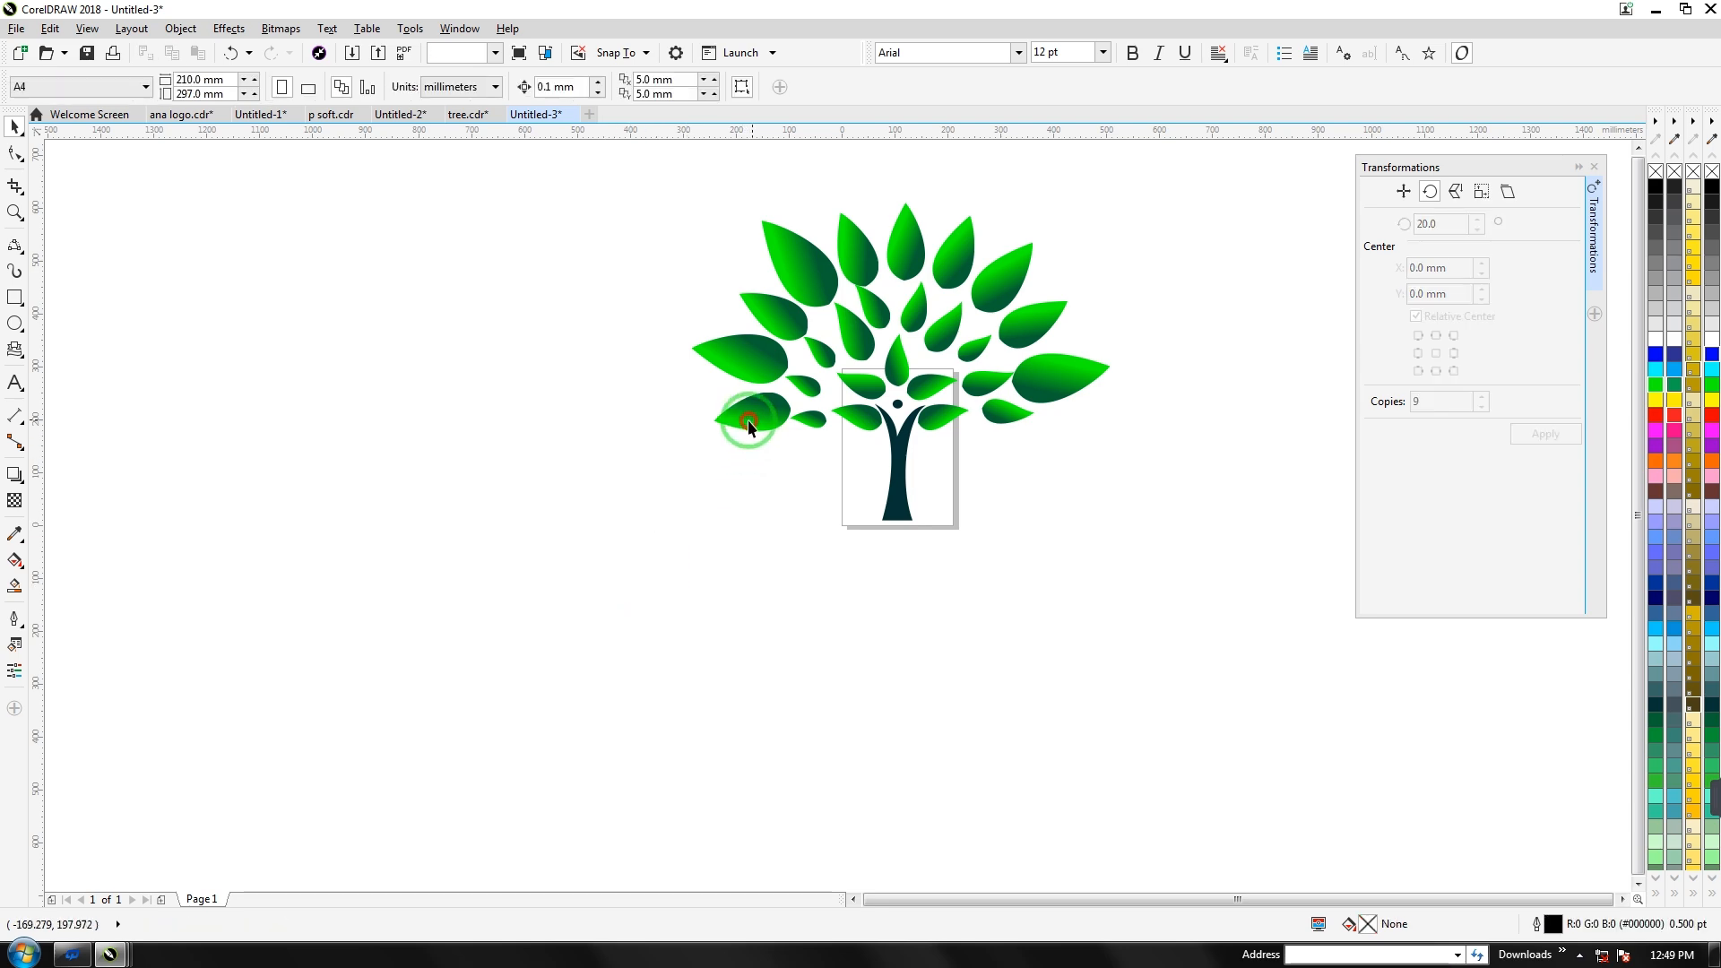
pyautogui.moveTo(686, 526); pyautogui.dragTo(469, 693)
pyautogui.moveTo(562, 431); pyautogui.dragTo(464, 398)
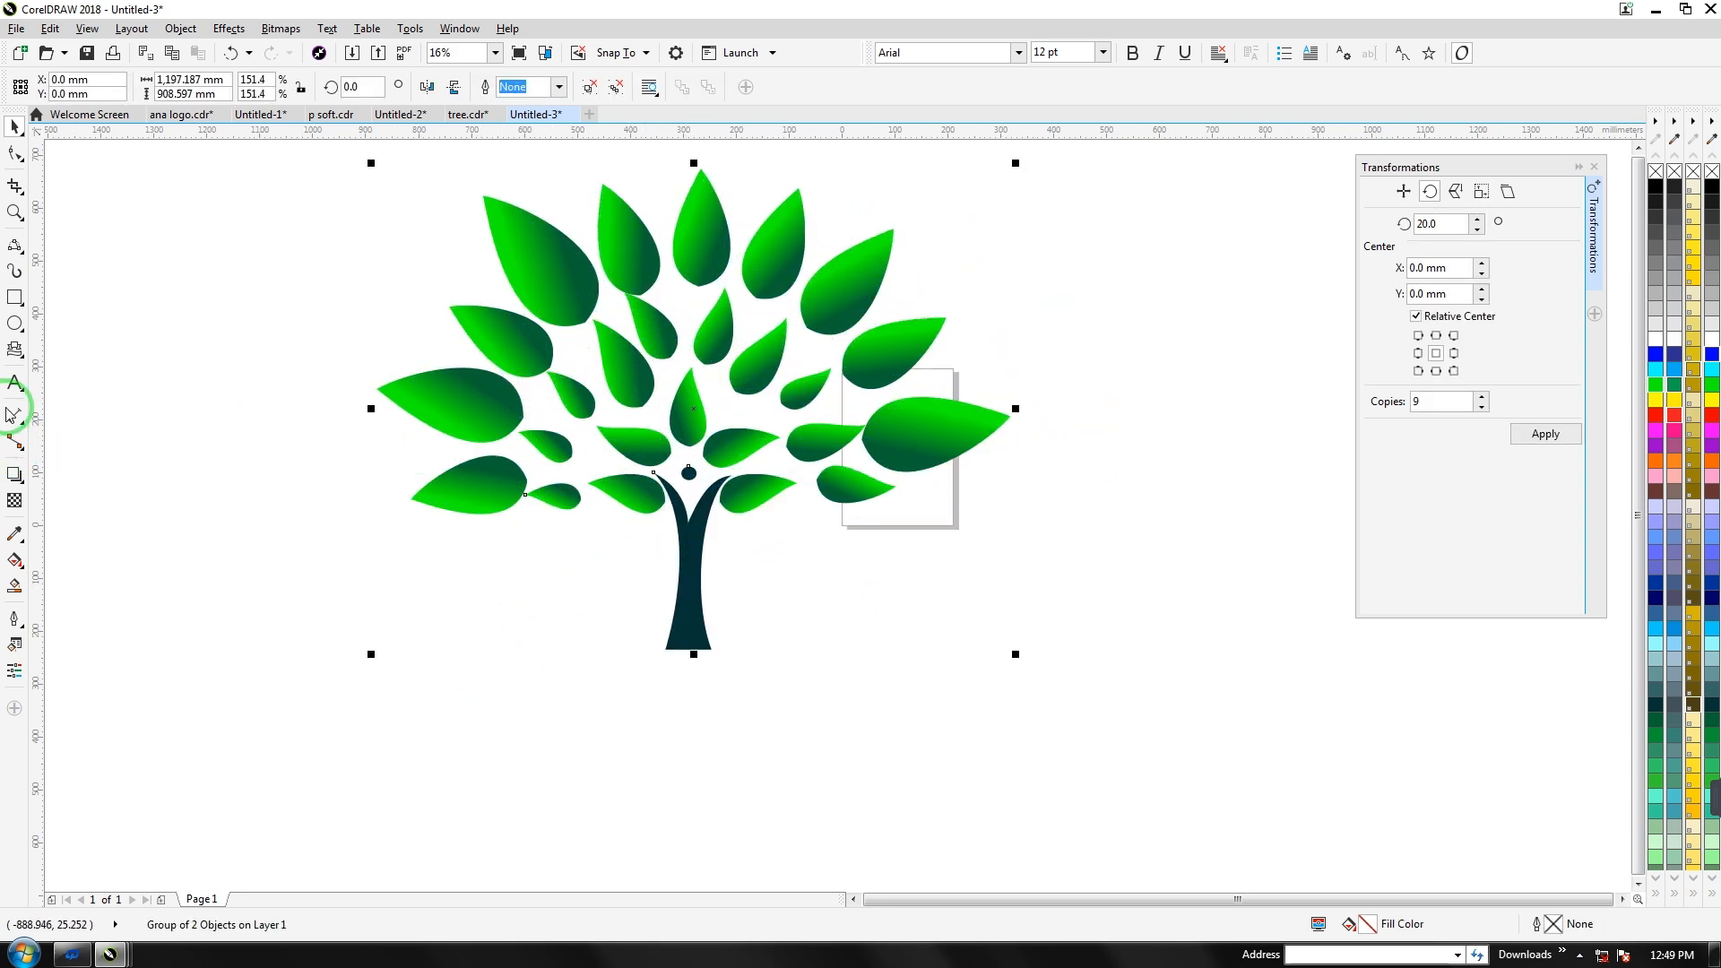
# Draw and duplicate ellipses at the trunk base, then weld them into one cloud shape
pyautogui.moveTo(581, 583); pyautogui.dragTo(753, 664)
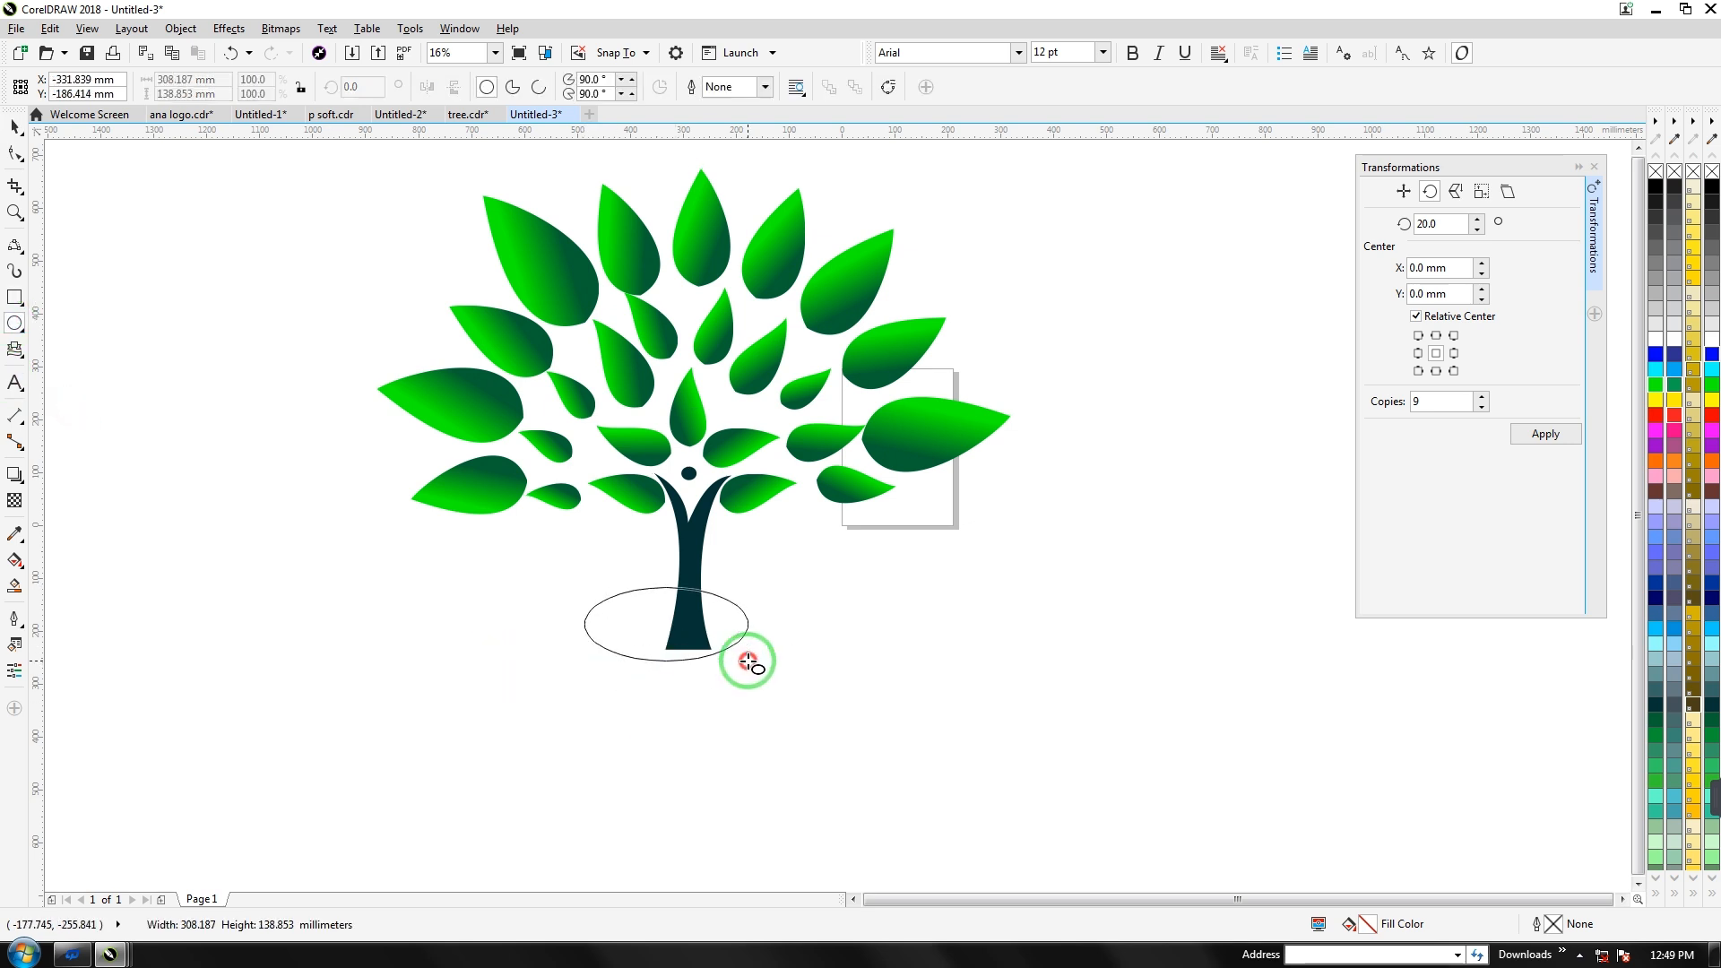
pyautogui.hotkey('ctrl', 'd')
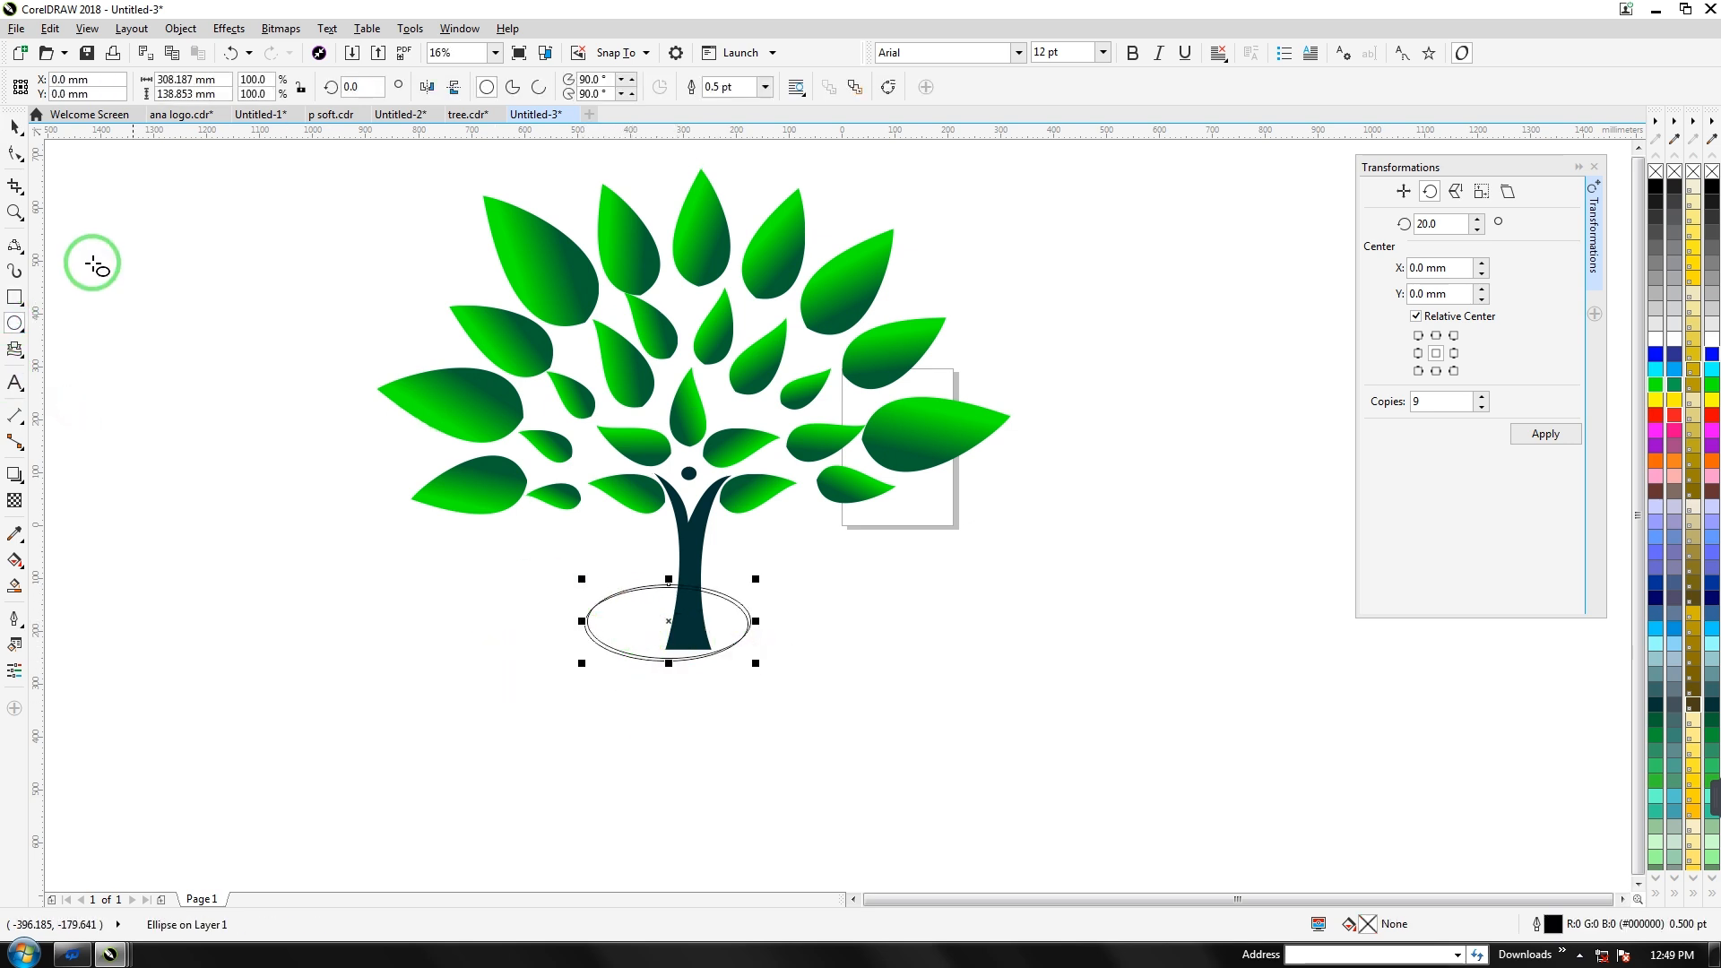
pyautogui.moveTo(668, 620); pyautogui.dragTo(747, 659)
pyautogui.hotkey('ctrl', 'd')
pyautogui.moveTo(828, 700); pyautogui.dragTo(651, 689)
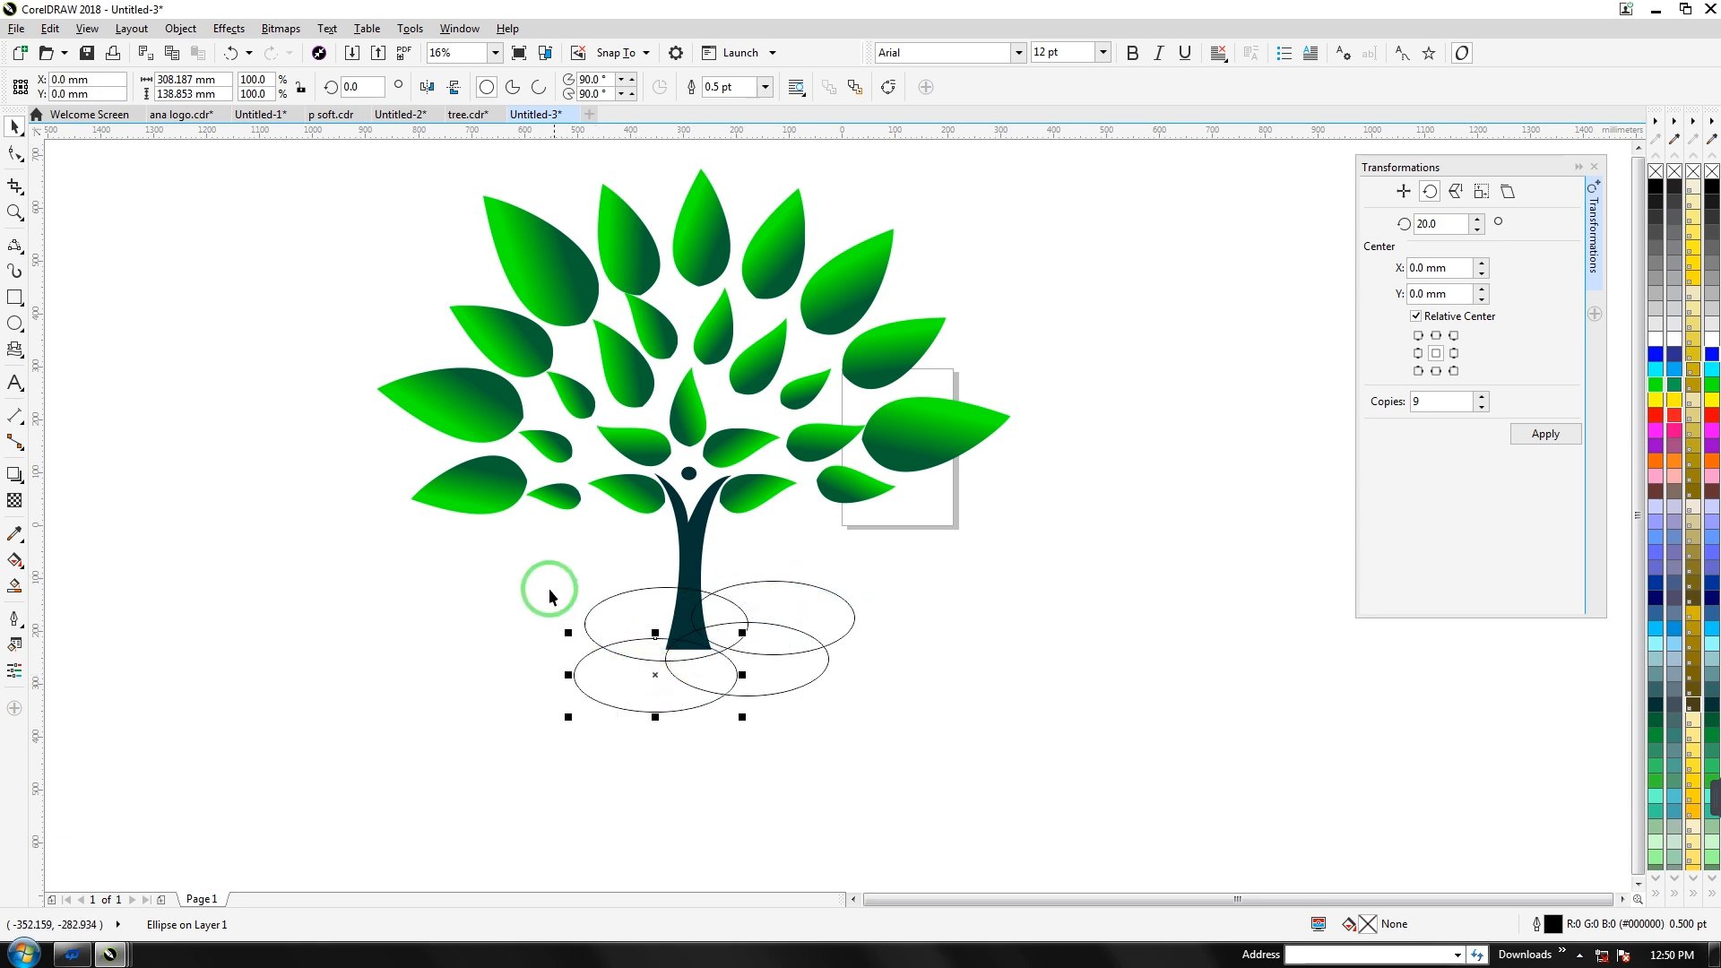
pyautogui.moveTo(916, 717); pyautogui.dragTo(935, 749)
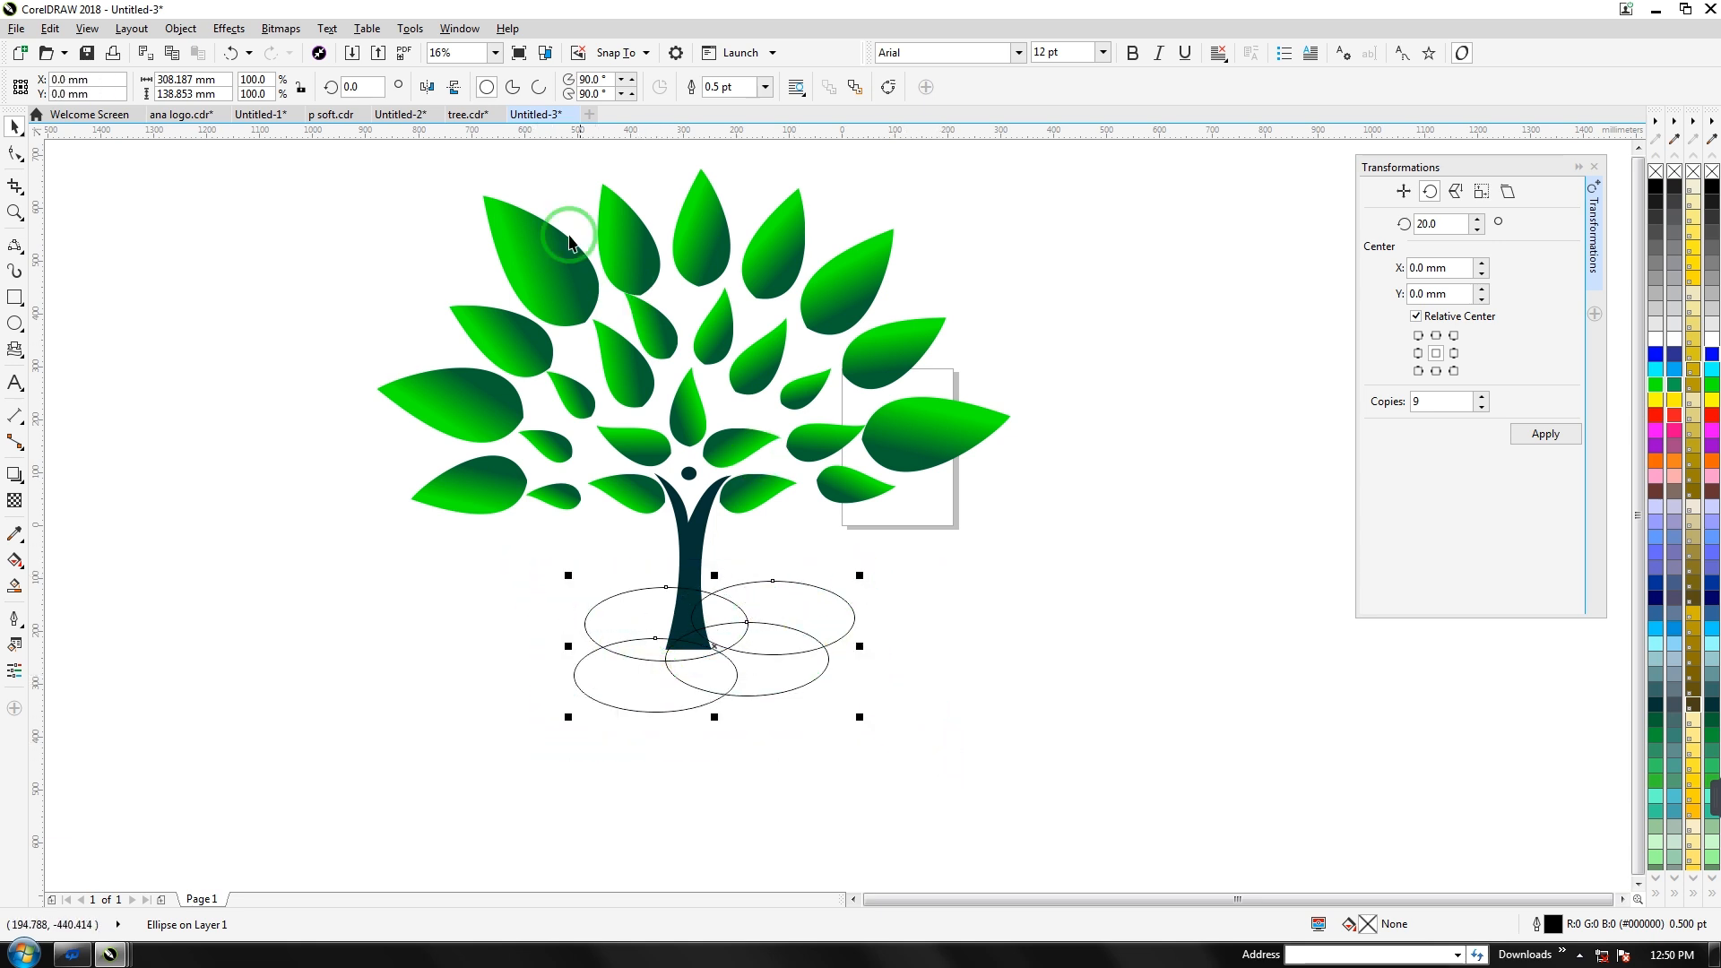
pyautogui.click(520, 87)
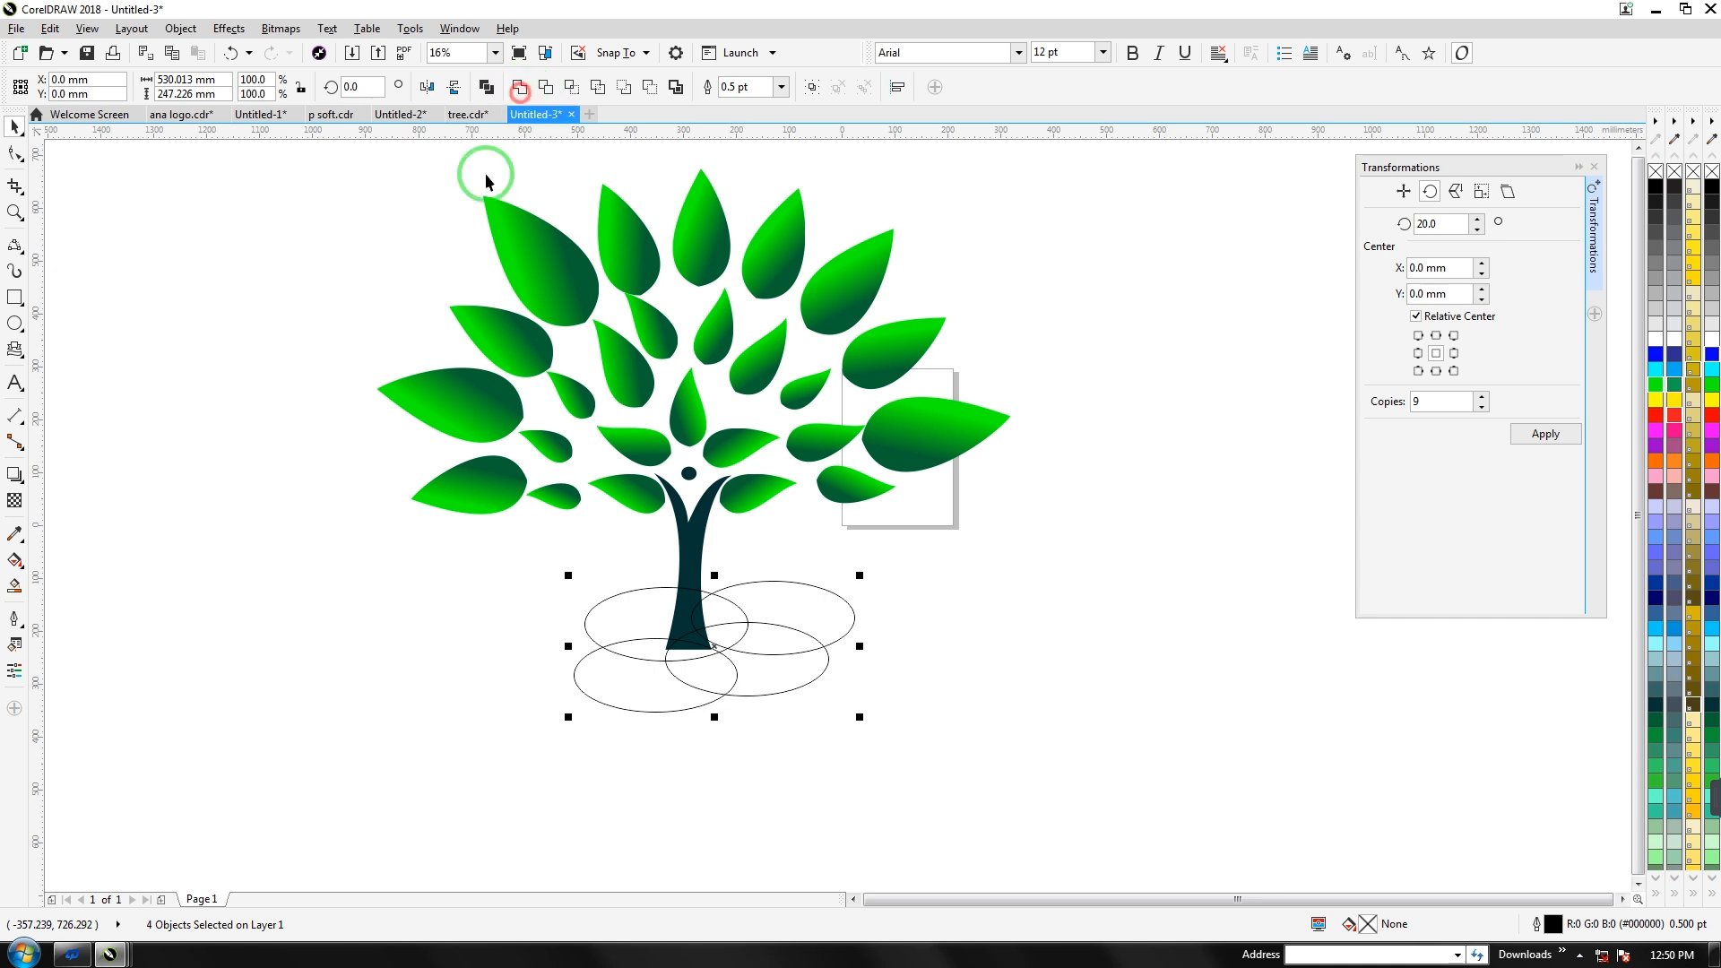
# Scale the cloud to about 57% and give it a light green fill
pyautogui.click(1655, 719)
pyautogui.moveTo(858, 576); pyautogui.dragTo(726, 659)
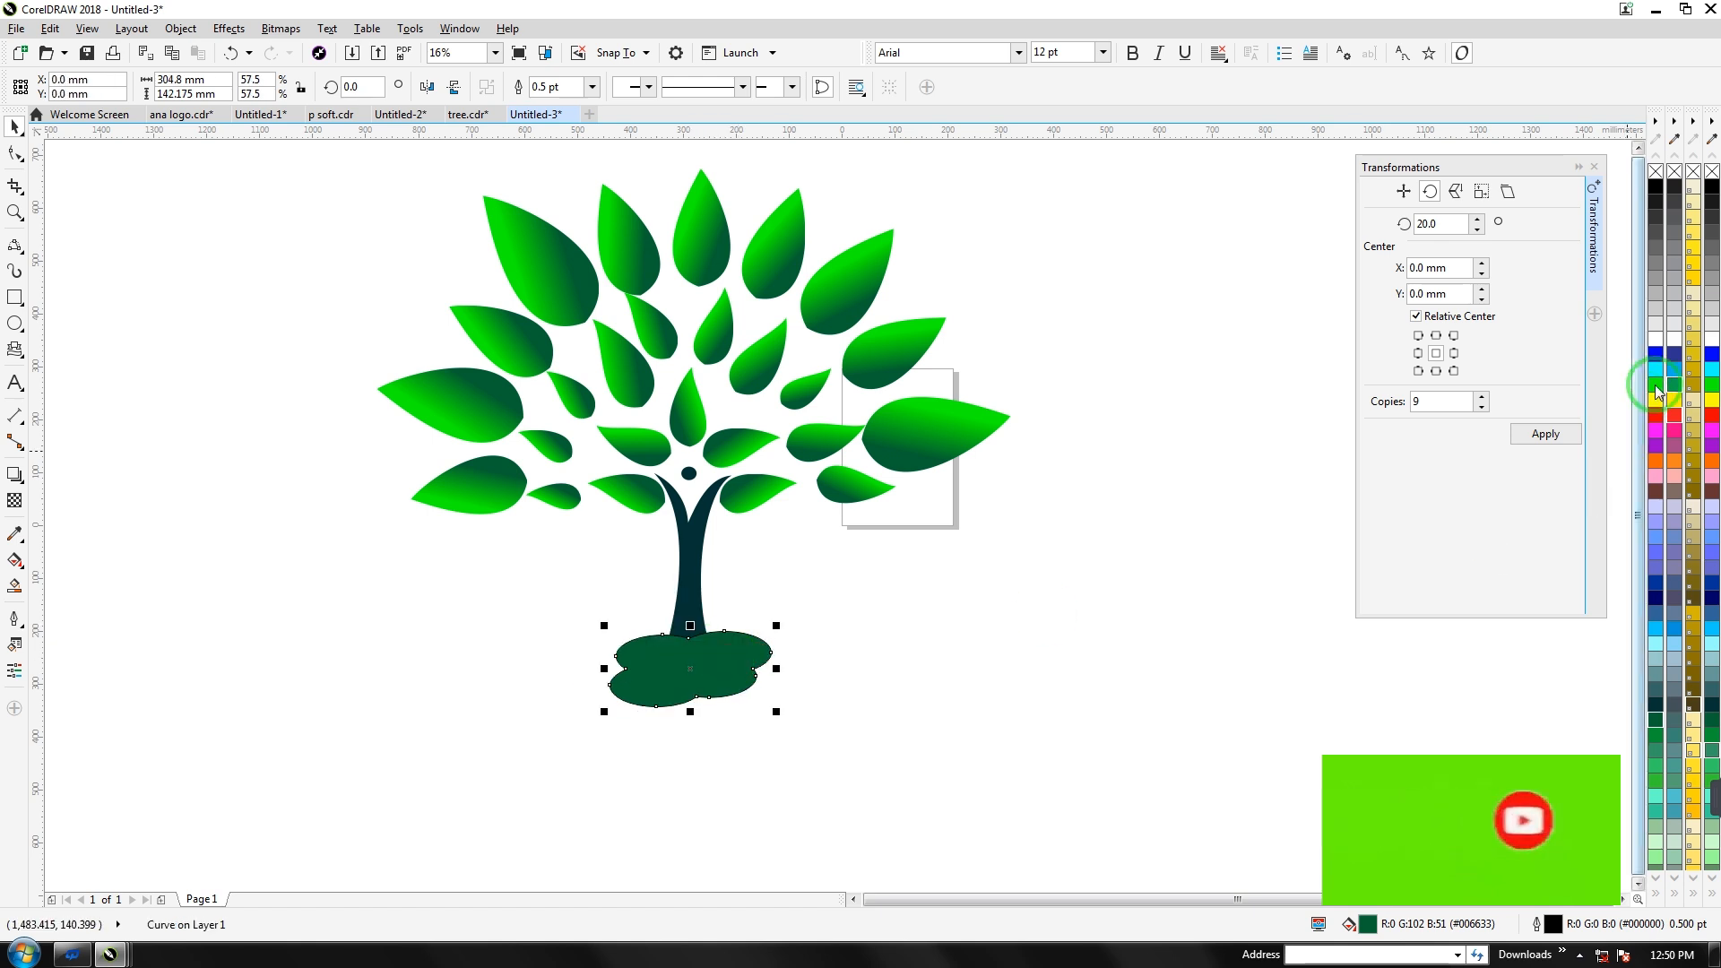
pyautogui.click(1692, 440)
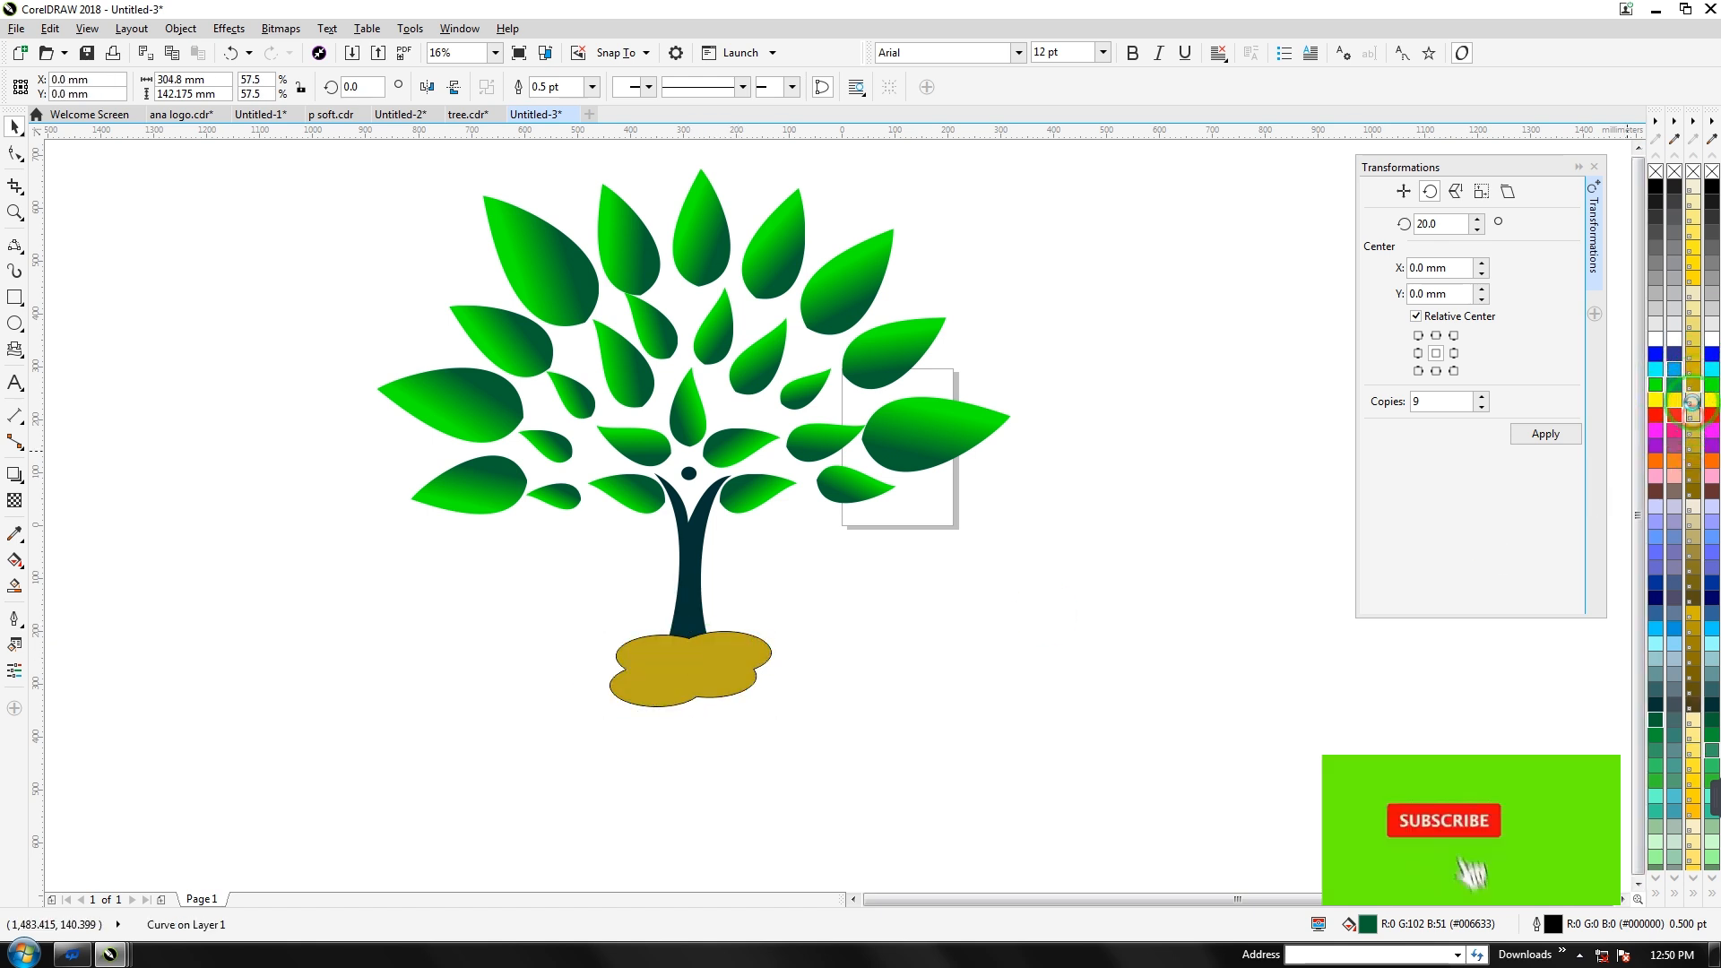
pyautogui.click(971, 550)
pyautogui.click(1651, 825)
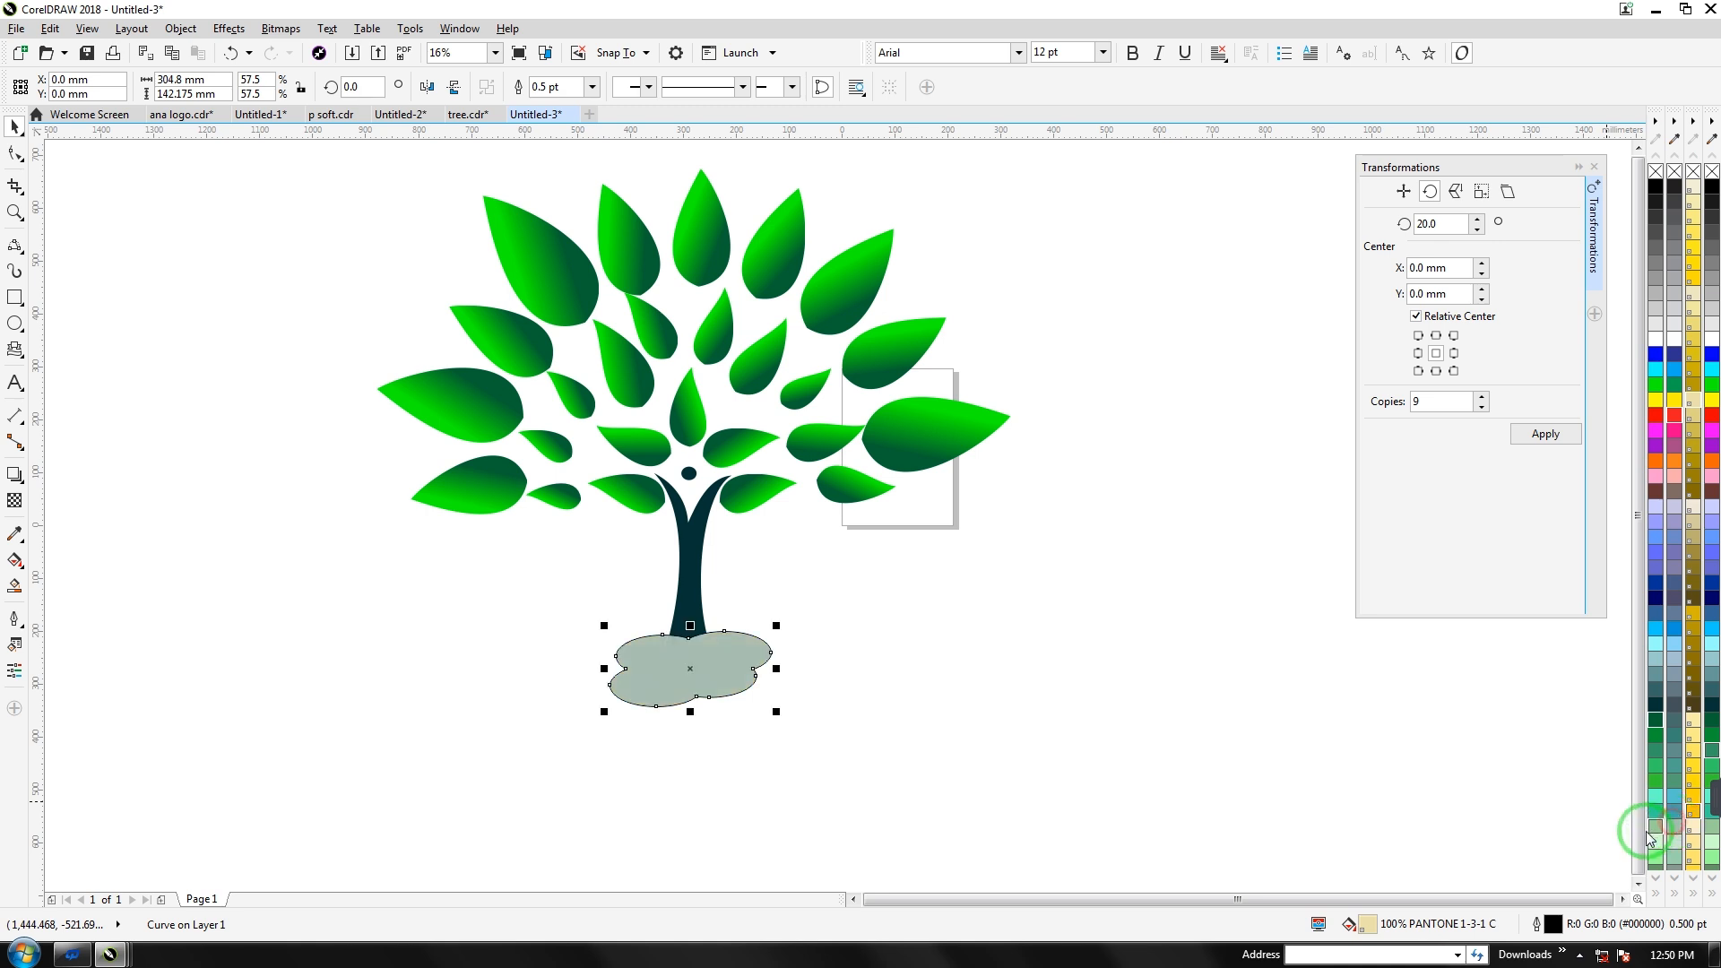
pyautogui.click(656, 668)
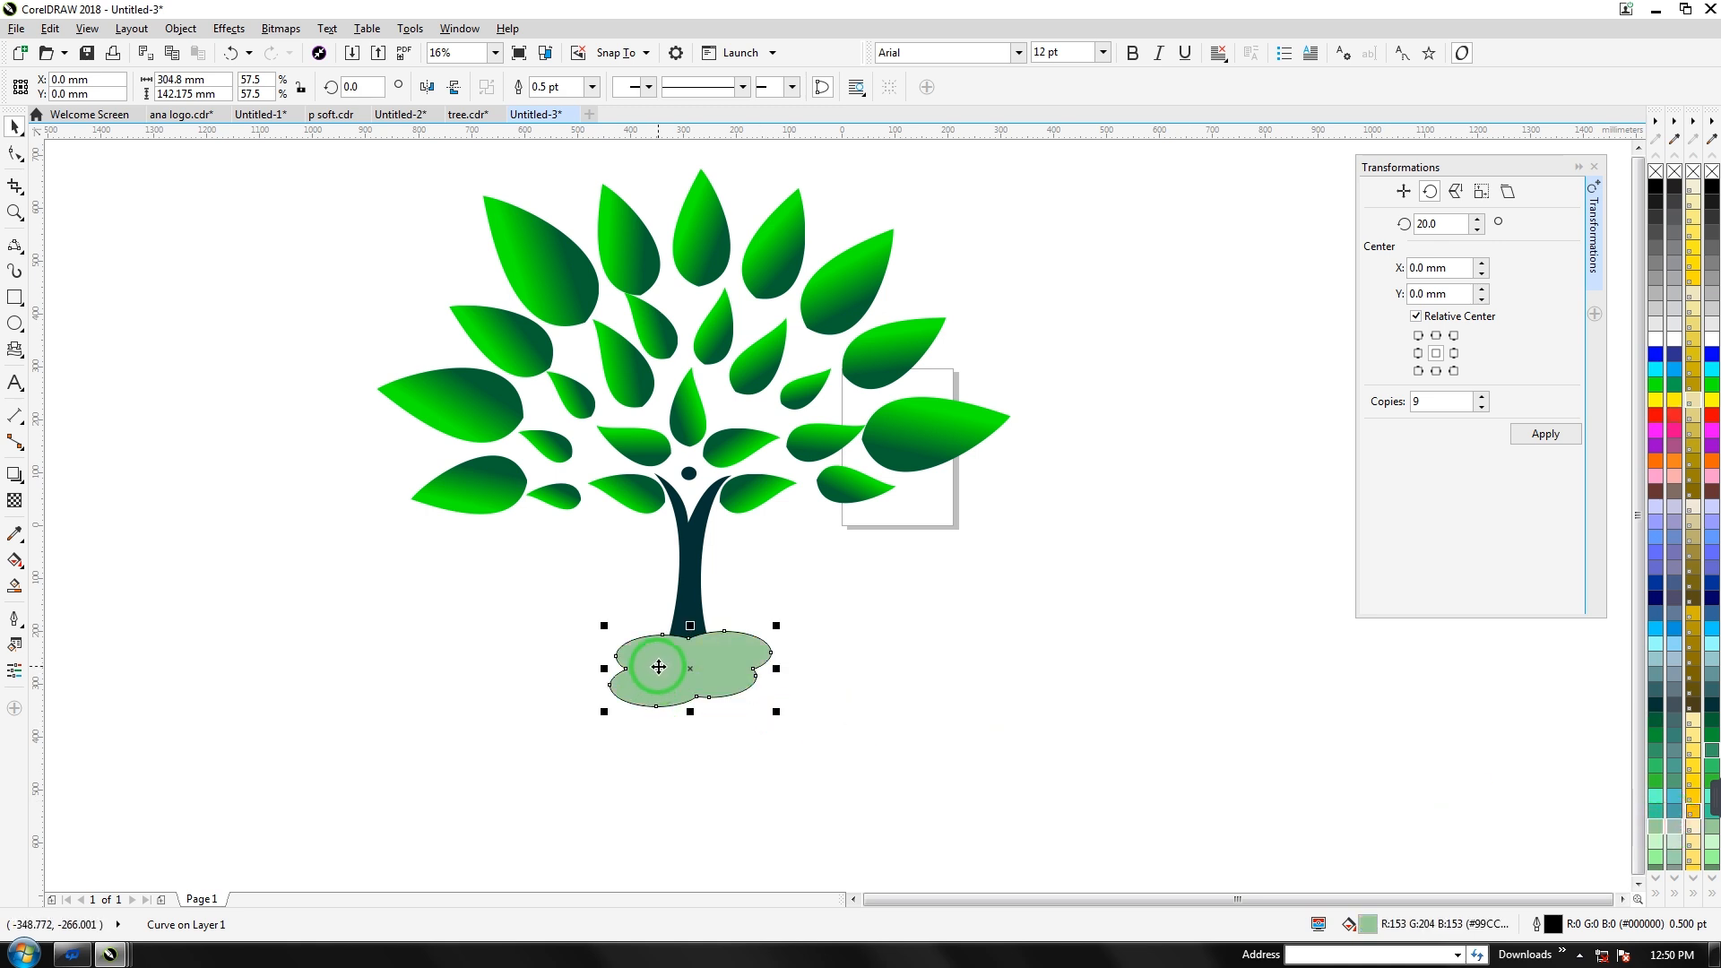
# Set the cloud shape's outline to None
pyautogui.click(794, 772)
pyautogui.click(678, 682)
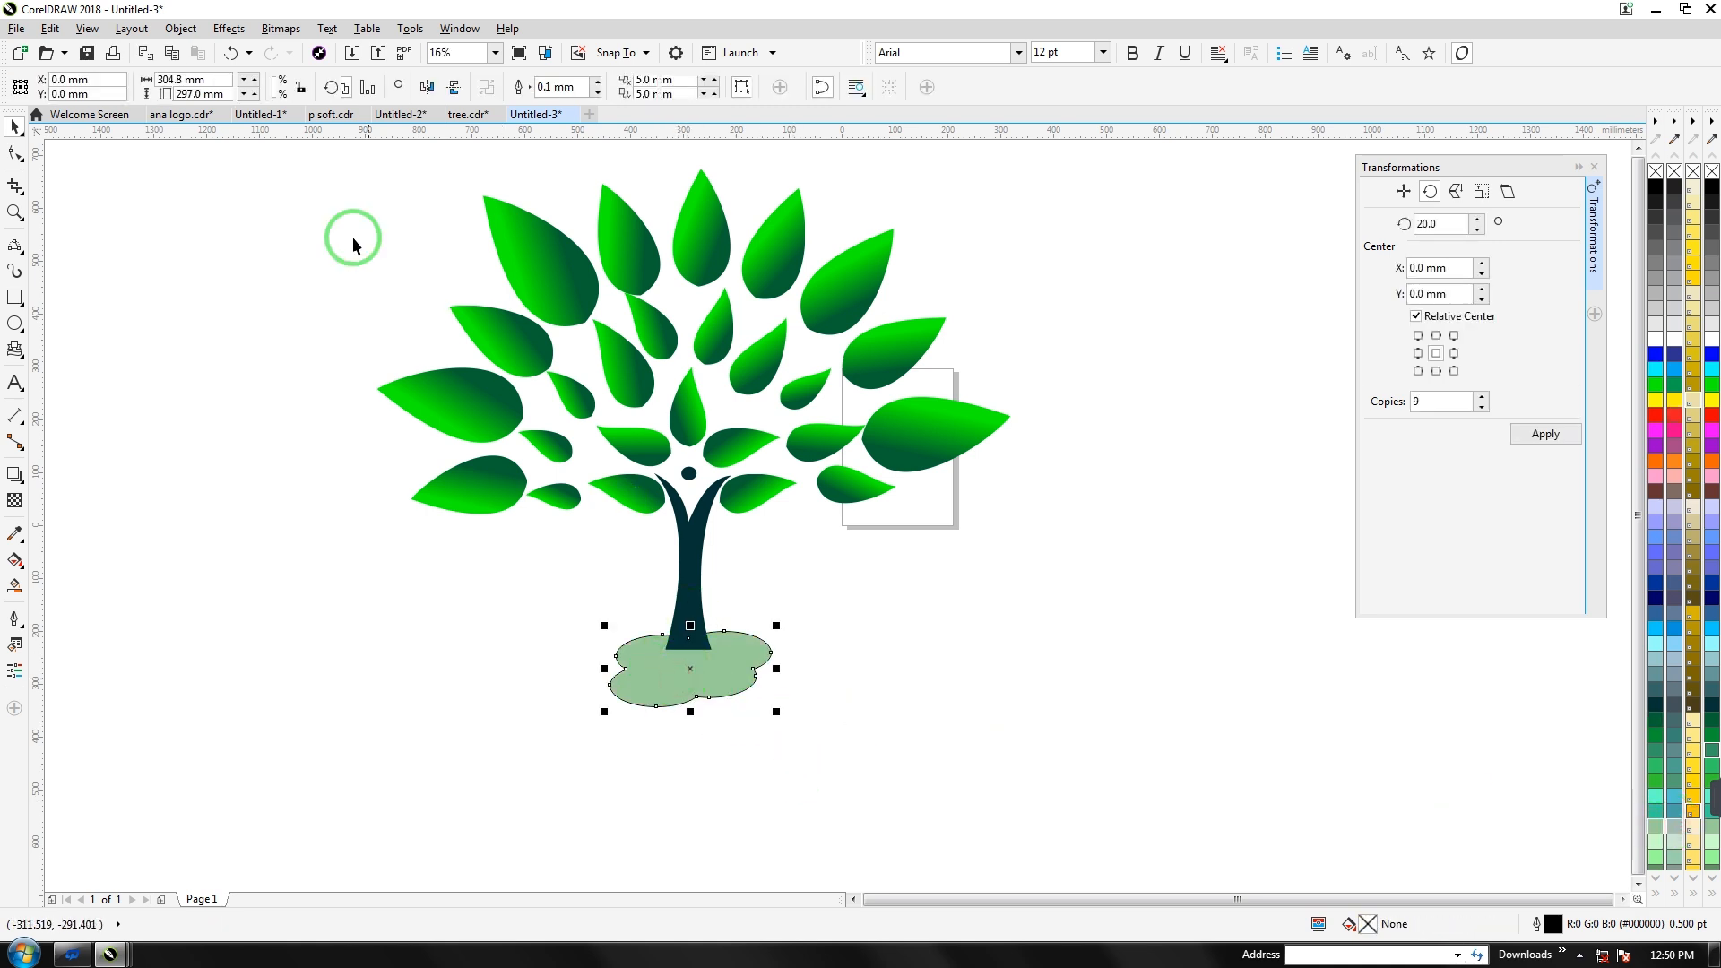
pyautogui.click(554, 88)
pyautogui.click(591, 87)
pyautogui.click(551, 107)
pyautogui.click(874, 636)
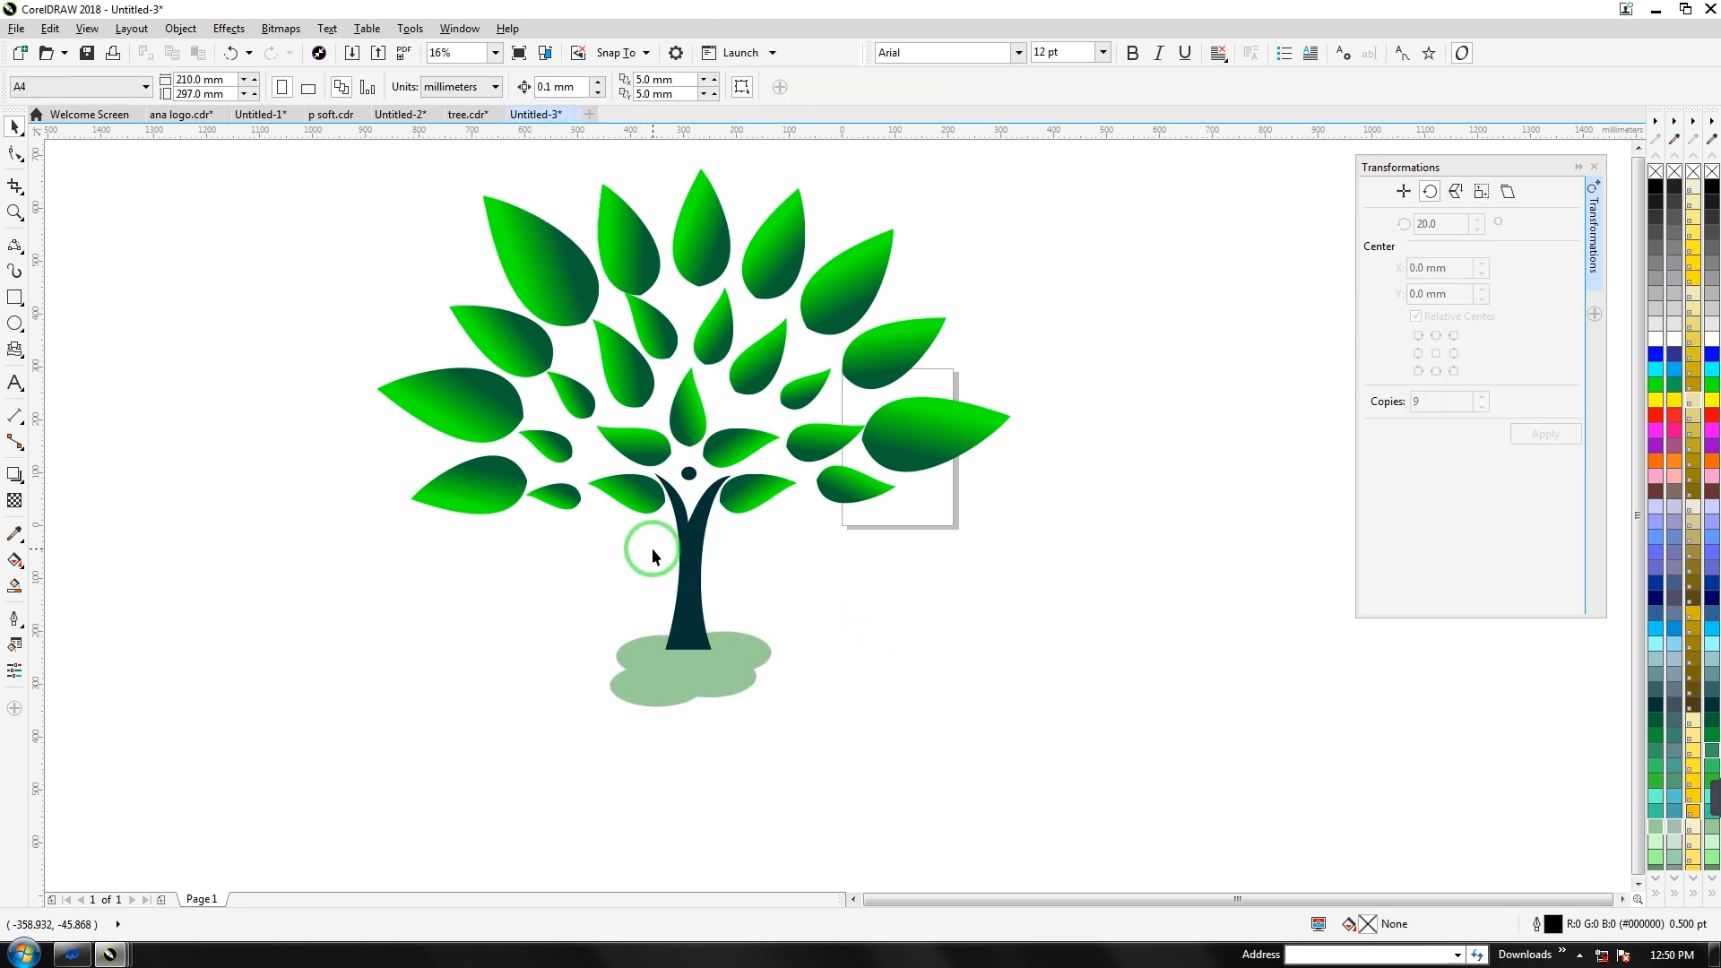
# Draw a freehand wavy line below the tree and repeat it into five evenly spaced waves
pyautogui.scroll(-1, 653, 547)
pyautogui.click(640, 410)
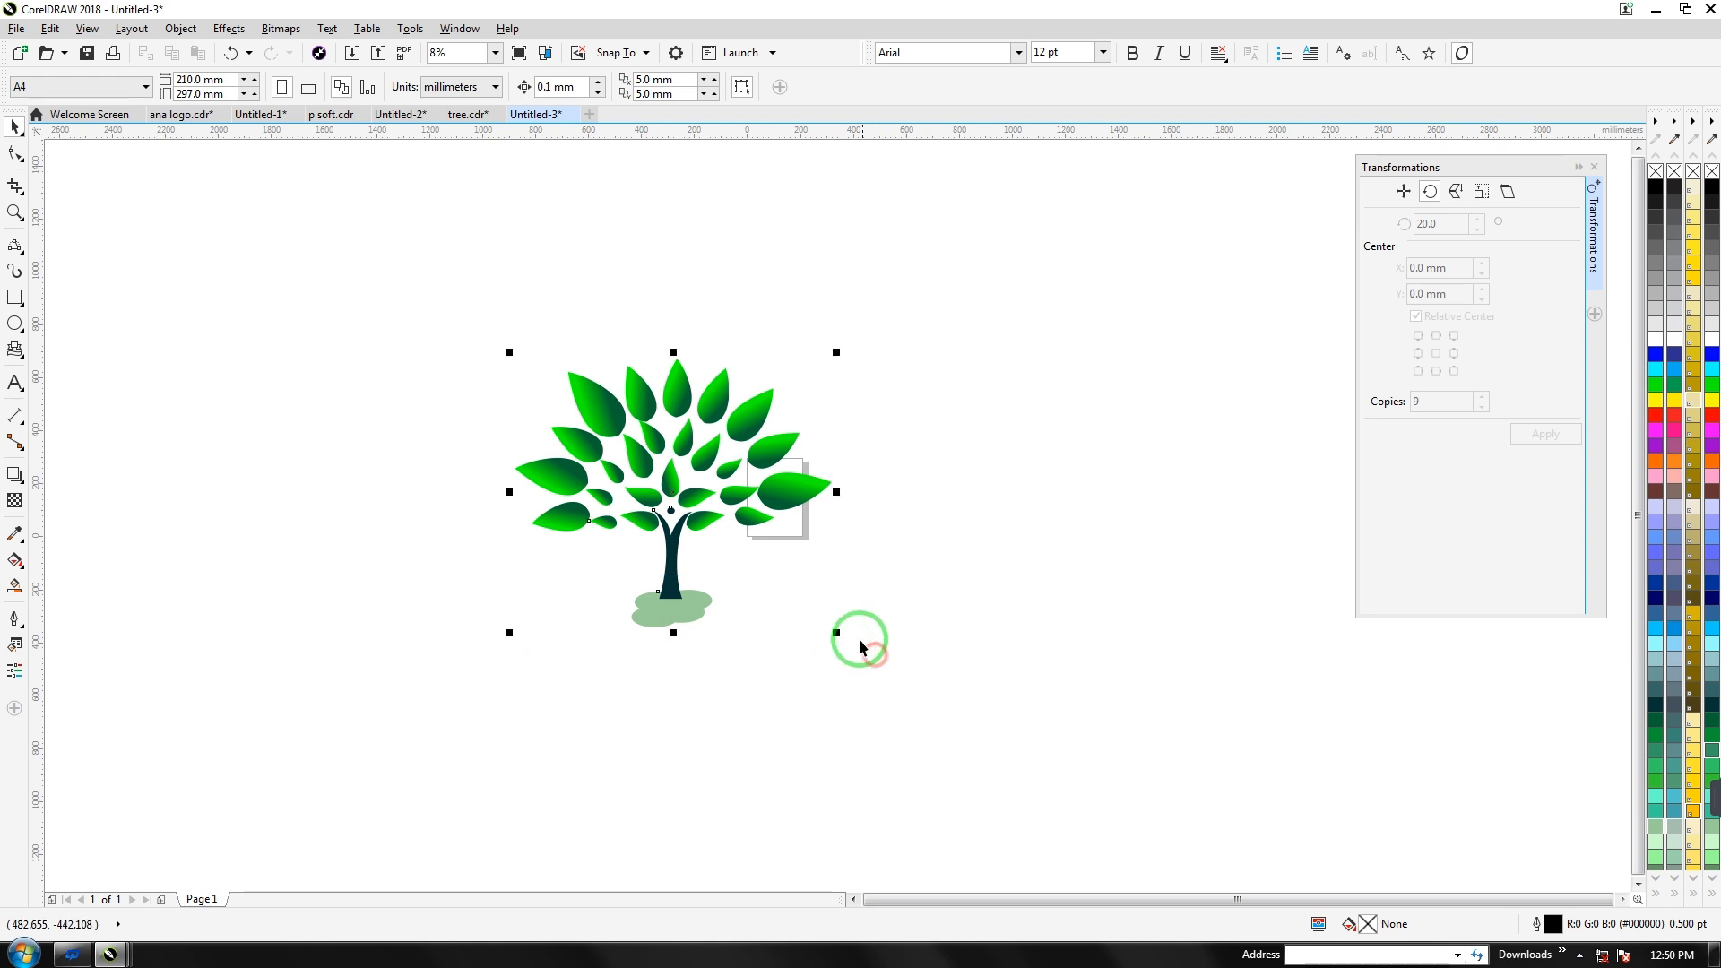
pyautogui.click(16, 253)
pyautogui.click(90, 255)
pyautogui.moveTo(499, 648)
pyautogui.mouseDown()
pyautogui.moveTo(569, 672)
pyautogui.moveTo(901, 661)
pyautogui.mouseUp()
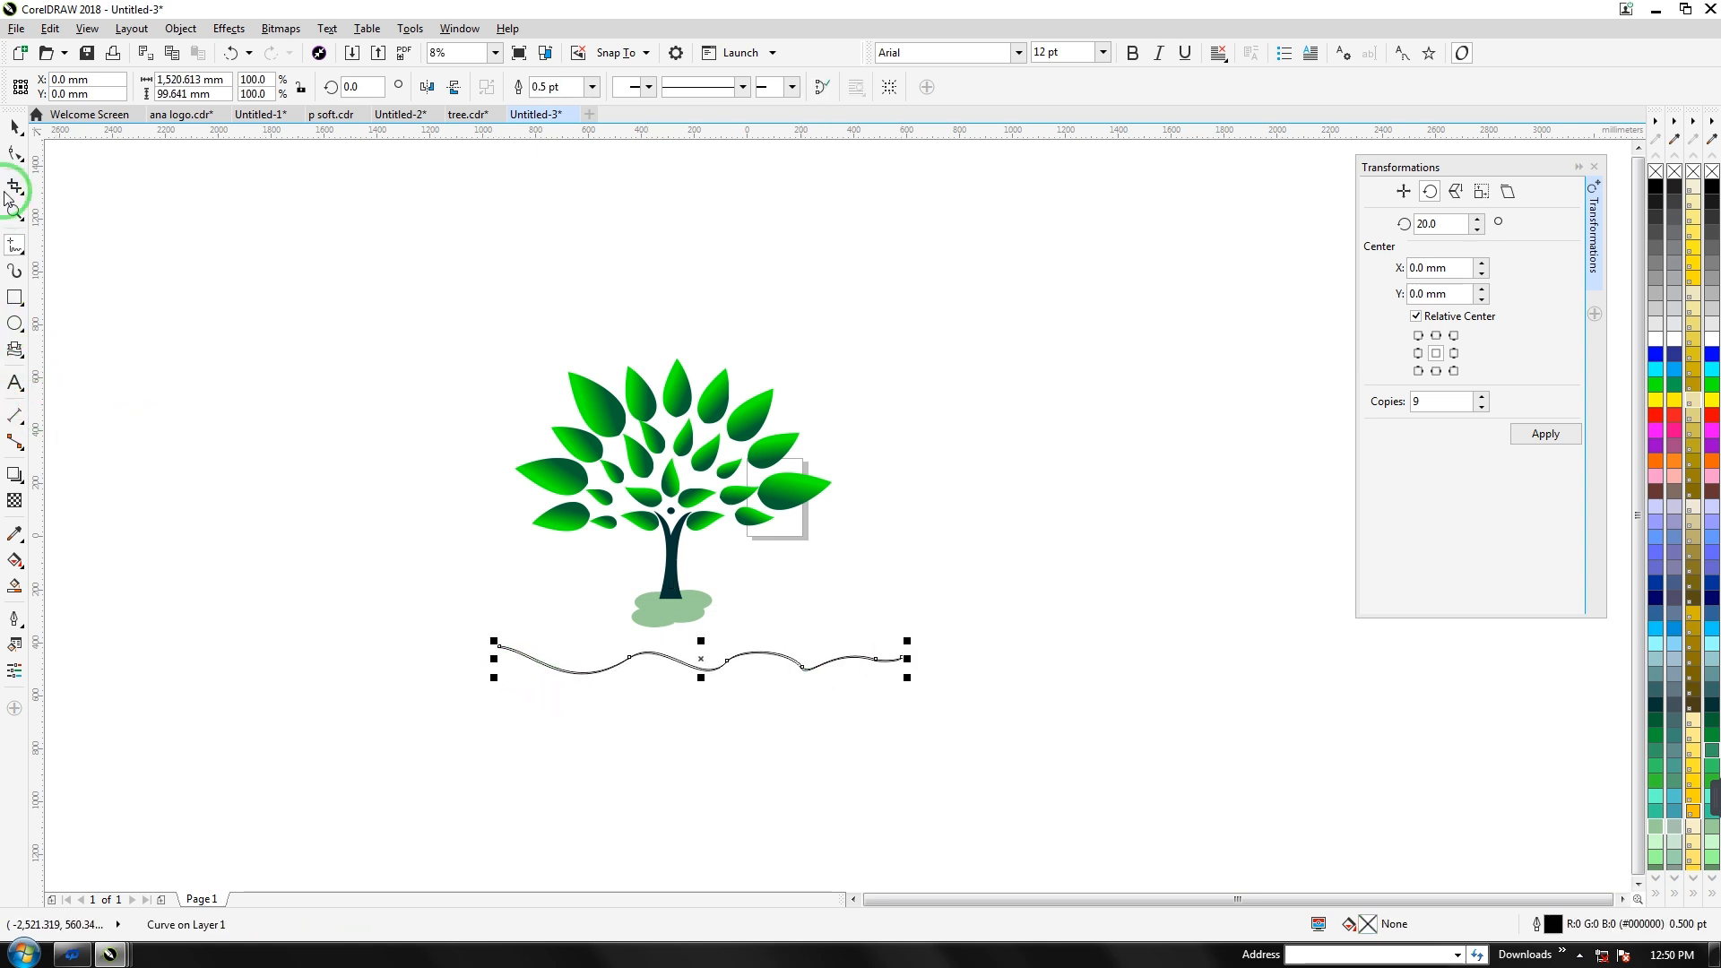
pyautogui.moveTo(702, 659); pyautogui.dragTo(702, 667)
pyautogui.hotkey('ctrl', 'r')
pyautogui.hotkey('ctrl', 'r')
pyautogui.hotkey('ctrl', 'r')
# Group the five waves with the tree and ground, shift the logo left, and copy it right
pyautogui.moveTo(442, 627)
pyautogui.mouseDown()
pyautogui.moveTo(741, 727)
pyautogui.moveTo(1041, 764)
pyautogui.mouseUp()
pyautogui.click(817, 85)
pyautogui.click(931, 312)
pyautogui.moveTo(377, 322); pyautogui.dragTo(989, 761)
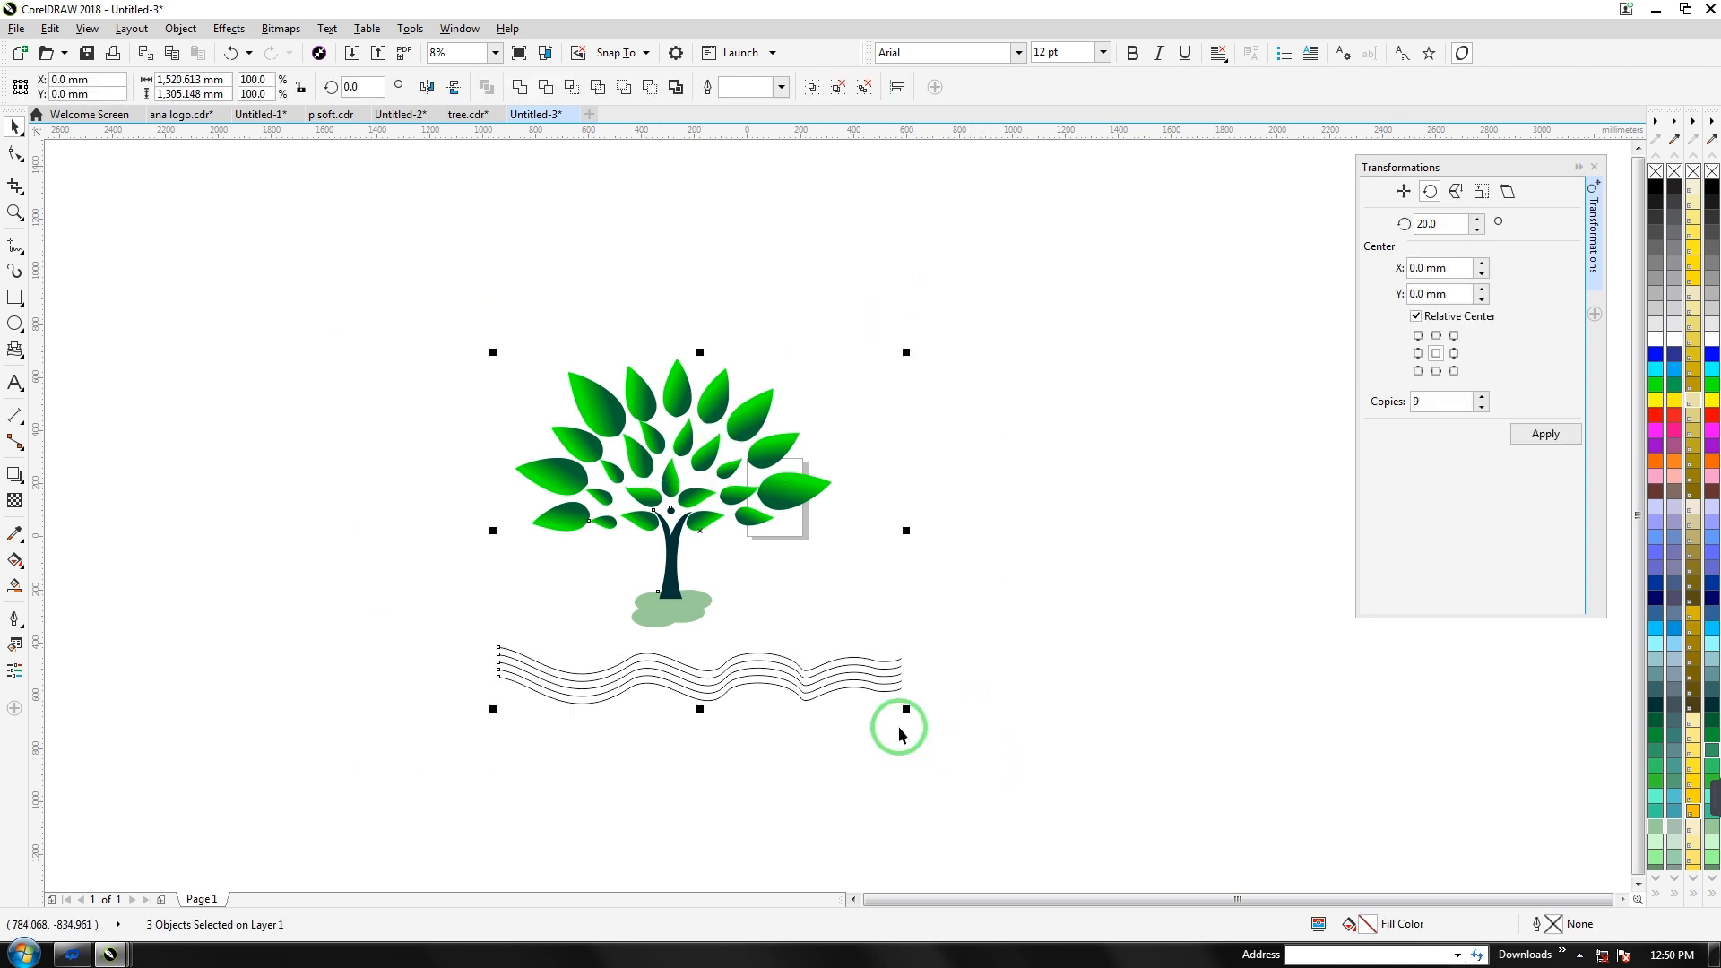
pyautogui.hotkey('ctrl', 'g')
pyautogui.moveTo(658, 474); pyautogui.dragTo(540, 469)
pyautogui.moveTo(508, 412); pyautogui.dragTo(878, 358)
# Add a third logo copy at the lower right and fill the middle tree copy solid red
pyautogui.hotkey('ctrl', 'r')
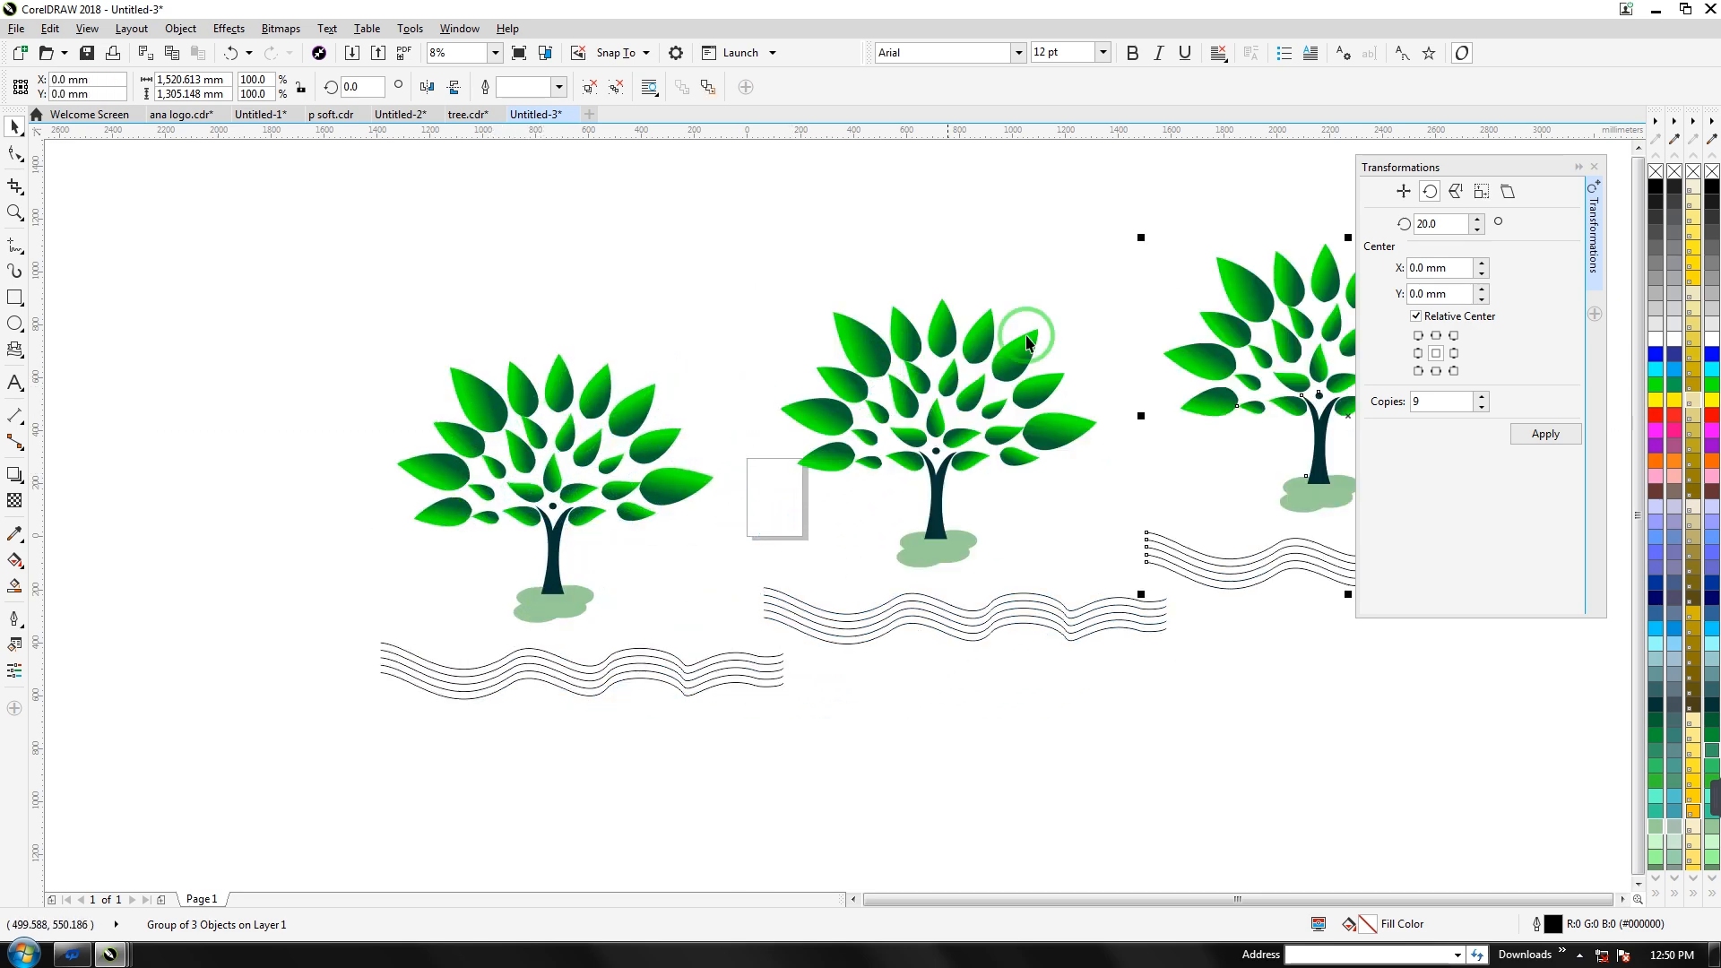
pyautogui.moveTo(1212, 349); pyautogui.dragTo(1222, 616)
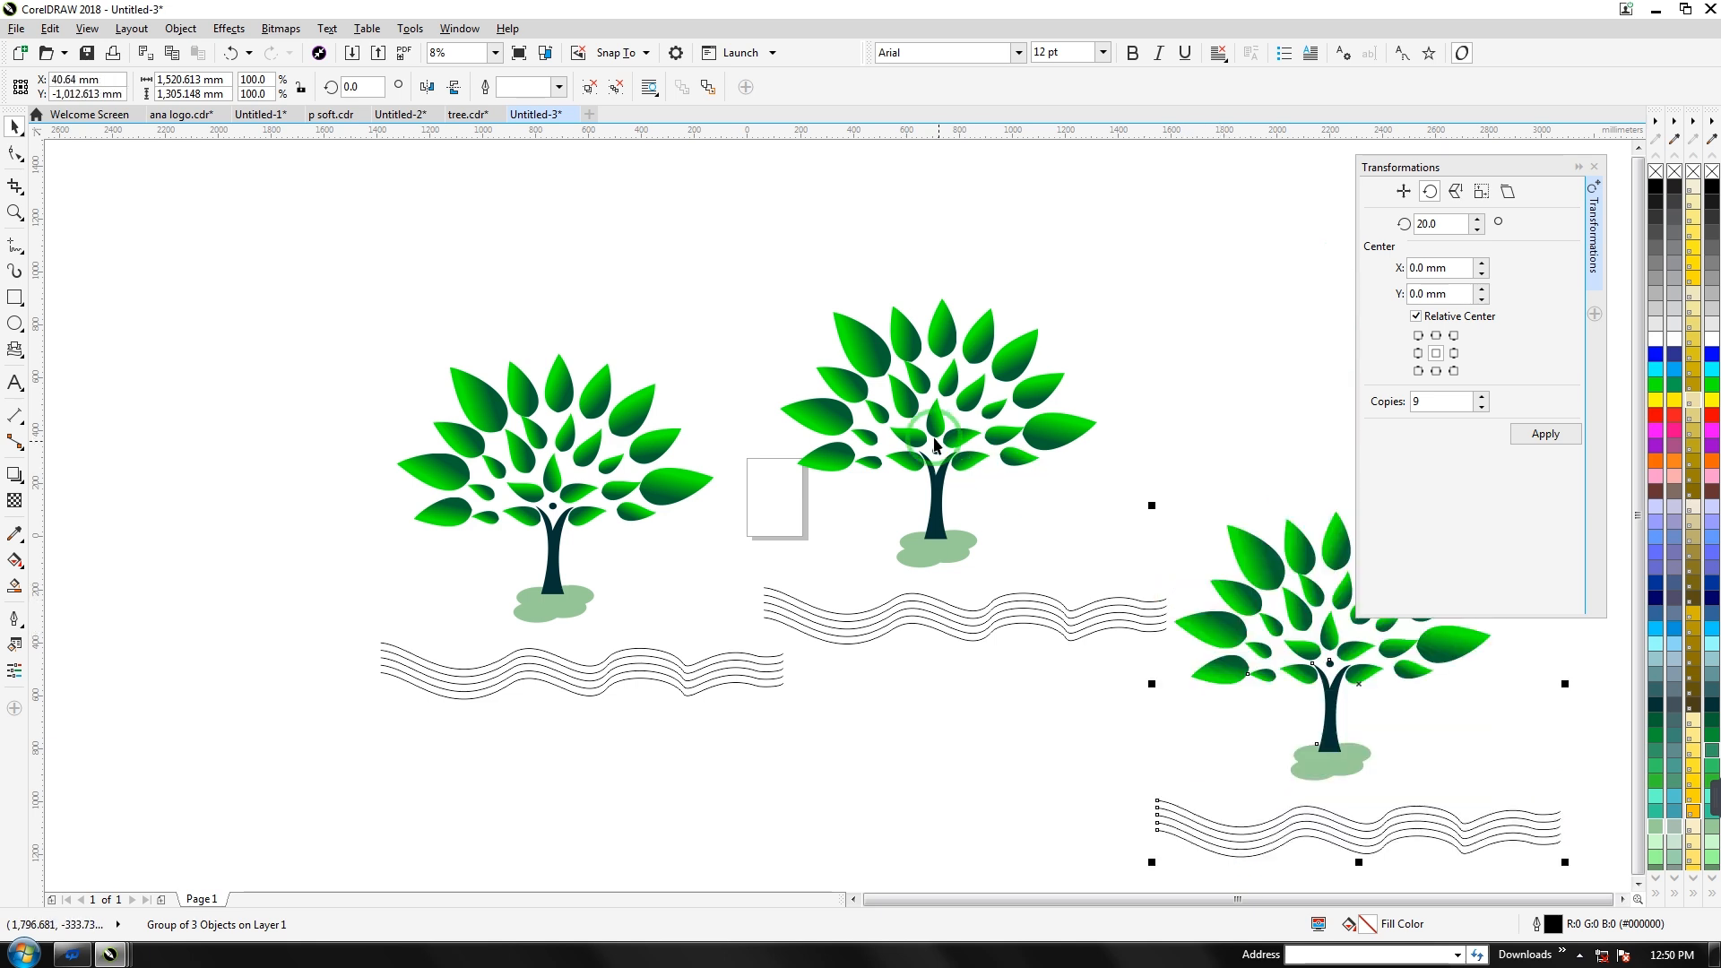
pyautogui.click(928, 421)
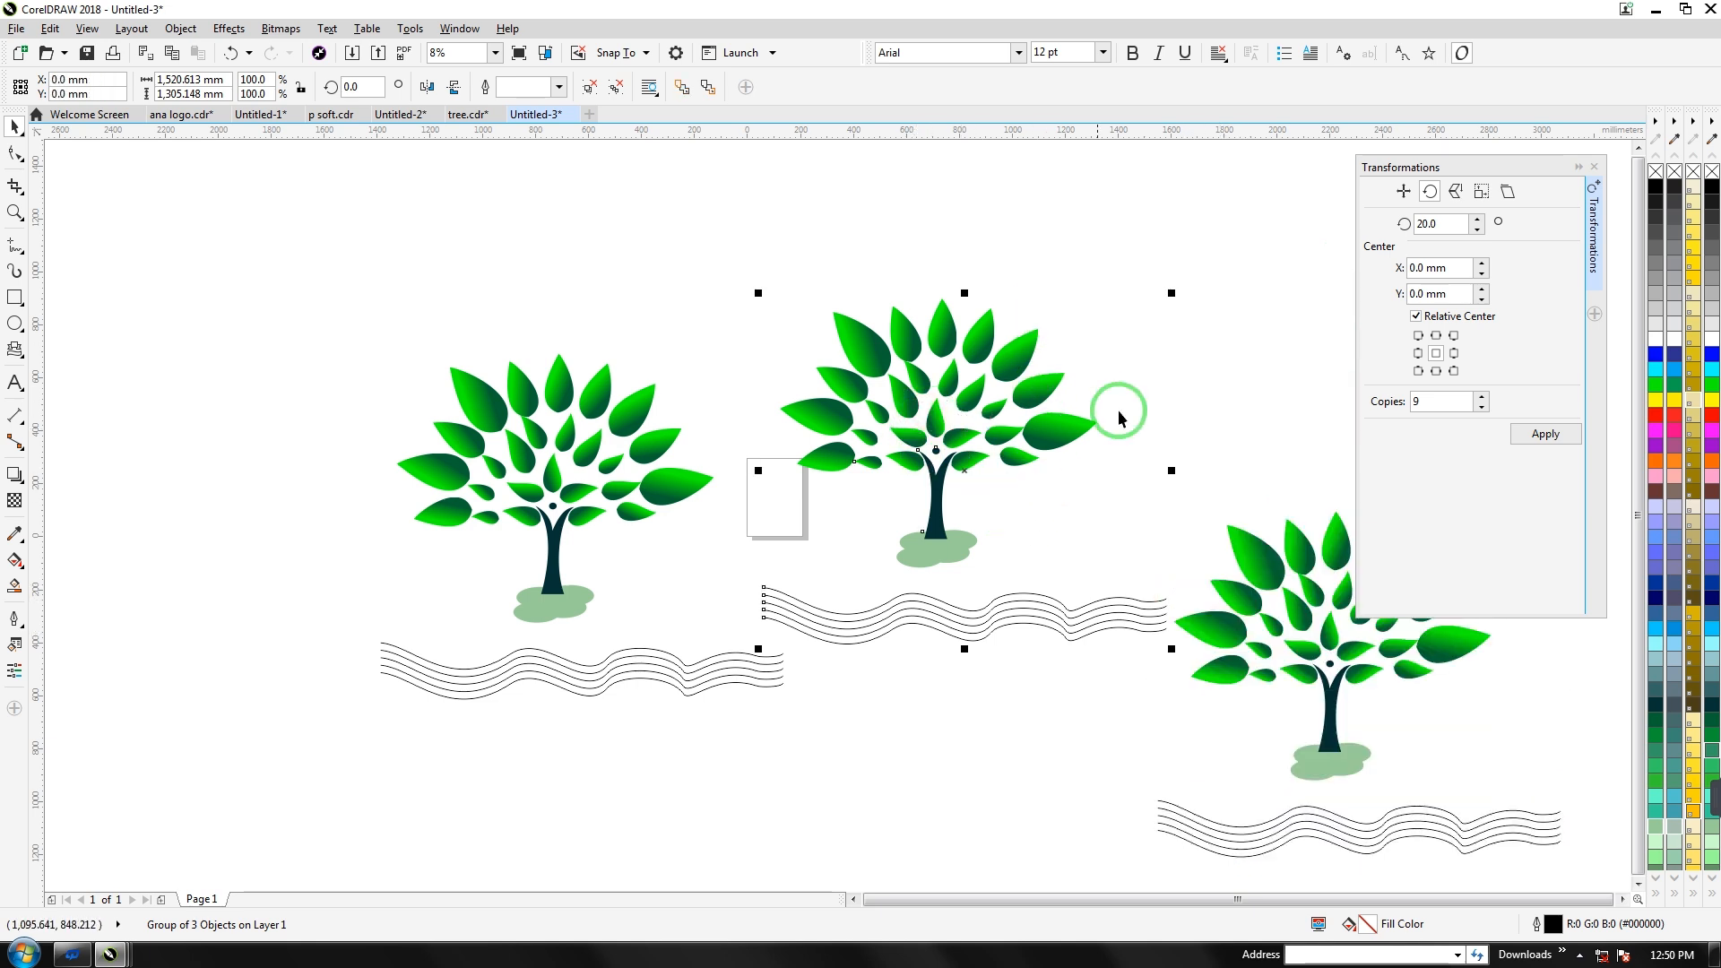
pyautogui.click(1655, 415)
pyautogui.click(1180, 507)
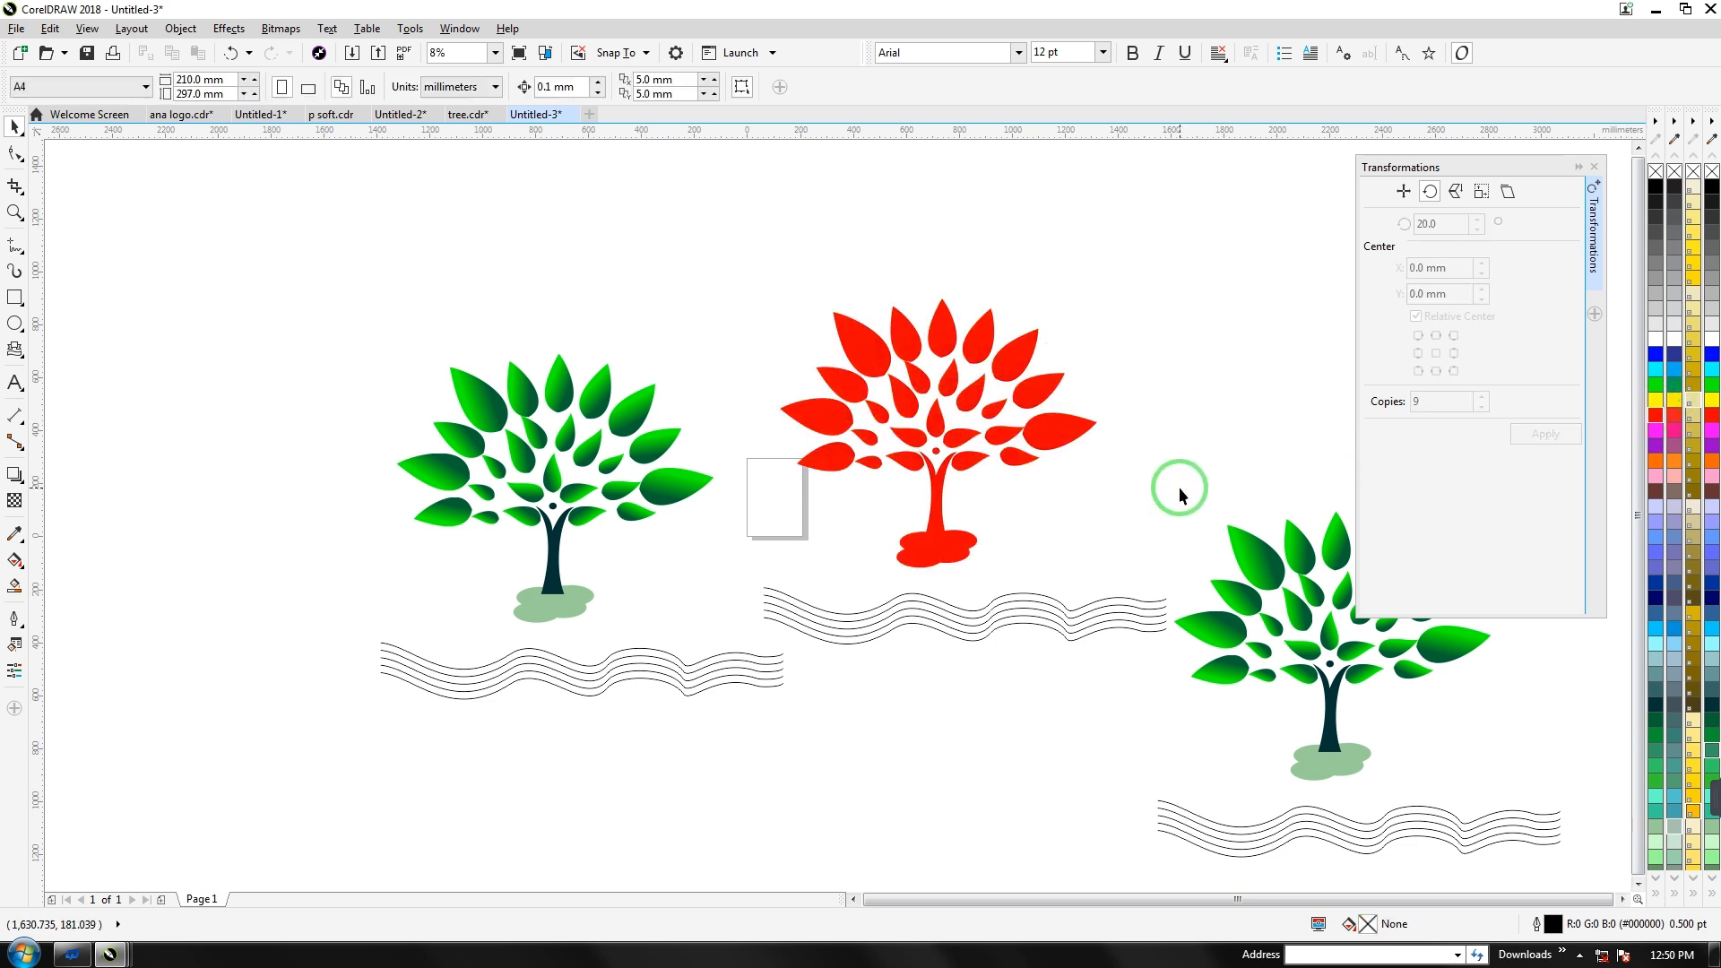